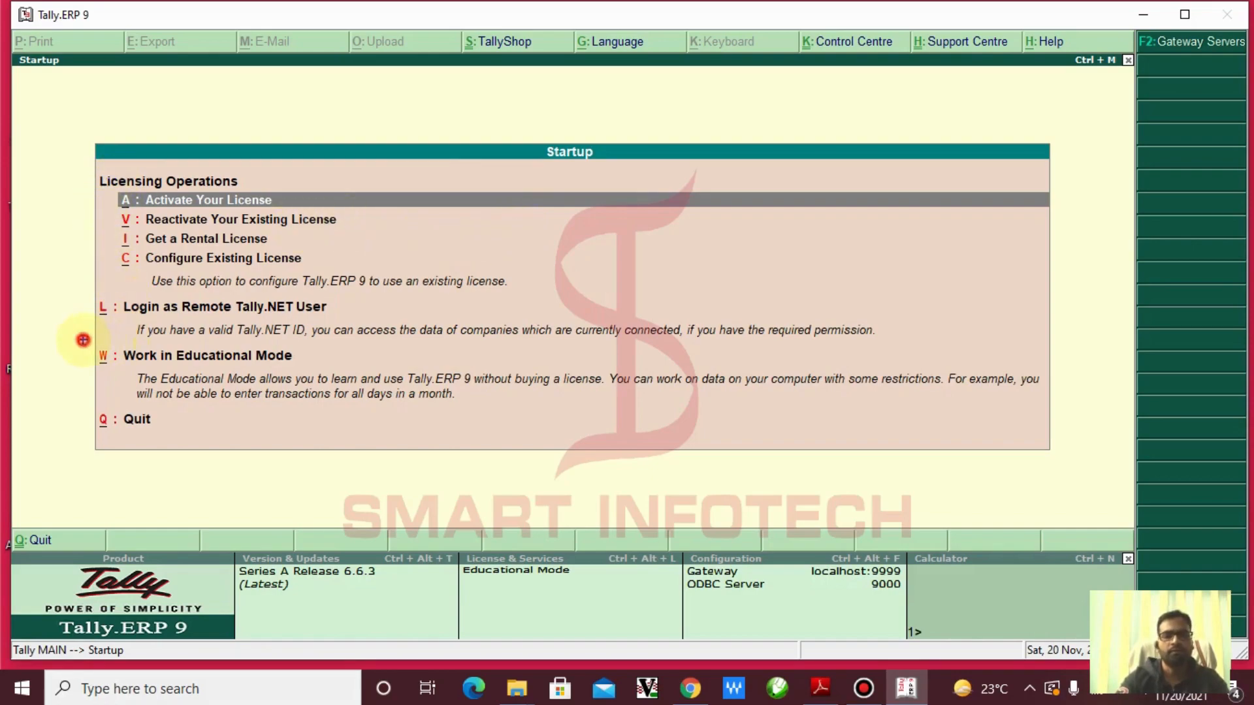
Box Work in Educational Mode and the product info panel, with an arrow to Activate Your License
{"action": "mouse_move", "coordinate": [83, 340]}
{"action": "left_mouse_down"}
{"action": "mouse_move", "coordinate": [297, 378]}
{"action": "mouse_move", "coordinate": [376, 364]}
{"action": "left_mouse_up"}
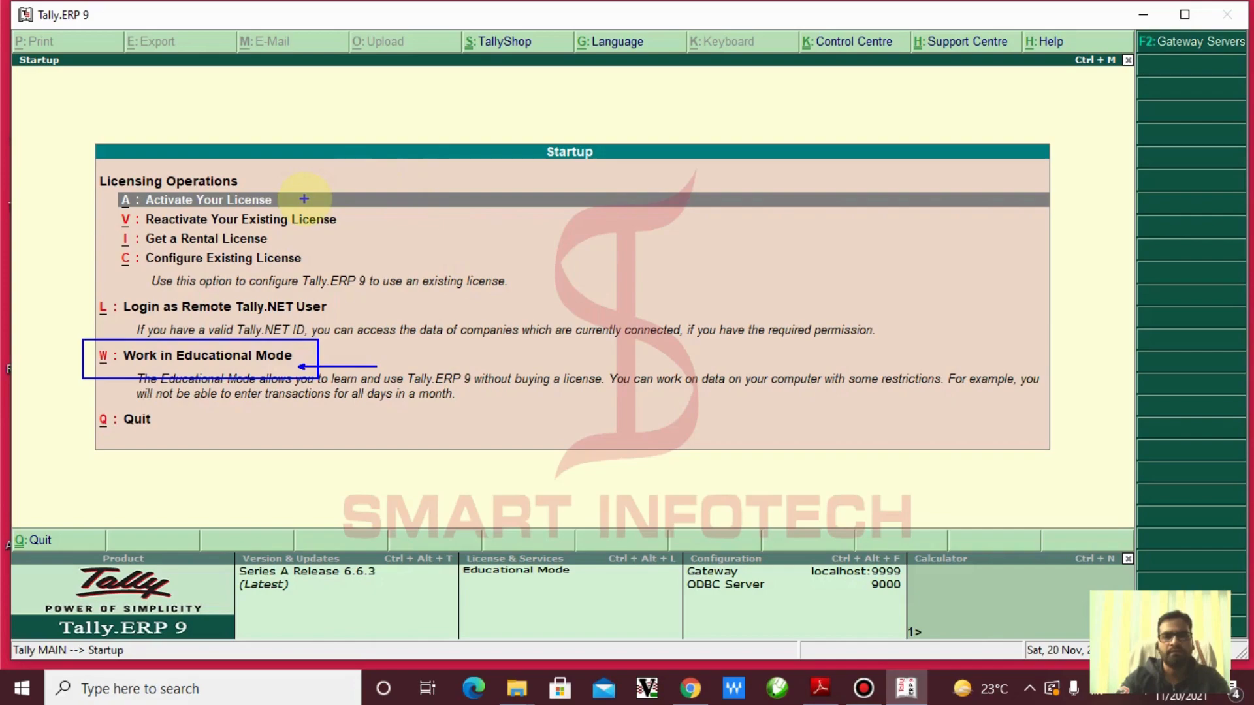
{"action": "left_click_drag", "start_coordinate": [374, 184], "coordinate": [305, 198]}
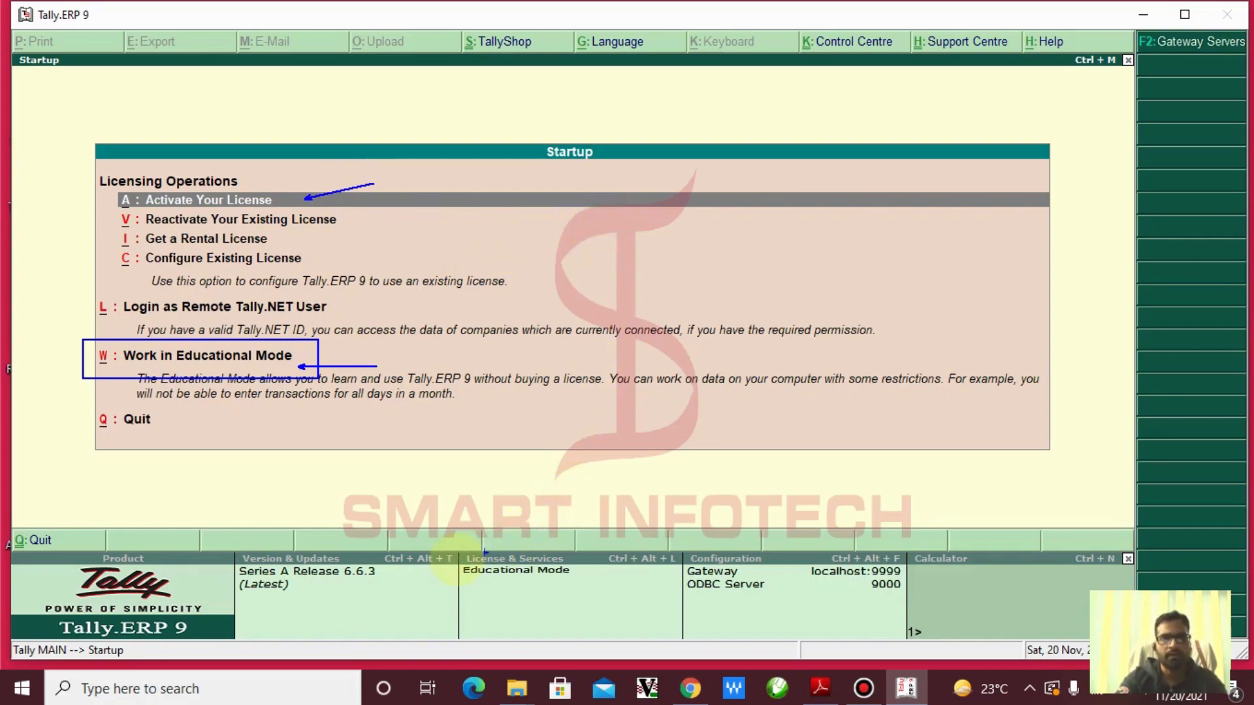
{"action": "mouse_move", "coordinate": [12, 547]}
{"action": "left_mouse_down"}
{"action": "mouse_move", "coordinate": [451, 575]}
{"action": "mouse_move", "coordinate": [899, 579]}
{"action": "left_mouse_up"}
{"action": "left_click_drag", "start_coordinate": [957, 611], "coordinate": [972, 647]}
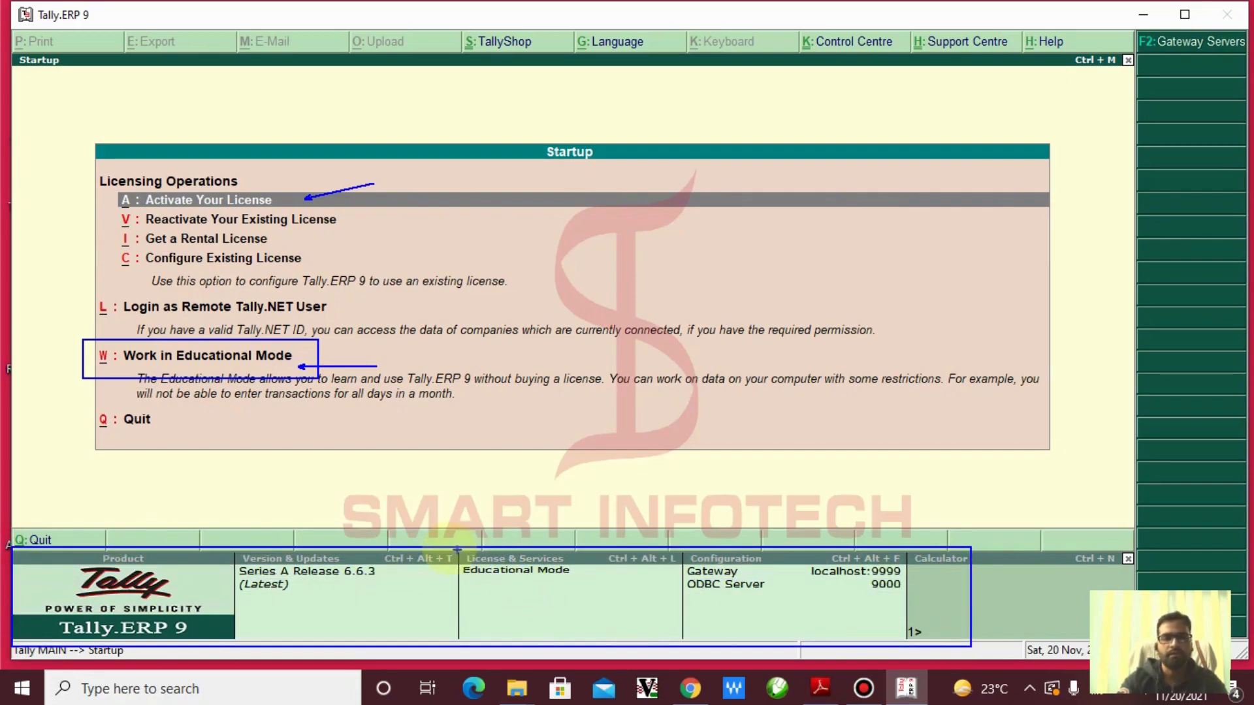
{"action": "left_click_drag", "start_coordinate": [447, 549], "coordinate": [593, 599]}
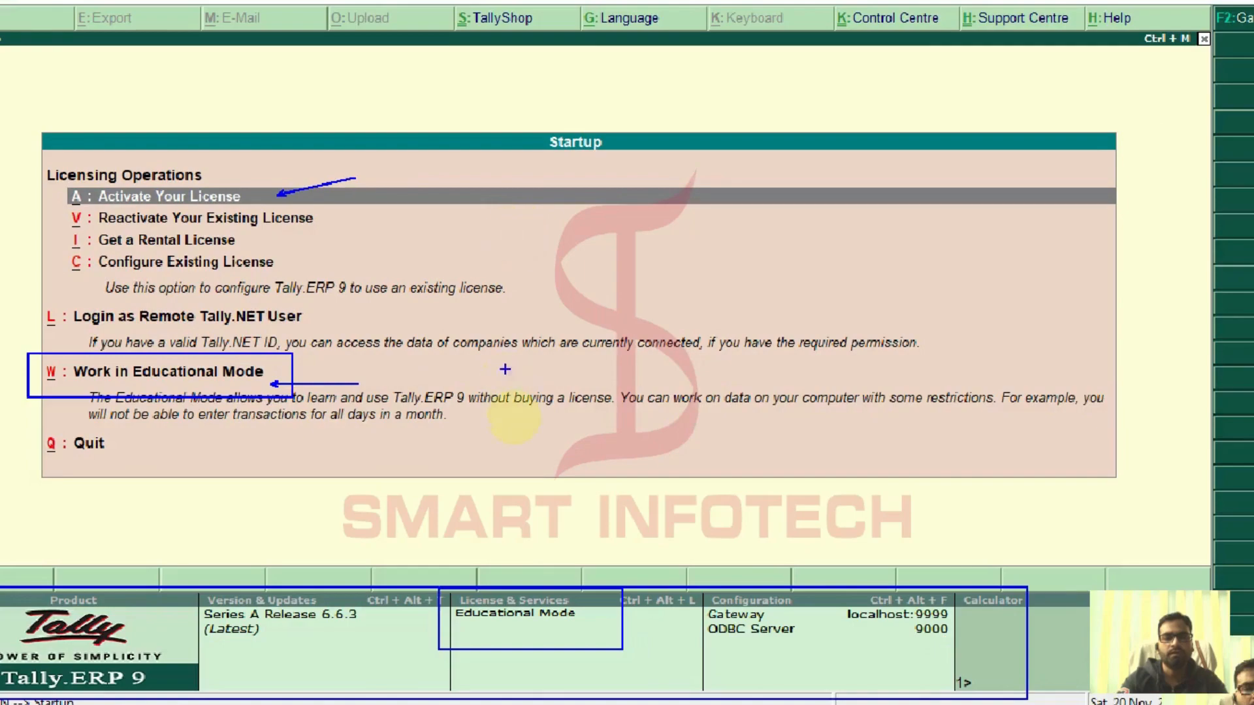
Point an arrow at the Educational Mode status and write the notes 'Date Issue' and '1, 2, and 31st'
{"action": "left_click_drag", "start_coordinate": [592, 619], "coordinate": [722, 539]}
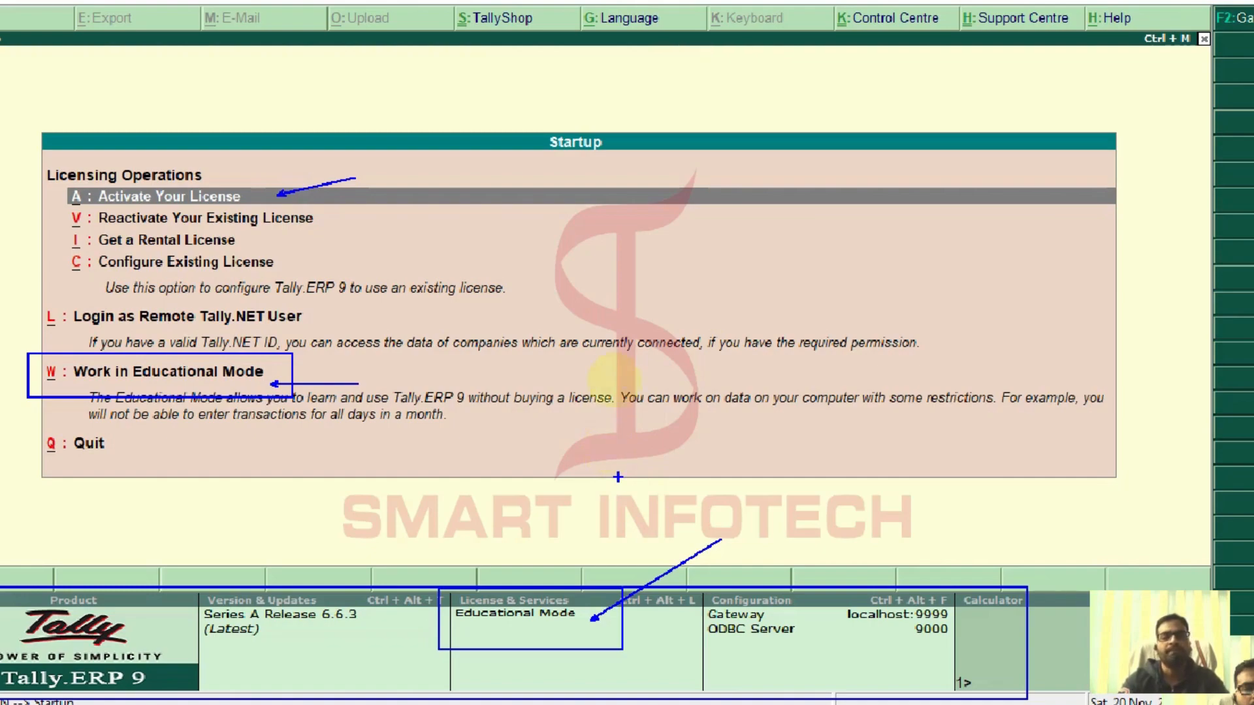
{"action": "key", "text": "t"}
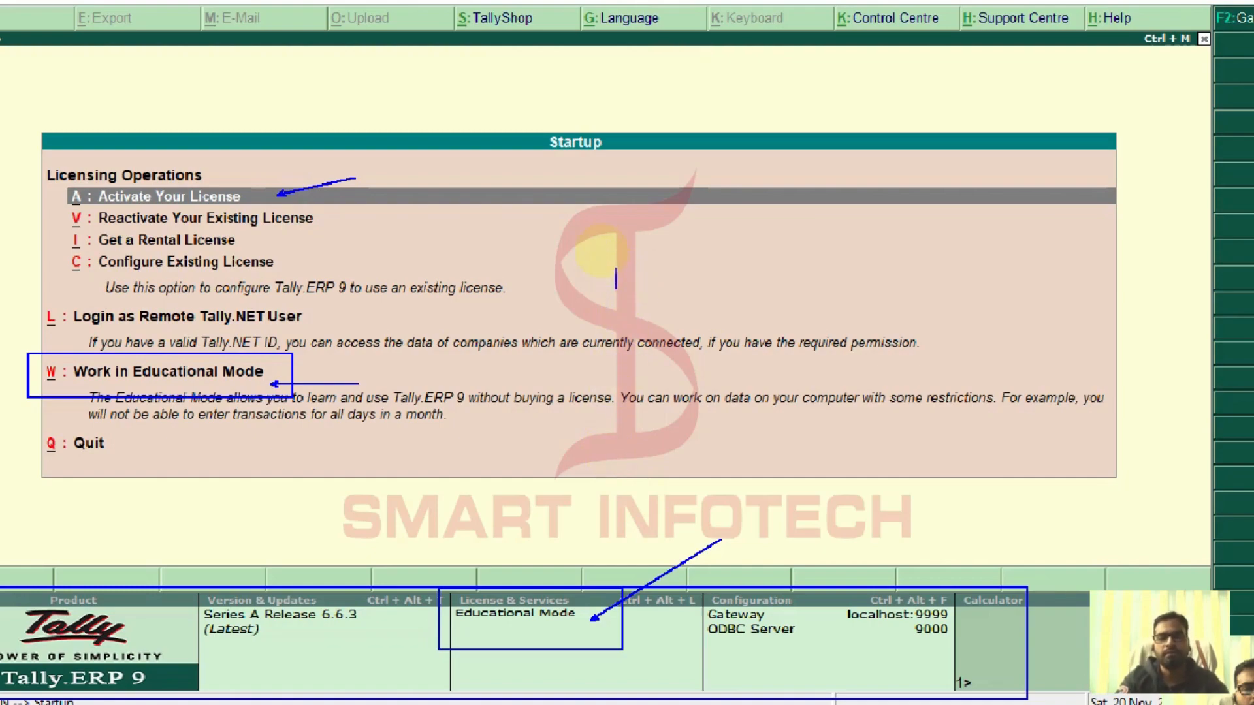
{"action": "left_click", "coordinate": [609, 237]}
{"action": "type", "text": "Dat"}
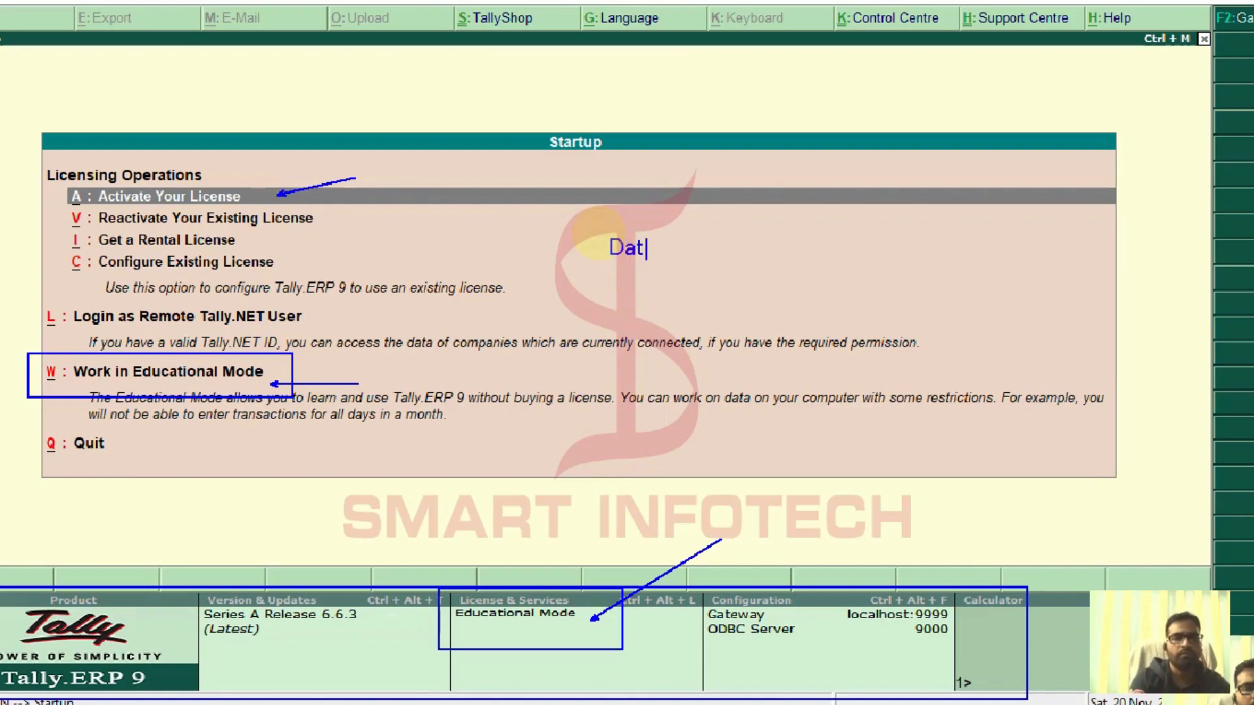
{"action": "type", "text": "e Issue"}
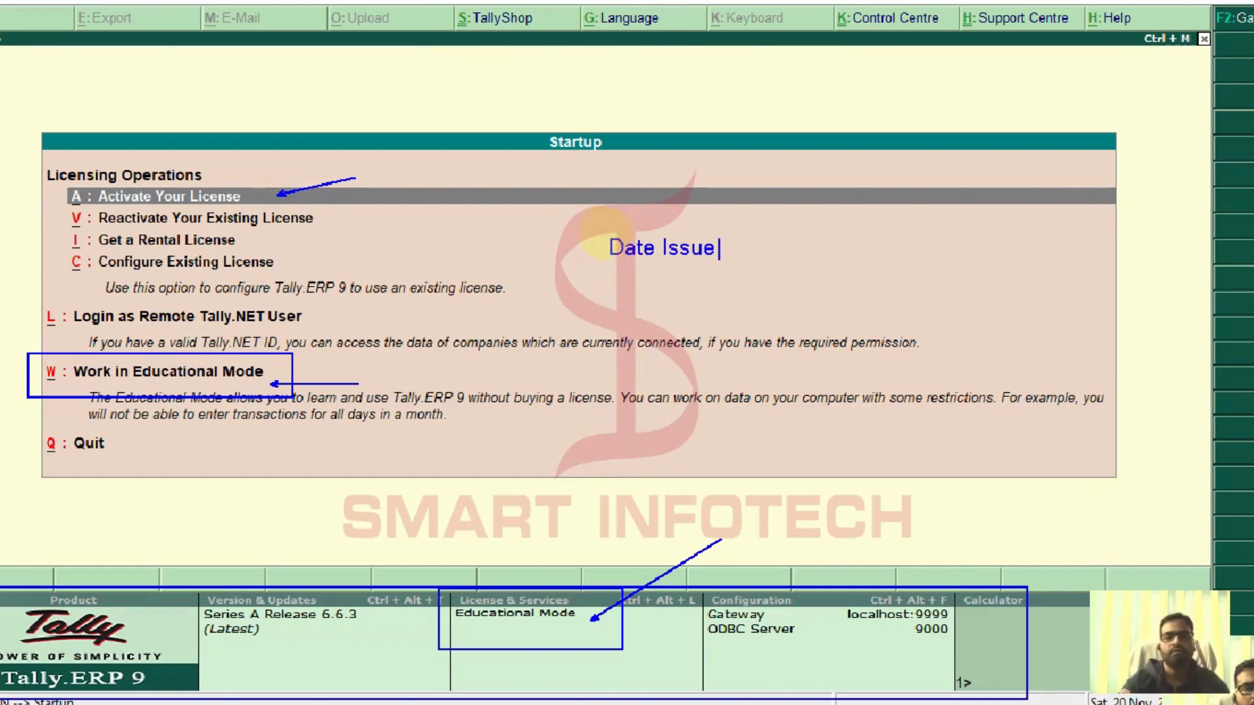
{"action": "left_click", "coordinate": [713, 233]}
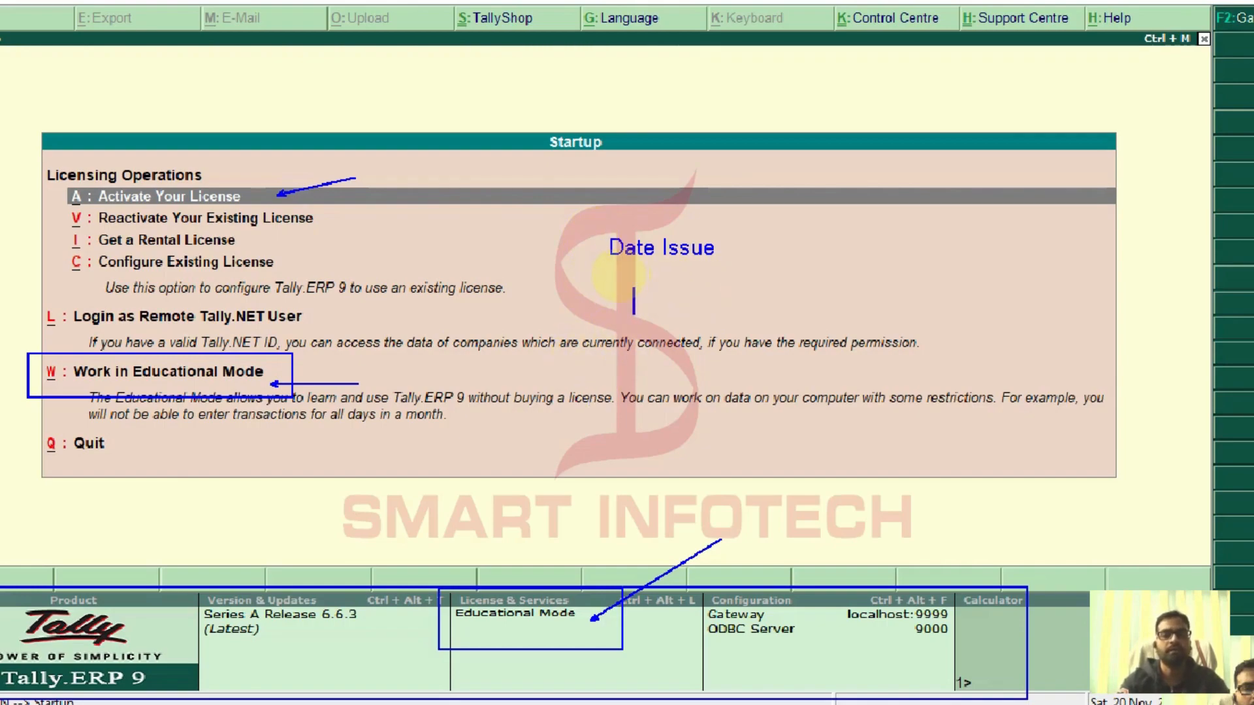
{"action": "left_click", "coordinate": [618, 276]}
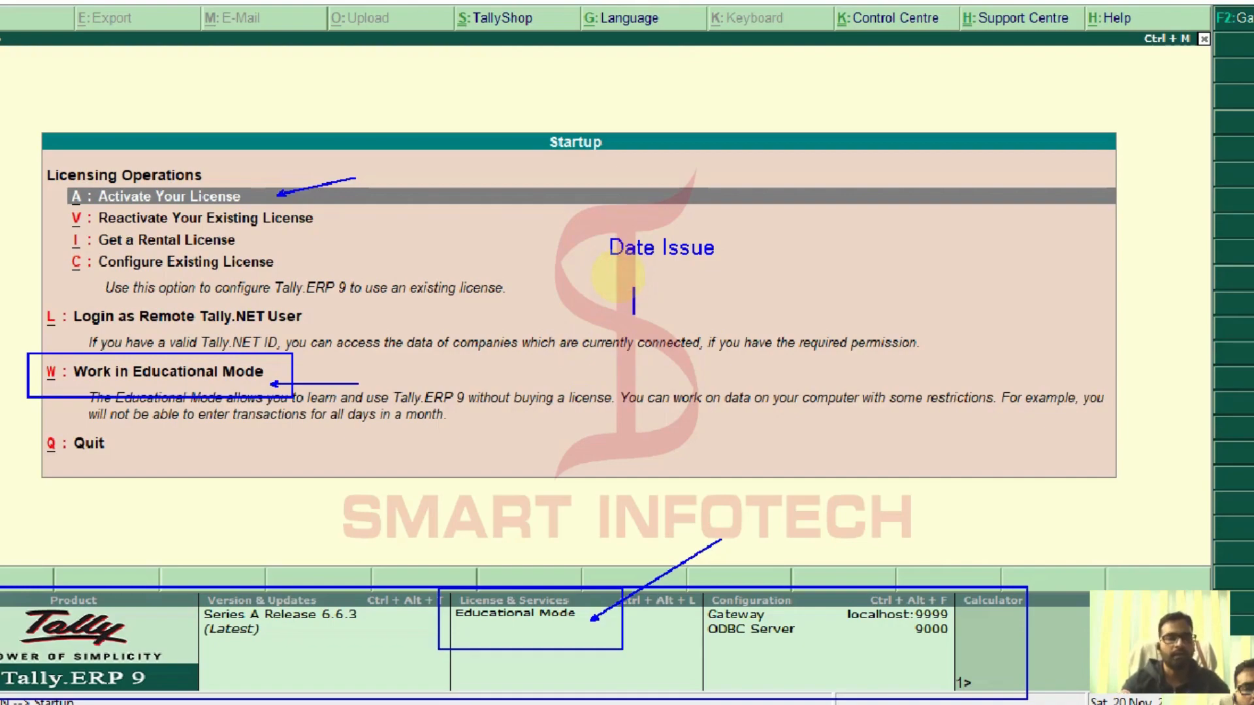
{"action": "type", "text": "1,"}
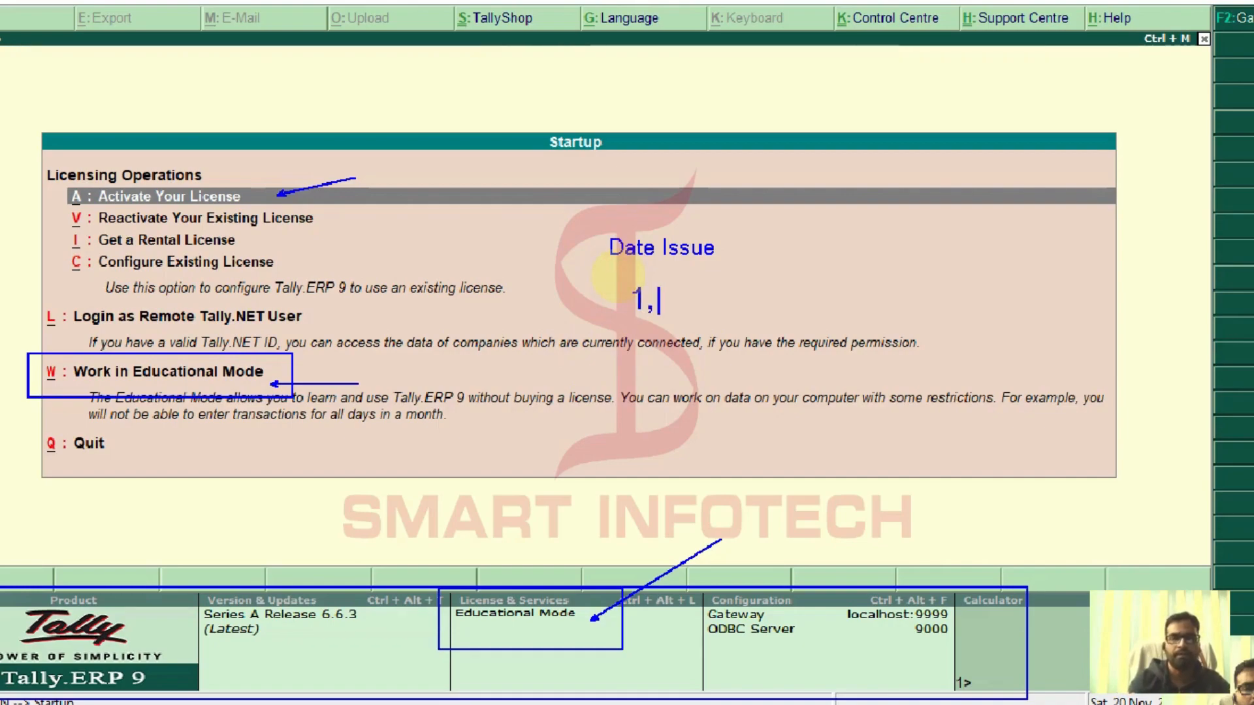
{"action": "type", "text": " 2"}
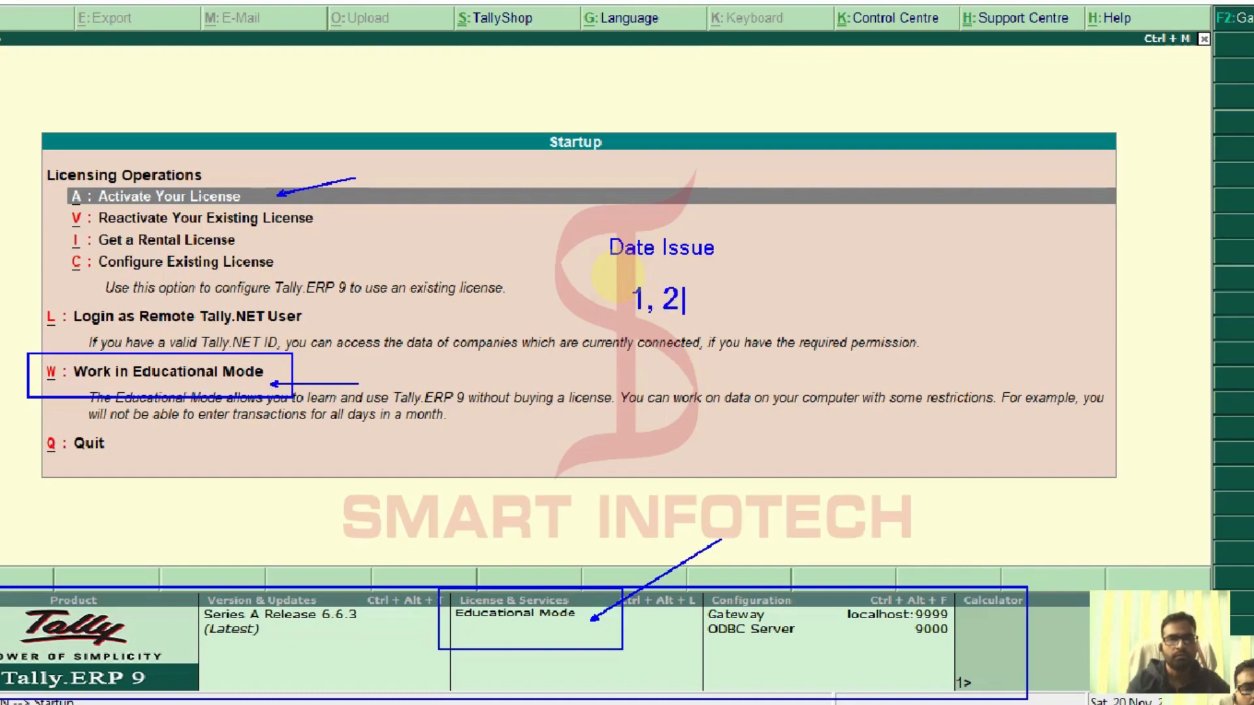
{"action": "type", "text": ", a"}
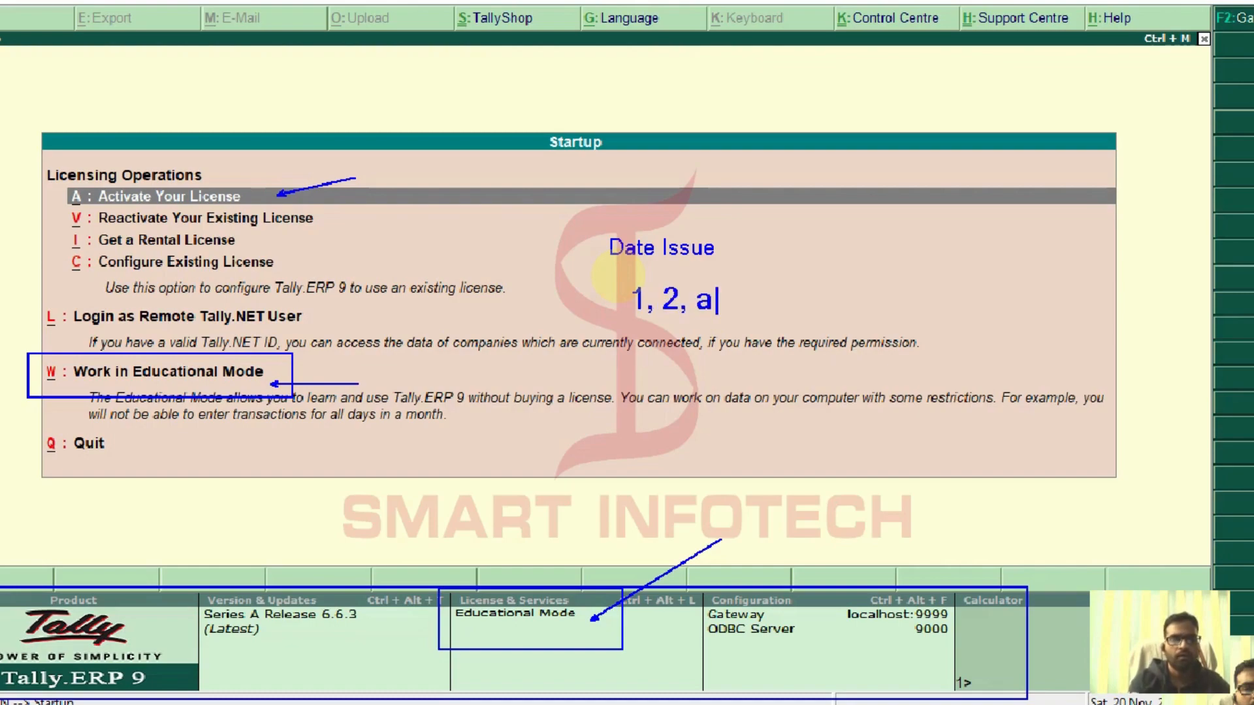
{"action": "type", "text": "nd 3"}
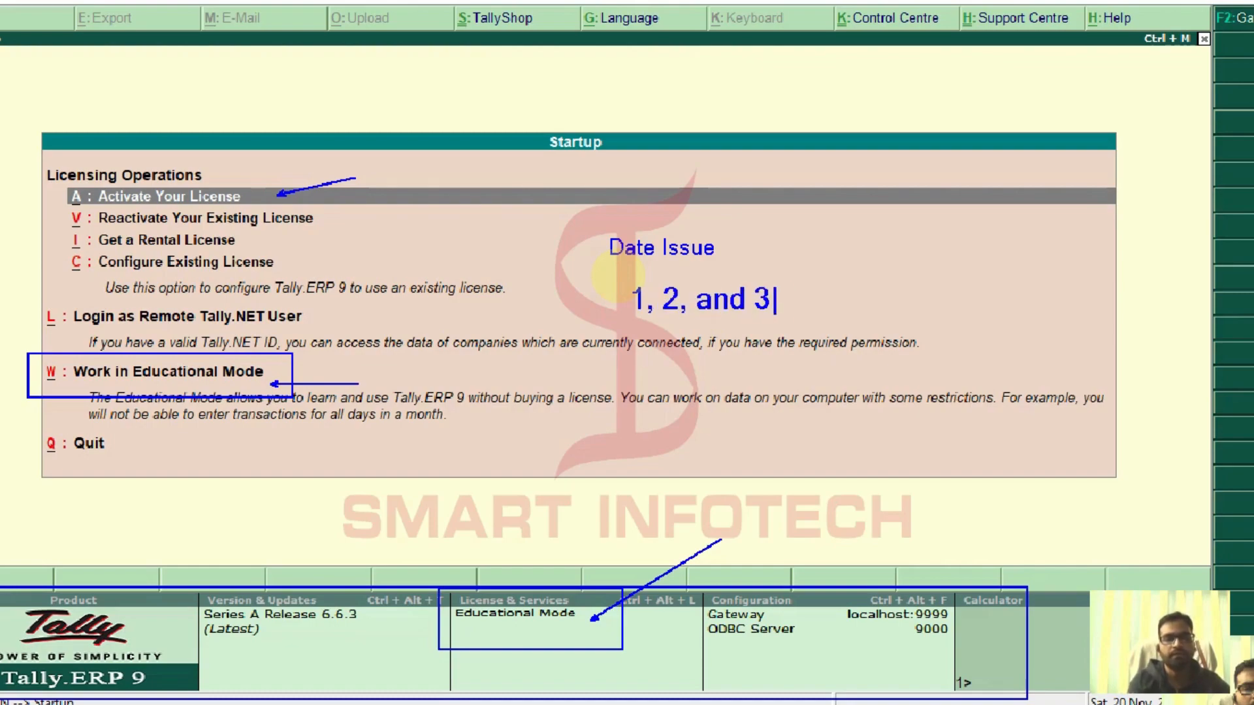
{"action": "type", "text": "1st"}
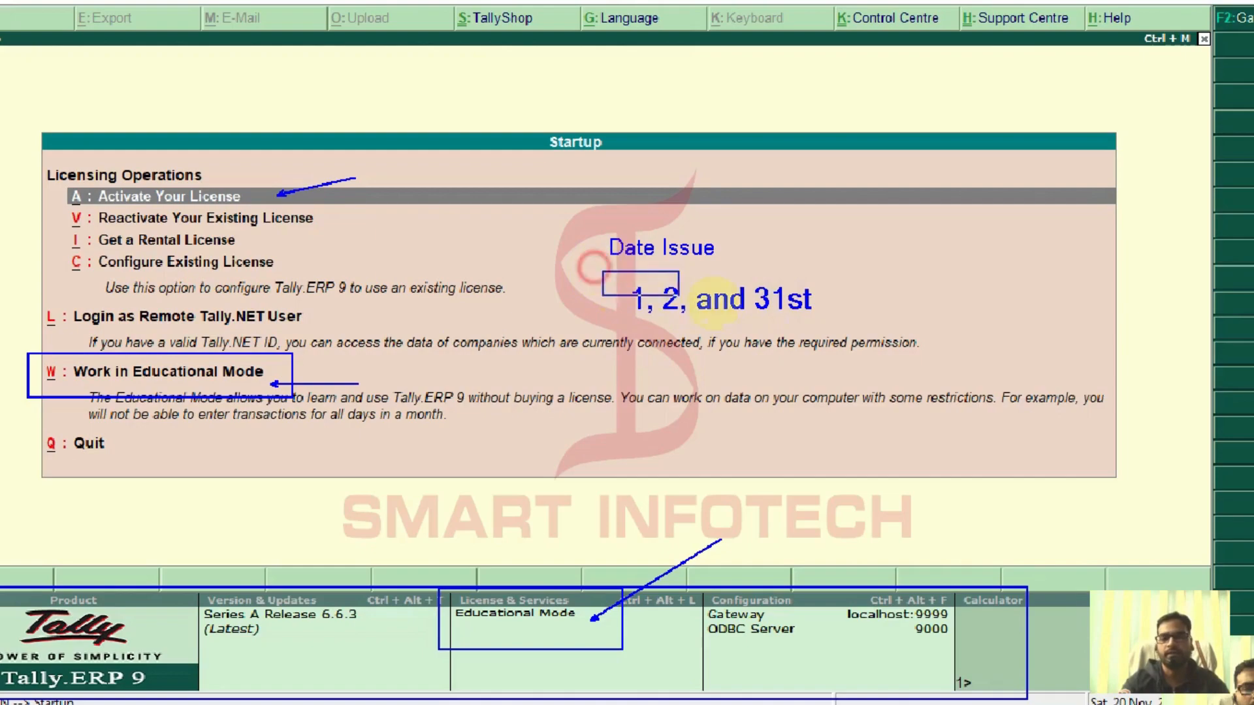
Draw a box around the '1, 2, and 31st' note
{"action": "mouse_move", "coordinate": [602, 271]}
{"action": "left_mouse_down"}
{"action": "mouse_move", "coordinate": [841, 324]}
{"action": "mouse_move", "coordinate": [919, 256]}
{"action": "left_mouse_up"}
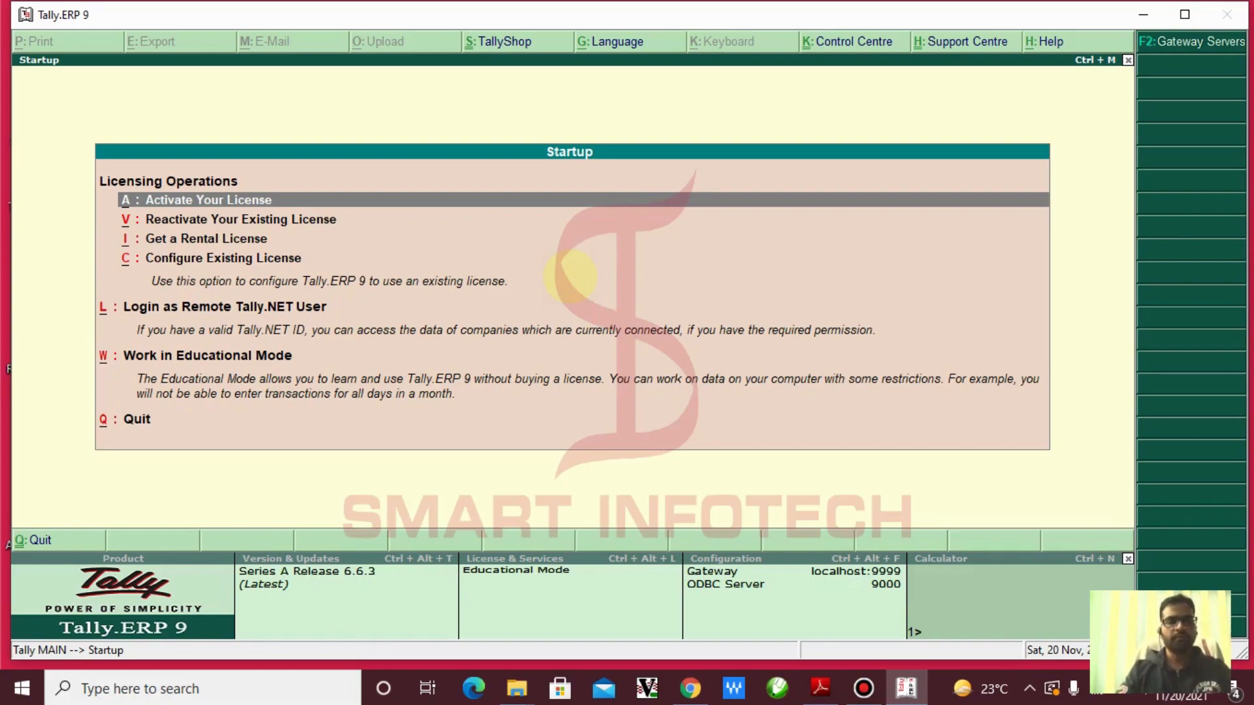
{"action": "left_click_drag", "start_coordinate": [452, 549], "coordinate": [647, 631]}
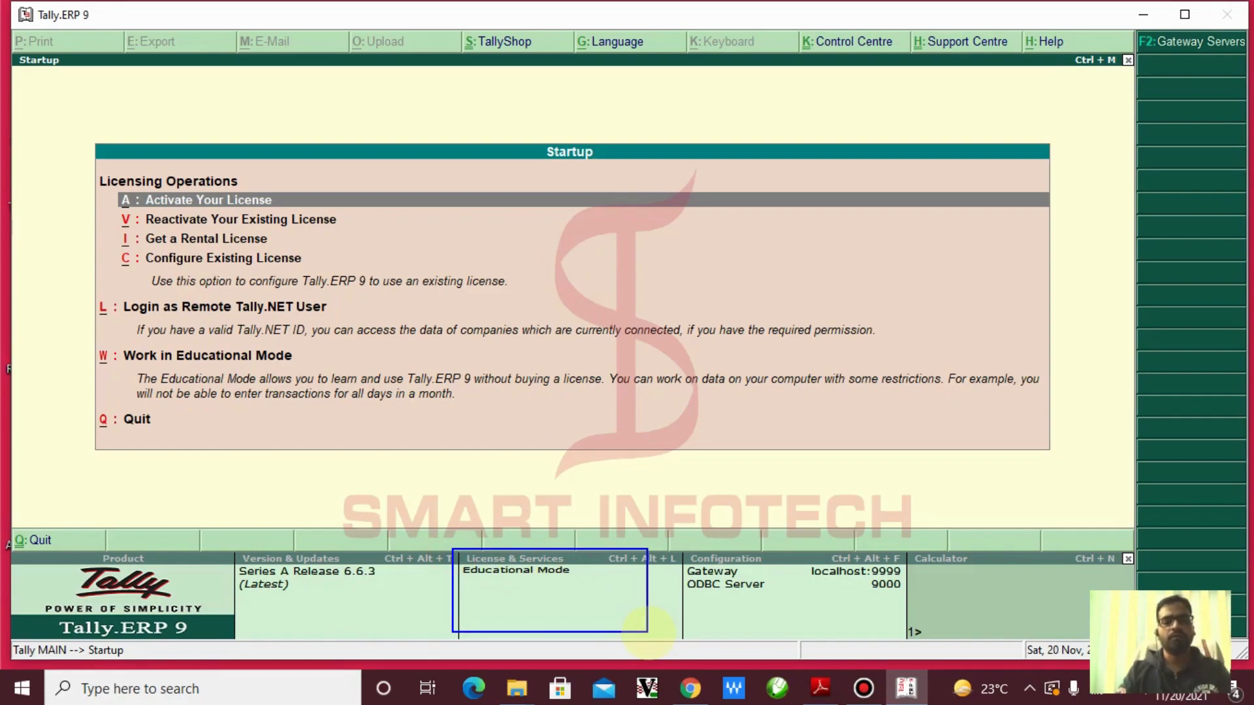
{"action": "key", "text": "Escape"}
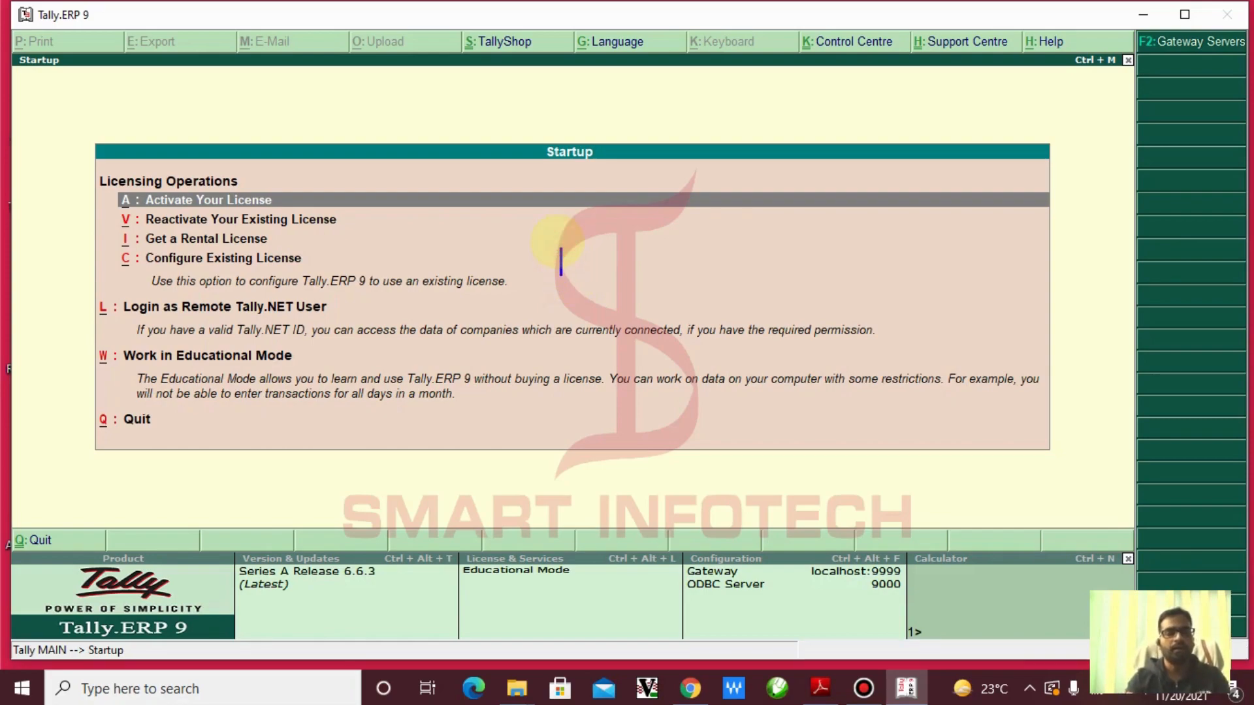
{"action": "type", "text": "www."}
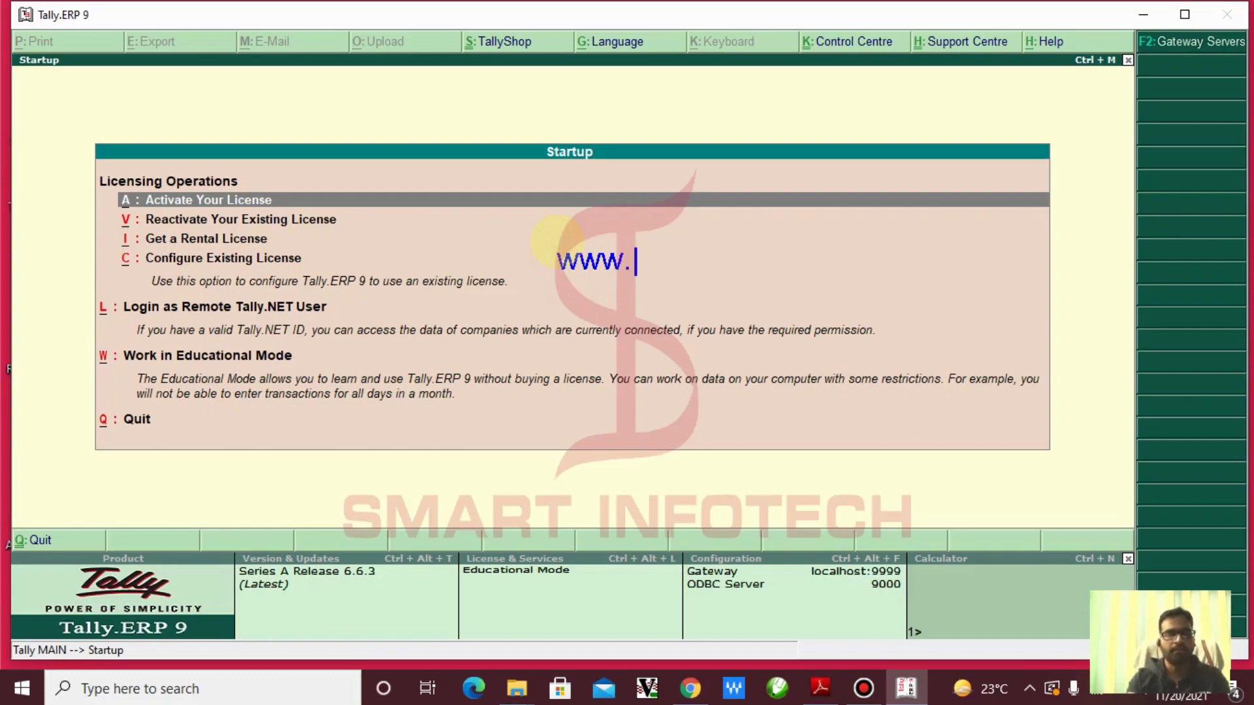
{"action": "type", "text": "tally"}
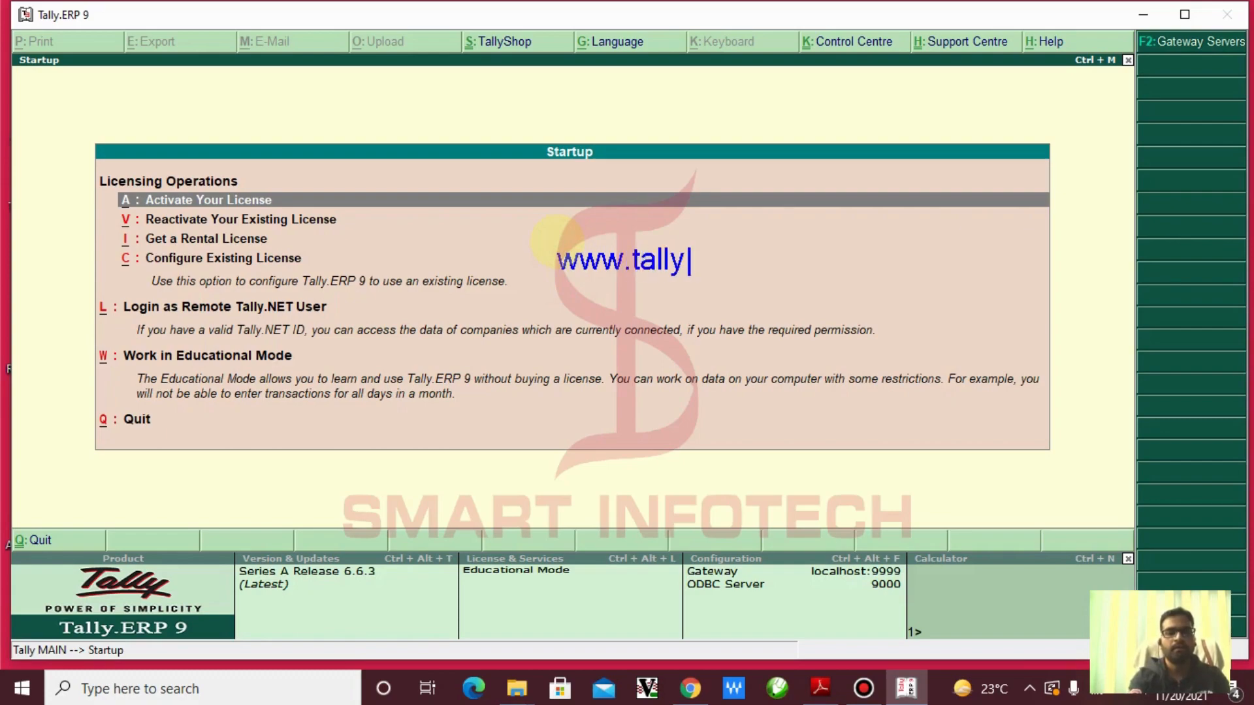
{"action": "type", "text": "solut"}
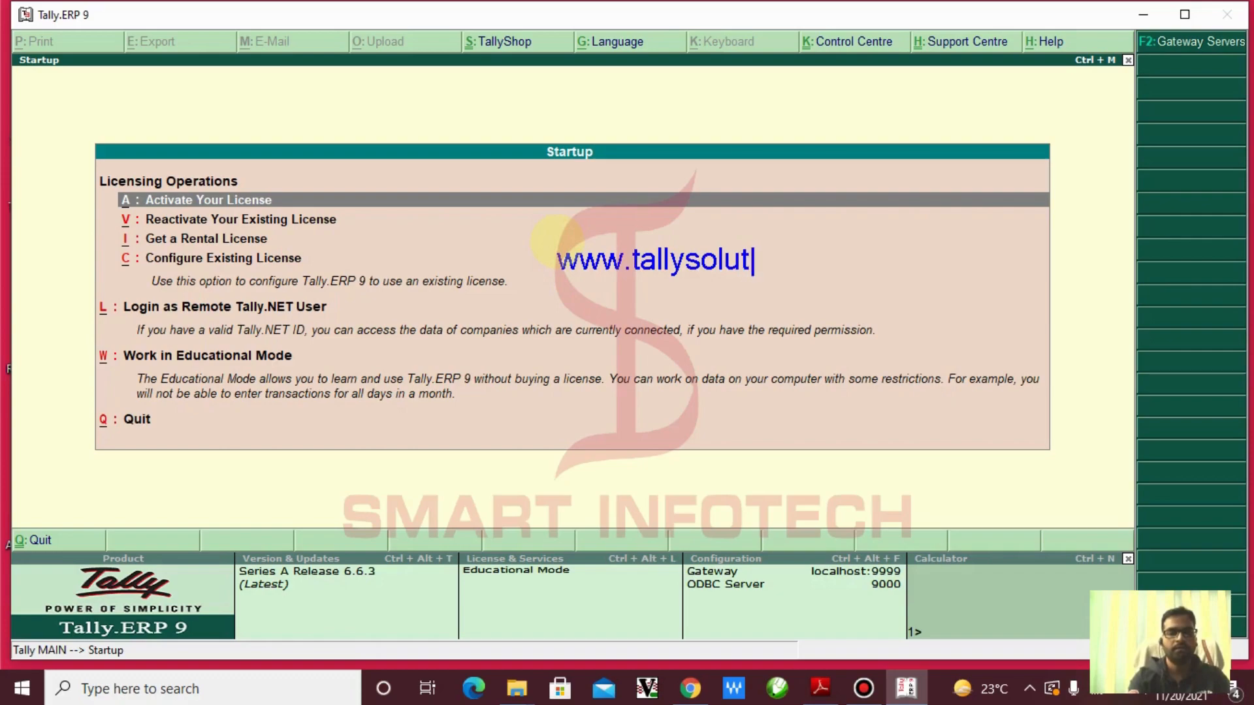
{"action": "type", "text": "ions.com"}
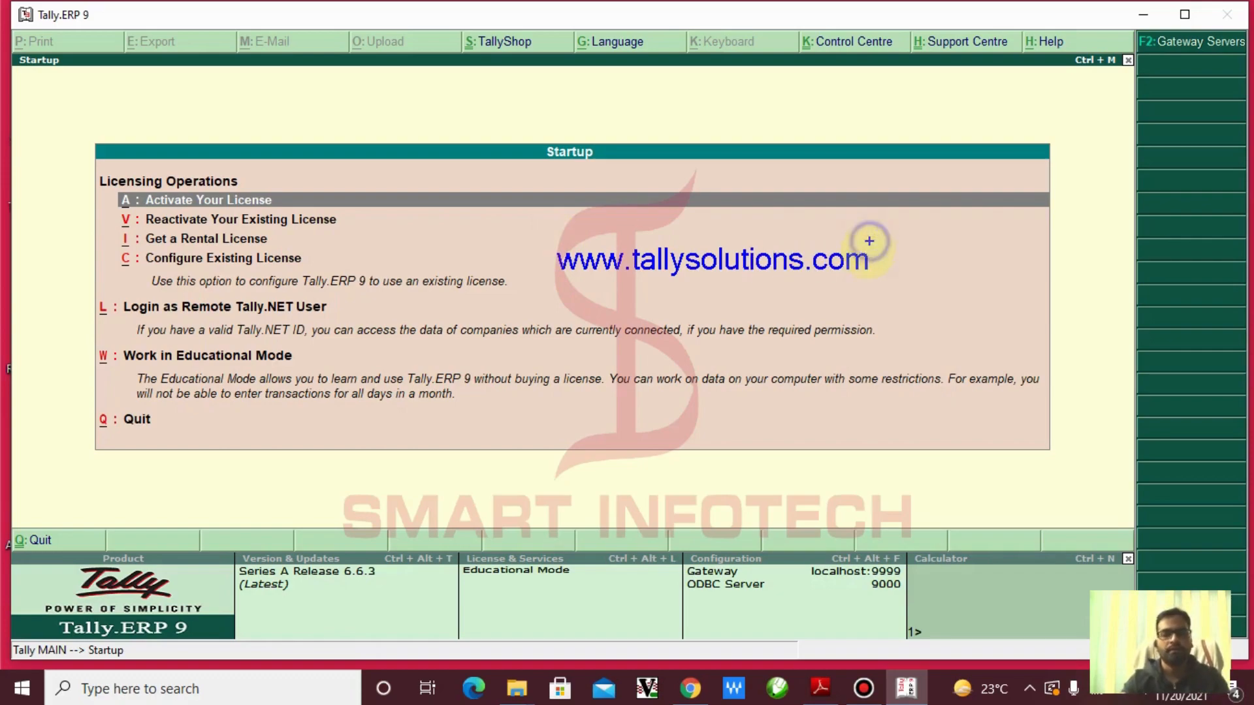
{"action": "left_click_drag", "start_coordinate": [534, 227], "coordinate": [927, 299]}
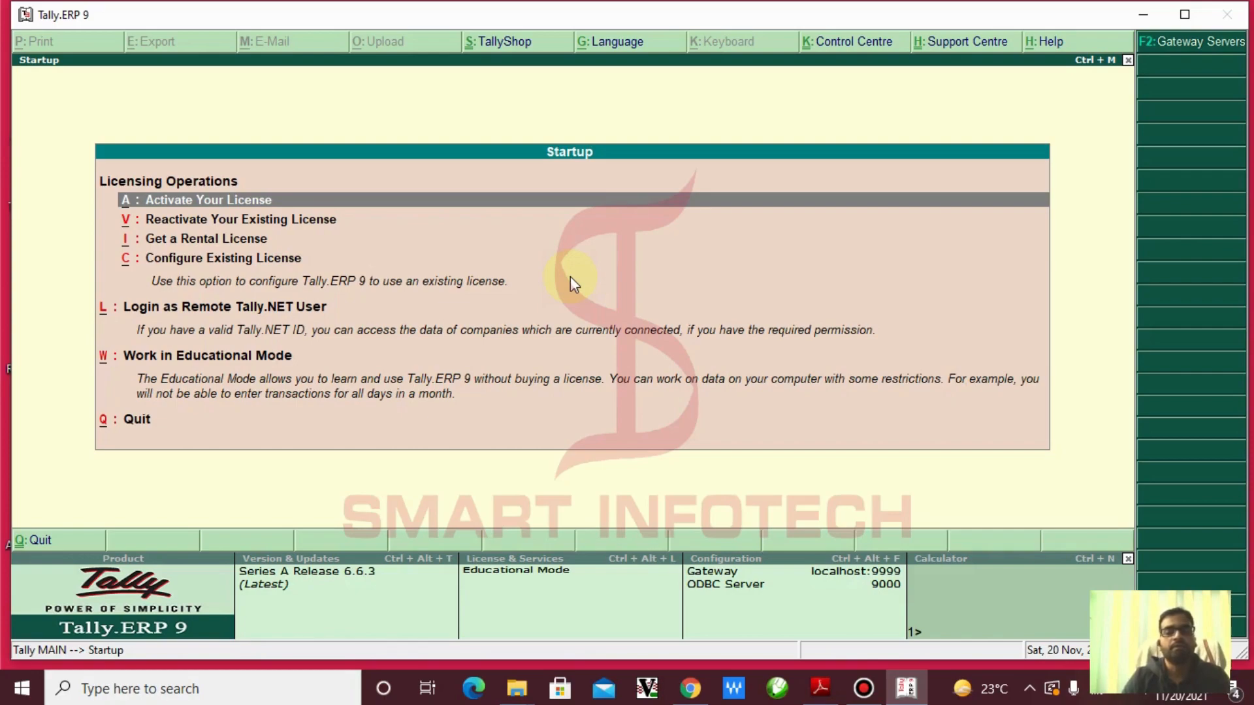
Google-search 'tally' in a new Chrome tab
{"action": "left_click", "coordinate": [711, 695]}
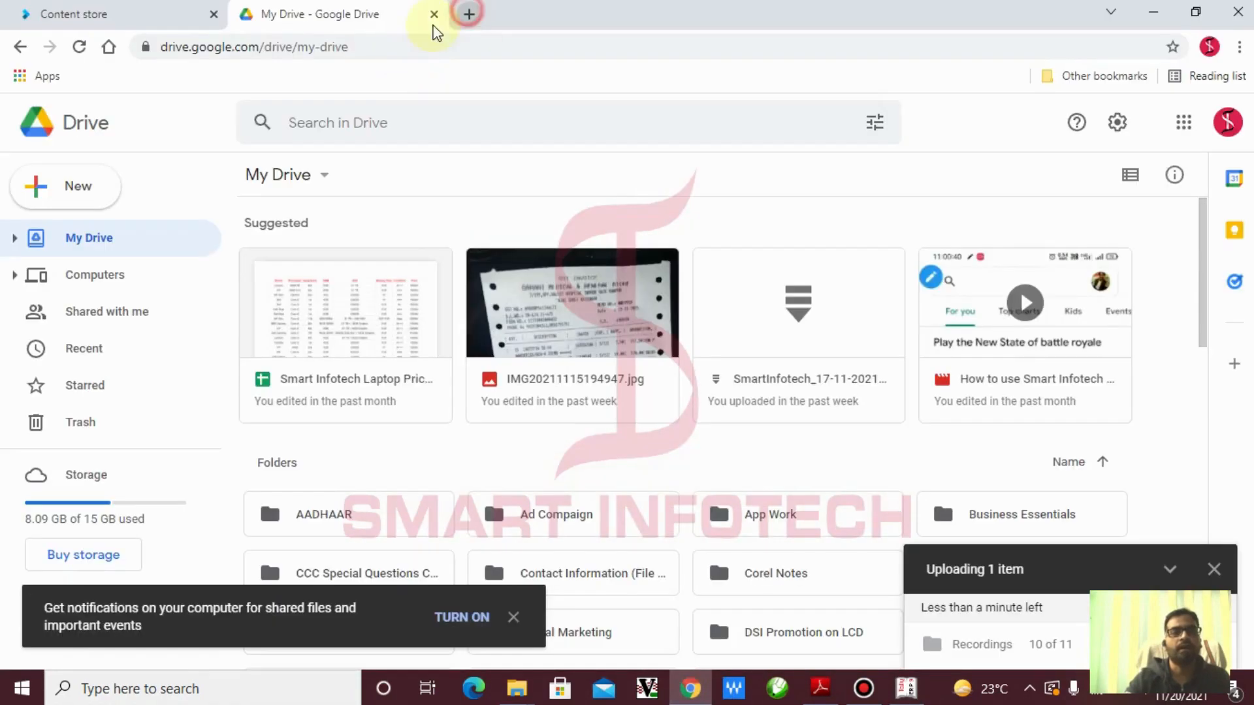
{"action": "left_click", "coordinate": [469, 13]}
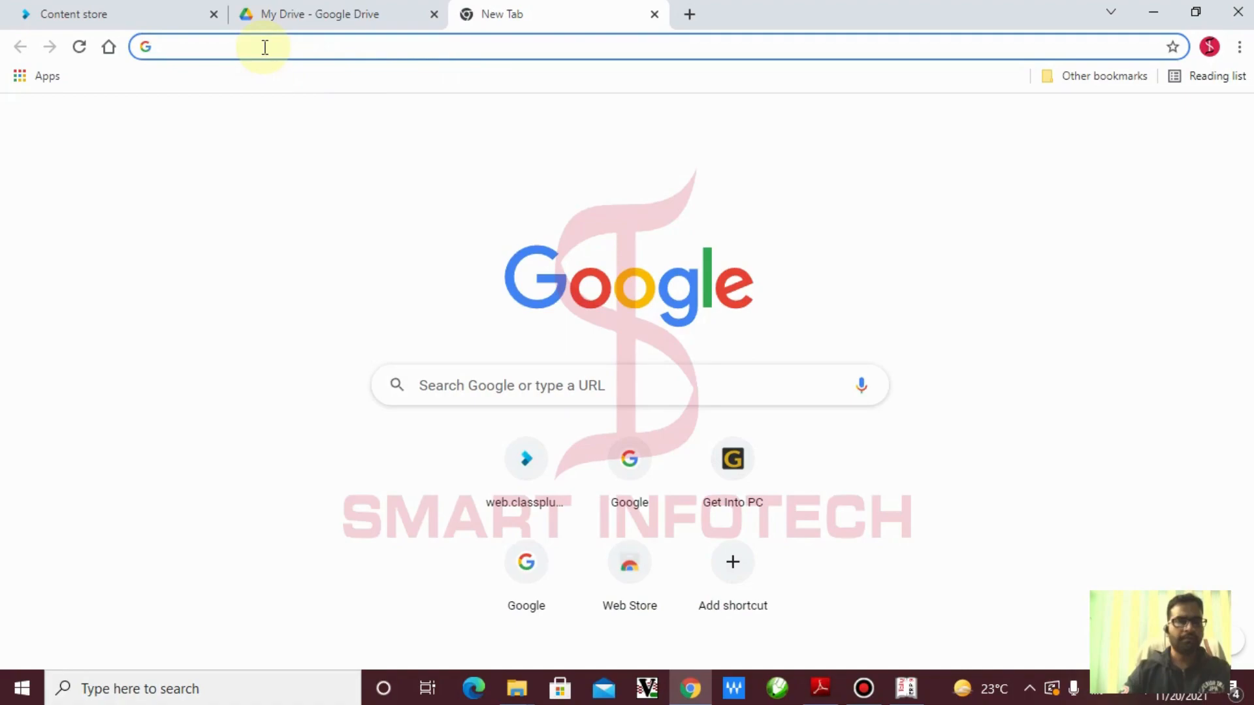
{"action": "type", "text": "tally"}
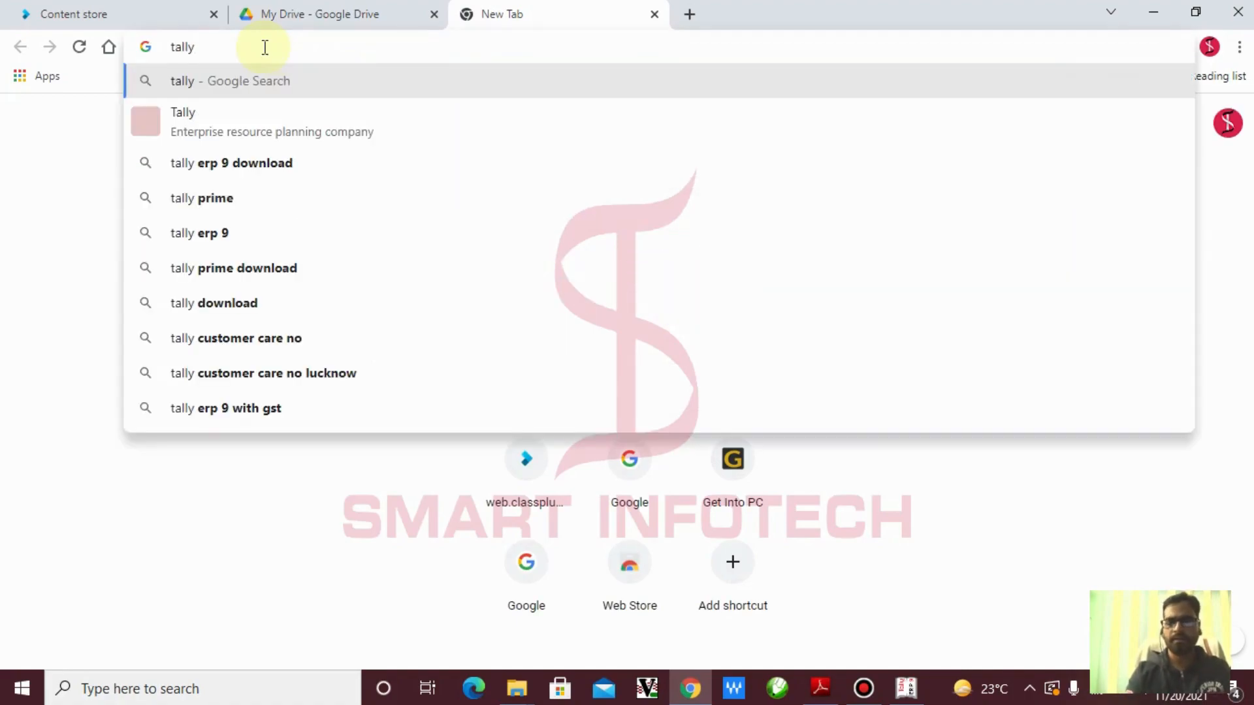
{"action": "key", "text": "Return"}
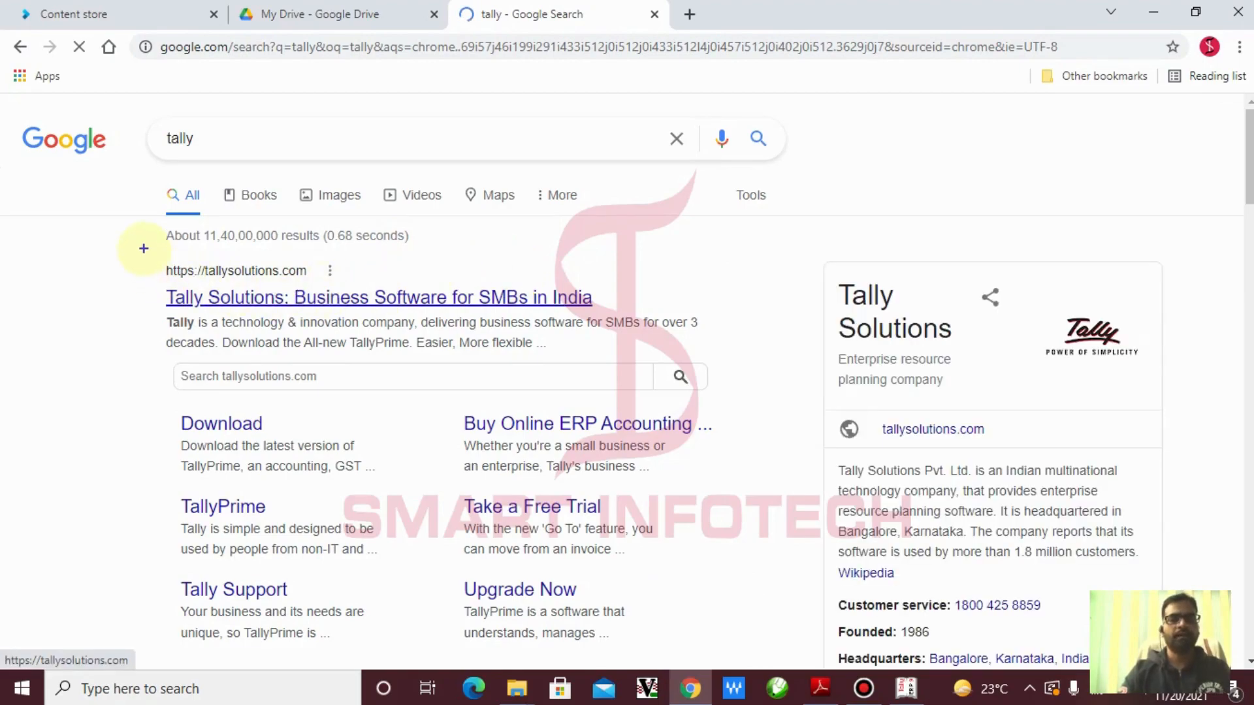
Highlight and open the Tally Solutions result, then its Download sitelink
{"action": "mouse_move", "coordinate": [143, 248]}
{"action": "left_mouse_down"}
{"action": "mouse_move", "coordinate": [657, 329]}
{"action": "mouse_move", "coordinate": [657, 343]}
{"action": "left_mouse_up"}
{"action": "key", "text": "Escape"}
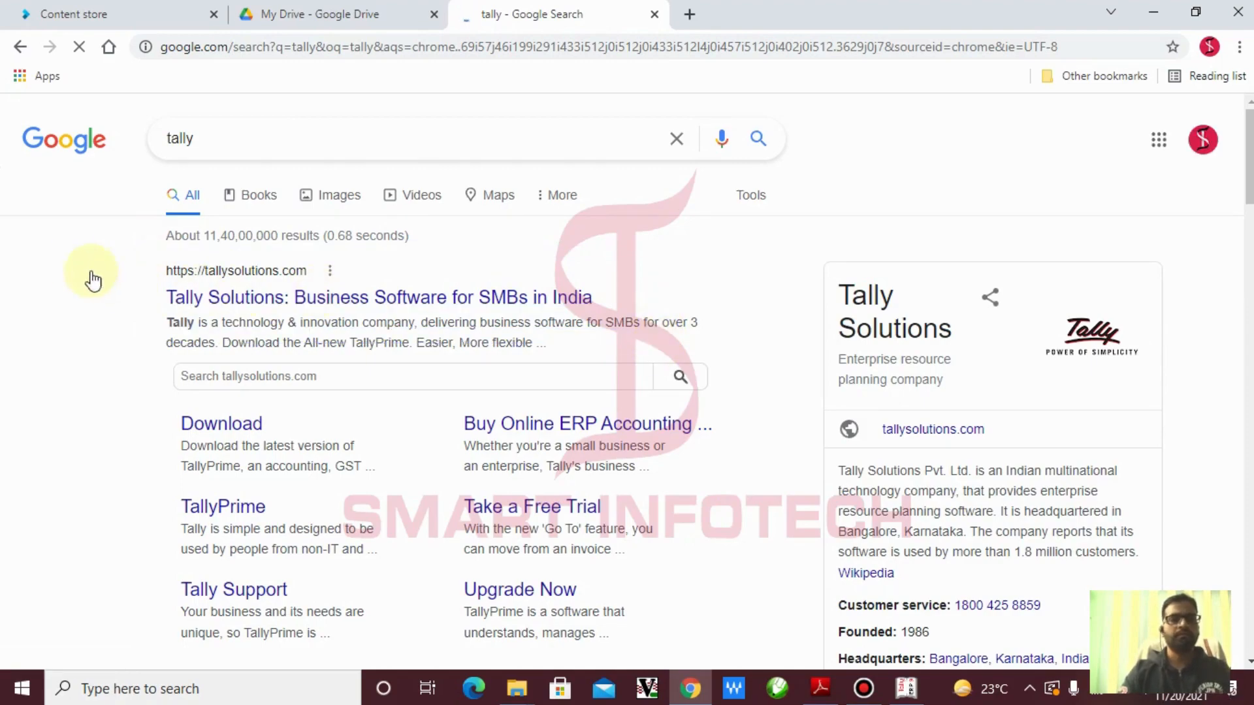
{"action": "left_click", "coordinate": [303, 298]}
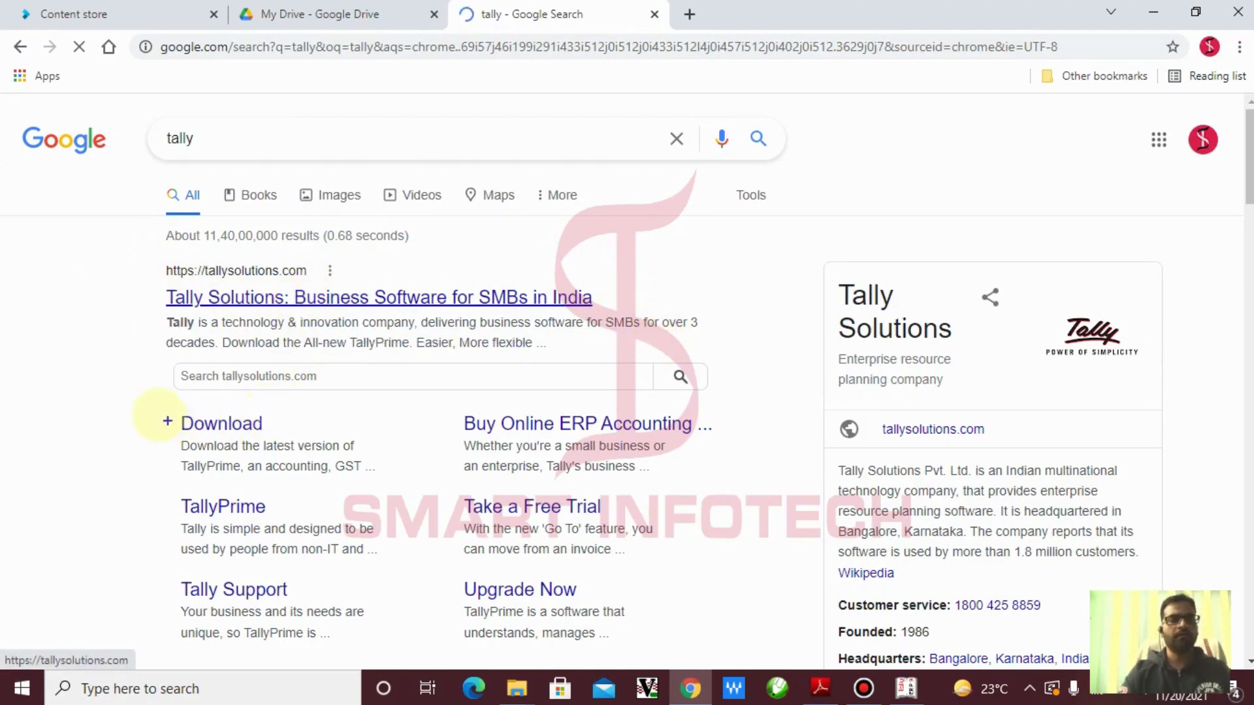
{"action": "left_click_drag", "start_coordinate": [151, 395], "coordinate": [318, 433]}
{"action": "key", "text": "Escape"}
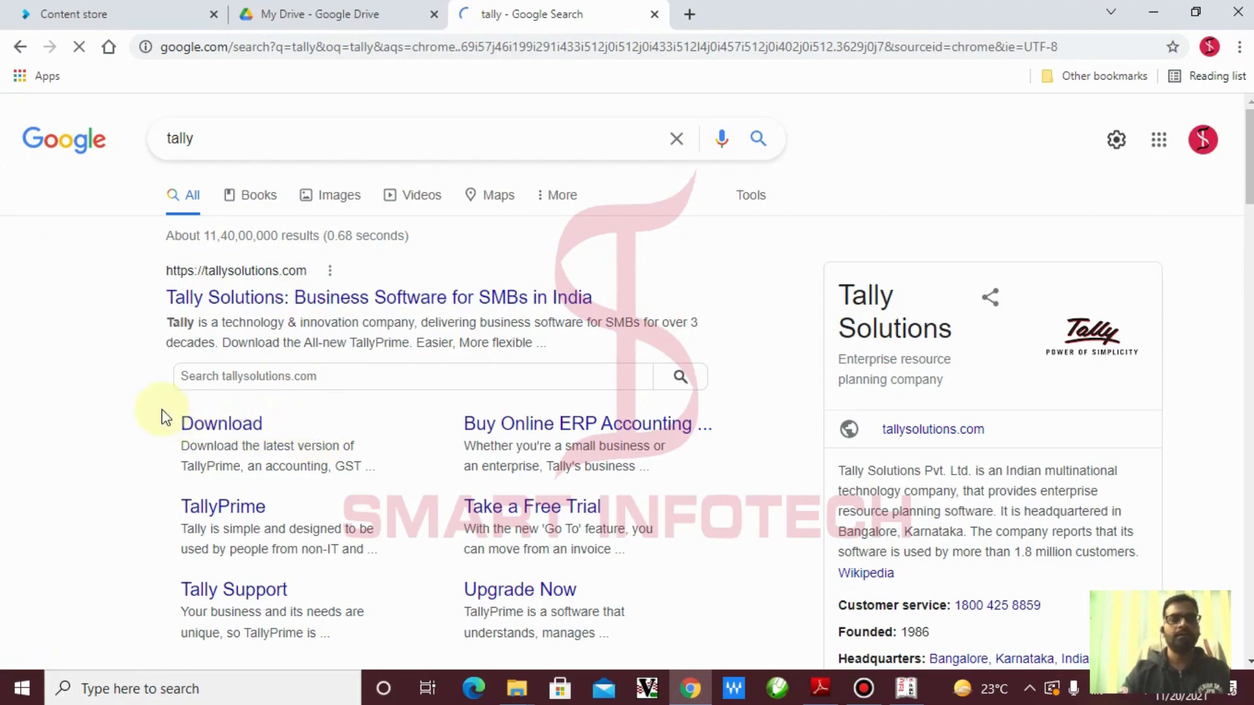
{"action": "left_click", "coordinate": [230, 428]}
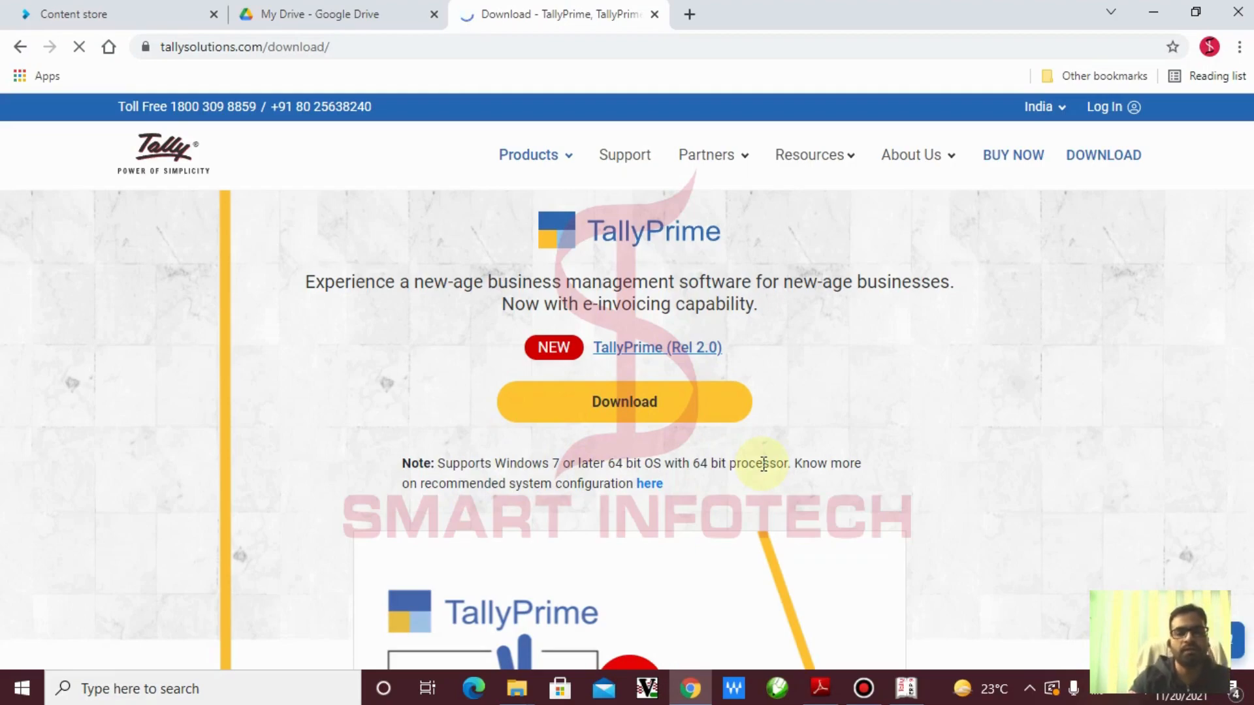
Mark the previous-versions link further down the download page and follow it
{"action": "scroll", "coordinate": [763, 464], "scroll_direction": "down", "scroll_amount": 3}
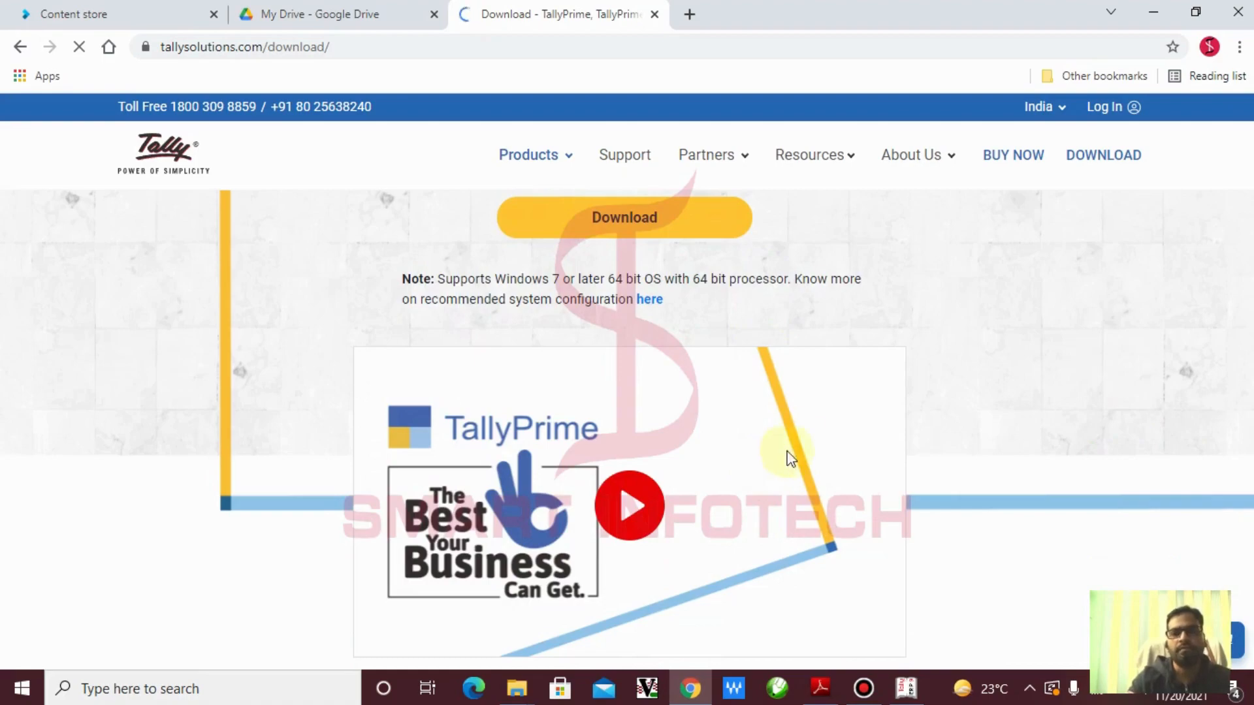
{"action": "scroll", "coordinate": [804, 448], "scroll_direction": "down", "scroll_amount": 7}
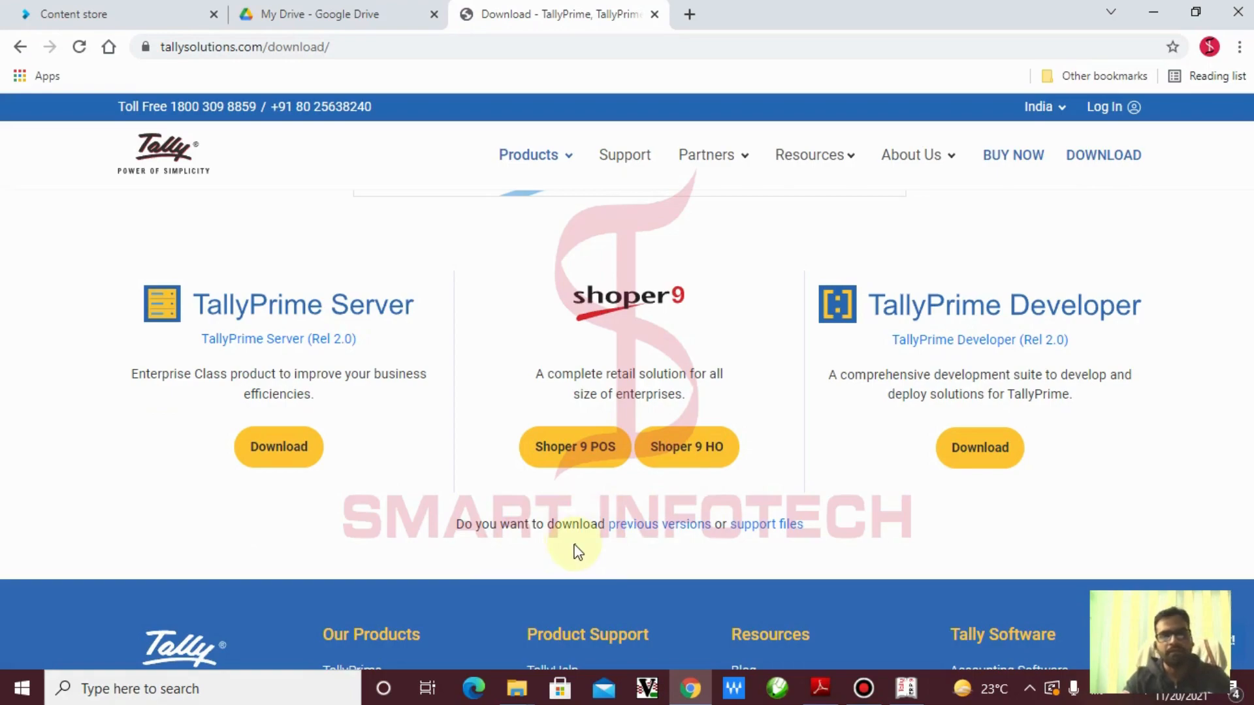
{"action": "left_click_drag", "start_coordinate": [433, 503], "coordinate": [714, 546]}
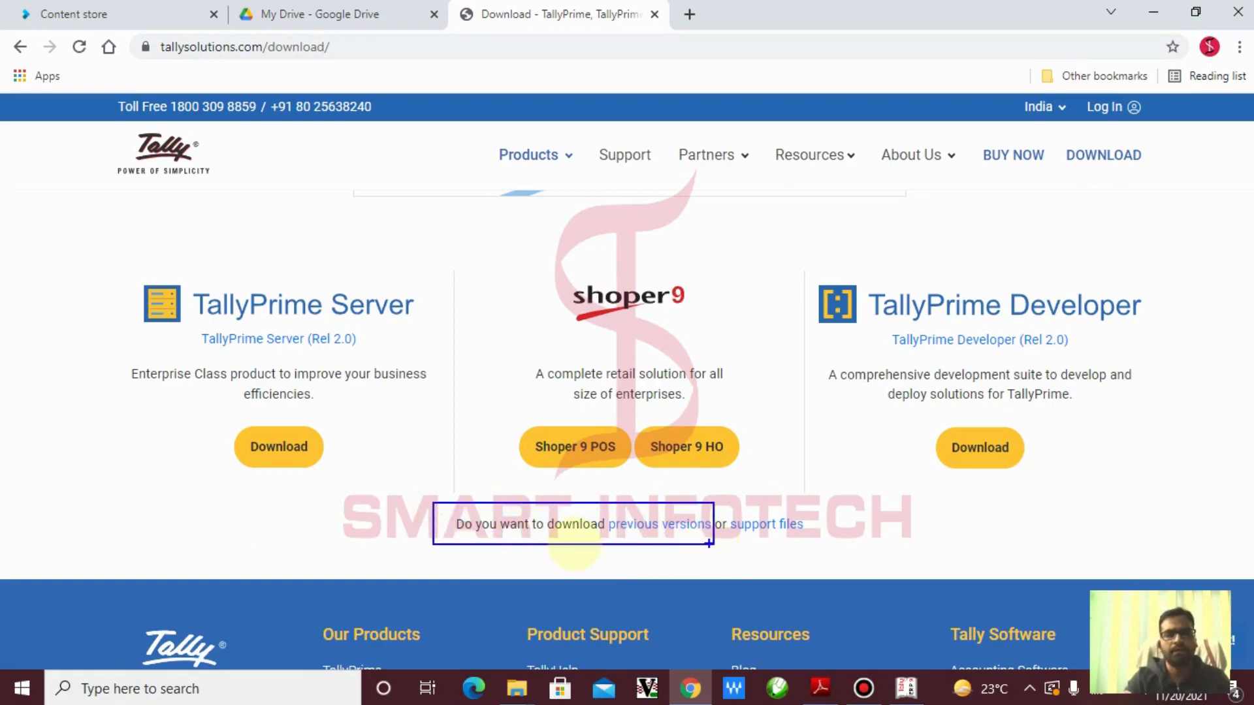
{"action": "left_click", "coordinate": [671, 524]}
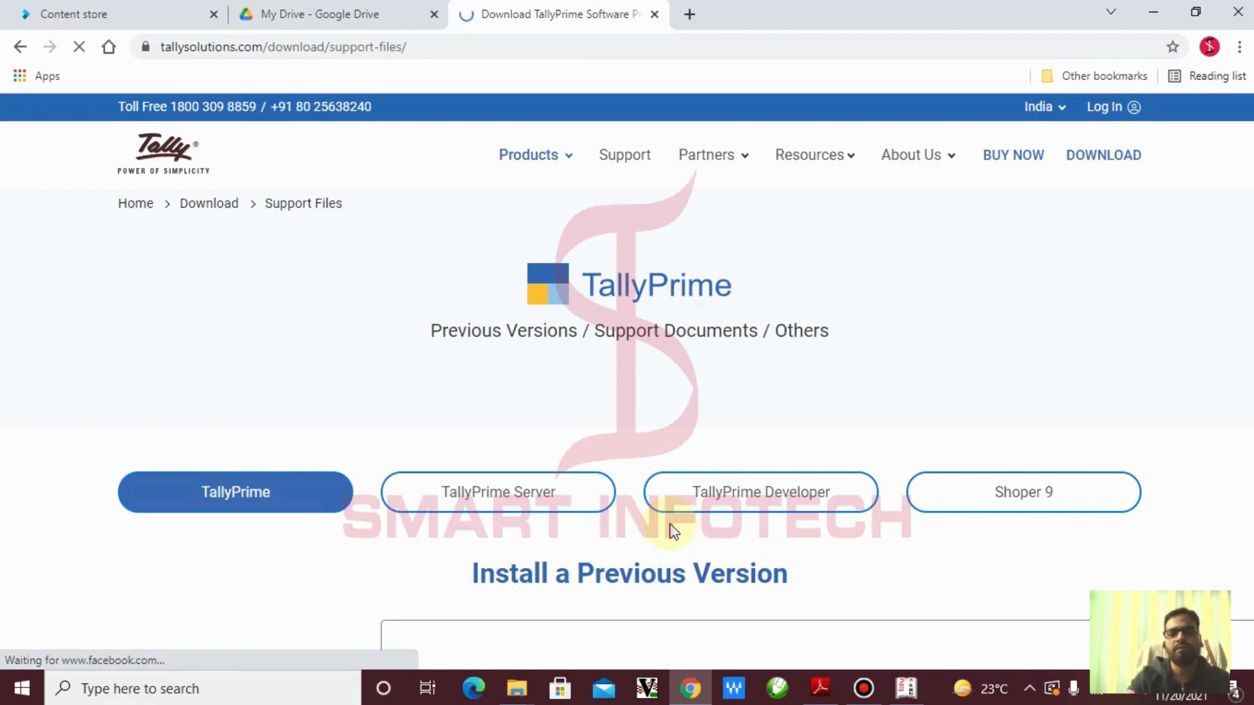
Pick Tally.ERP 9 Release 6.6.3 | 13-Jul-2020 from the previous-release list and minimize Chrome
{"action": "scroll", "coordinate": [416, 528], "scroll_direction": "down", "scroll_amount": 4}
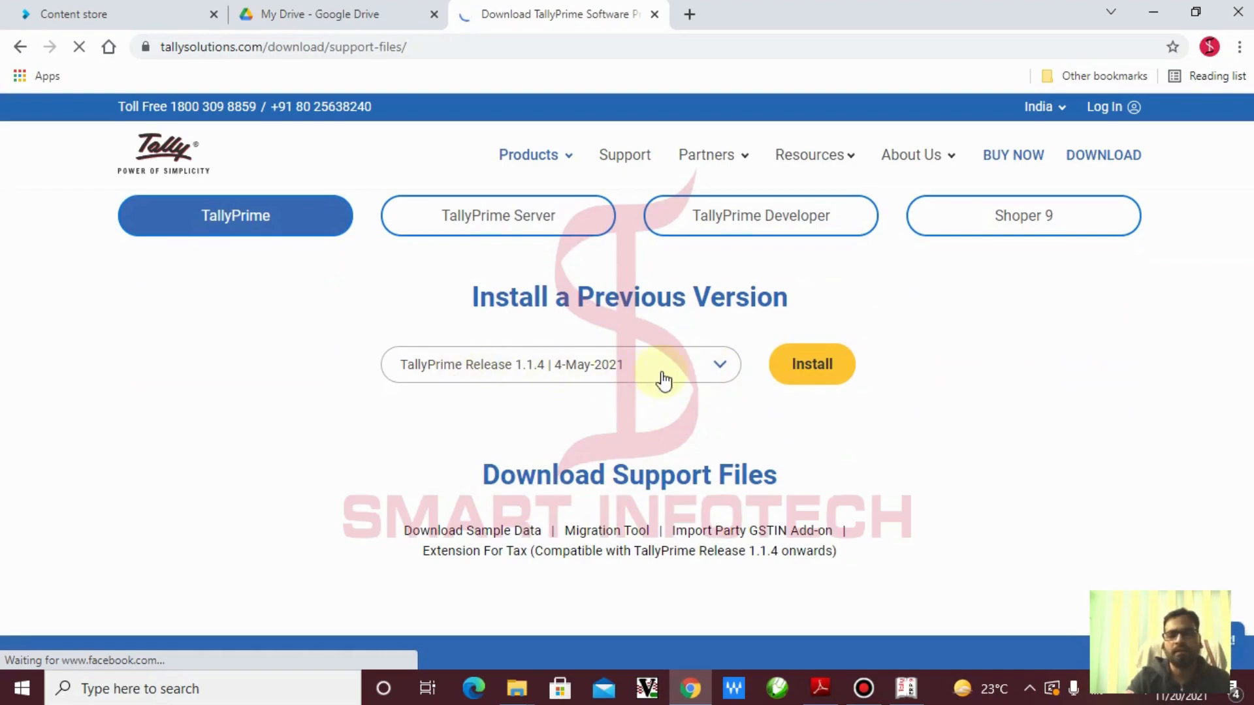
{"action": "left_click", "coordinate": [722, 366]}
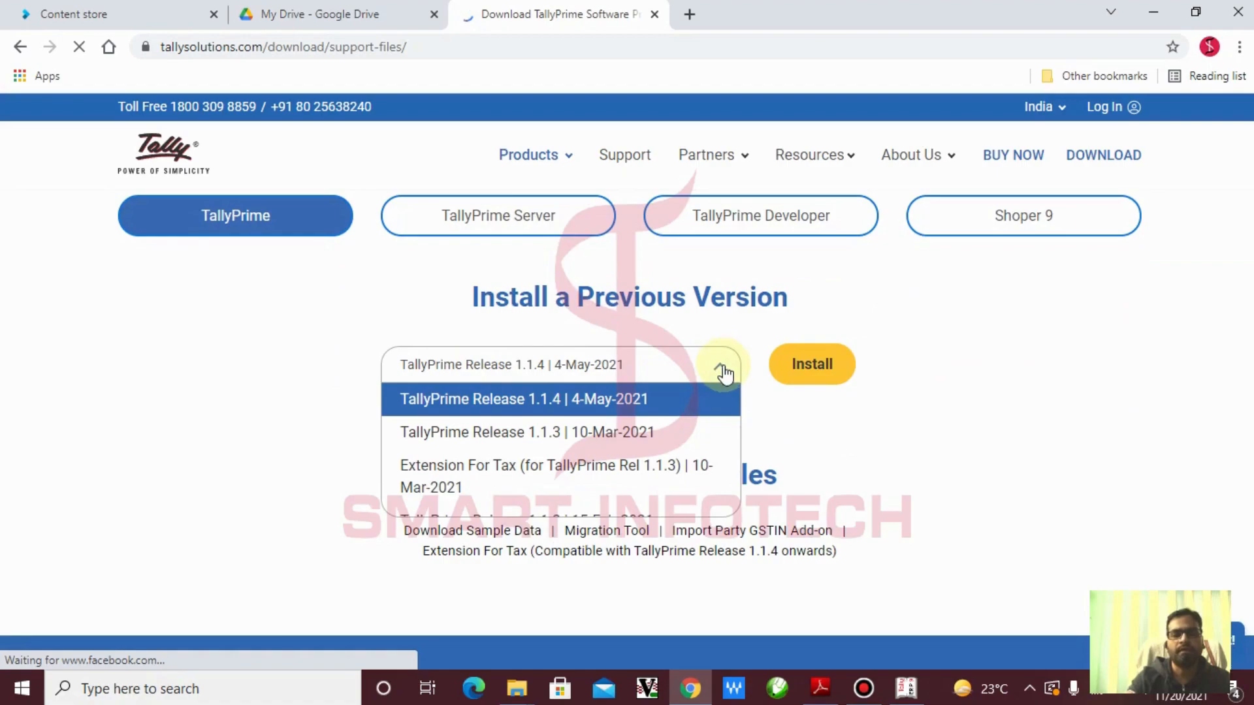
{"action": "scroll", "coordinate": [696, 444], "scroll_direction": "down", "scroll_amount": 2}
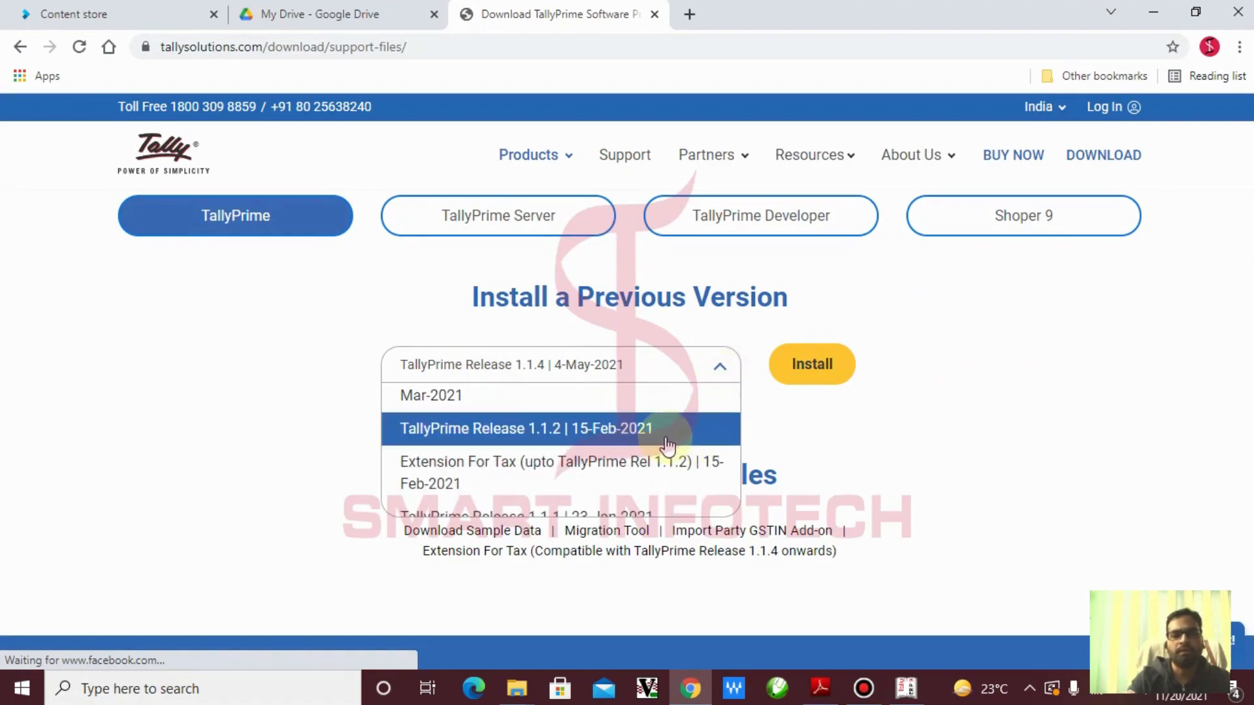
{"action": "scroll", "coordinate": [663, 441], "scroll_direction": "down", "scroll_amount": 1}
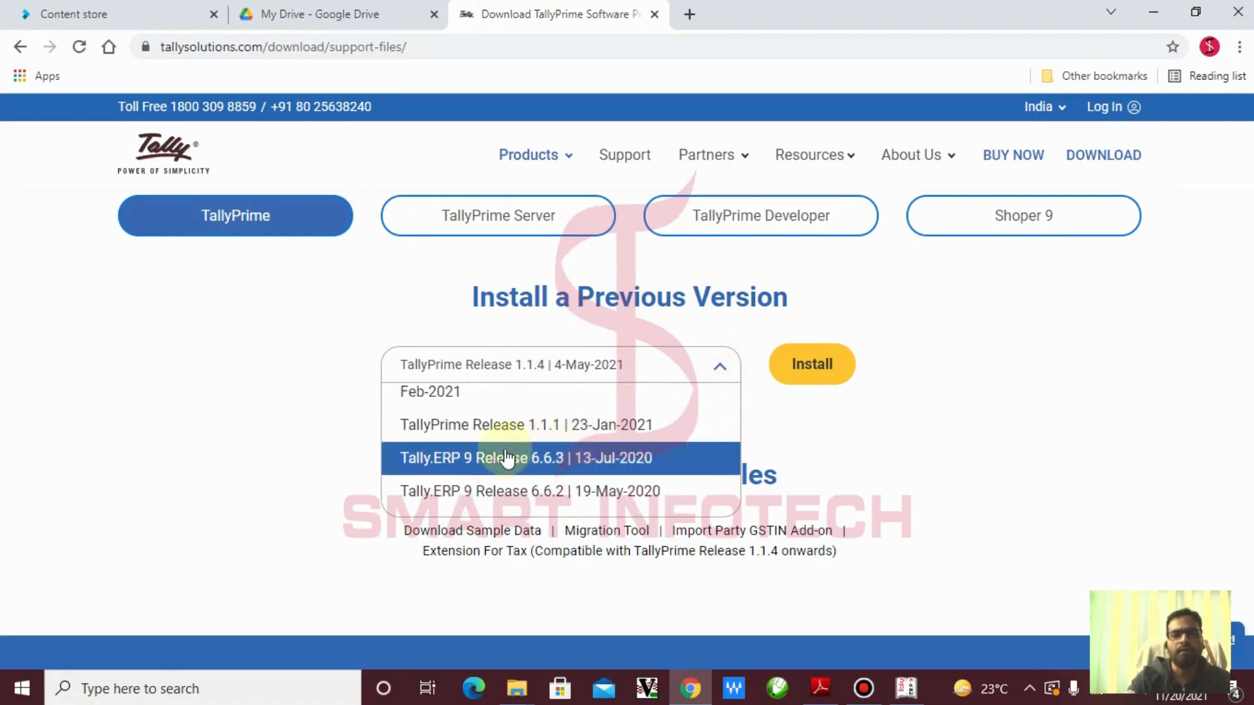
{"action": "left_click", "coordinate": [596, 460]}
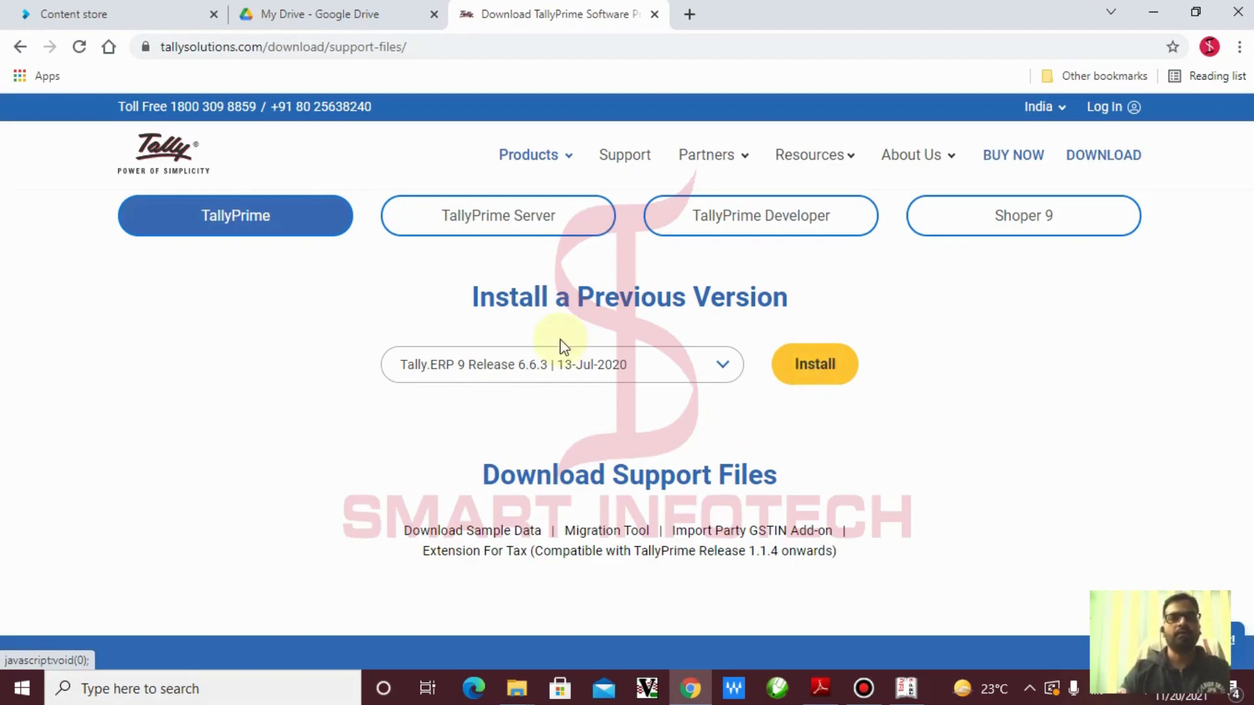
{"action": "left_click", "coordinate": [1153, 16]}
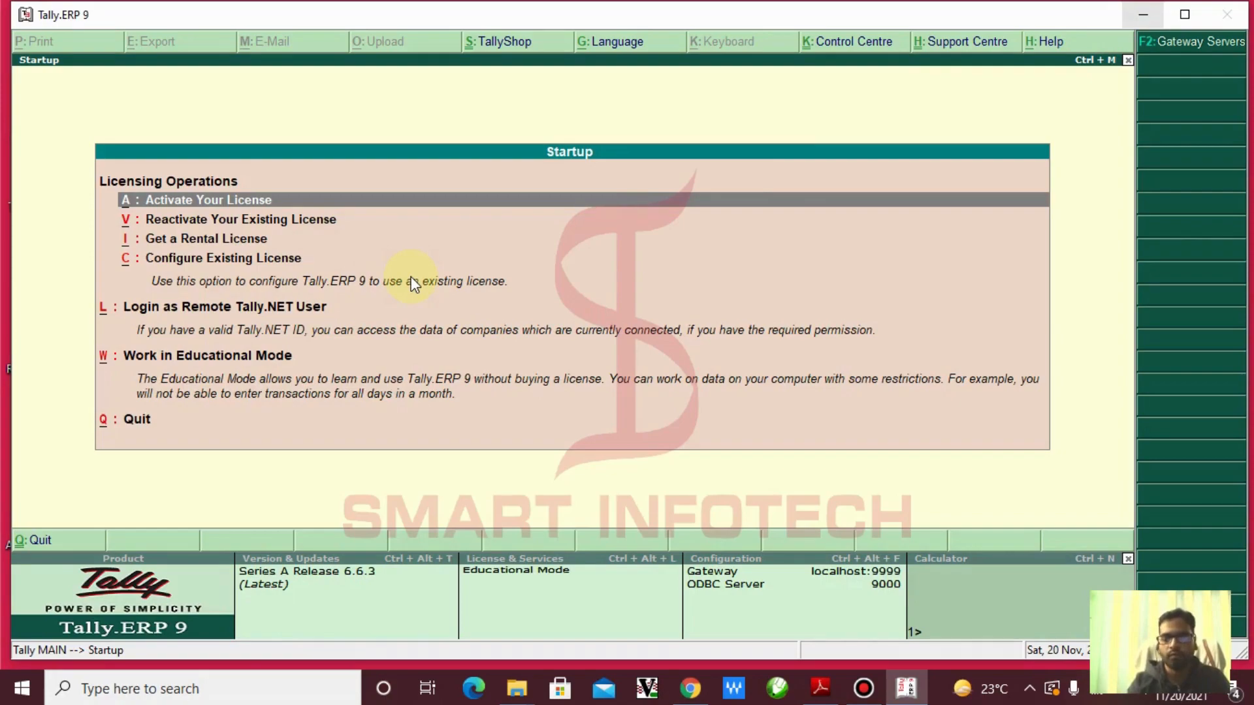
Highlight 'W: Work in Educational Mode' on the Startup screen and start Tally in Educational Mode
{"action": "key", "text": "Down"}
{"action": "key", "text": "Down"}
{"action": "key", "text": "Down"}
{"action": "key", "text": "Down"}
{"action": "key", "text": "Down"}
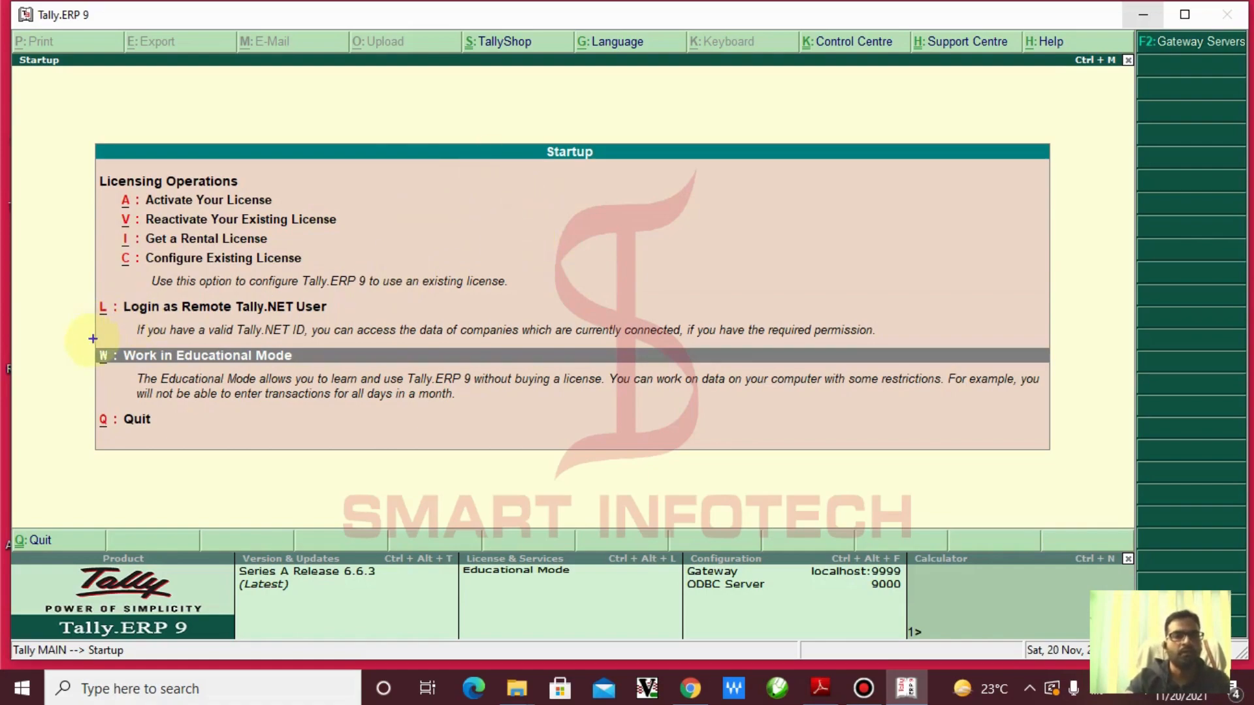
{"action": "mouse_move", "coordinate": [84, 338]}
{"action": "left_mouse_down"}
{"action": "mouse_move", "coordinate": [347, 379]}
{"action": "mouse_move", "coordinate": [524, 330]}
{"action": "left_mouse_up"}
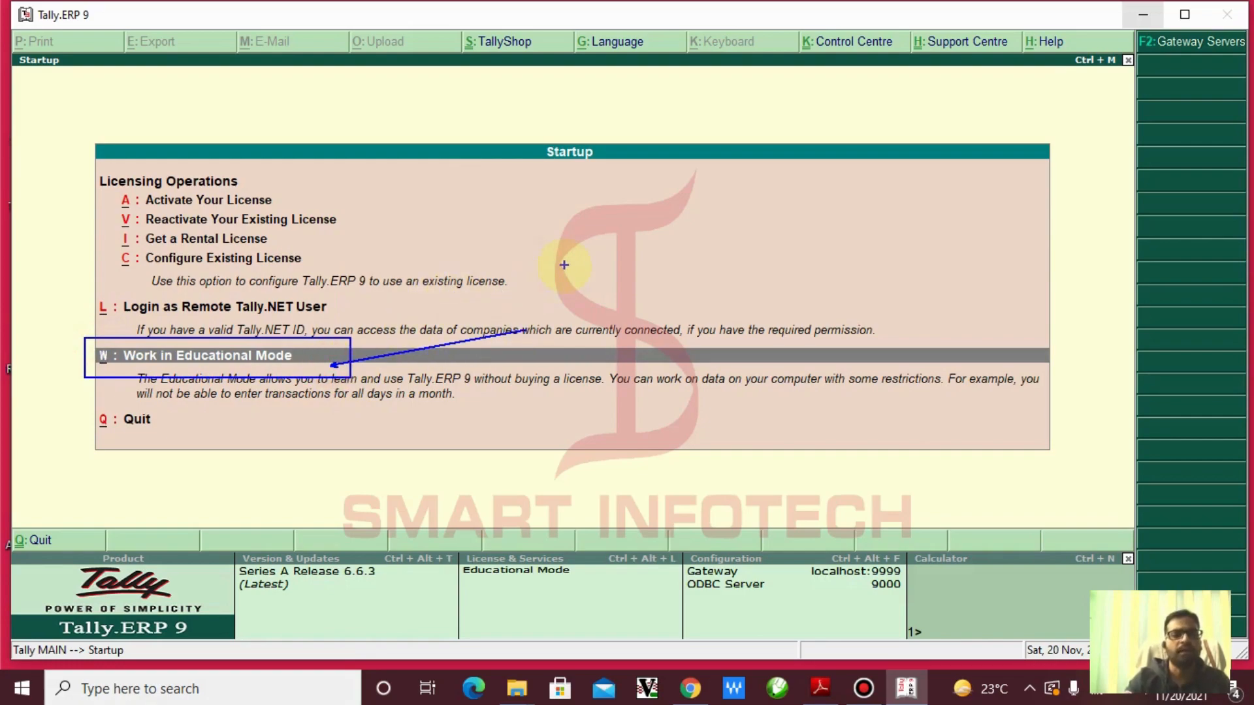
{"action": "key", "text": "Escape"}
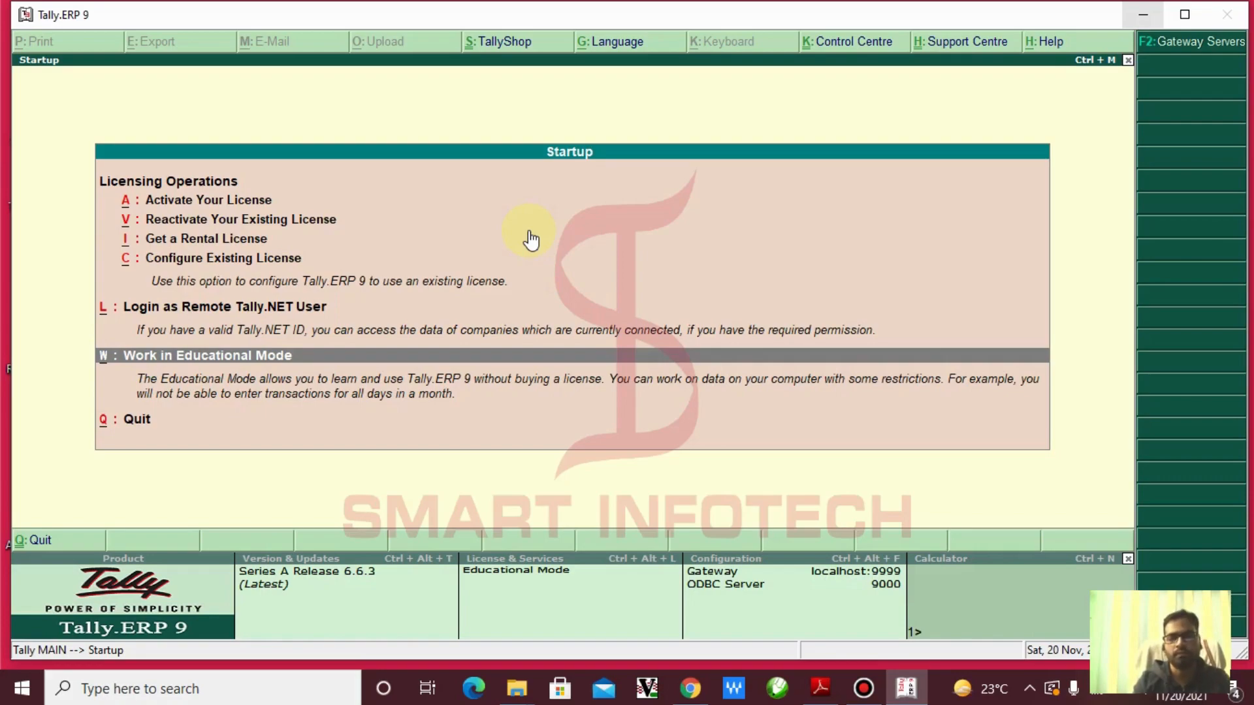
{"action": "key", "text": "Return"}
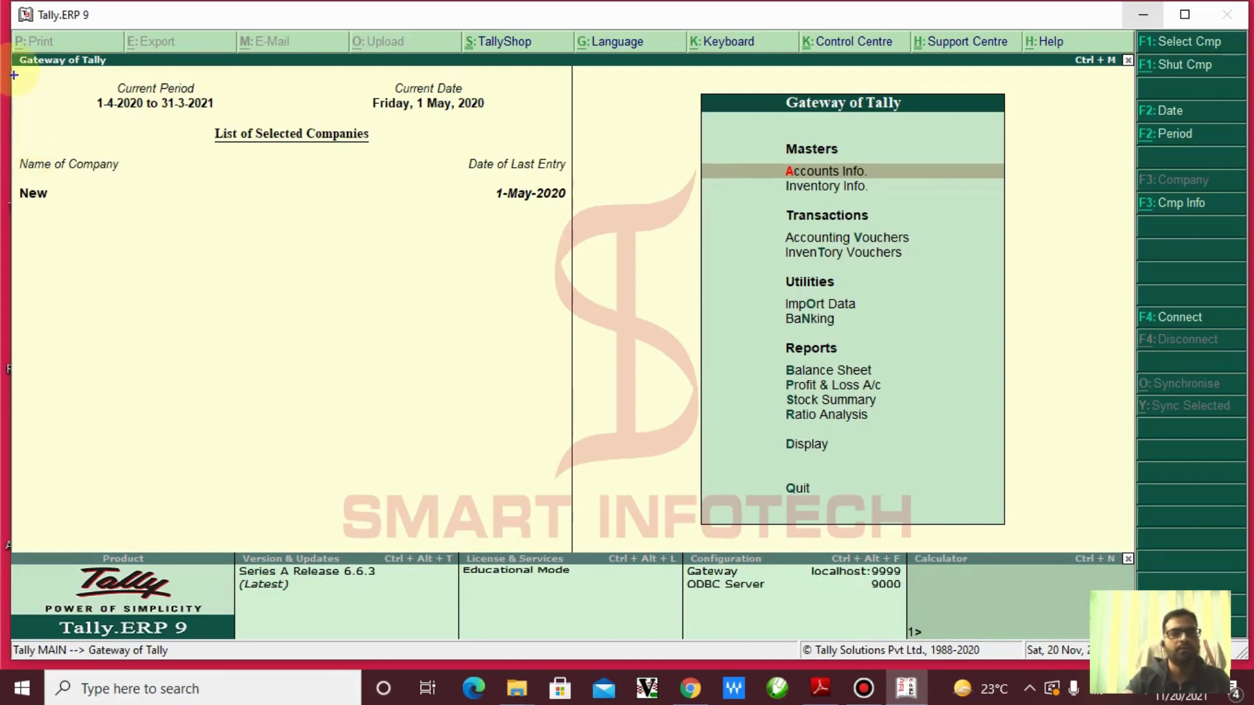
{"action": "mouse_move", "coordinate": [11, 64]}
{"action": "left_mouse_down"}
{"action": "mouse_move", "coordinate": [58, 132]}
{"action": "mouse_move", "coordinate": [425, 258]}
{"action": "mouse_move", "coordinate": [566, 286]}
{"action": "mouse_move", "coordinate": [567, 320]}
{"action": "left_mouse_up"}
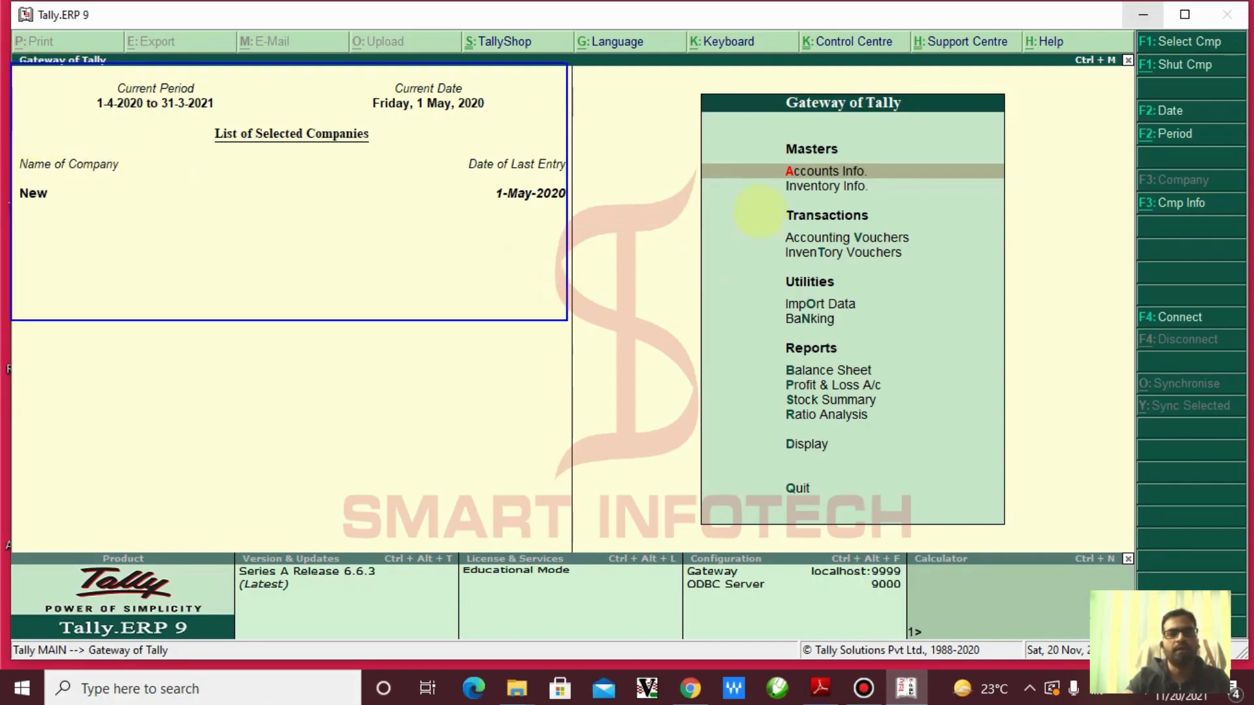
{"action": "mouse_move", "coordinate": [687, 77]}
{"action": "left_mouse_down"}
{"action": "mouse_move", "coordinate": [803, 126]}
{"action": "mouse_move", "coordinate": [1029, 135]}
{"action": "left_mouse_up"}
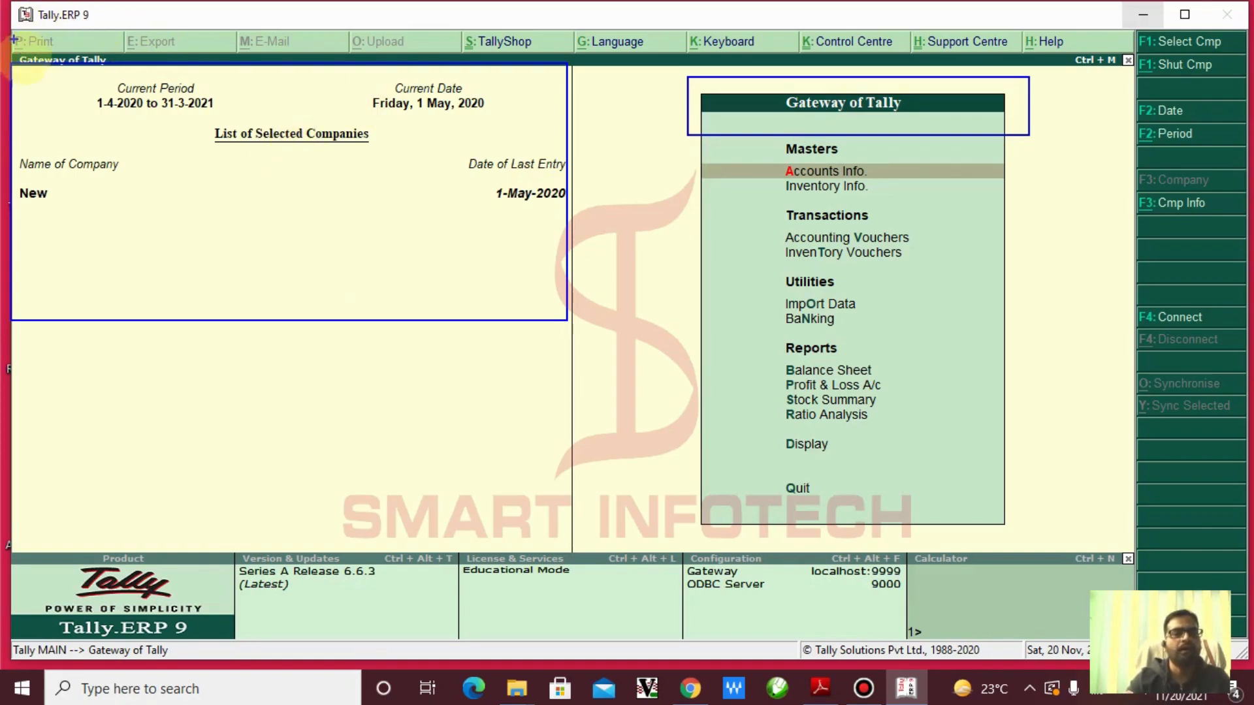
{"action": "left_click_drag", "start_coordinate": [12, 149], "coordinate": [144, 233]}
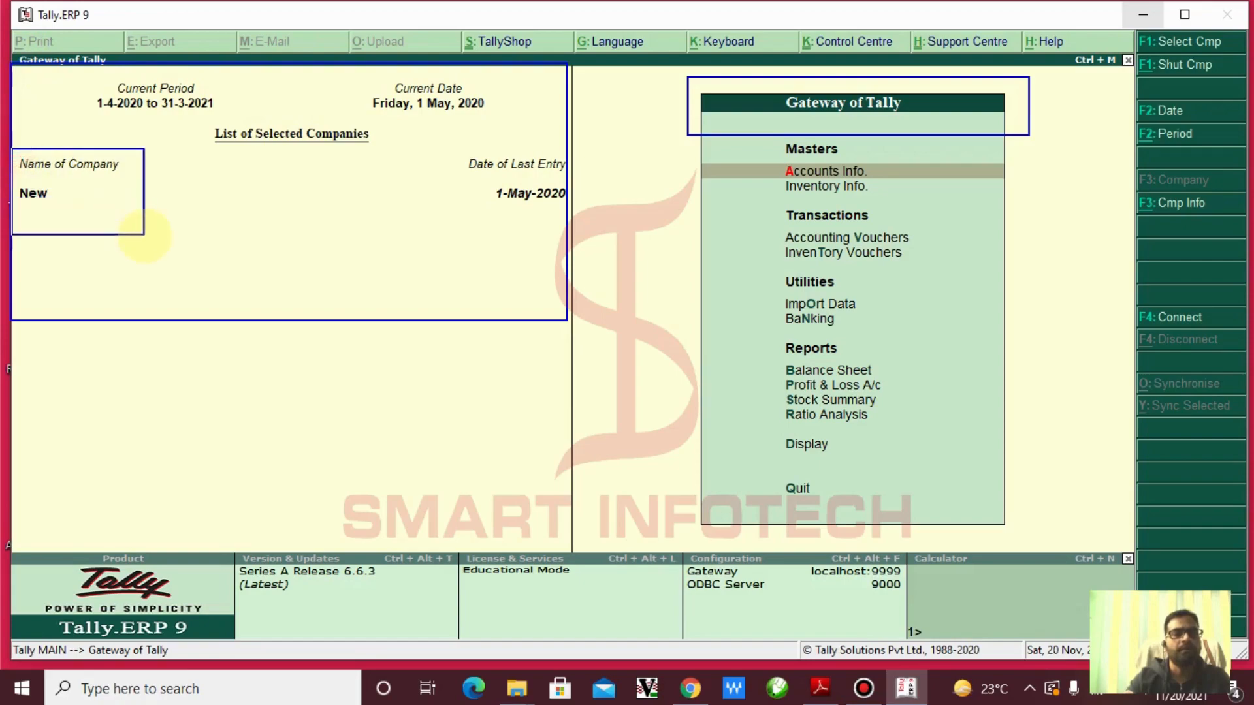
{"action": "left_click_drag", "start_coordinate": [73, 216], "coordinate": [126, 248]}
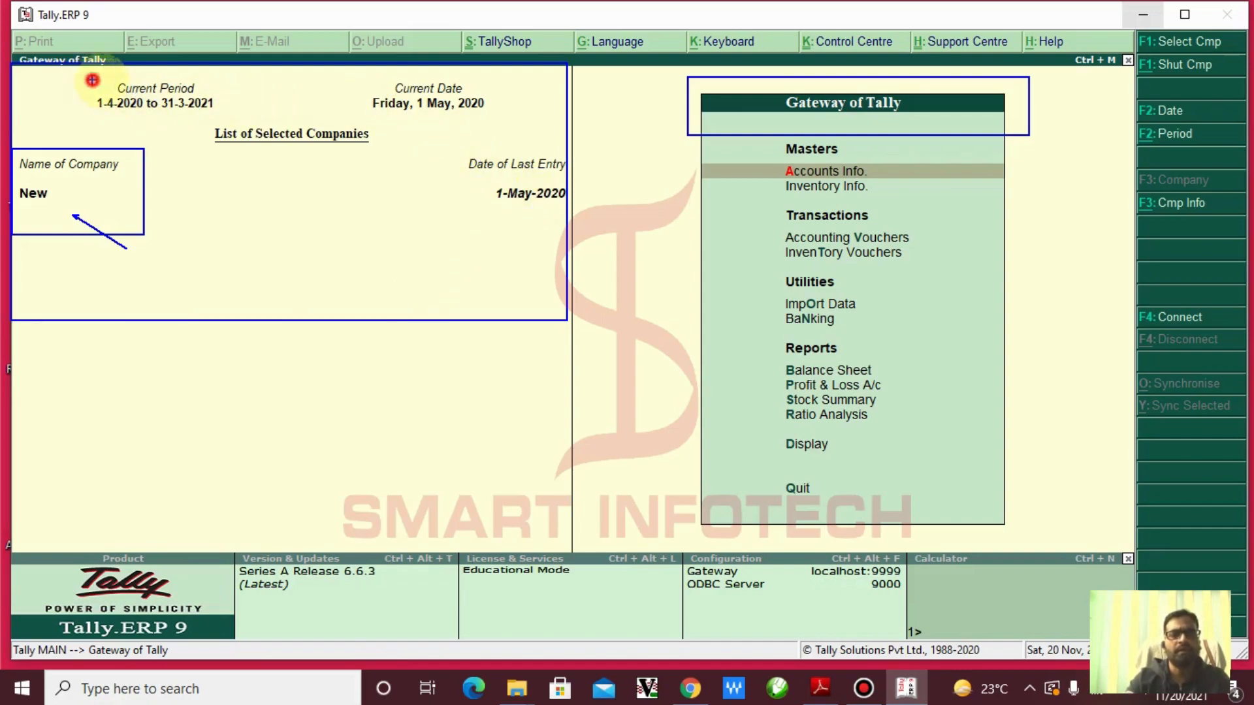
{"action": "left_click_drag", "start_coordinate": [91, 79], "coordinate": [230, 120]}
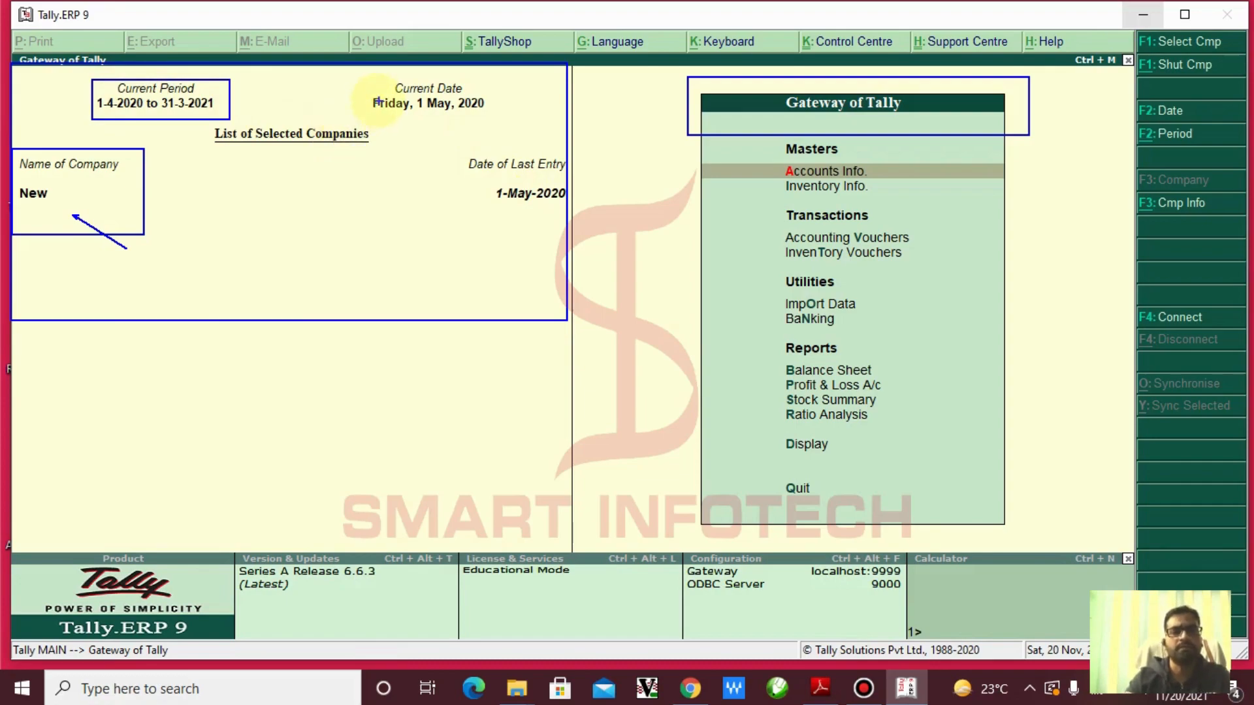
{"action": "left_click_drag", "start_coordinate": [352, 77], "coordinate": [508, 119]}
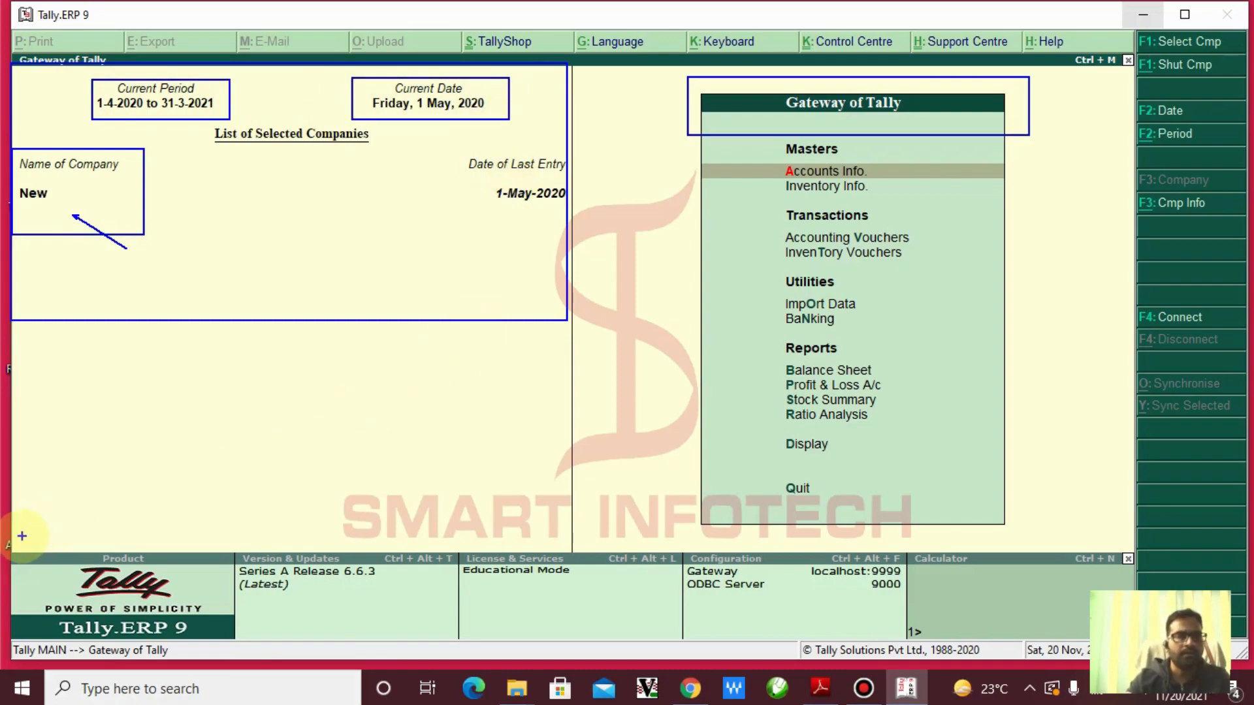
{"action": "mouse_move", "coordinate": [12, 532]}
{"action": "left_mouse_down"}
{"action": "mouse_move", "coordinate": [98, 575]}
{"action": "mouse_move", "coordinate": [574, 604]}
{"action": "mouse_move", "coordinate": [927, 640]}
{"action": "mouse_move", "coordinate": [947, 656]}
{"action": "left_mouse_up"}
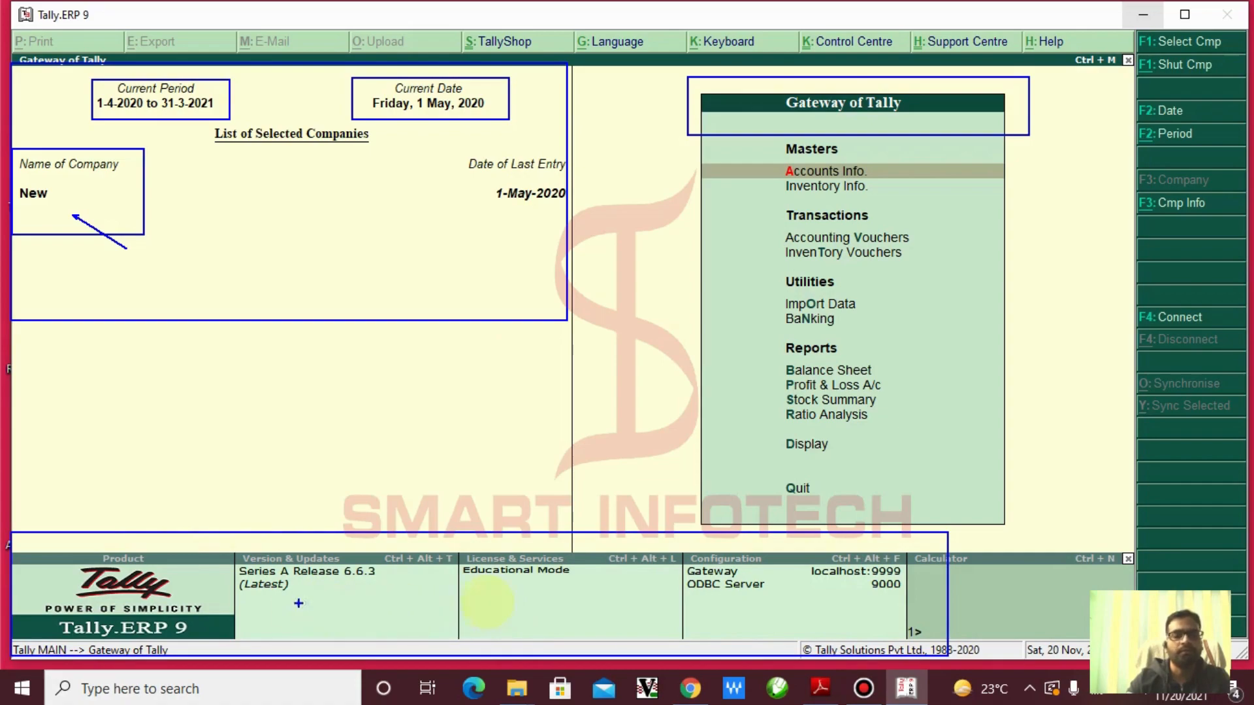
{"action": "left_click_drag", "start_coordinate": [221, 548], "coordinate": [436, 612]}
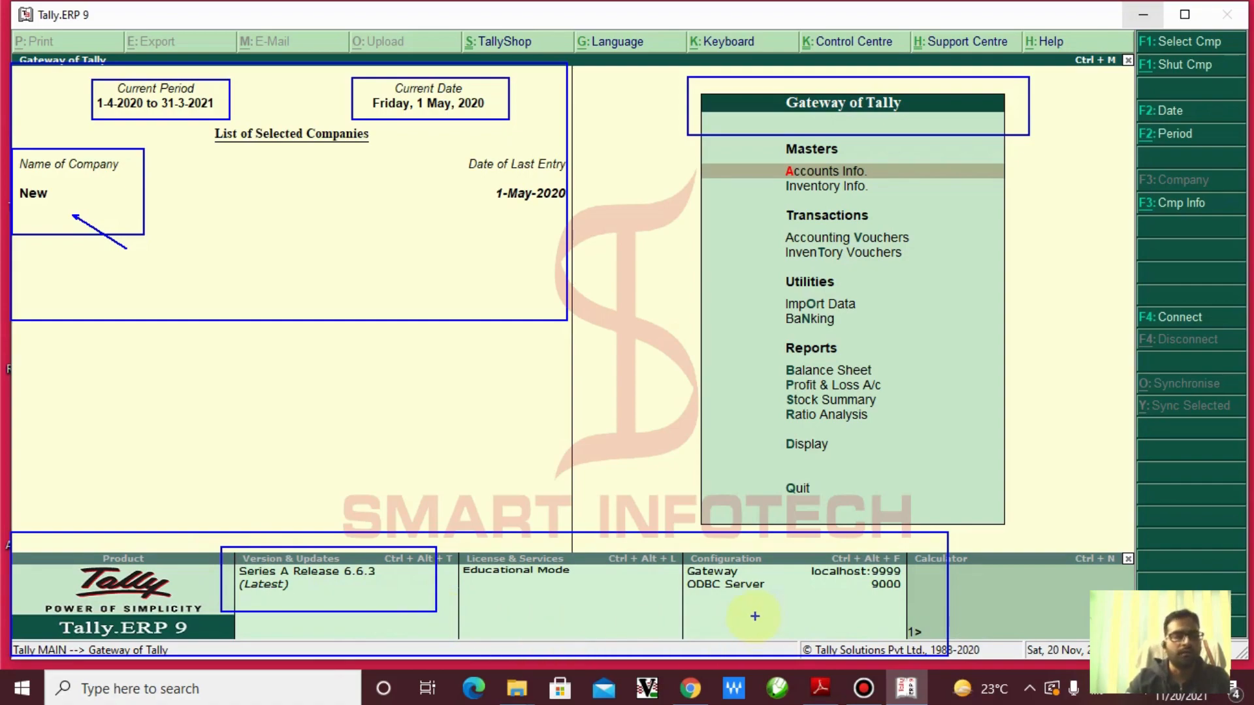
{"action": "key", "text": "Escape"}
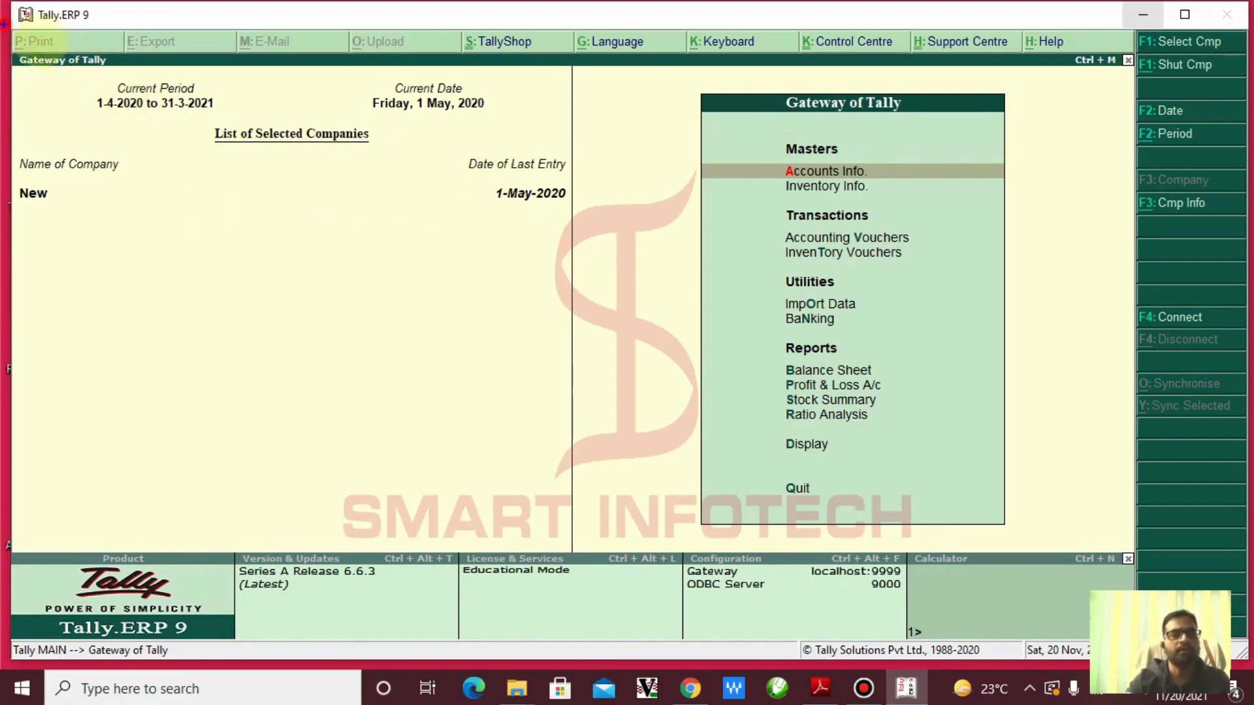
Mark the Print and E-Mail functions, clear the marks, and resume ZoomIt drawing in text mode
{"action": "mouse_move", "coordinate": [3, 24]}
{"action": "left_mouse_down"}
{"action": "mouse_move", "coordinate": [93, 56]}
{"action": "mouse_move", "coordinate": [210, 62]}
{"action": "left_mouse_up"}
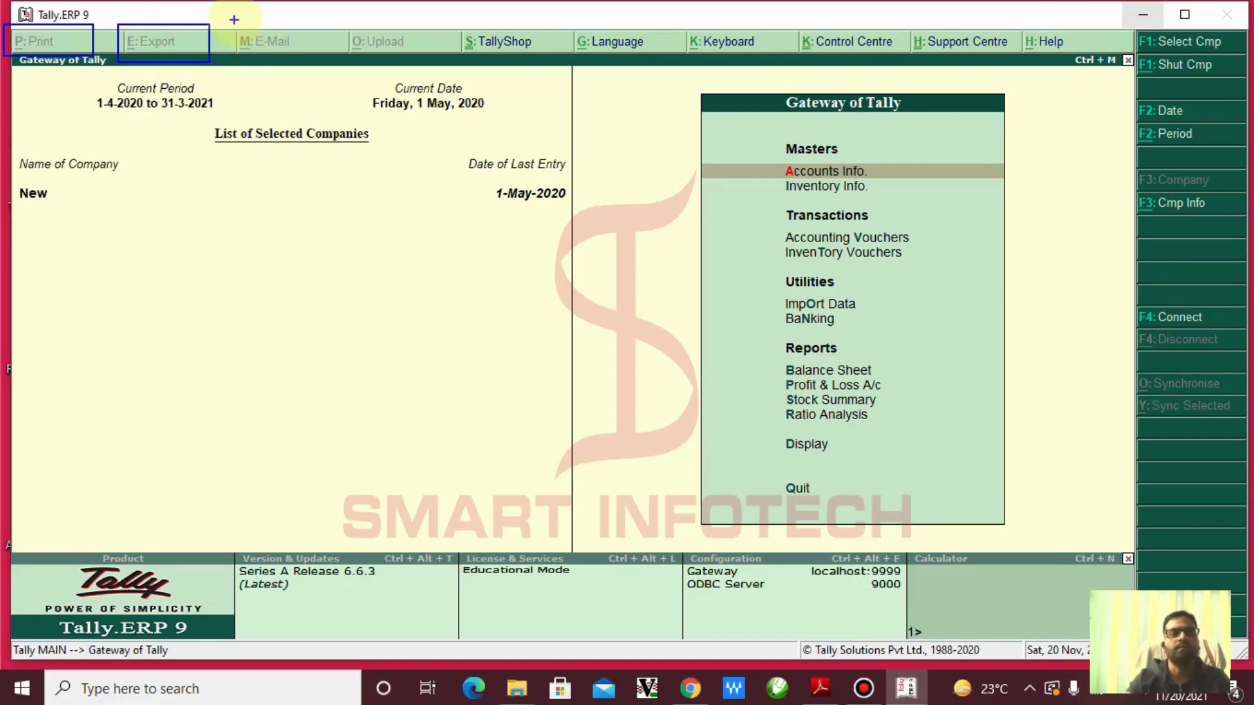
{"action": "left_click_drag", "start_coordinate": [229, 19], "coordinate": [297, 55]}
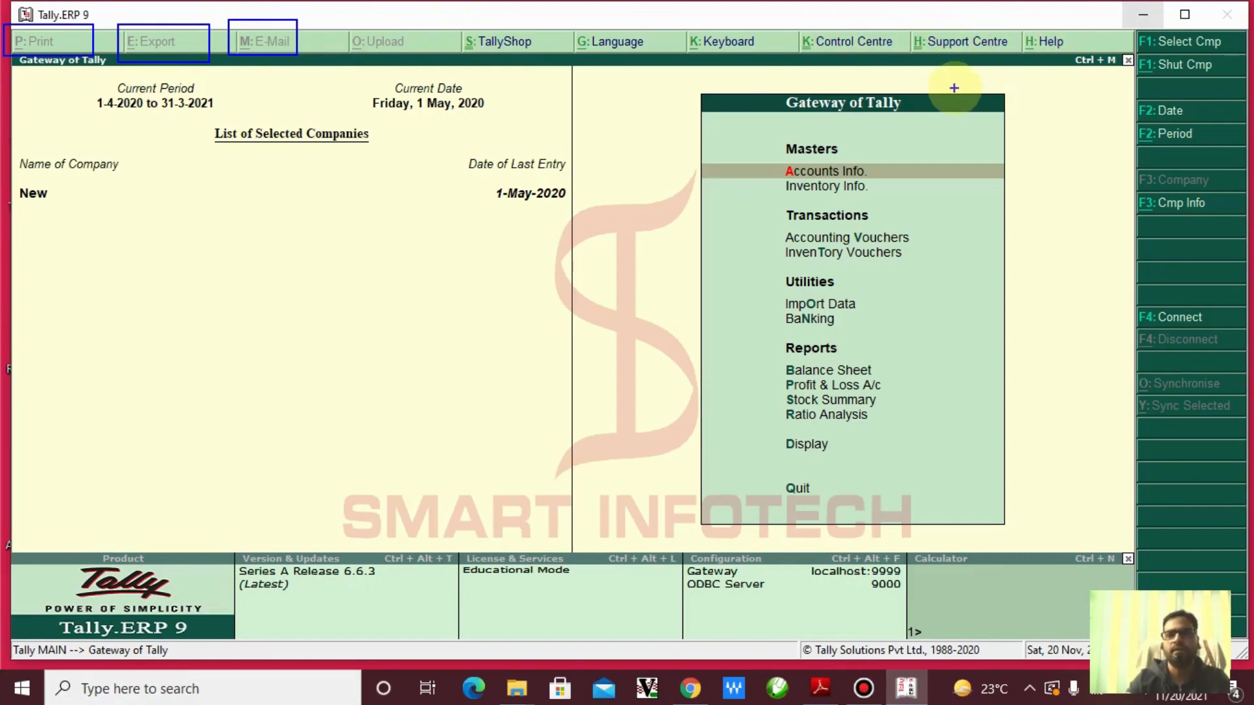
{"action": "key", "text": "Escape"}
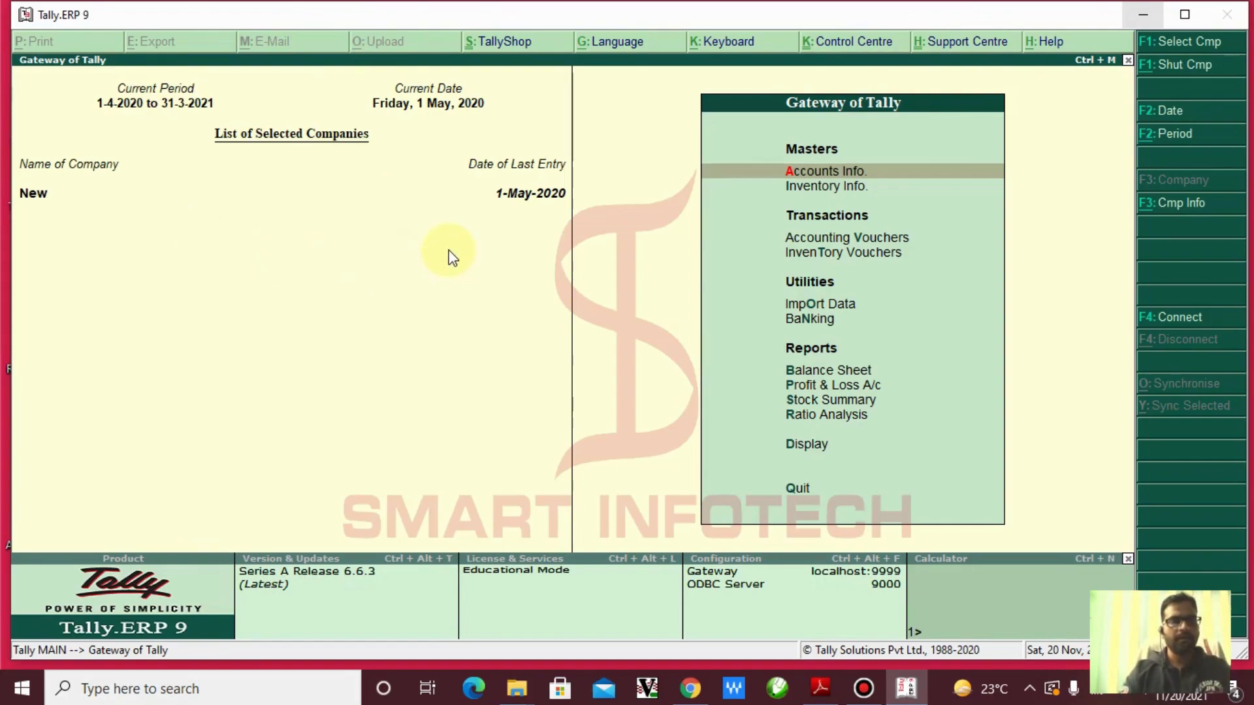
{"action": "key", "text": "ctrl+2"}
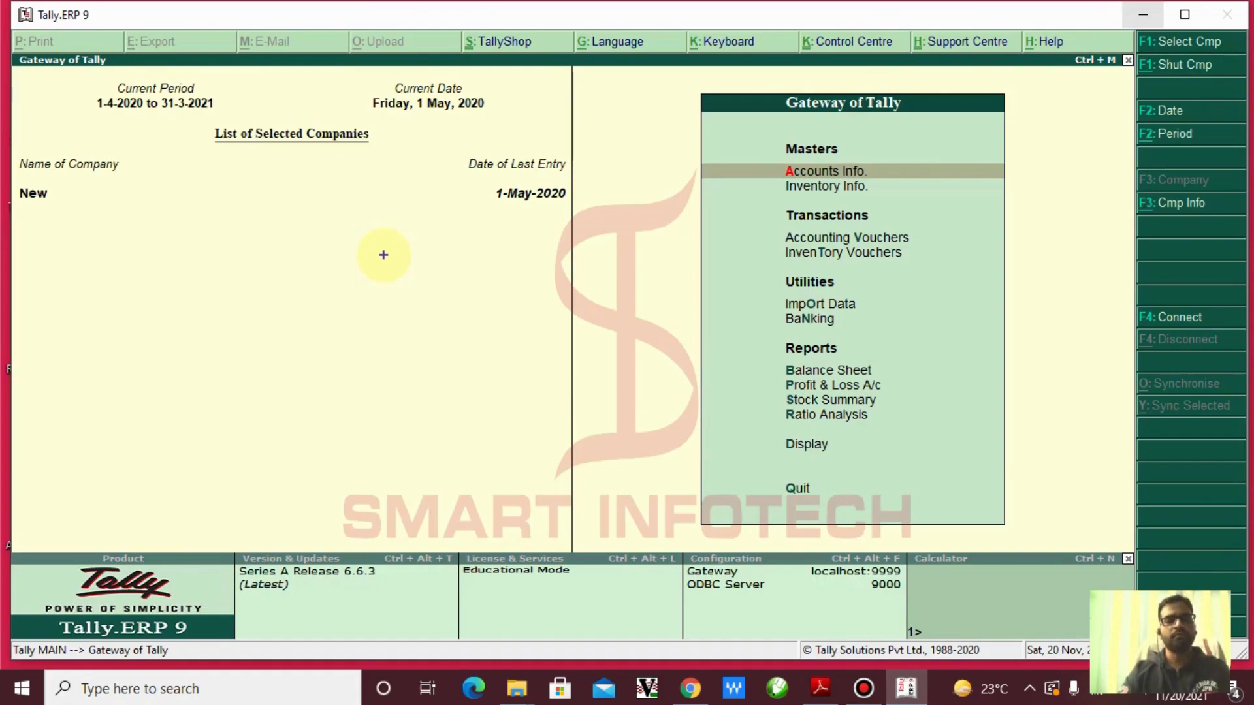
{"action": "key", "text": "t"}
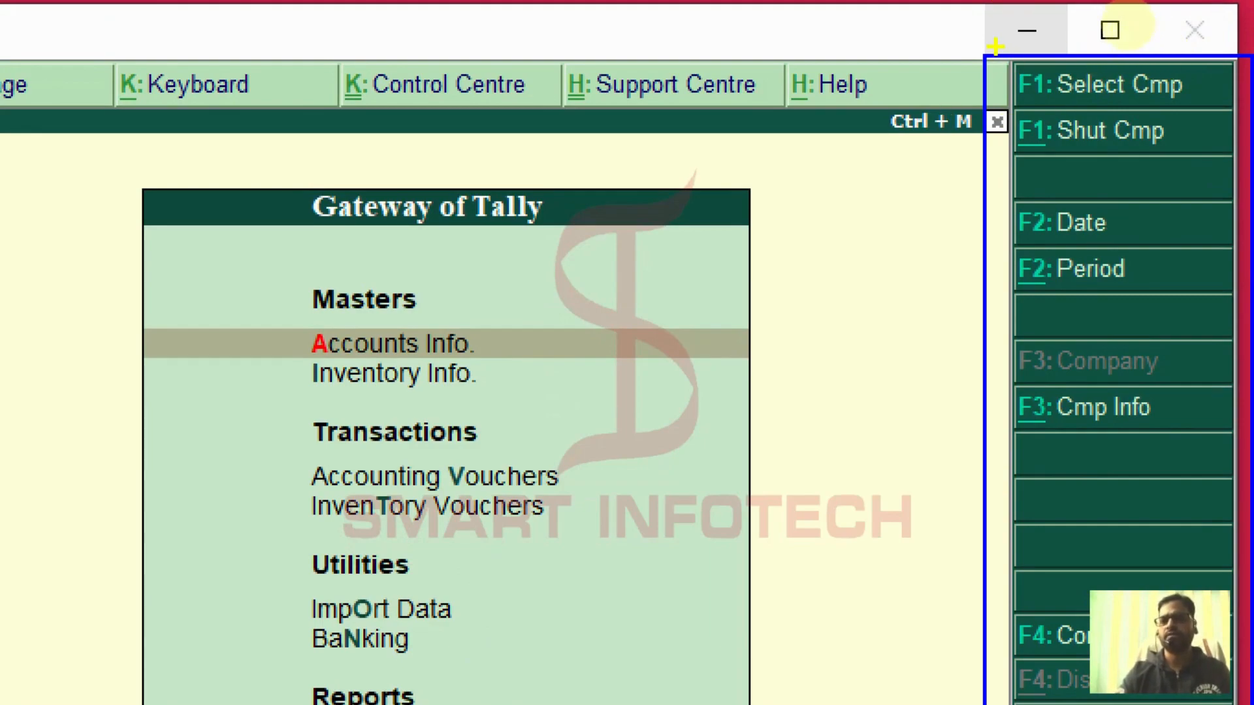
Frame the Select Company and Shut Company functions in blue and yellow
{"action": "left_click_drag", "start_coordinate": [995, 46], "coordinate": [1199, 106]}
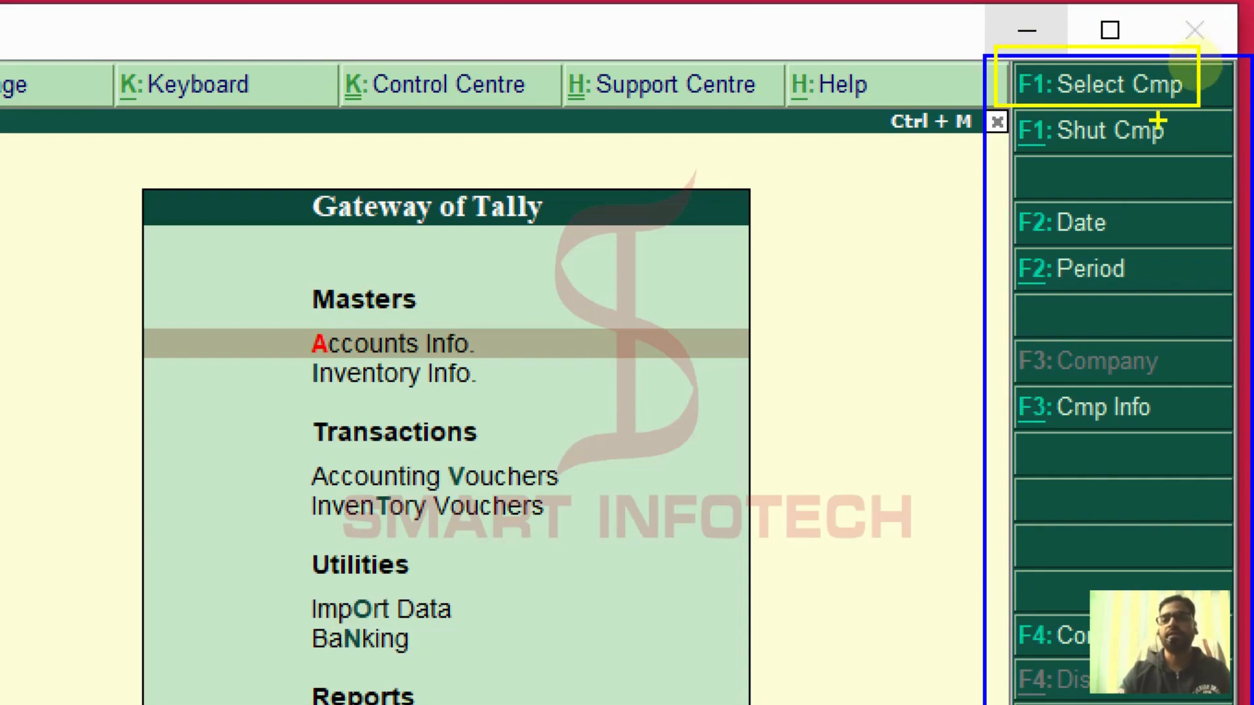
{"action": "key", "text": "b"}
{"action": "mouse_move", "coordinate": [1013, 113]}
{"action": "left_mouse_down"}
{"action": "mouse_move", "coordinate": [1137, 173]}
{"action": "mouse_move", "coordinate": [1181, 167]}
{"action": "left_mouse_up"}
{"action": "key", "text": "y"}
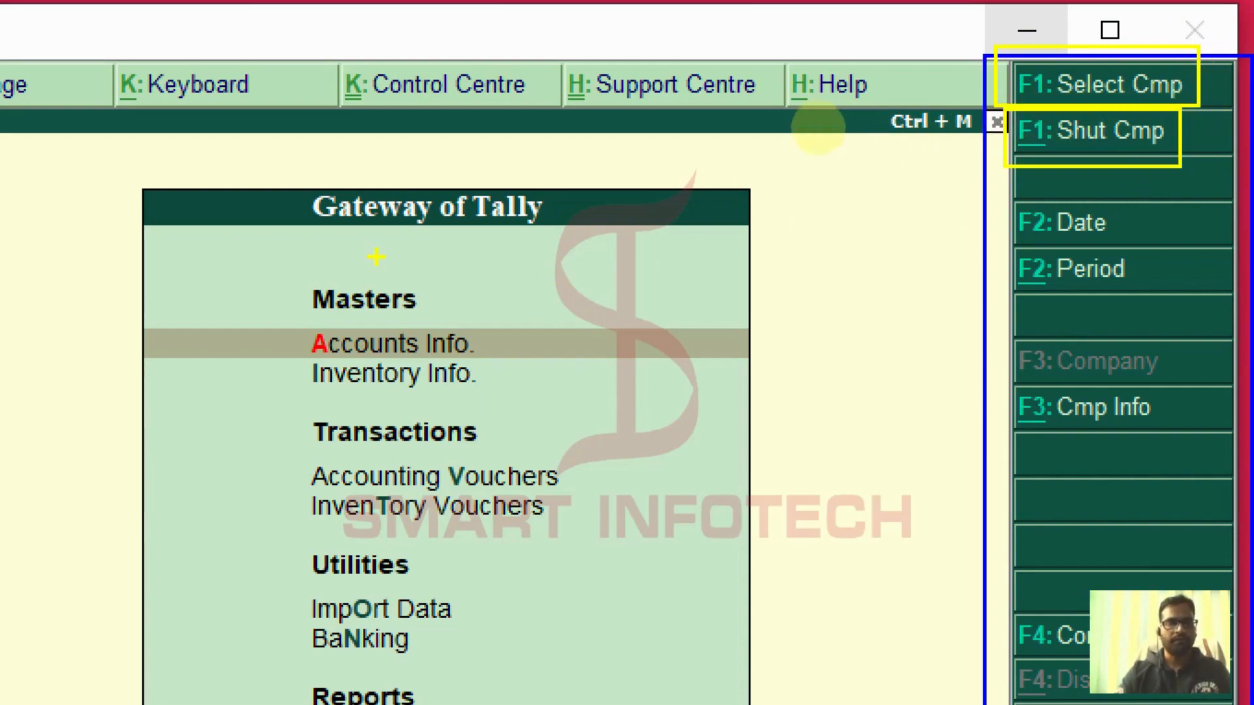
{"action": "key", "text": "r"}
Write the red note '_ : ALT' above the Masters list
{"action": "key", "text": "t"}
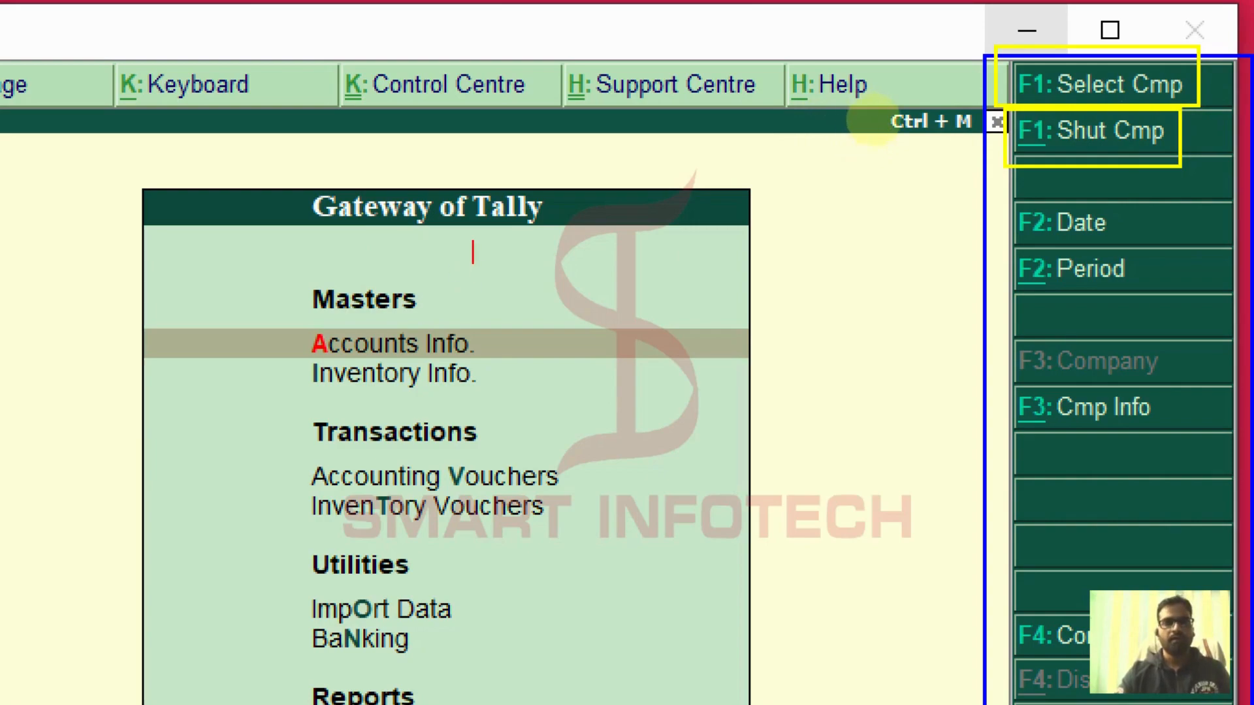
{"action": "scroll", "coordinate": [494, 266], "scroll_direction": "up", "scroll_amount": 1}
{"action": "left_click", "coordinate": [491, 260]}
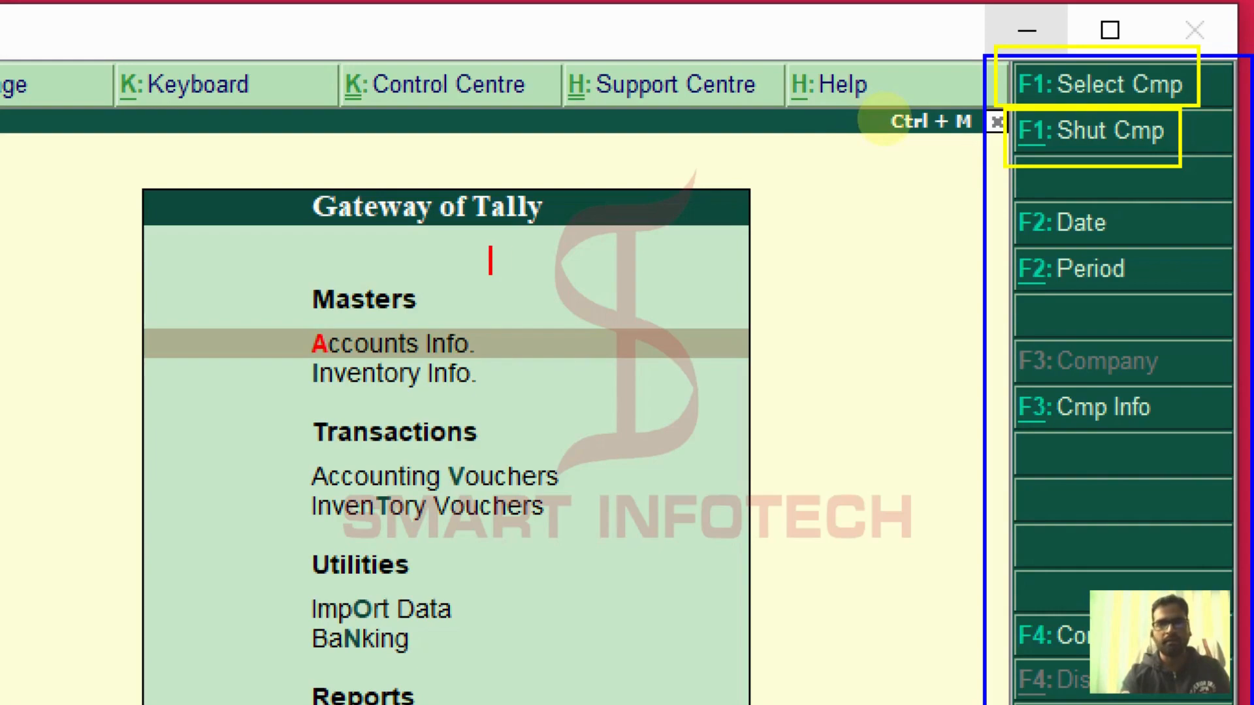
{"action": "type", "text": "_ :"}
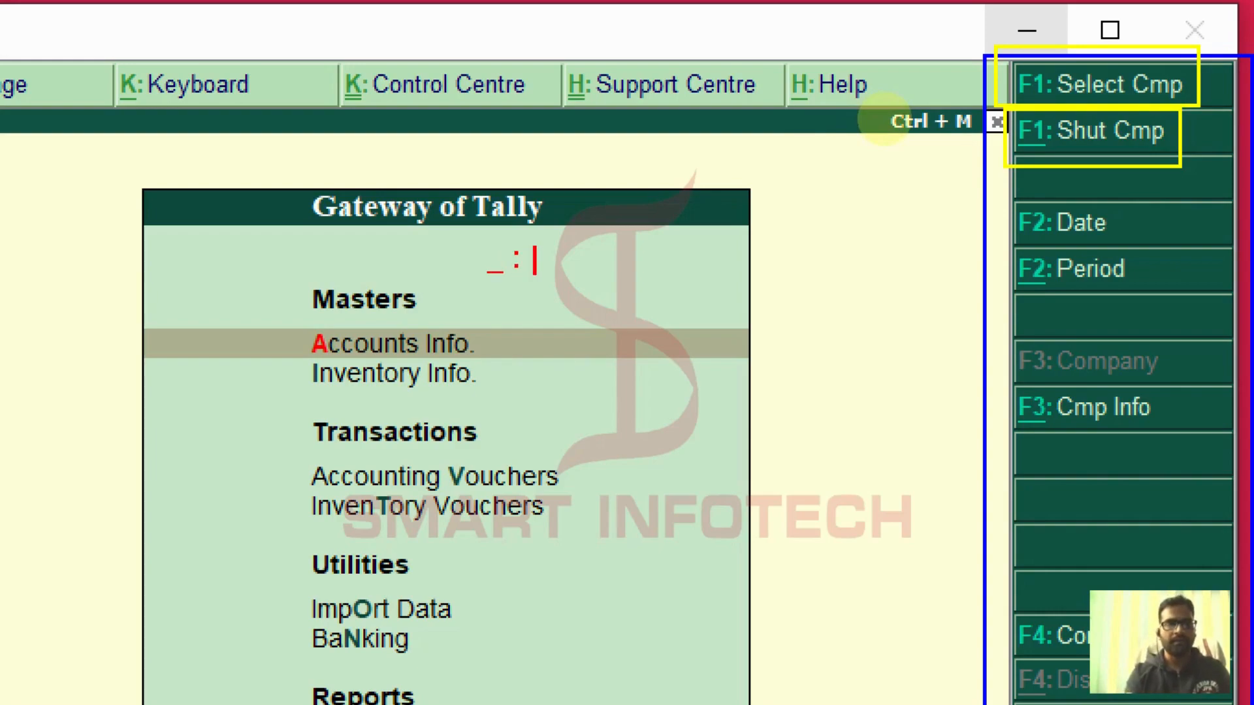
{"action": "type", "text": " ALT"}
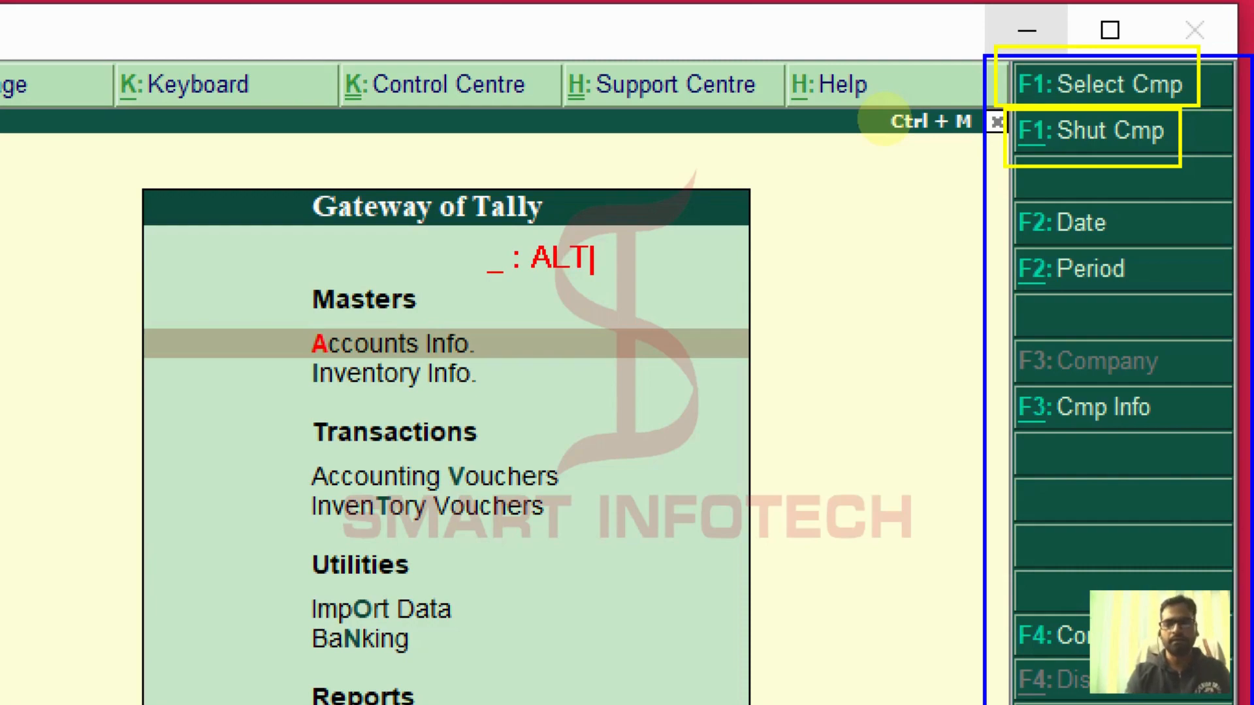
{"action": "key", "text": "Return"}
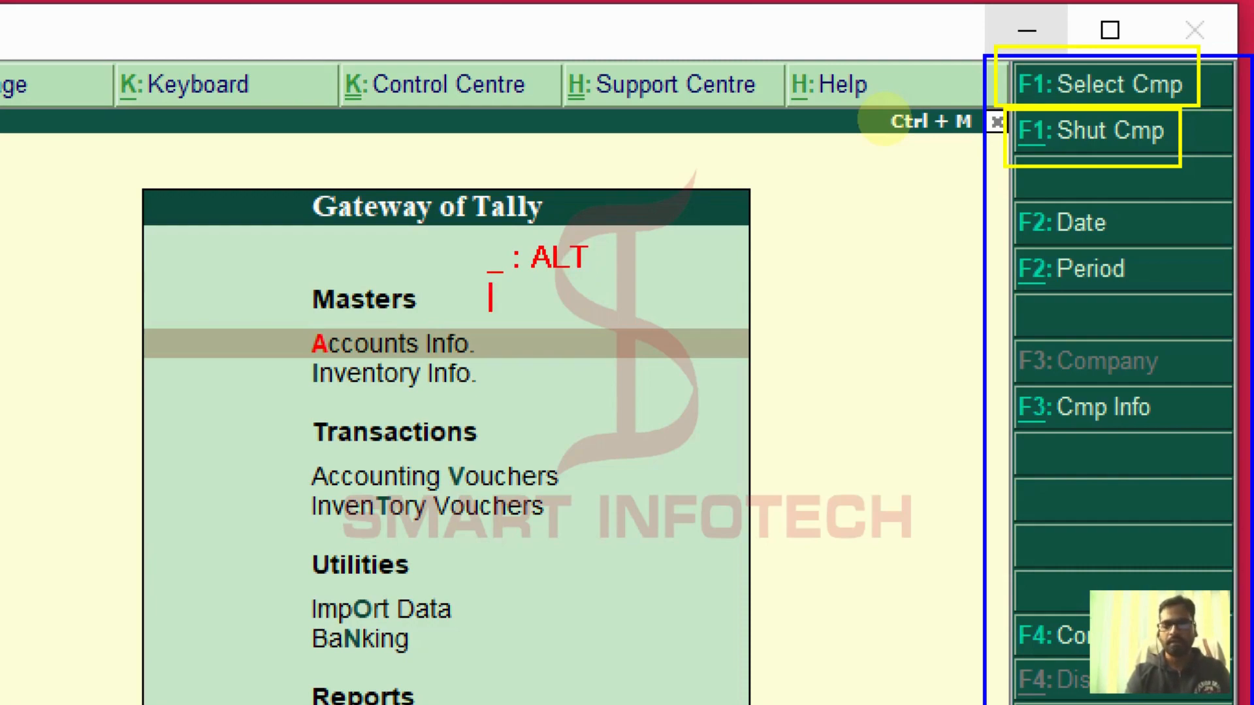
Add a double-underline note reading '= : CTRL' beneath it
{"action": "type", "text": "_"}
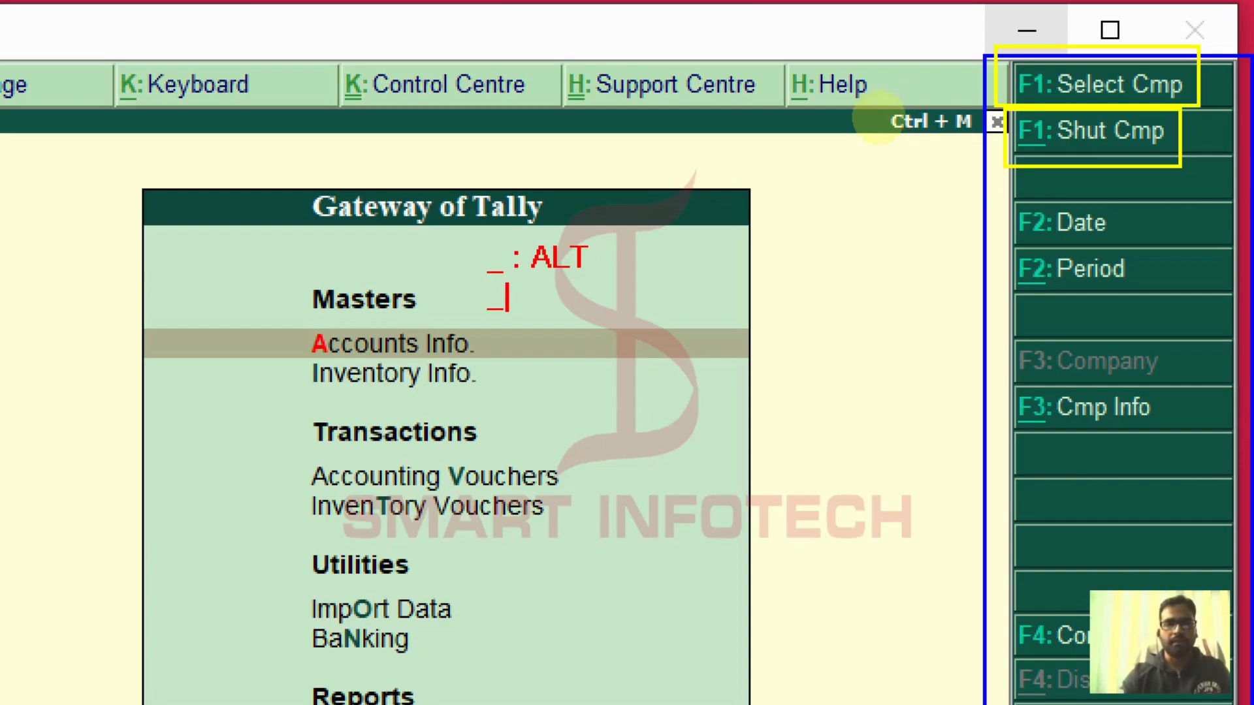
{"action": "key", "text": "Escape"}
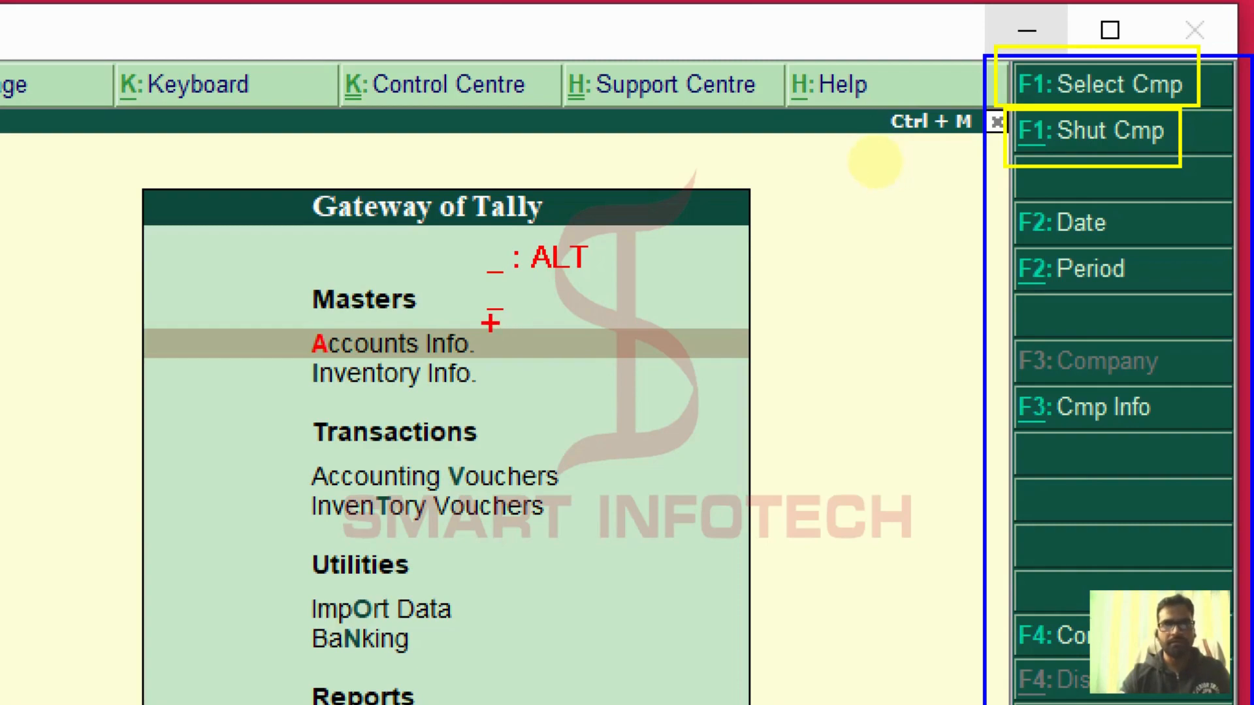
{"action": "left_click_drag", "start_coordinate": [486, 320], "coordinate": [506, 313]}
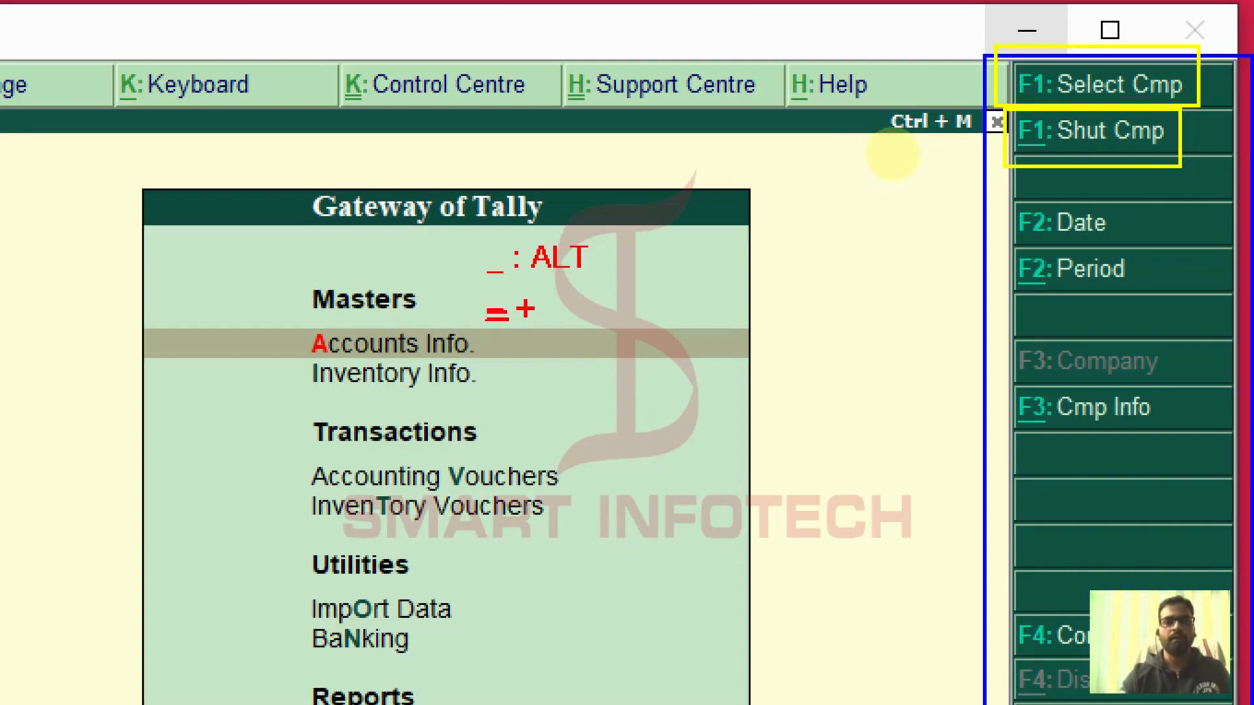
{"action": "key", "text": "t"}
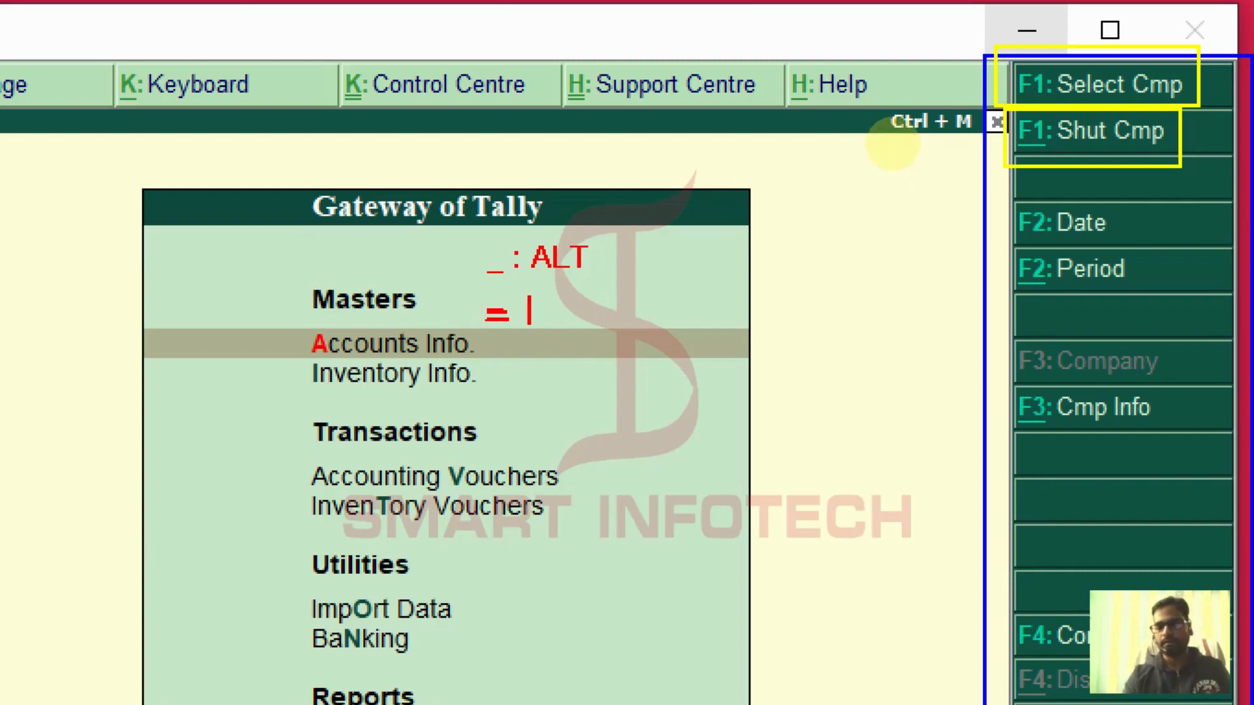
{"action": "type", "text": ": CTRL"}
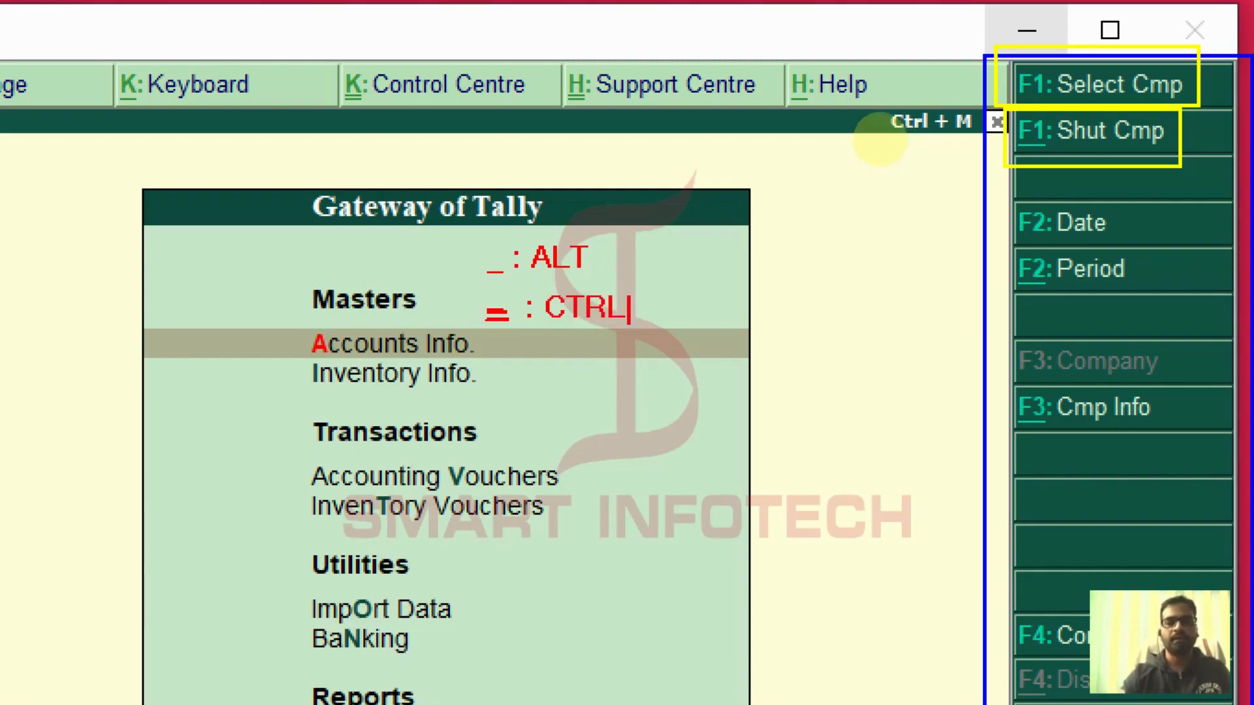
{"action": "key", "text": "Escape"}
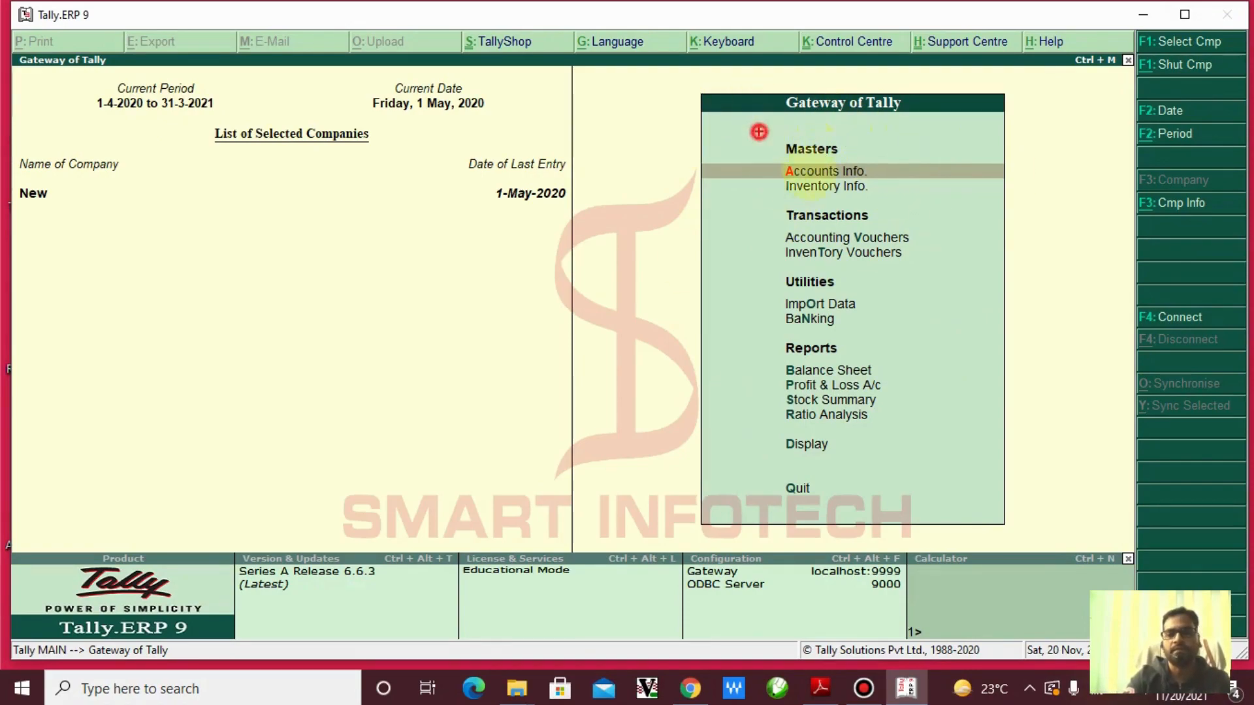
{"action": "left_click_drag", "start_coordinate": [758, 131], "coordinate": [856, 201]}
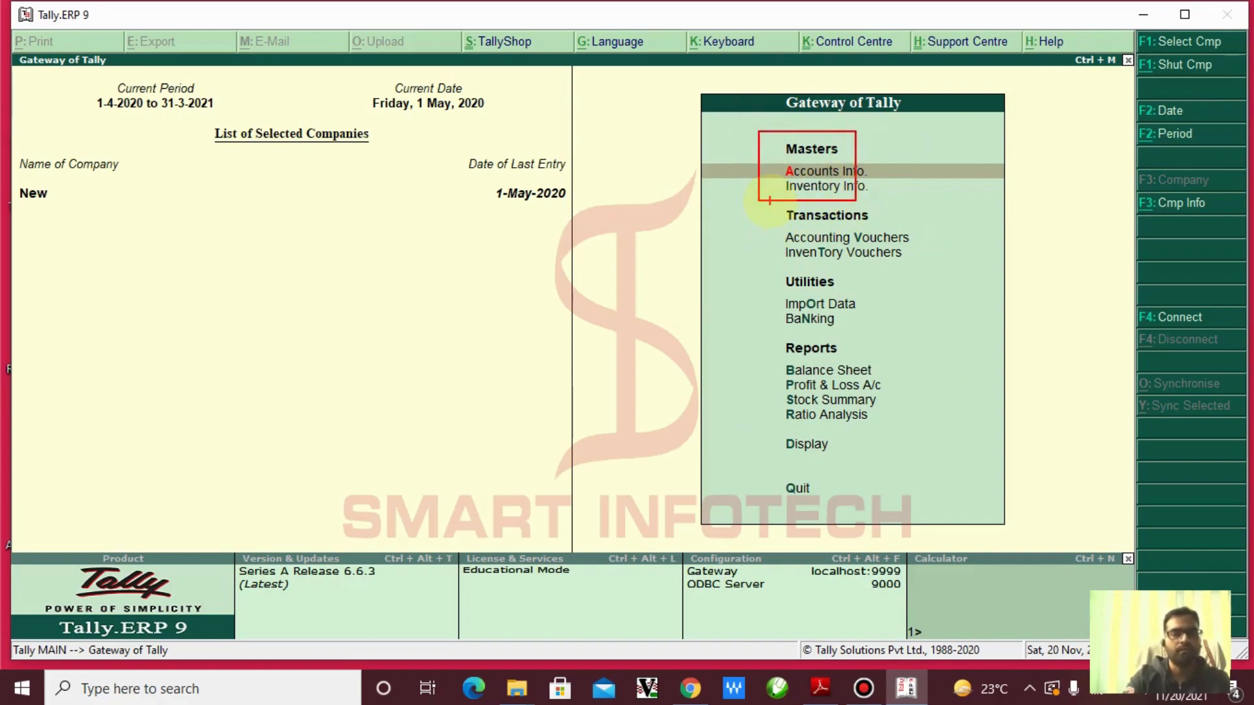
{"action": "left_click_drag", "start_coordinate": [775, 189], "coordinate": [716, 214]}
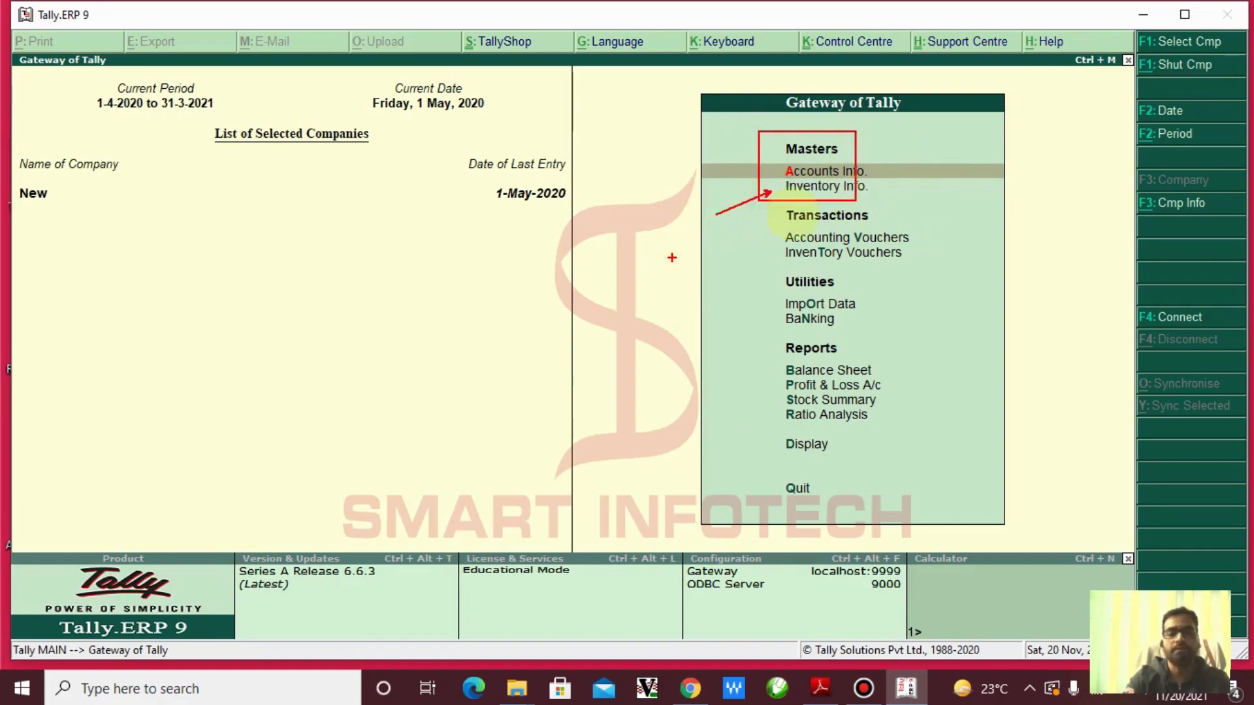
{"action": "key", "text": "Escape"}
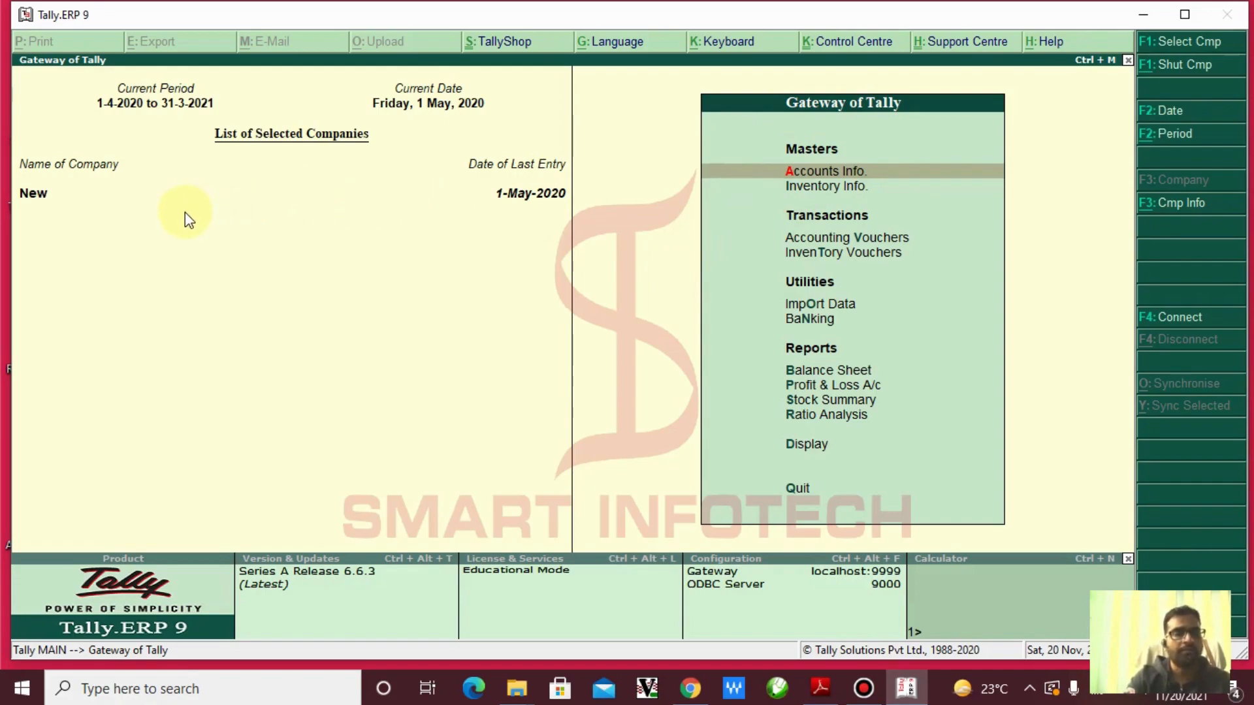
{"action": "left_click_drag", "start_coordinate": [22, 138], "coordinate": [148, 255]}
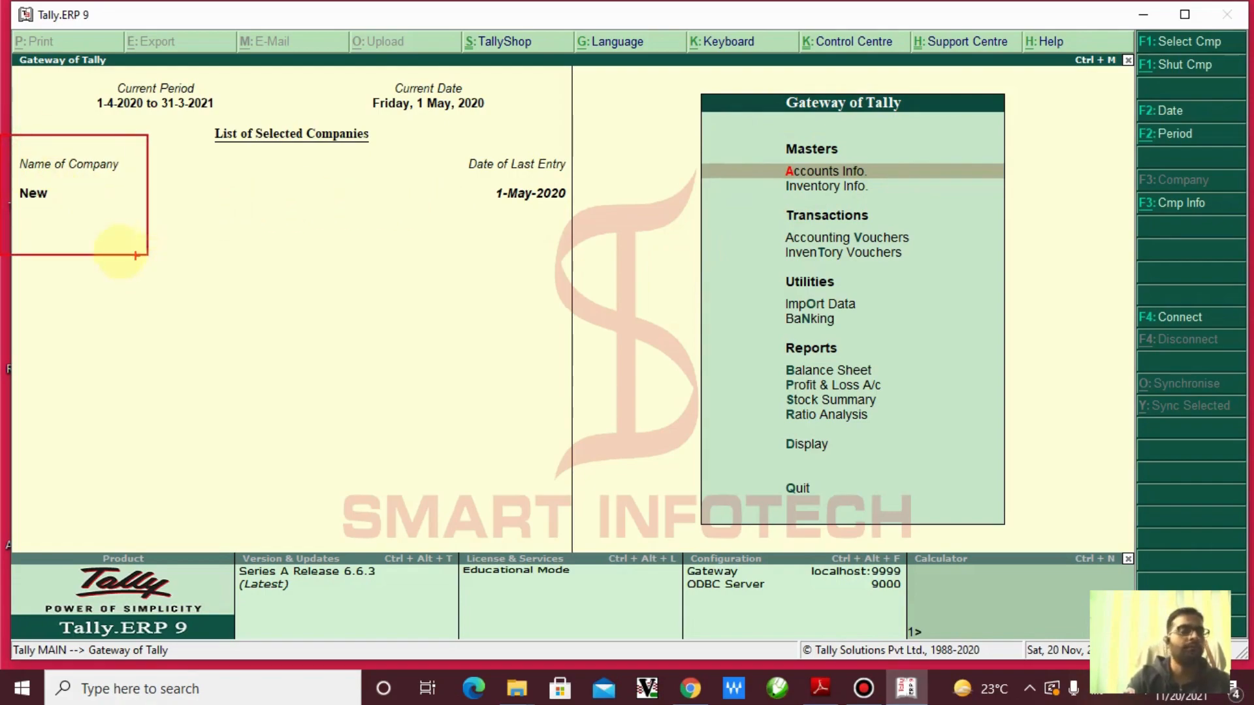
{"action": "left_click_drag", "start_coordinate": [87, 209], "coordinate": [194, 302]}
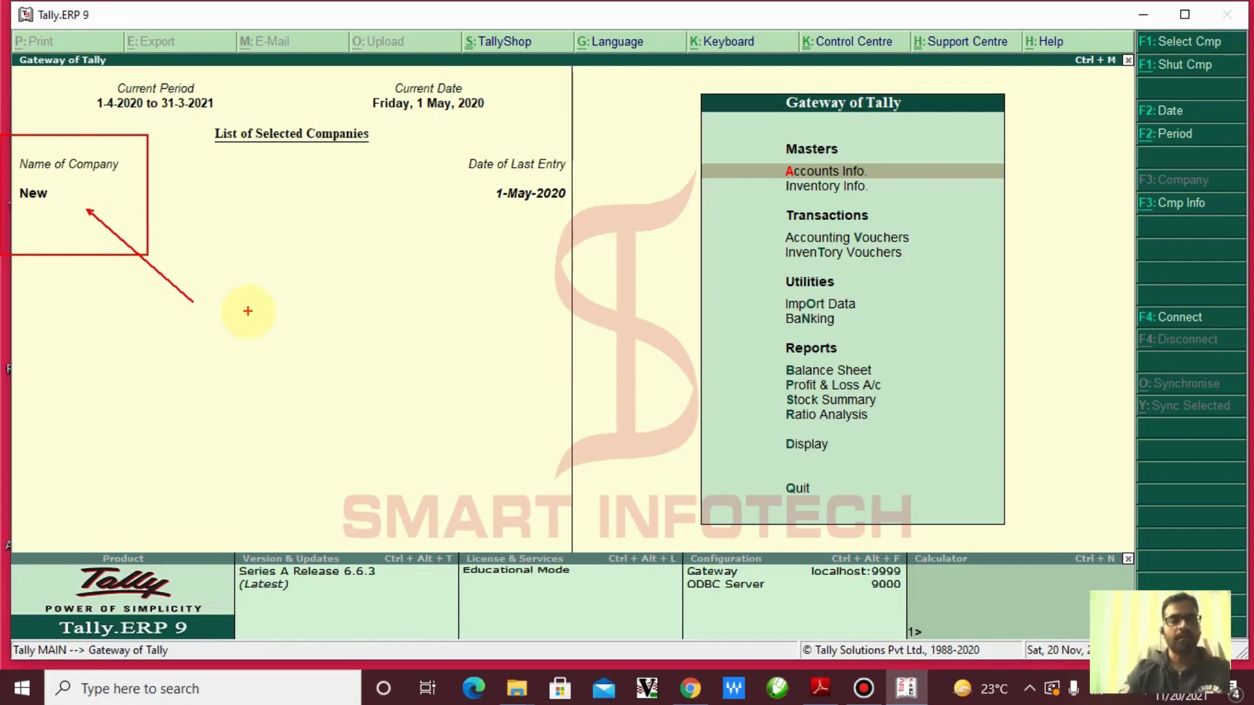
{"action": "key", "text": "Escape"}
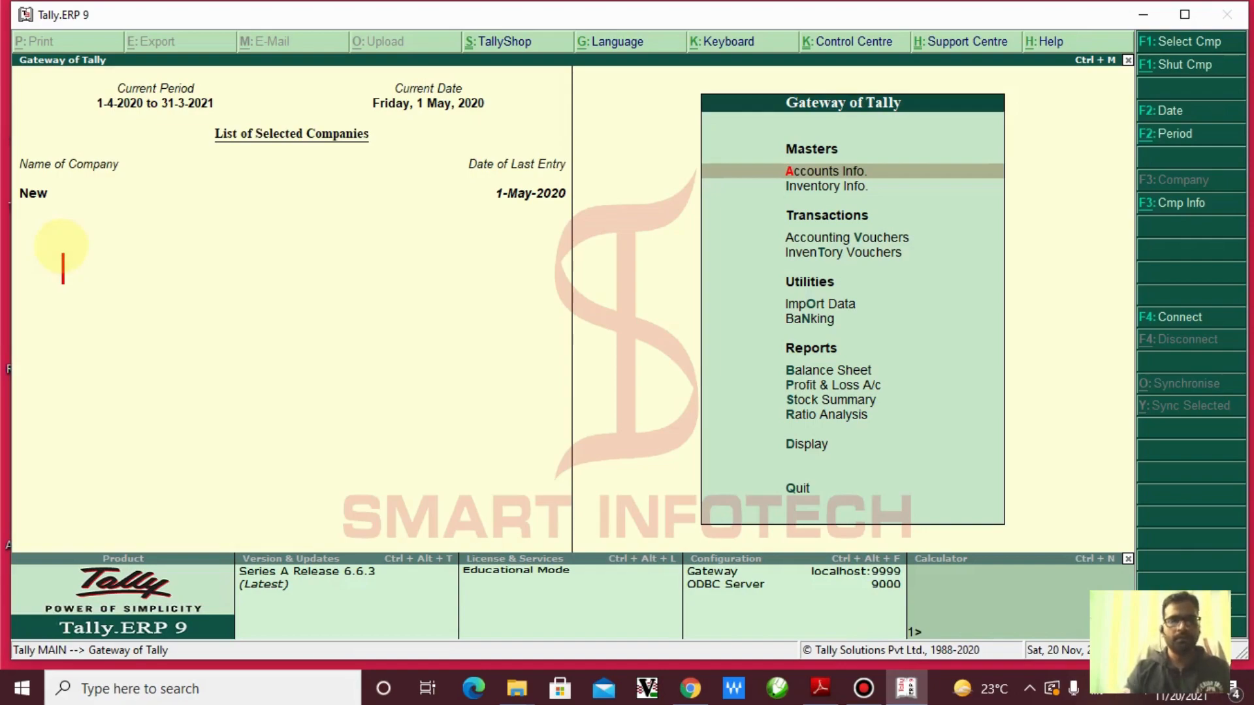
Write the note 'ALT + F1 : Shut Company', correcting the mistyped words
{"action": "type", "text": "ALT"}
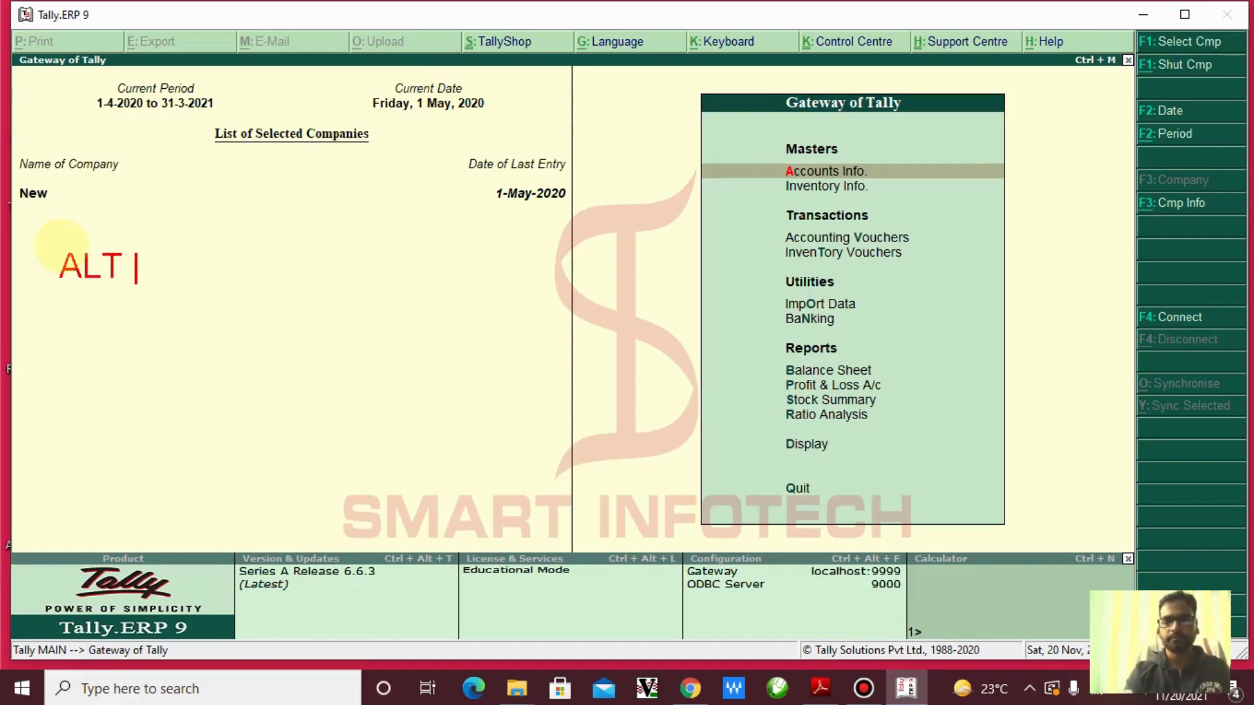
{"action": "type", "text": " + F1 "}
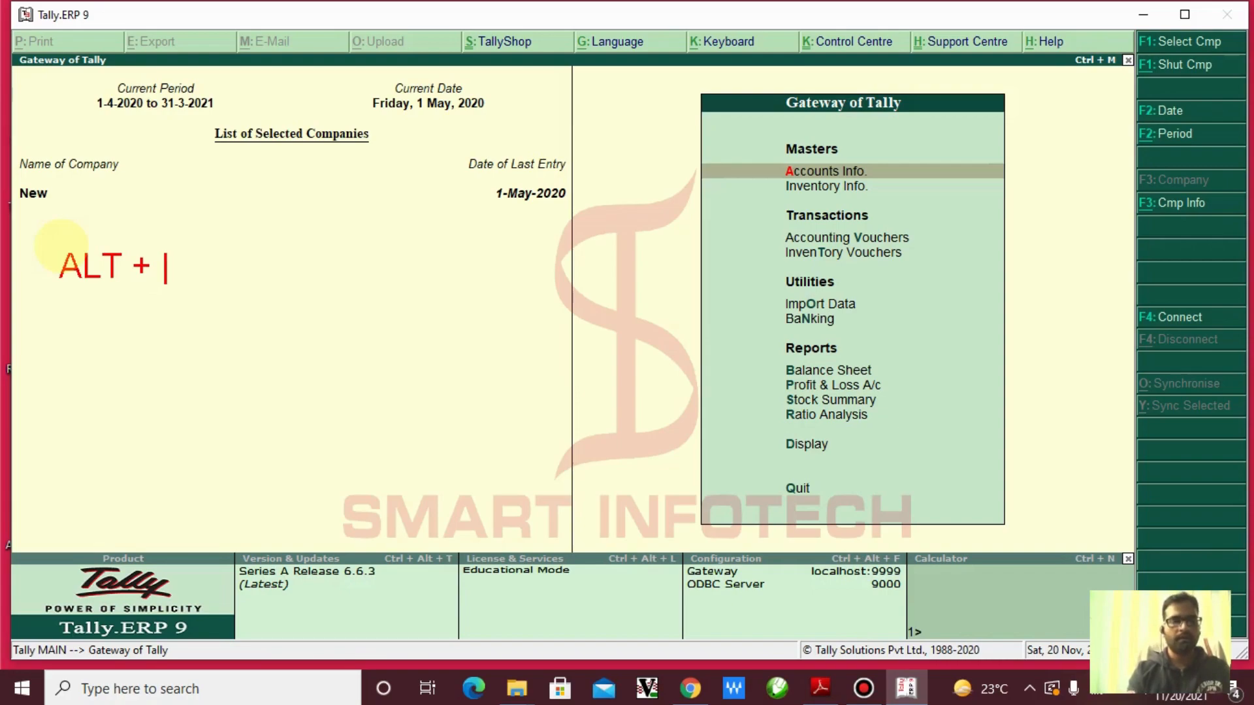
{"action": "type", "text": ": "}
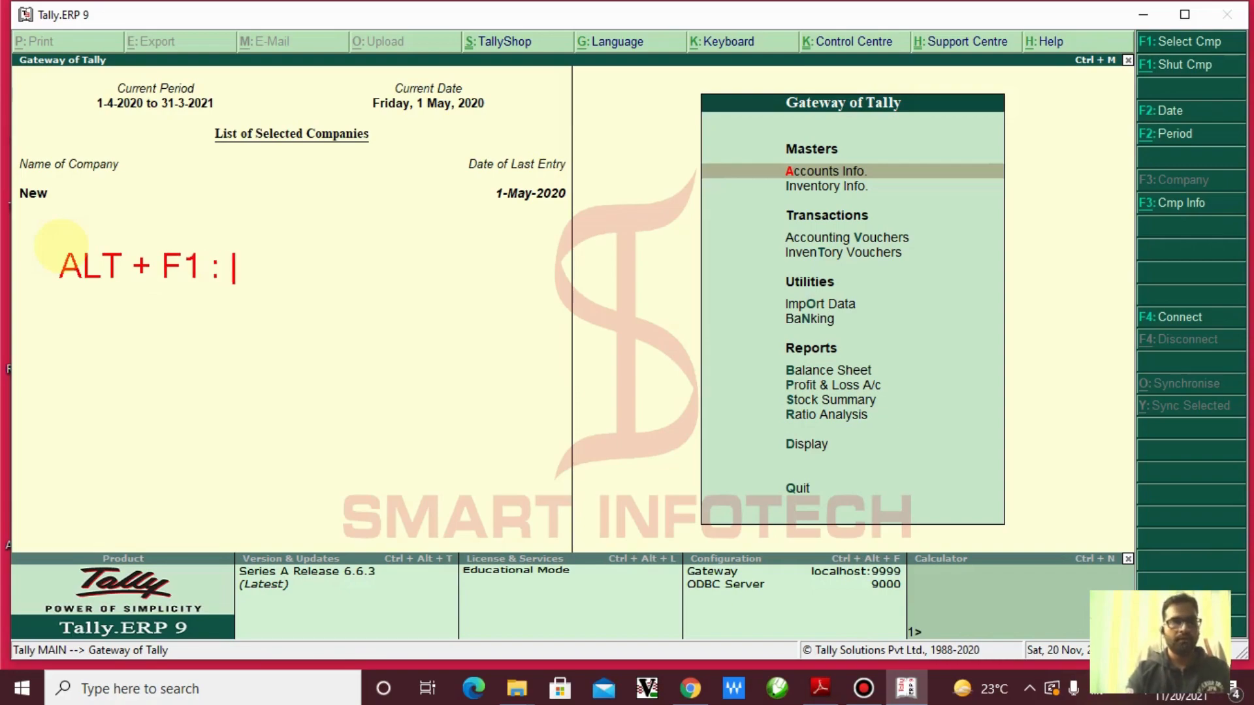
{"action": "type", "text": "Select"}
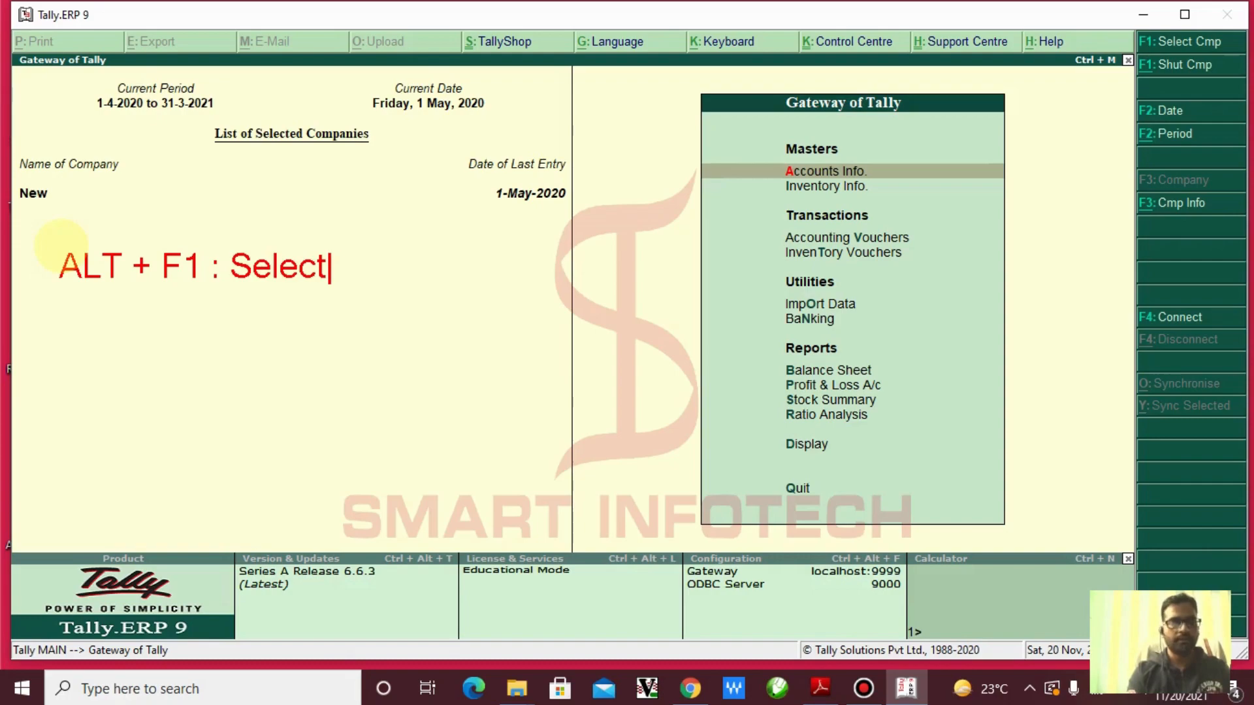
{"action": "type", "text": " Company"}
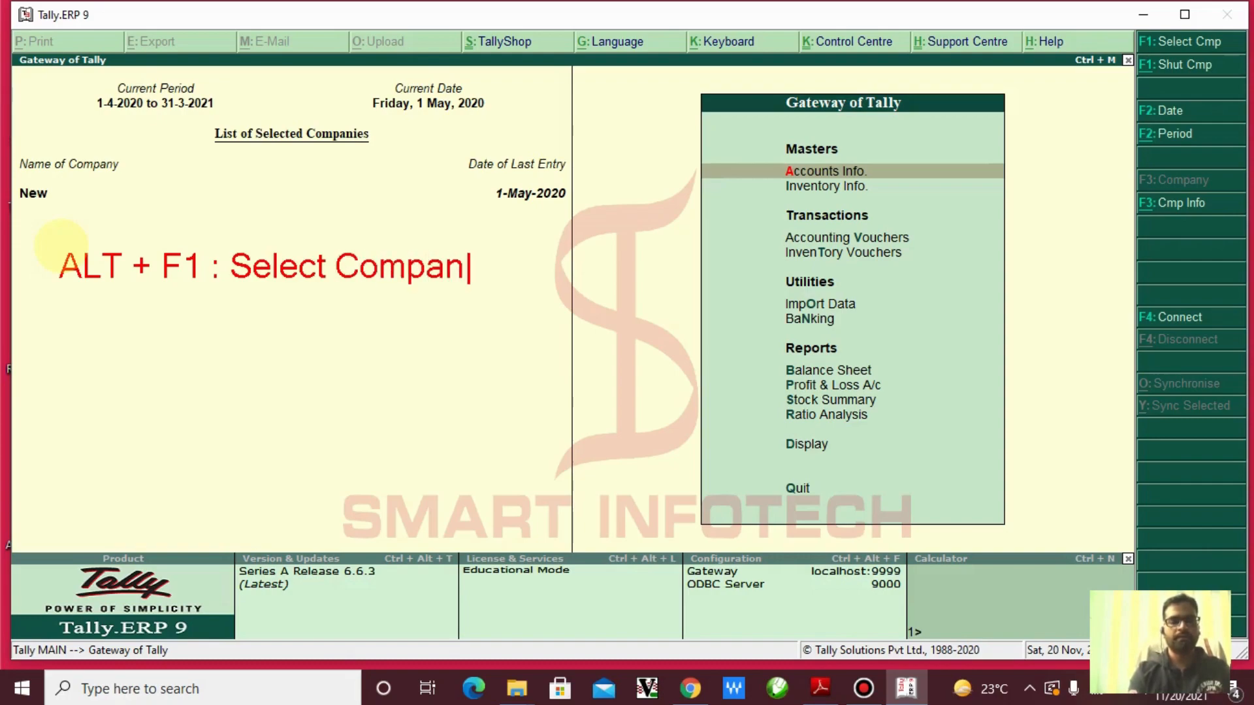
{"action": "key", "text": "BackSpace"}
{"action": "key", "text": "BackSpace"}
{"action": "key", "text": "BackSpace"}
{"action": "key", "text": "BackSpace"}
{"action": "key", "text": "BackSpace"}
{"action": "key", "text": "BackSpace"}
{"action": "key", "text": "BackSpace"}
{"action": "key", "text": "BackSpace"}
{"action": "key", "text": "BackSpace"}
{"action": "key", "text": "BackSpace"}
{"action": "key", "text": "BackSpace"}
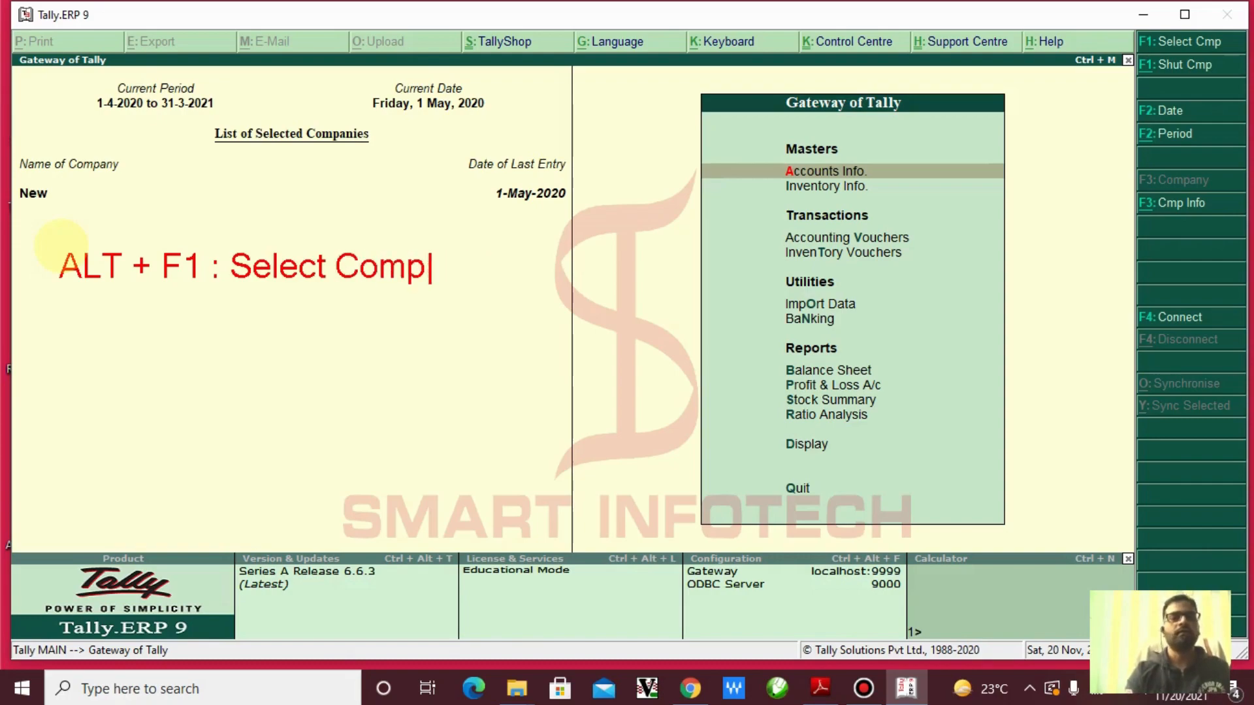
{"action": "key", "text": "BackSpace"}
{"action": "key", "text": "BackSpace"}
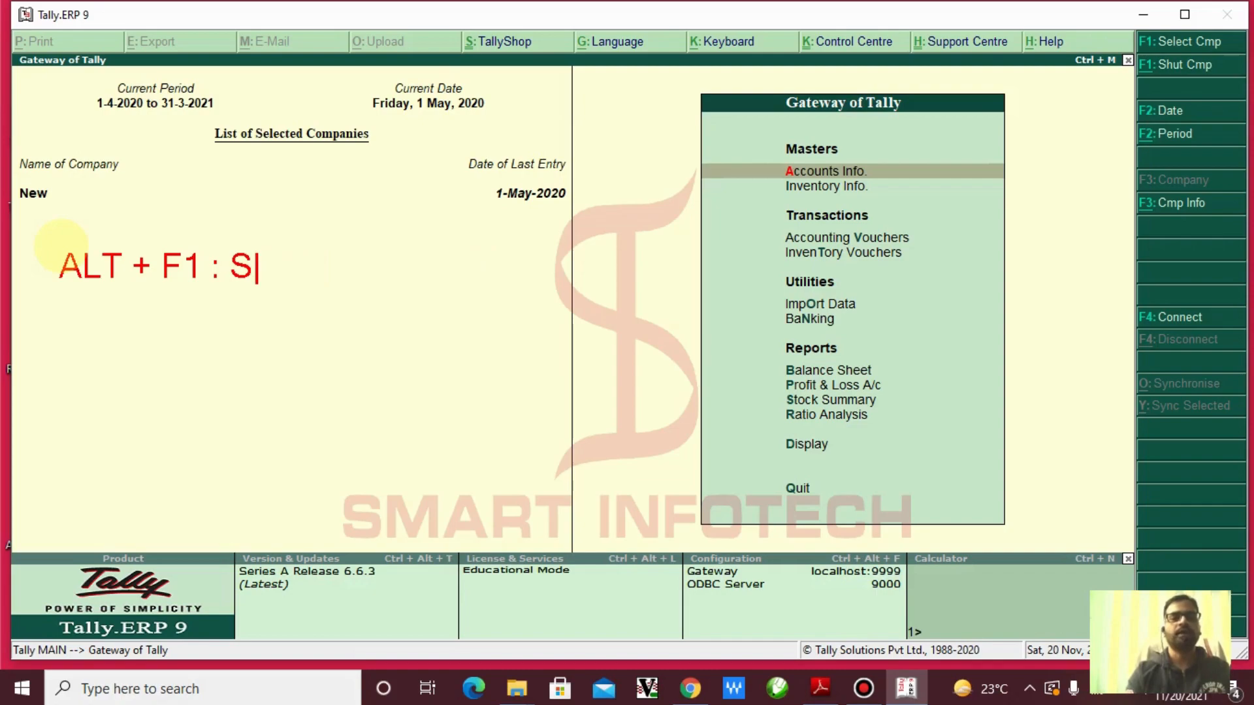
{"action": "type", "text": "hut "}
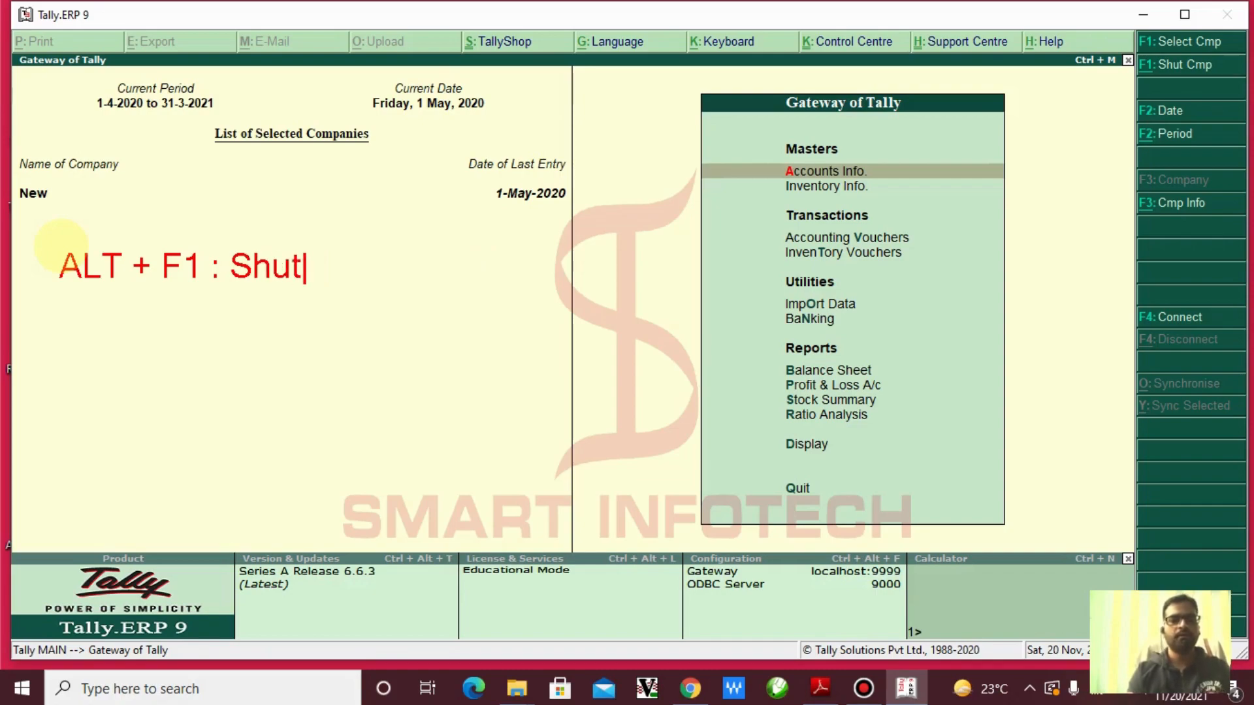
{"action": "type", "text": "Comp"}
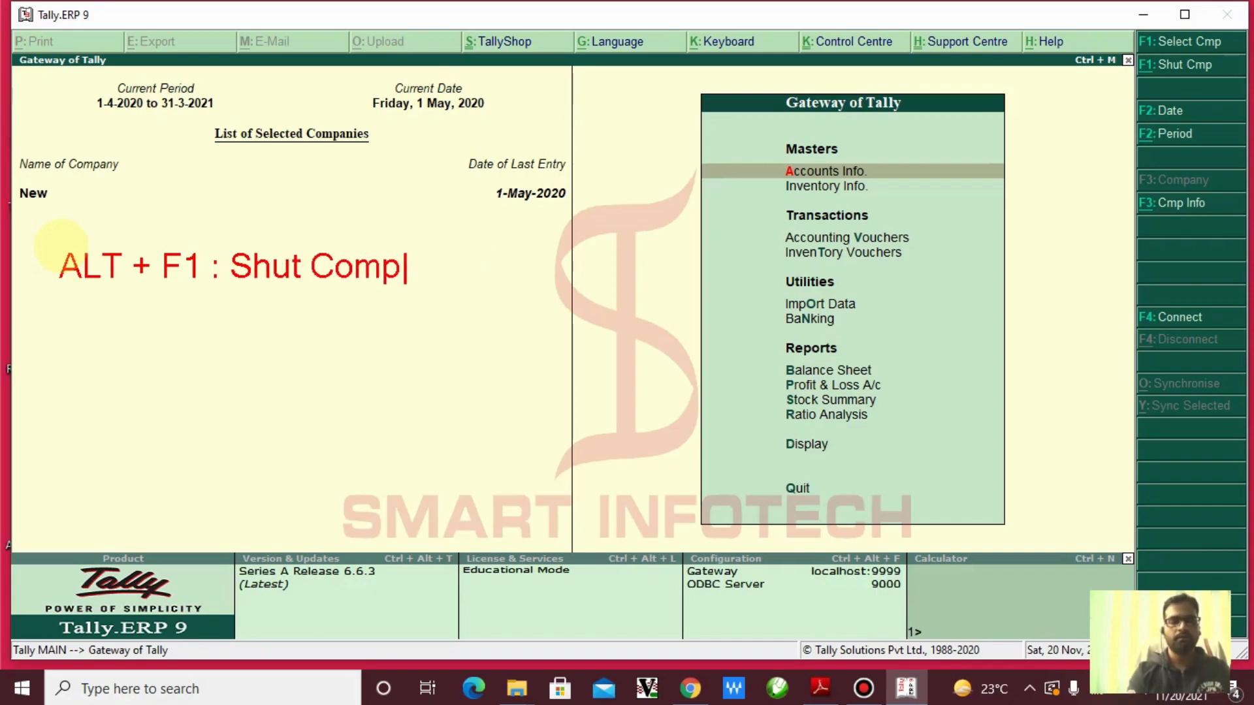
{"action": "type", "text": "ant"}
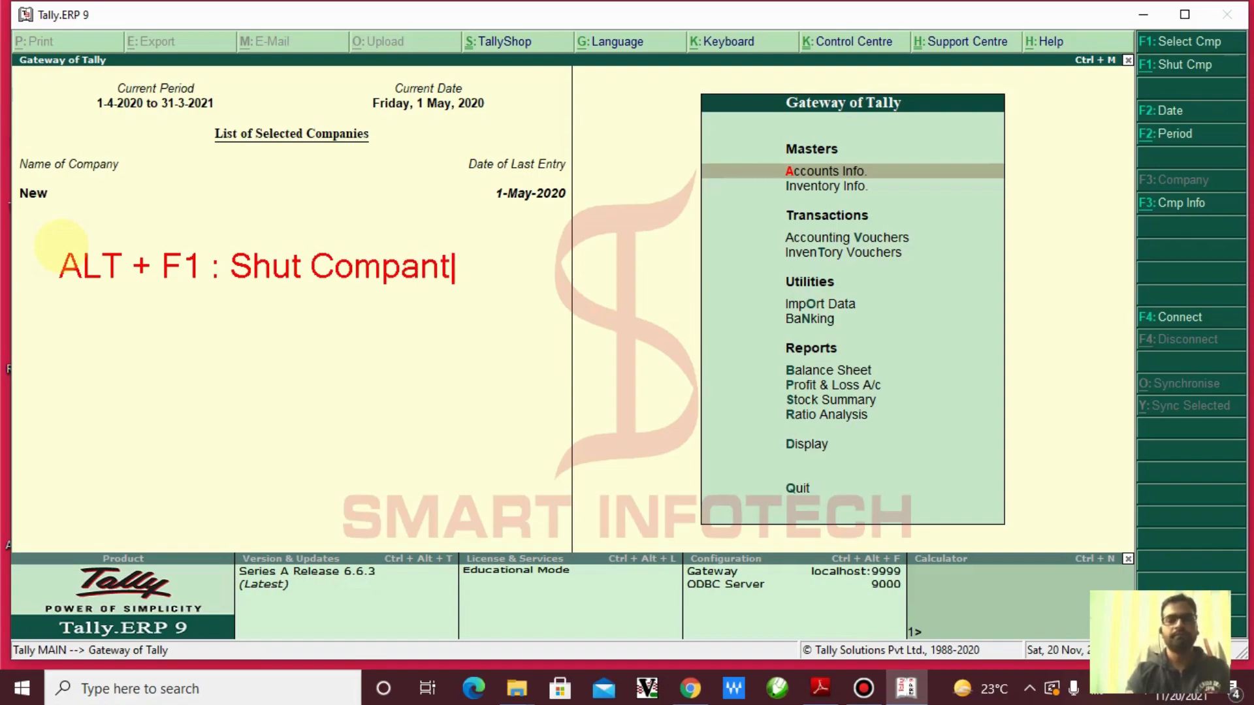
{"action": "key", "text": "BackSpace"}
{"action": "type", "text": "y"}
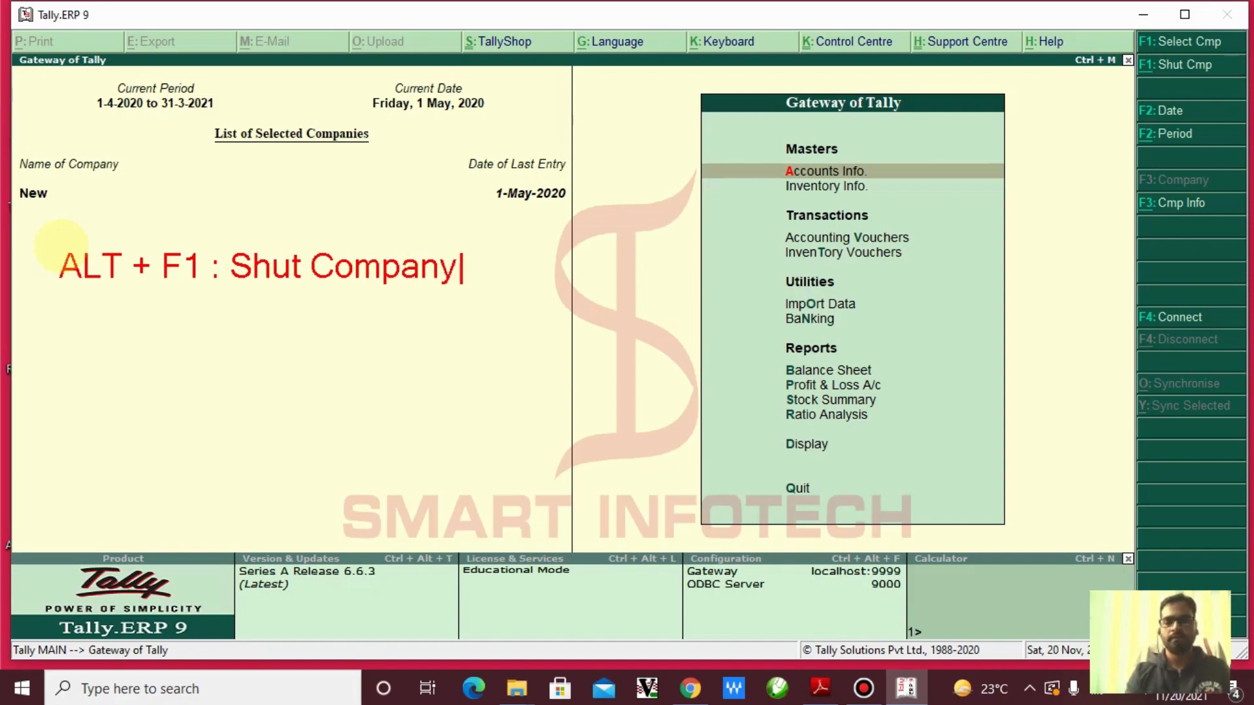
Add a second note line 'F1: Select Company' below it
{"action": "key", "text": "Return"}
{"action": "key", "text": "Return"}
{"action": "type", "text": "F"}
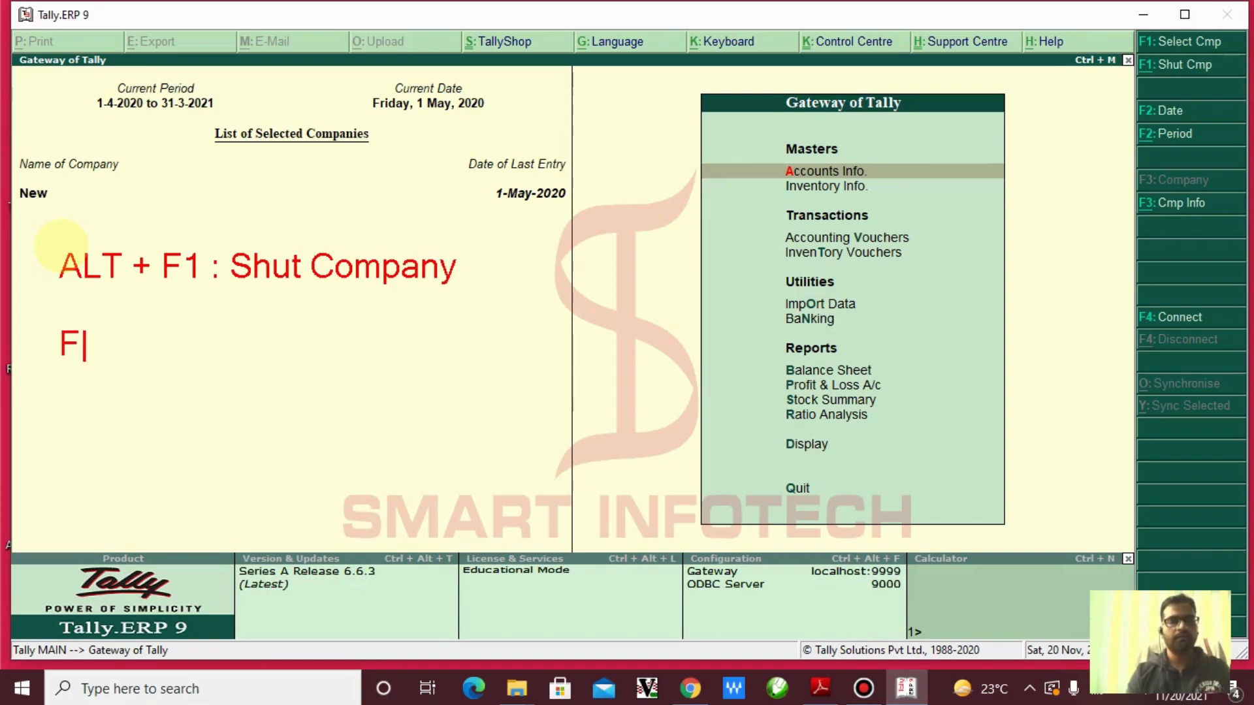
{"action": "type", "text": "1:"}
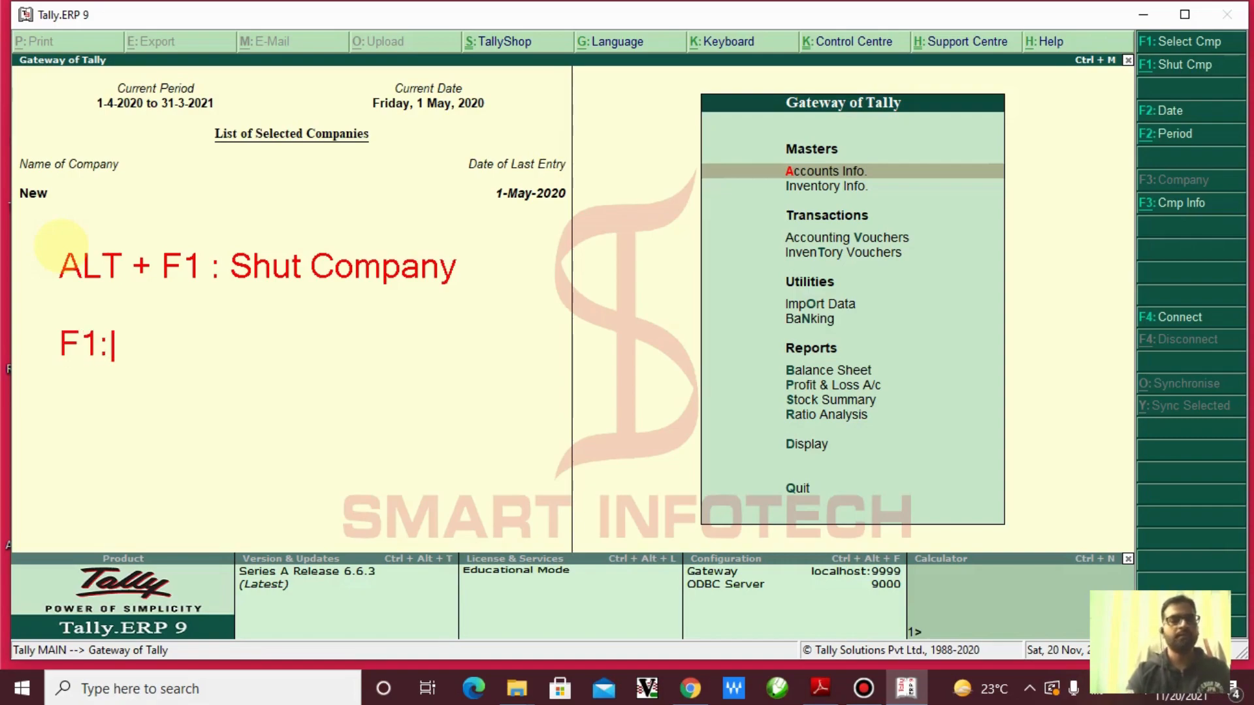
{"action": "type", "text": " Selec"}
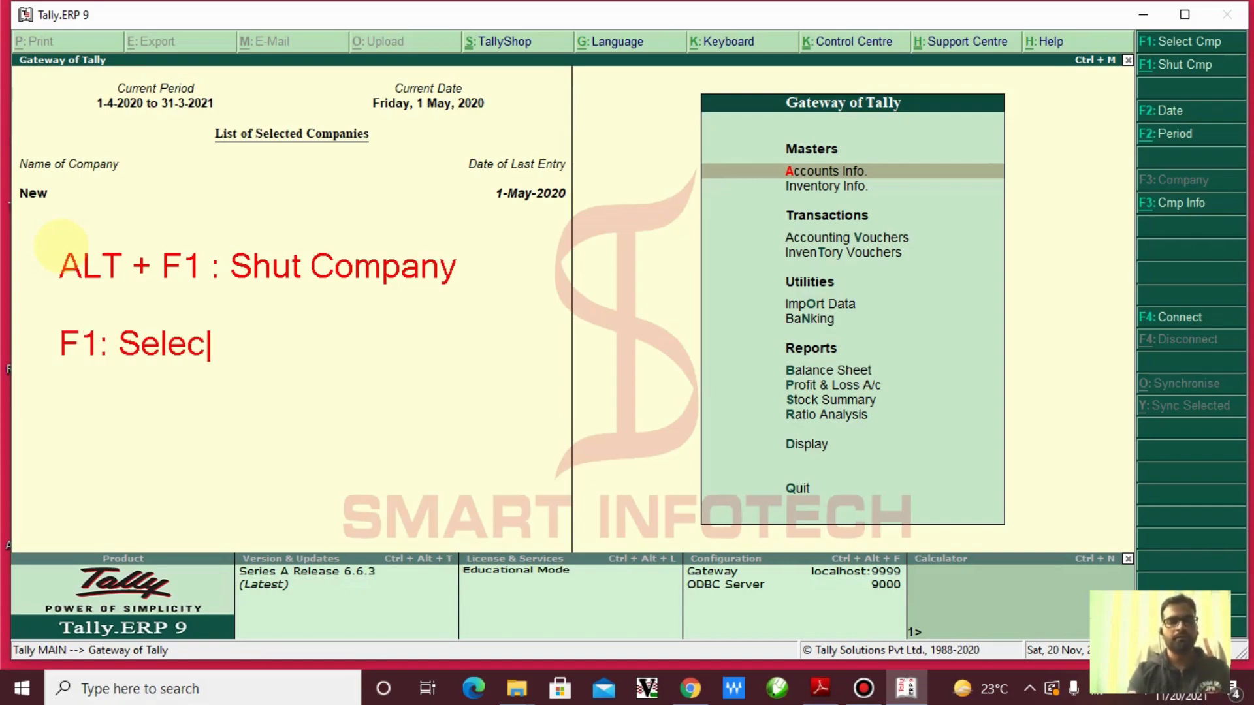
{"action": "type", "text": "t Company"}
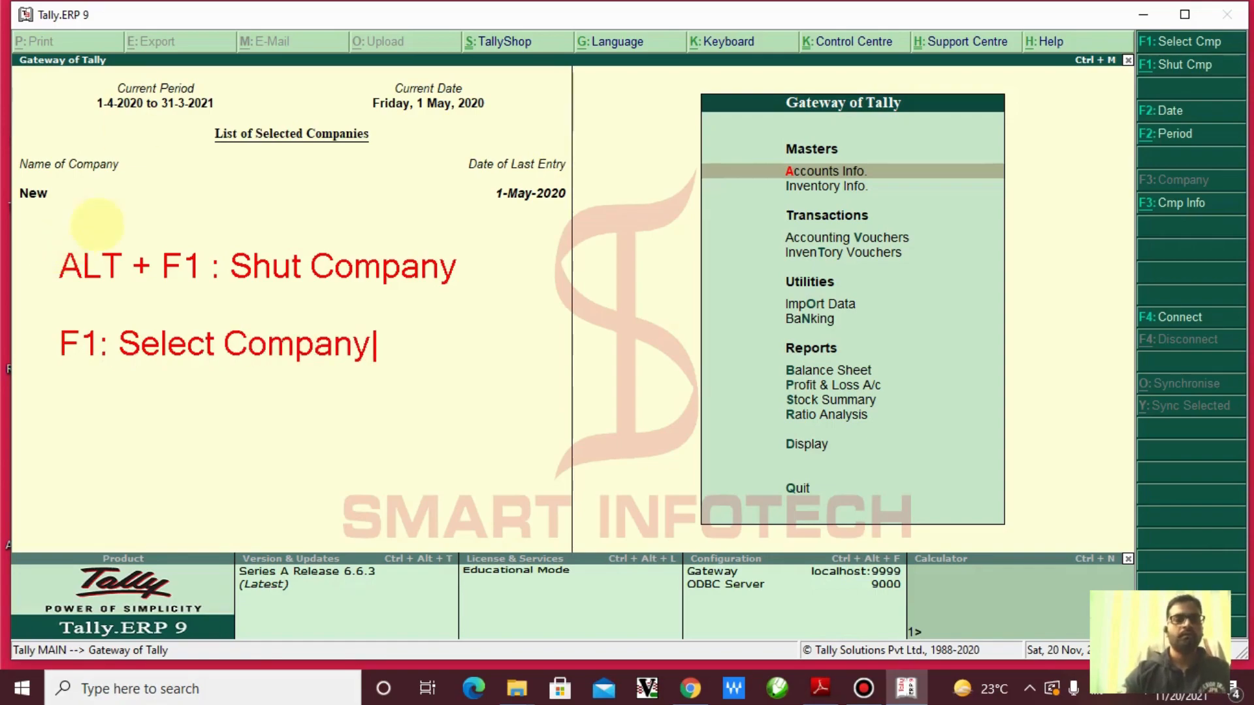
{"action": "key", "text": "Escape"}
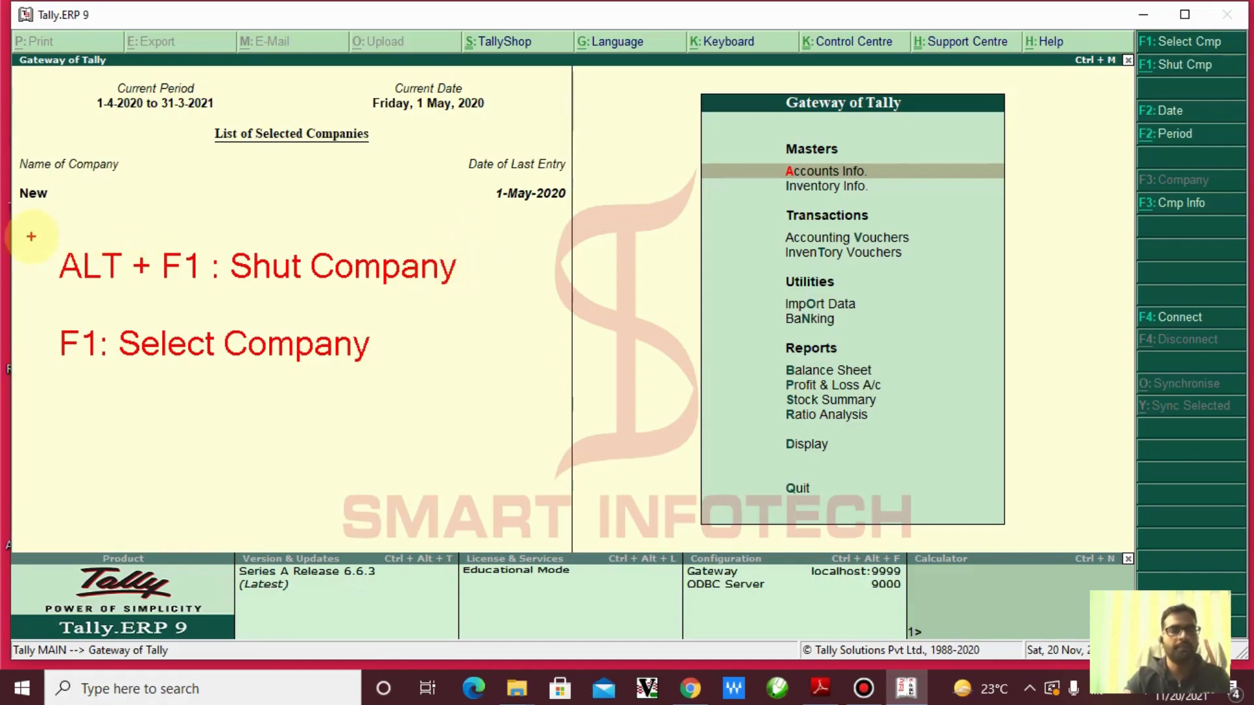
Frame the ALT + F1 : Shut Company note, clear it, then box the List of Selected Companies heading and company New in red
{"action": "left_click_drag", "start_coordinate": [33, 234], "coordinate": [84, 260]}
{"action": "mouse_move", "coordinate": [170, 271]}
{"action": "left_mouse_down"}
{"action": "mouse_move", "coordinate": [487, 303]}
{"action": "mouse_move", "coordinate": [571, 342]}
{"action": "left_mouse_up"}
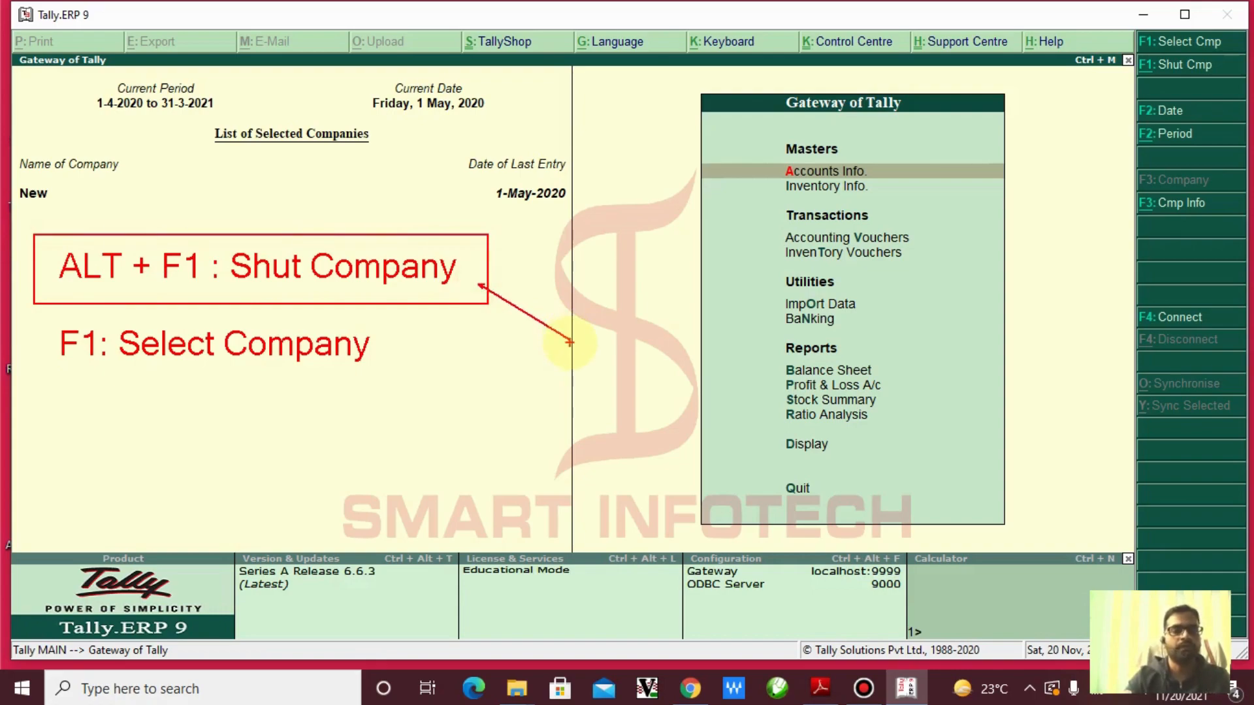
{"action": "key", "text": "Escape"}
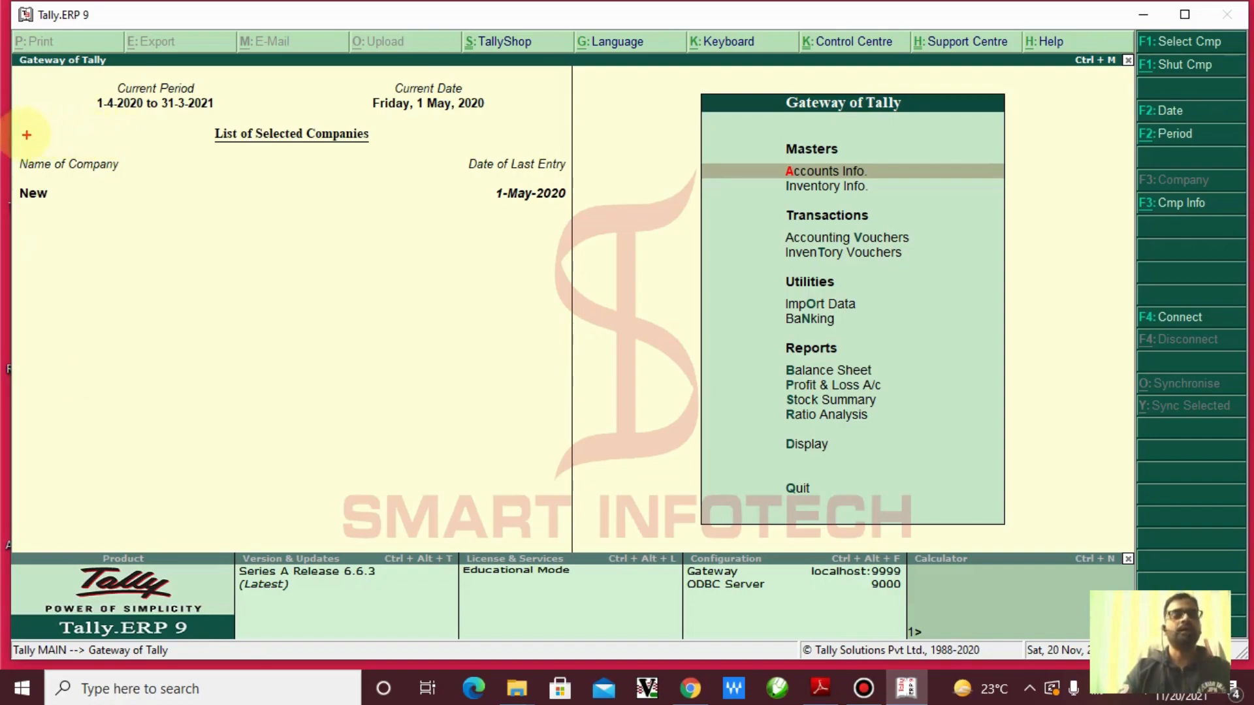
{"action": "mouse_move", "coordinate": [197, 123]}
{"action": "left_mouse_down"}
{"action": "mouse_move", "coordinate": [436, 167]}
{"action": "mouse_move", "coordinate": [359, 153]}
{"action": "mouse_move", "coordinate": [396, 150]}
{"action": "left_mouse_up"}
{"action": "mouse_move", "coordinate": [11, 145]}
{"action": "left_mouse_down"}
{"action": "mouse_move", "coordinate": [170, 271]}
{"action": "mouse_move", "coordinate": [179, 351]}
{"action": "left_mouse_up"}
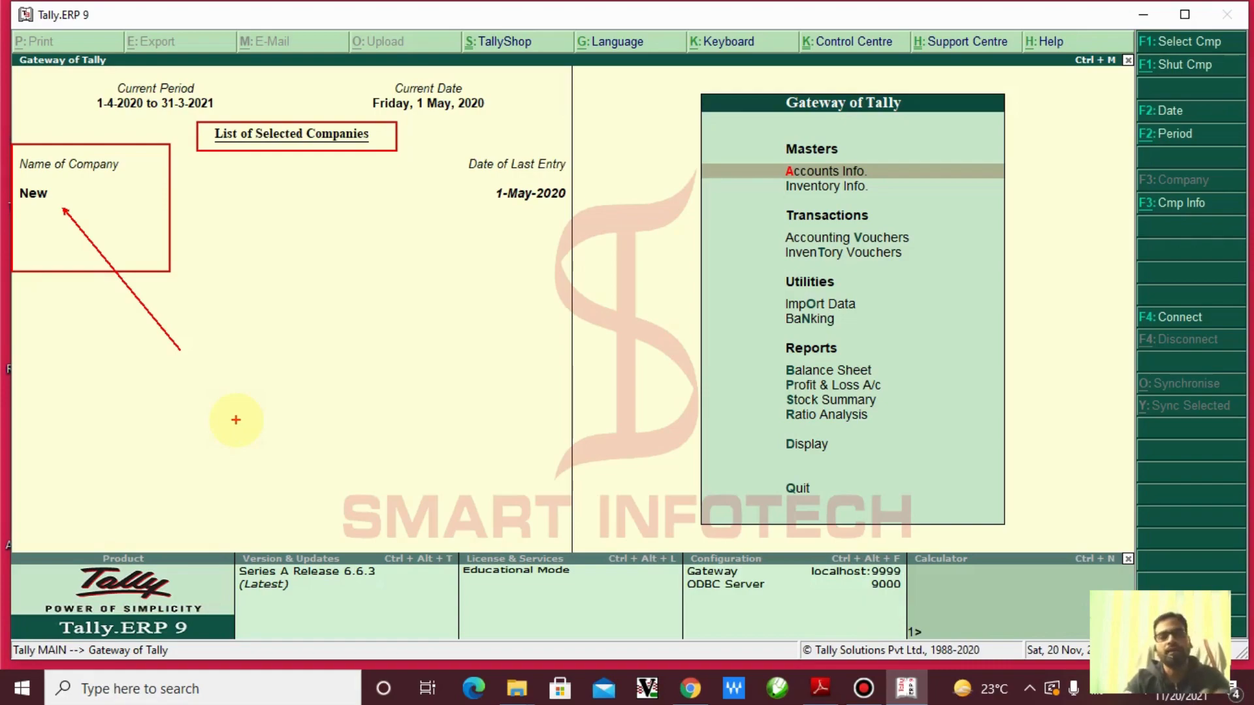
Box company New once more, clear all red annotations, and maximize the Tally window
{"action": "mouse_move", "coordinate": [14, 174]}
{"action": "left_mouse_down"}
{"action": "mouse_move", "coordinate": [32, 195]}
{"action": "mouse_move", "coordinate": [153, 252]}
{"action": "left_mouse_up"}
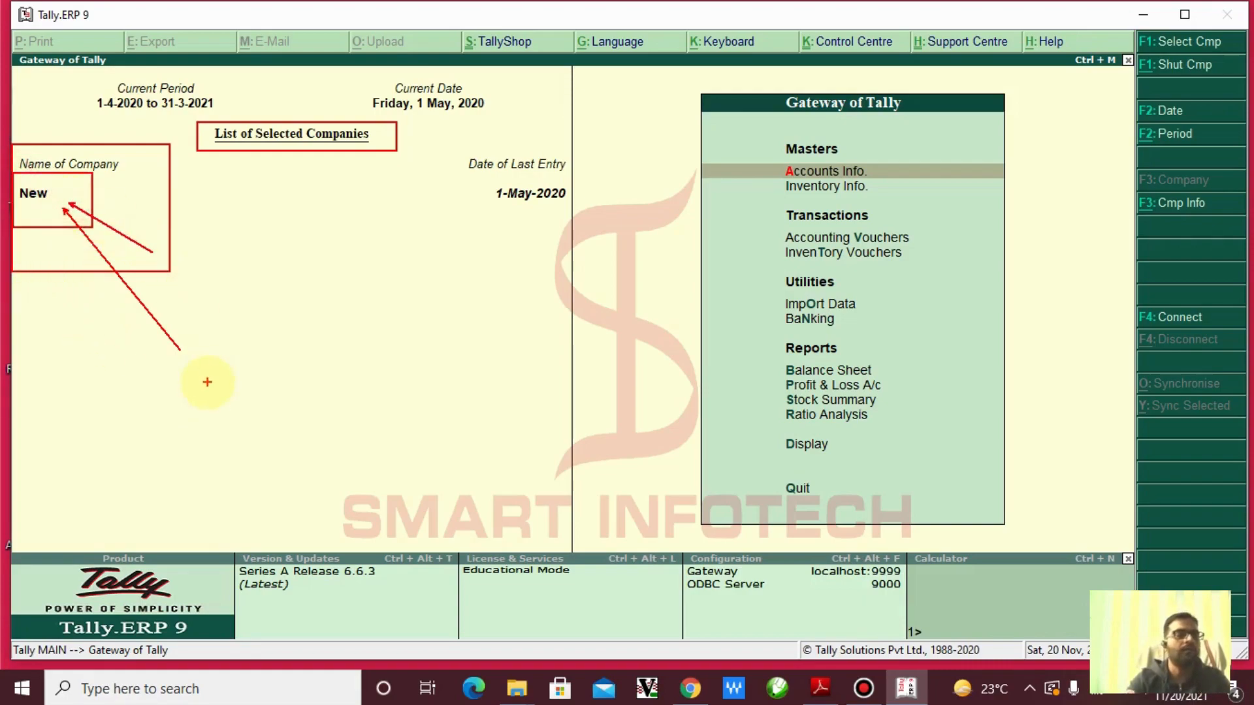
{"action": "key", "text": "Escape"}
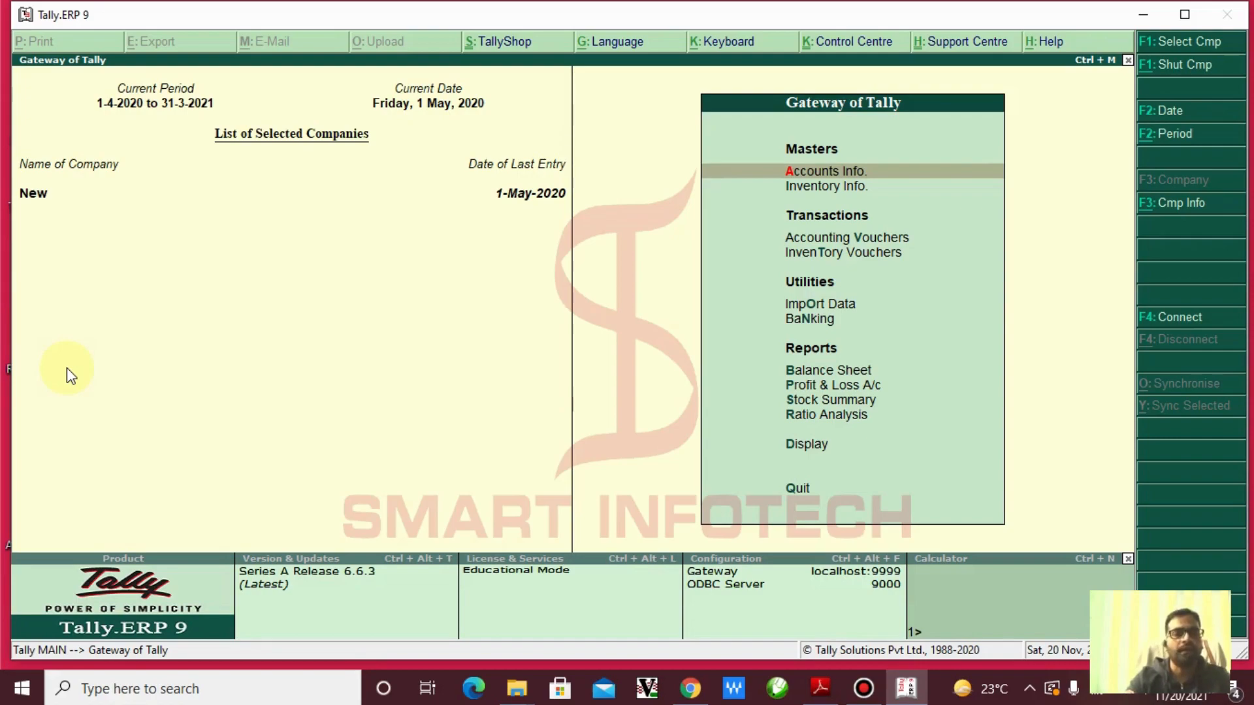
{"action": "double_click", "coordinate": [505, 13]}
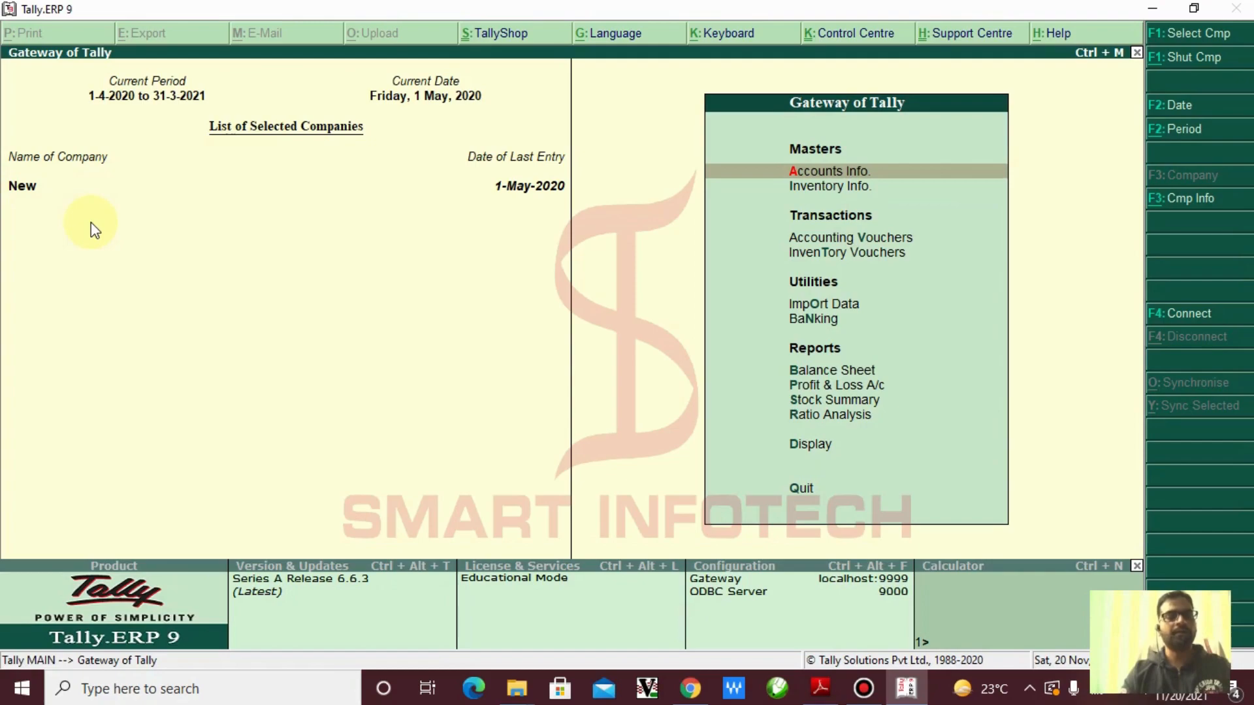
Shut company New with Alt+F1, then box and cross out the empty Name of Company list in red
{"action": "key", "text": "alt+f1"}
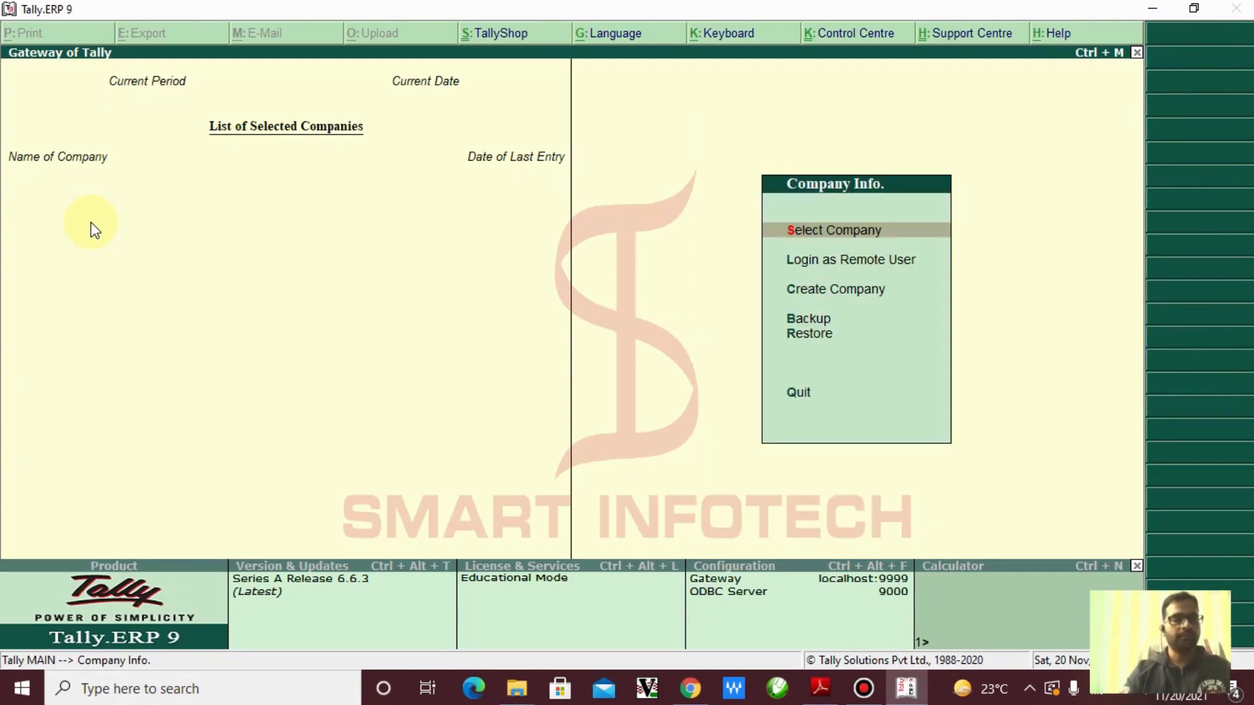
{"action": "key", "text": "ctrl+2"}
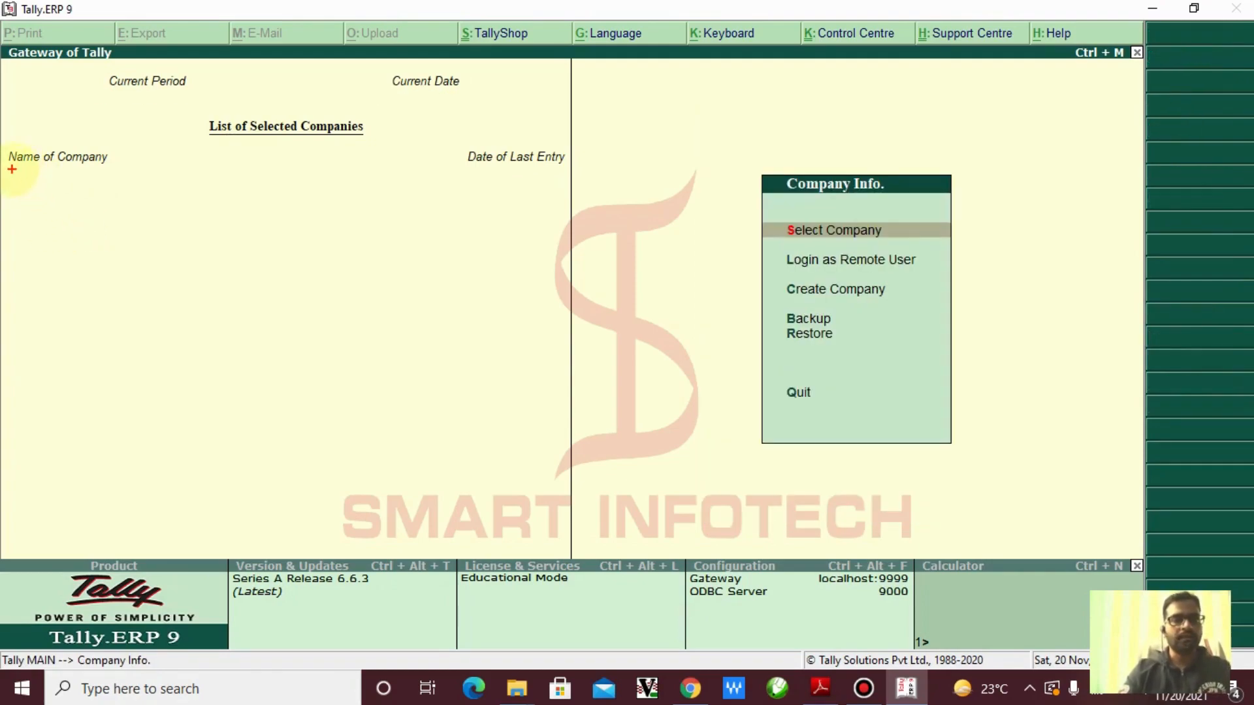
{"action": "left_click_drag", "start_coordinate": [11, 169], "coordinate": [116, 319]}
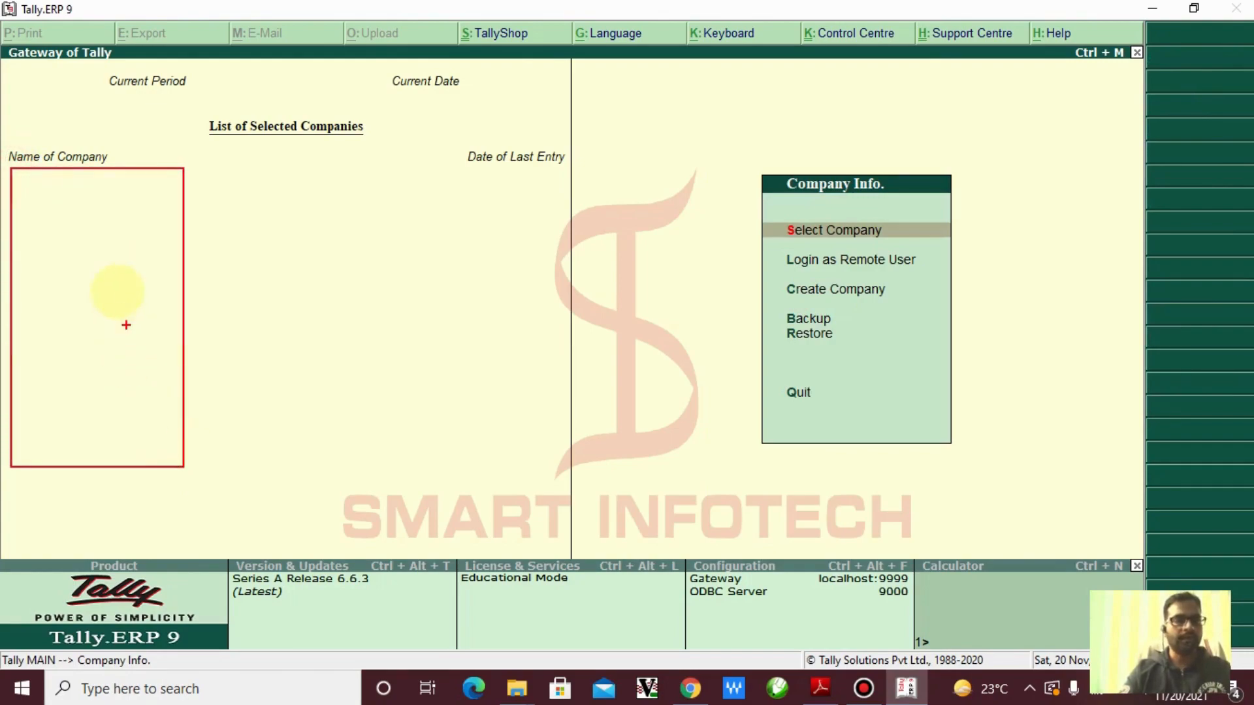
{"action": "left_click_drag", "start_coordinate": [38, 244], "coordinate": [139, 350]}
{"action": "mouse_move", "coordinate": [143, 253]}
{"action": "left_mouse_down"}
{"action": "mouse_move", "coordinate": [62, 322]}
{"action": "mouse_move", "coordinate": [37, 370]}
{"action": "left_mouse_up"}
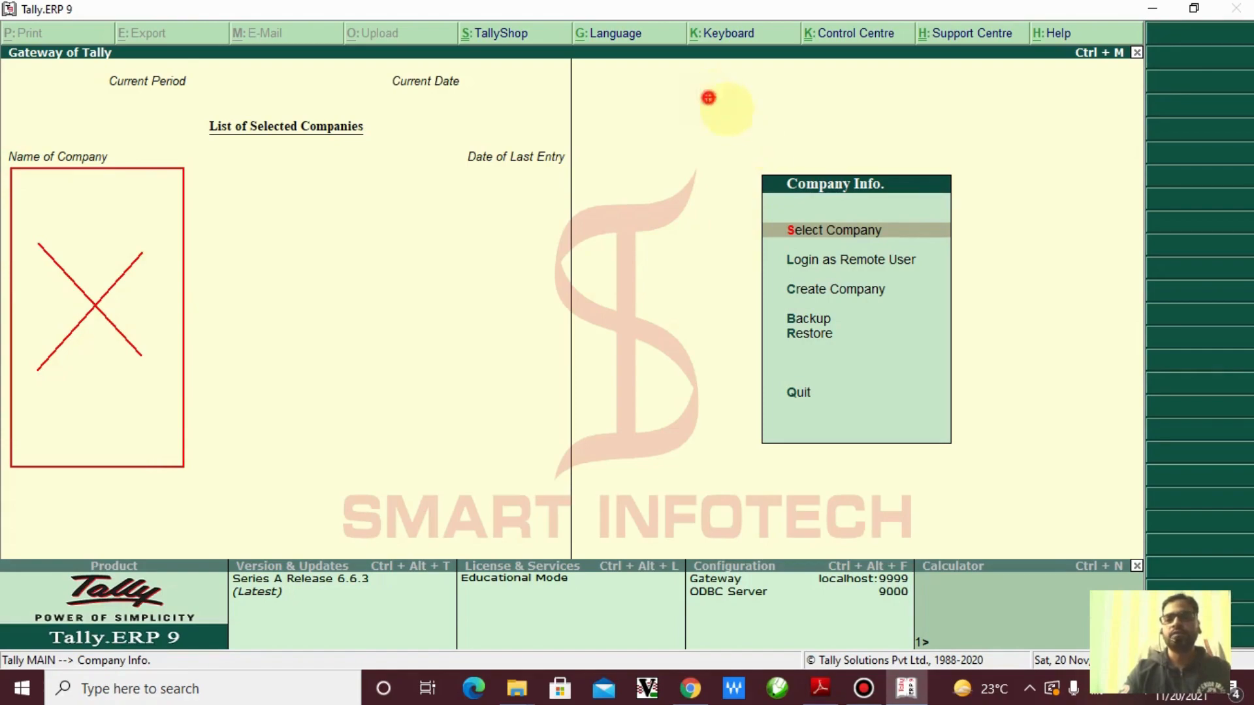
Box and cross the empty area above Company Info, link both boxes with an arrow, then clear the annotations
{"action": "left_click_drag", "start_coordinate": [708, 98], "coordinate": [987, 166]}
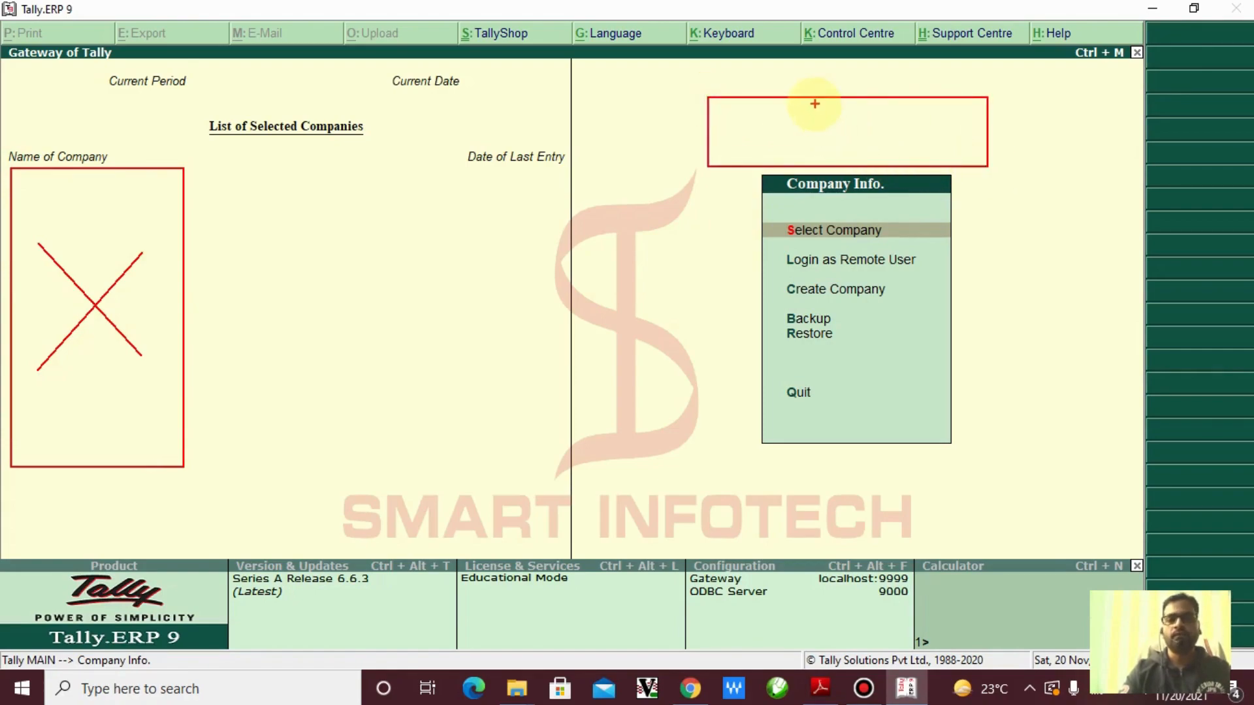
{"action": "left_click_drag", "start_coordinate": [813, 105], "coordinate": [887, 155]}
{"action": "left_click_drag", "start_coordinate": [875, 107], "coordinate": [822, 155]}
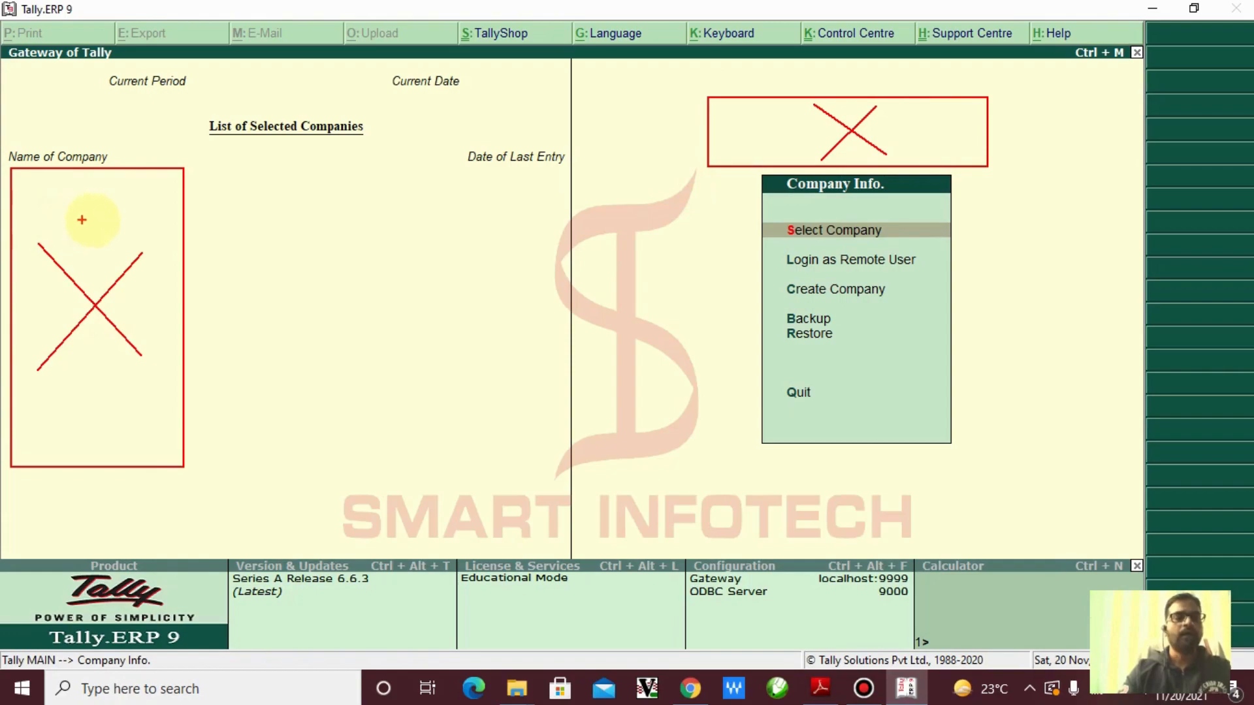
{"action": "mouse_move", "coordinate": [95, 213]}
{"action": "left_mouse_down"}
{"action": "mouse_move", "coordinate": [602, 182]}
{"action": "mouse_move", "coordinate": [777, 134]}
{"action": "left_mouse_up"}
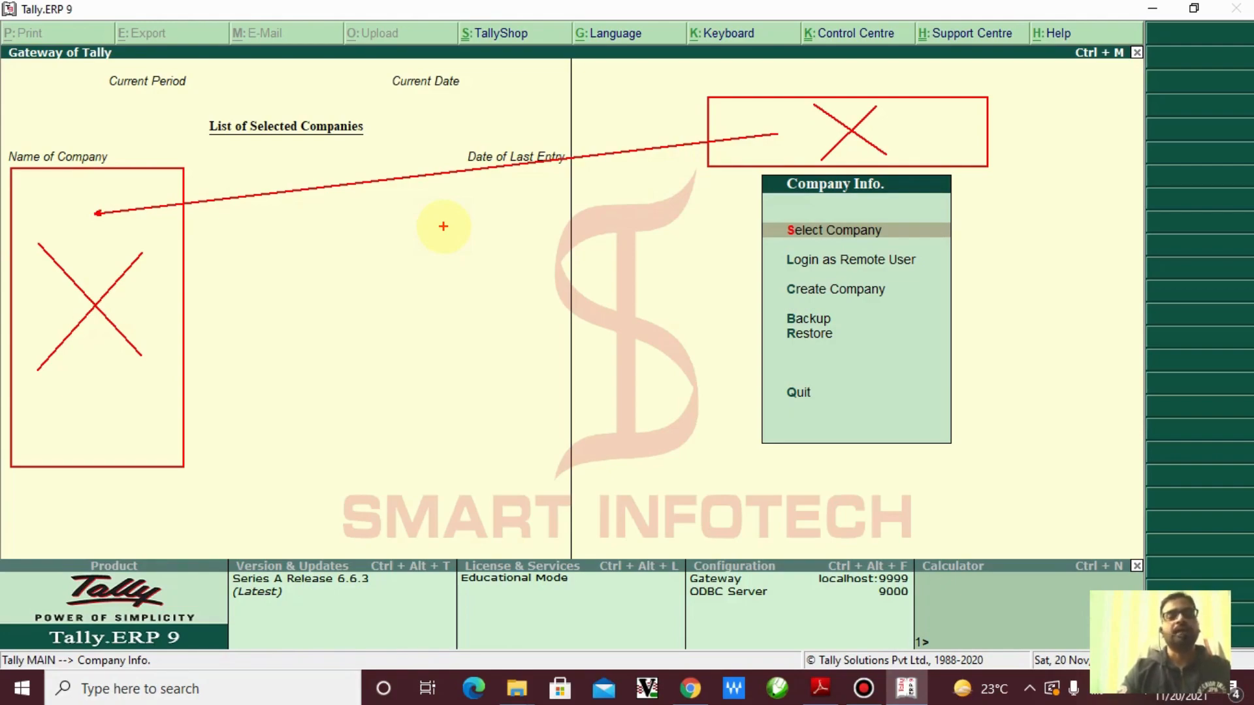
{"action": "key", "text": "Escape"}
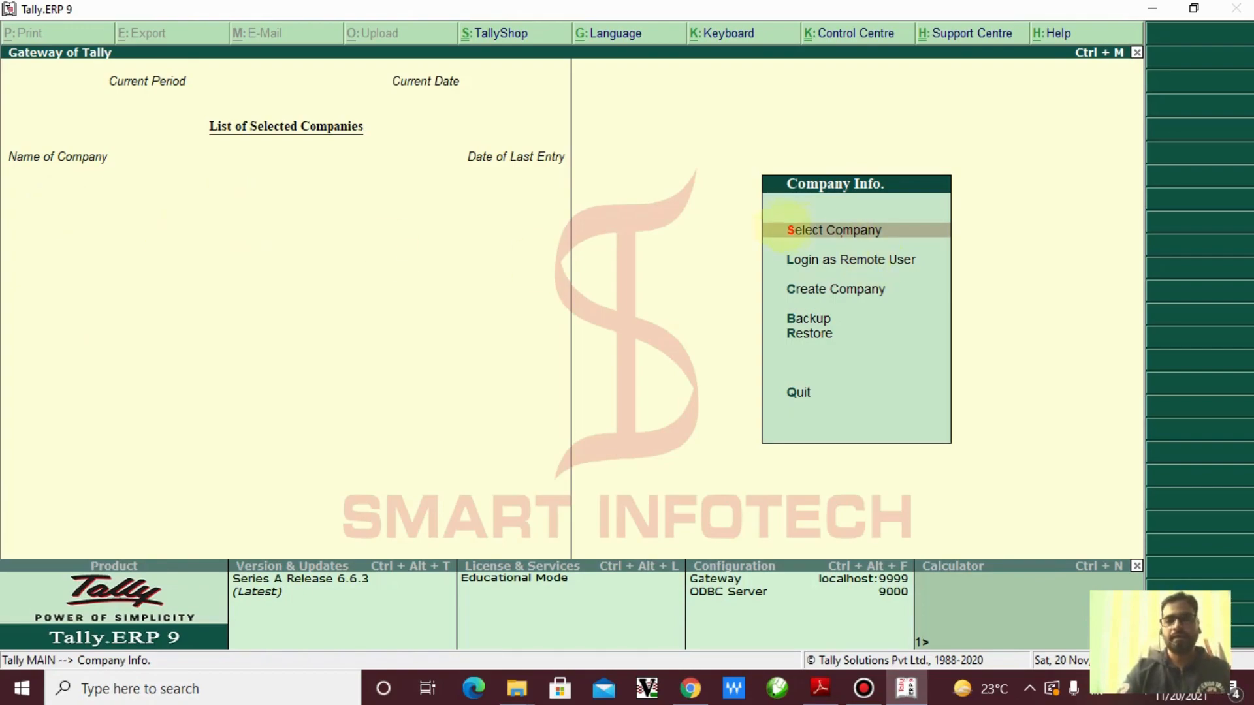
{"action": "left_click_drag", "start_coordinate": [754, 211], "coordinate": [916, 246]}
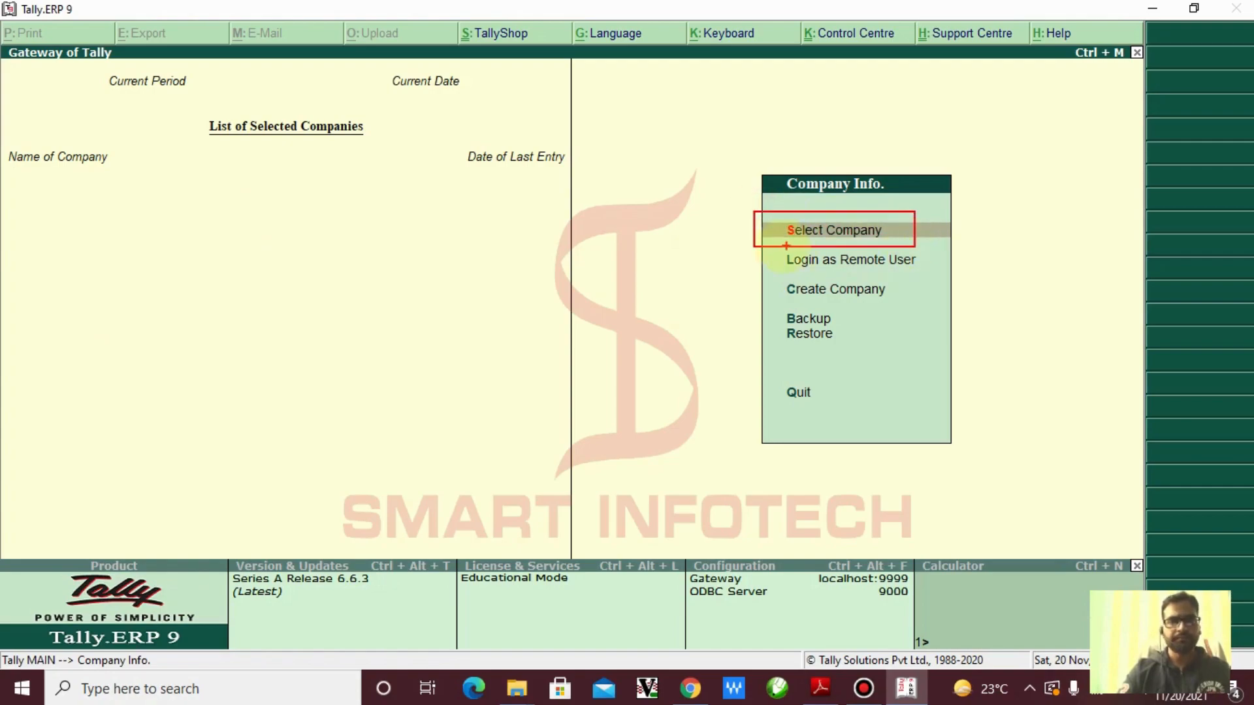
{"action": "left_click_drag", "start_coordinate": [761, 241], "coordinate": [658, 274]}
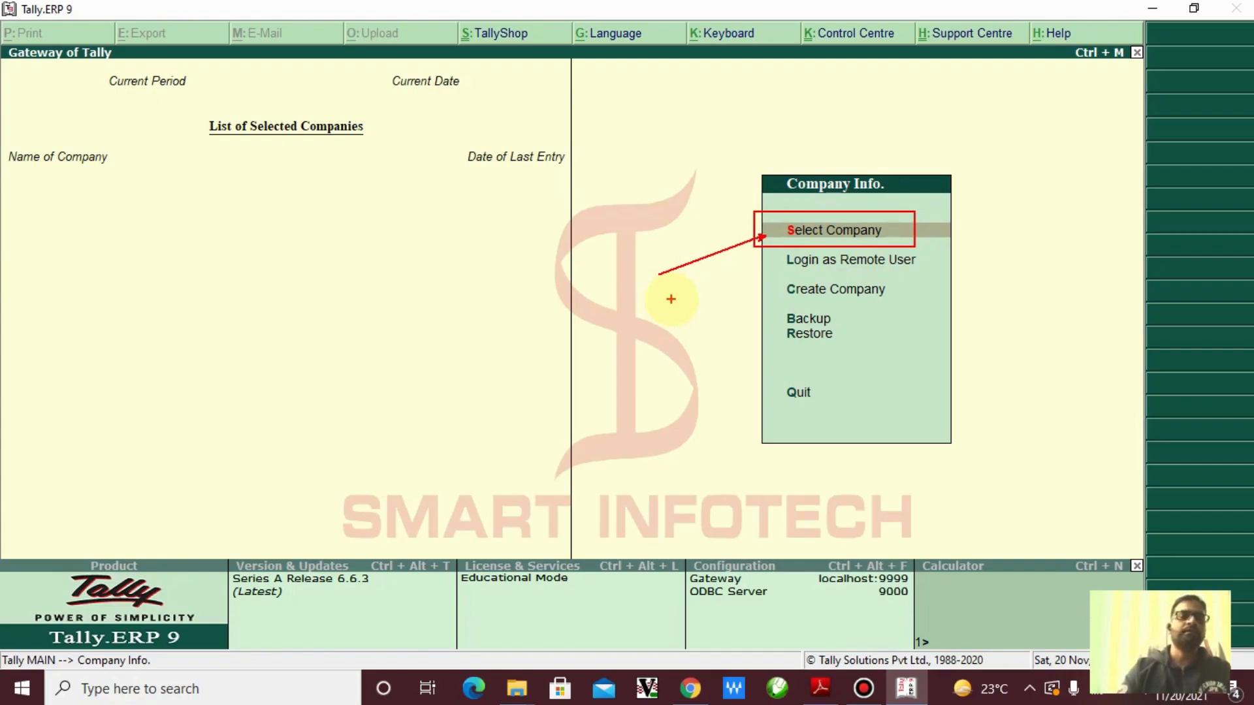
{"action": "key", "text": "Escape"}
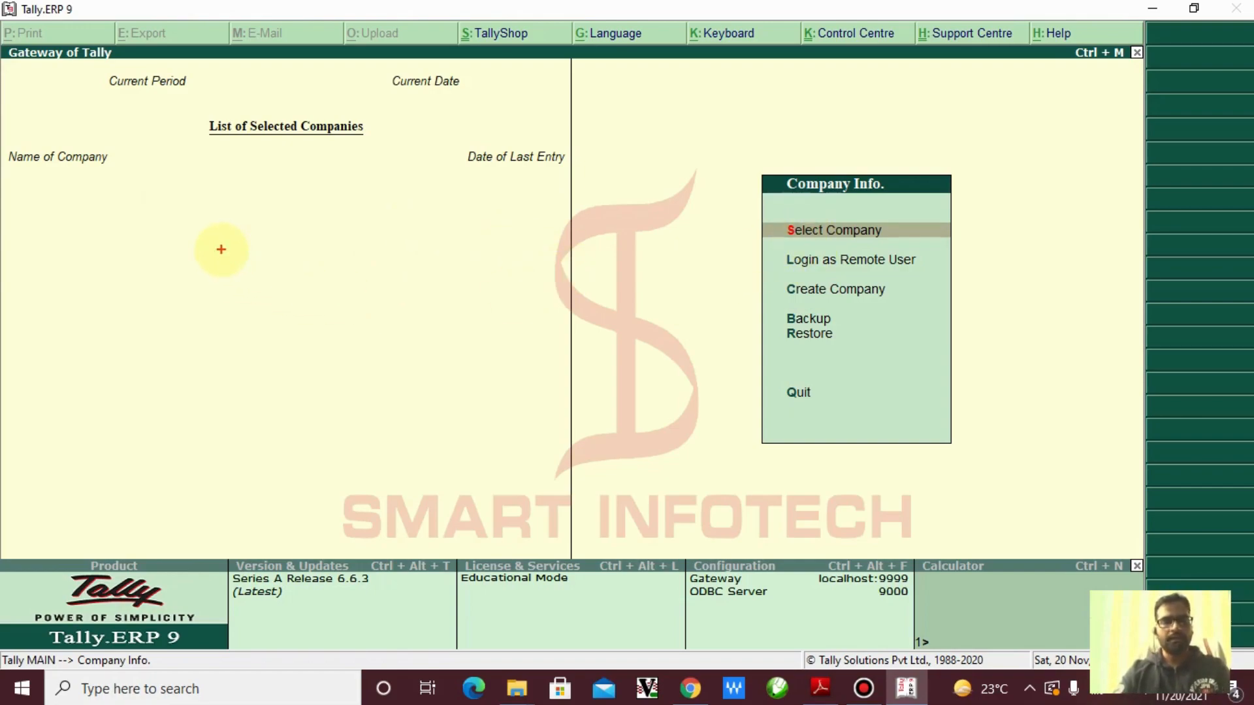
Write a boxed 'Shortcut Keys:' heading with two arrows branching downward from it
{"action": "type", "text": "t"}
{"action": "type", "text": "S"}
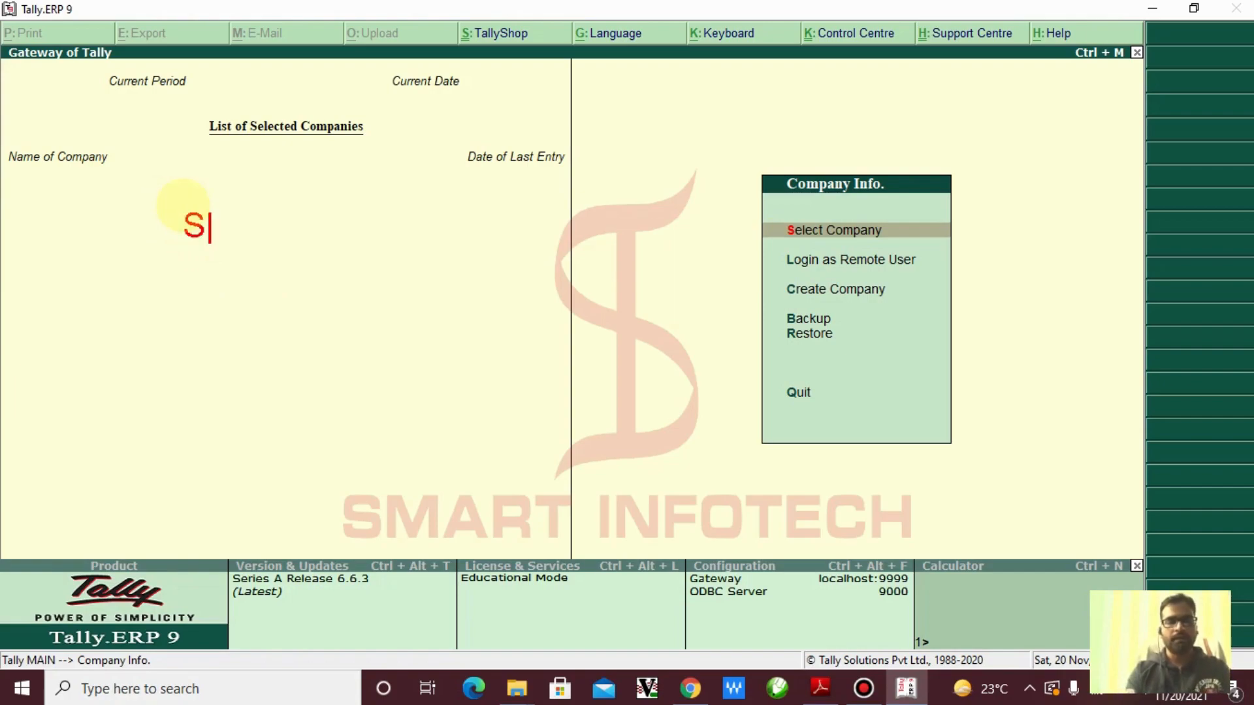
{"action": "type", "text": "hortcut"}
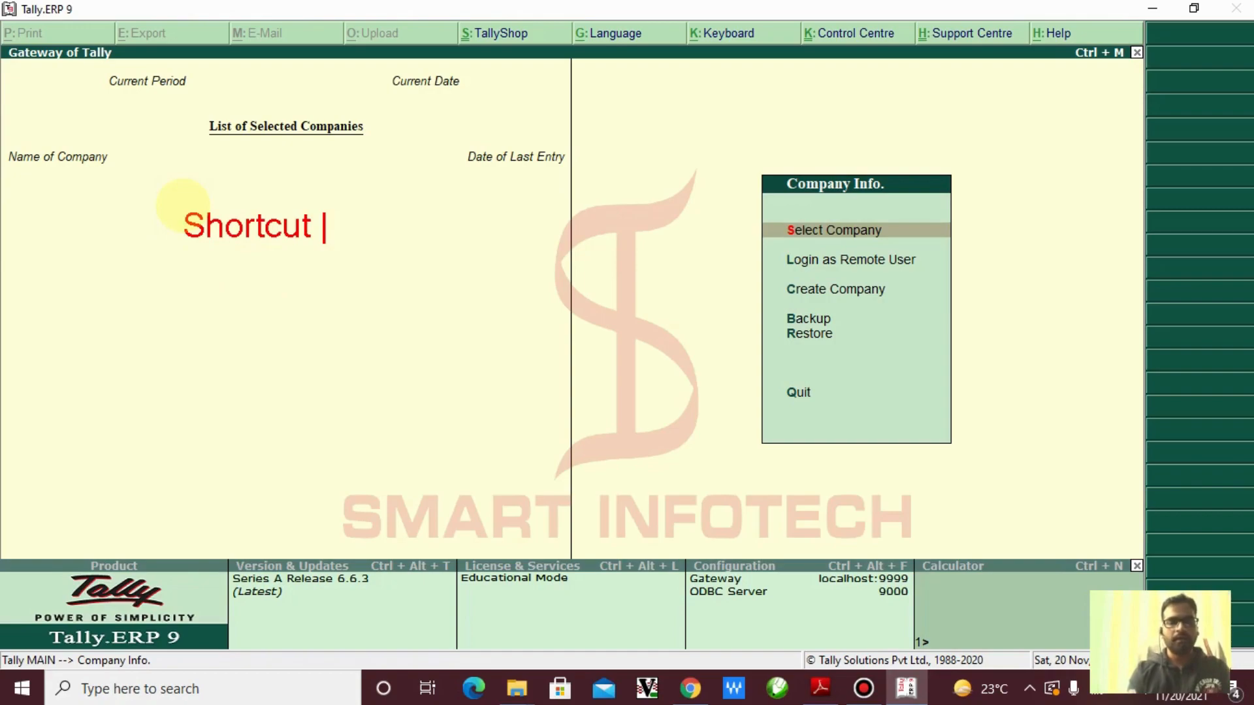
{"action": "type", "text": " Key"}
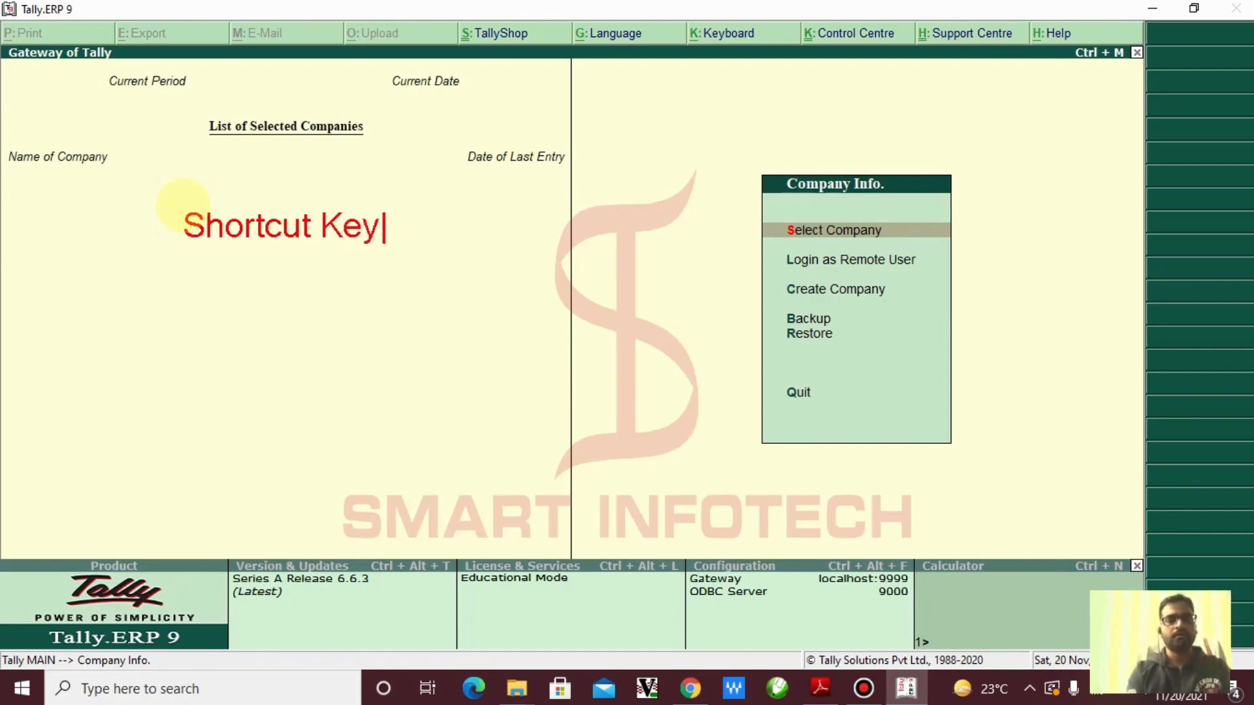
{"action": "type", "text": "s:"}
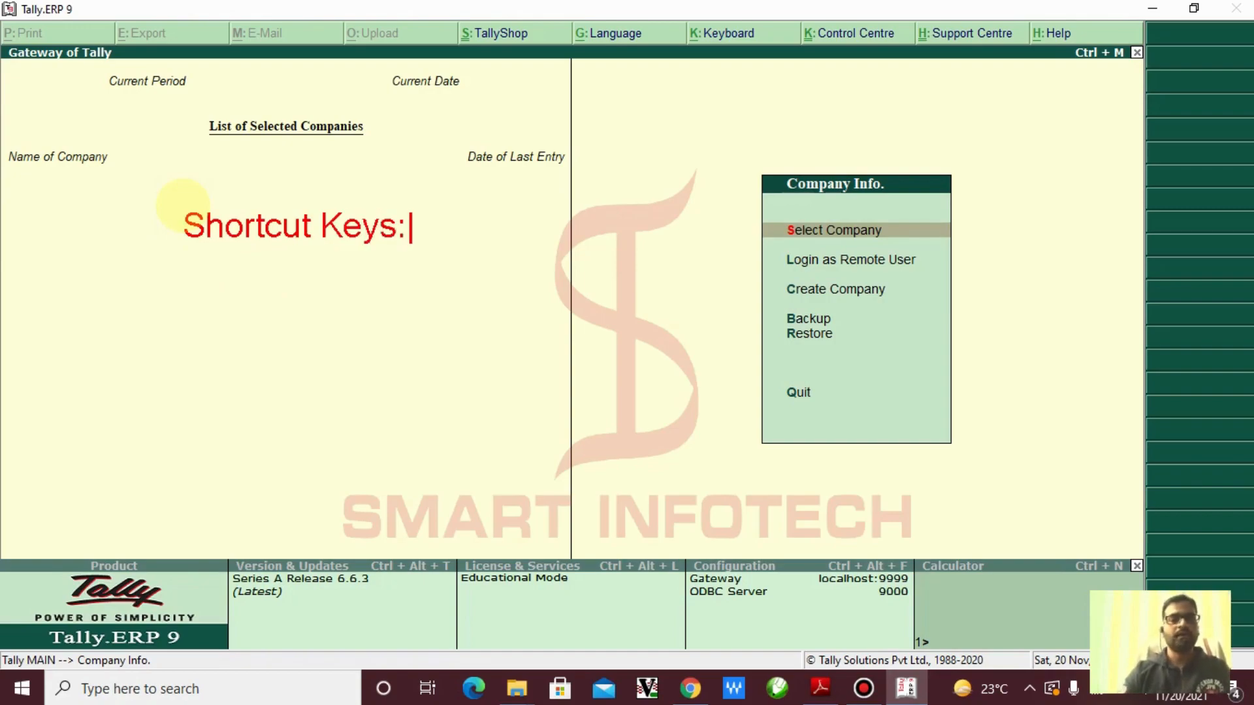
{"action": "left_click_drag", "start_coordinate": [144, 189], "coordinate": [470, 280]}
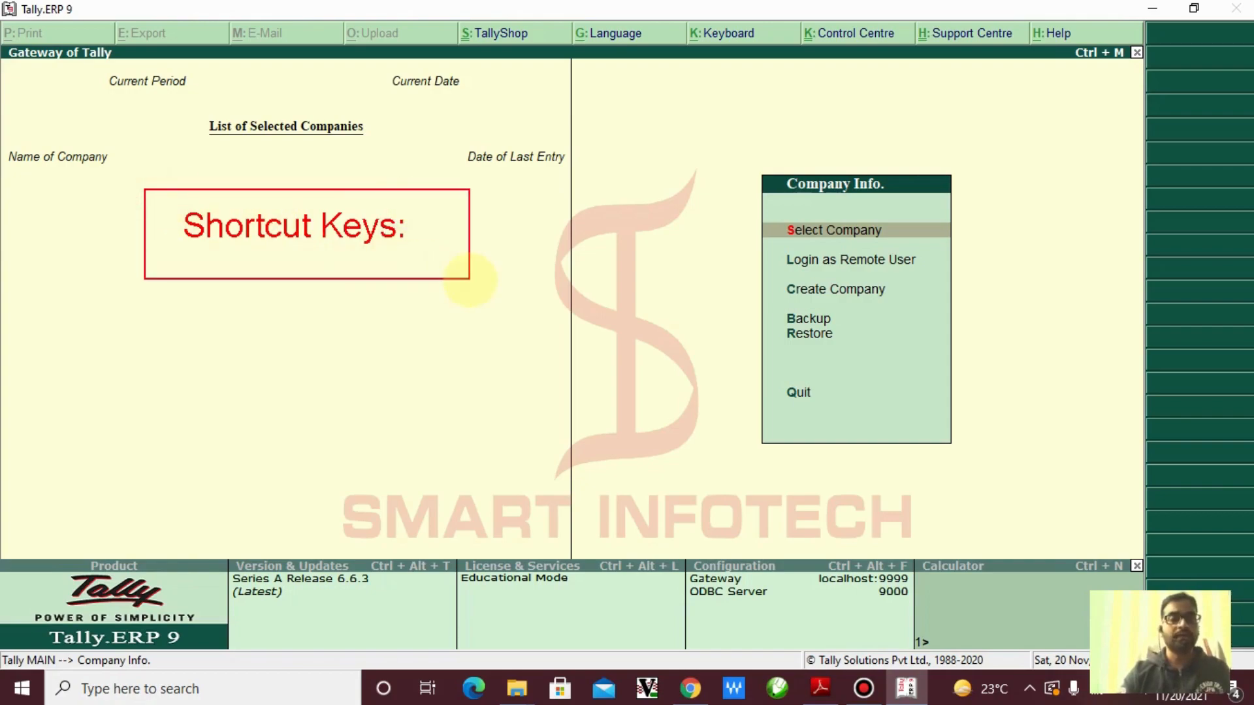
{"action": "mouse_move", "coordinate": [155, 394]}
{"action": "left_mouse_down"}
{"action": "mouse_move", "coordinate": [224, 356]}
{"action": "mouse_move", "coordinate": [298, 241]}
{"action": "left_mouse_up"}
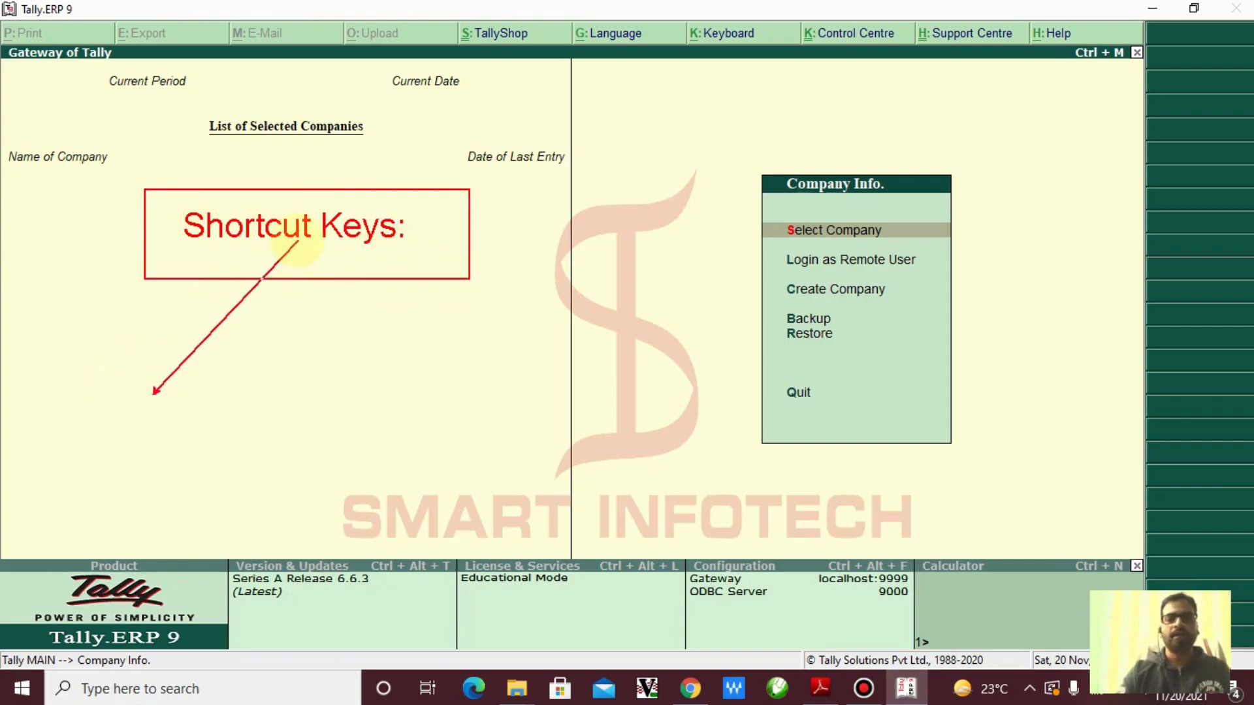
{"action": "mouse_move", "coordinate": [387, 437]}
{"action": "left_mouse_down"}
{"action": "mouse_move", "coordinate": [288, 224]}
{"action": "mouse_move", "coordinate": [294, 241]}
{"action": "left_mouse_up"}
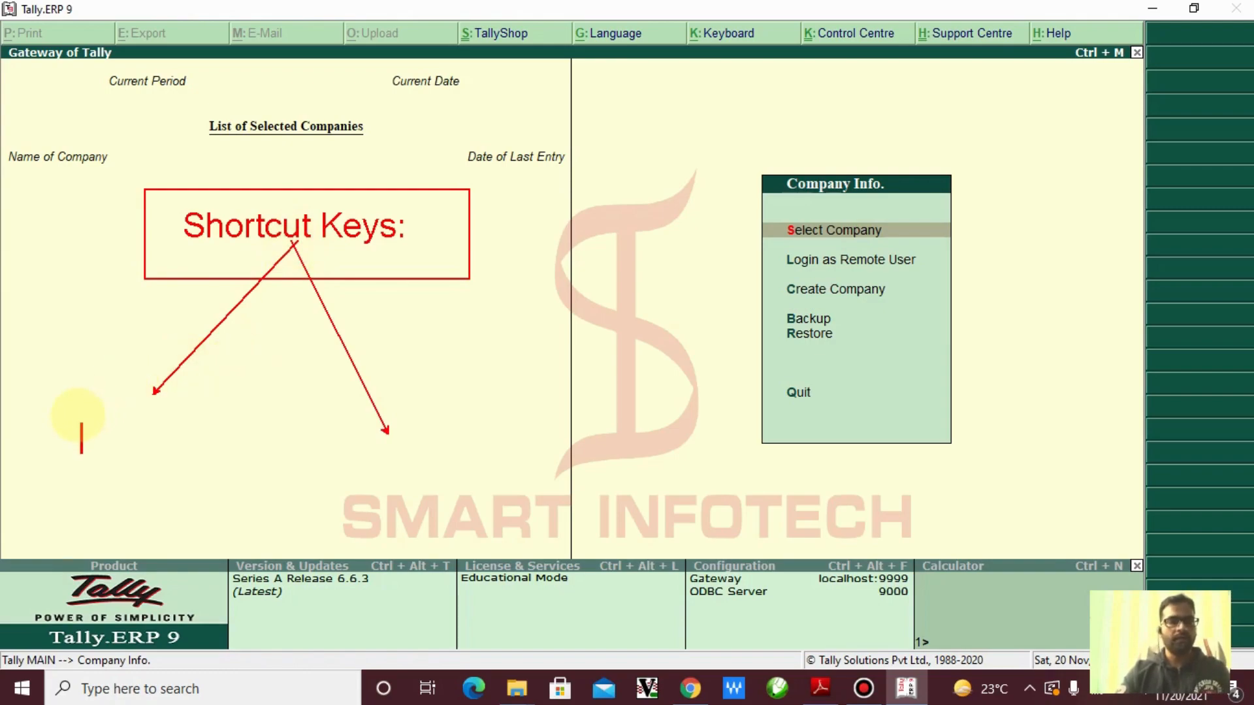
Label the arrows 'Short Keys' and 'Hot Keys', boxing the 'Hot Keys' label
{"action": "type", "text": "Sh"}
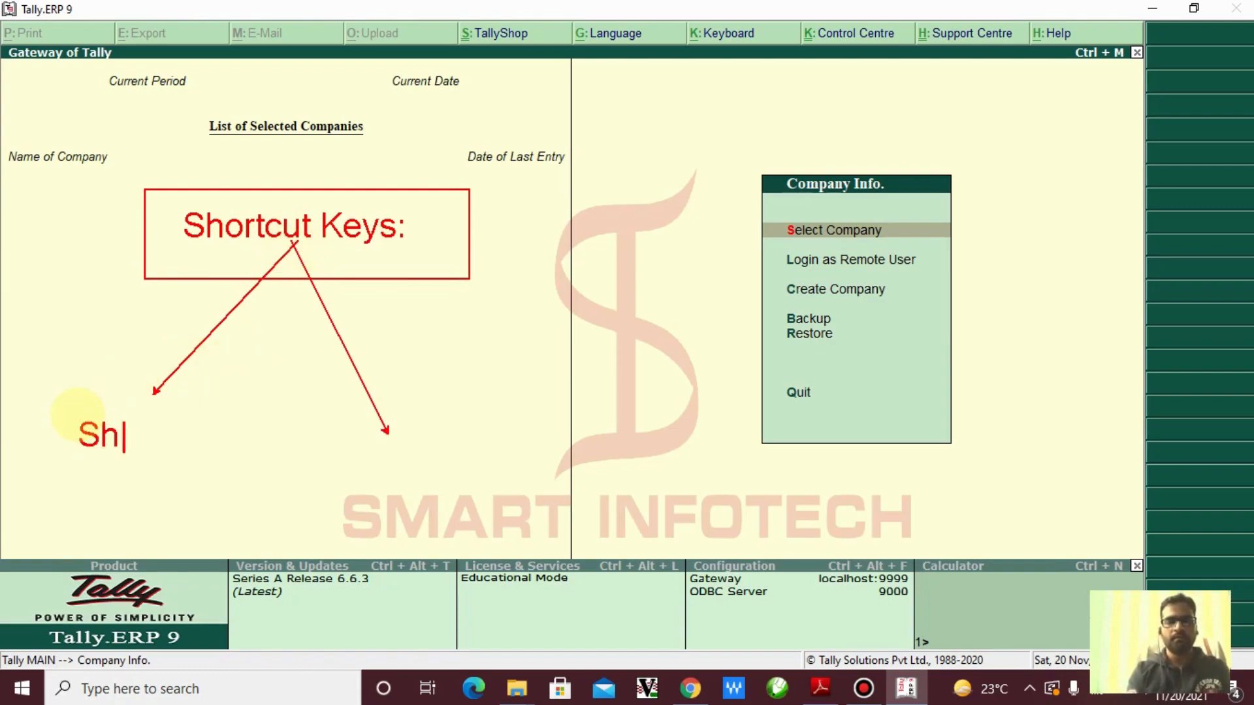
{"action": "type", "text": "or"}
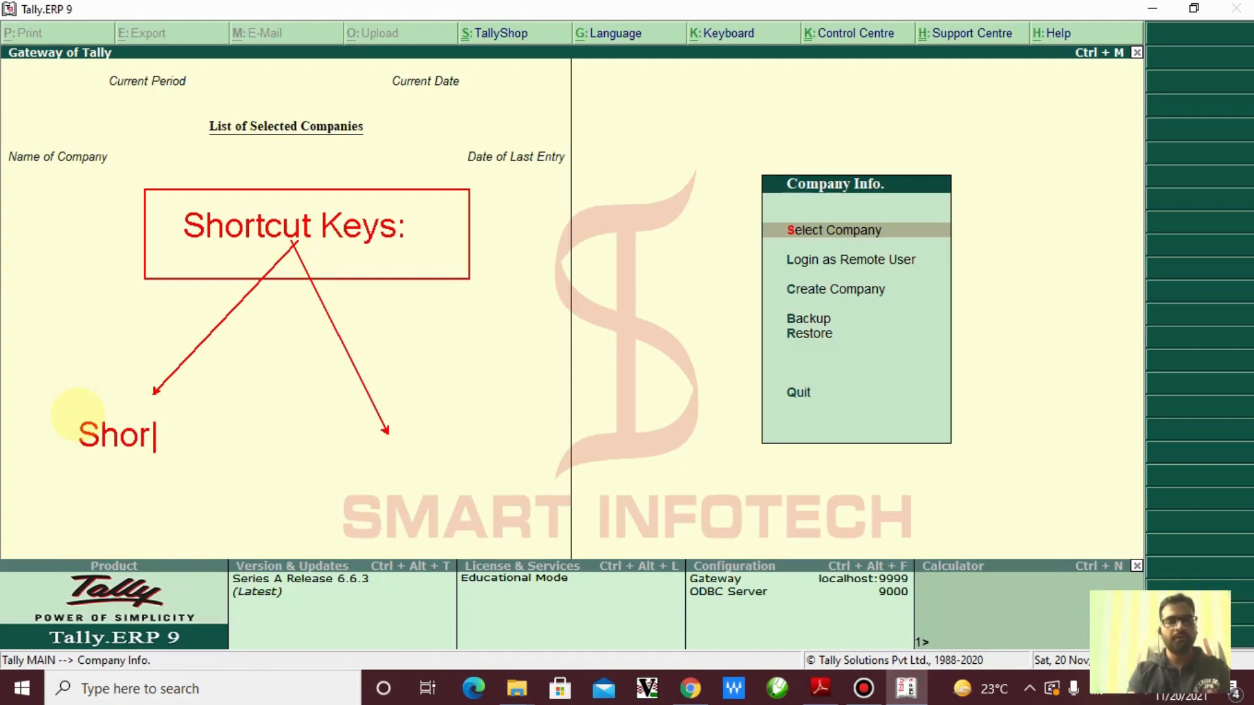
{"action": "type", "text": "t Keys"}
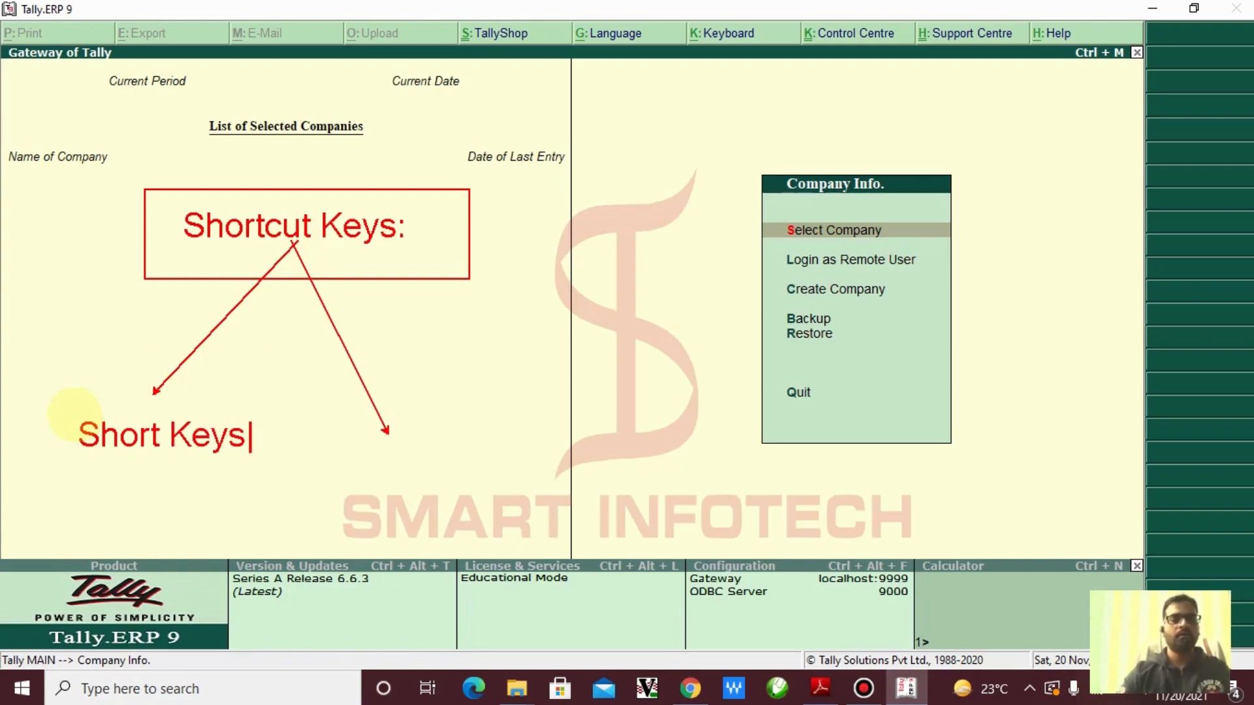
{"action": "left_click", "coordinate": [246, 415]}
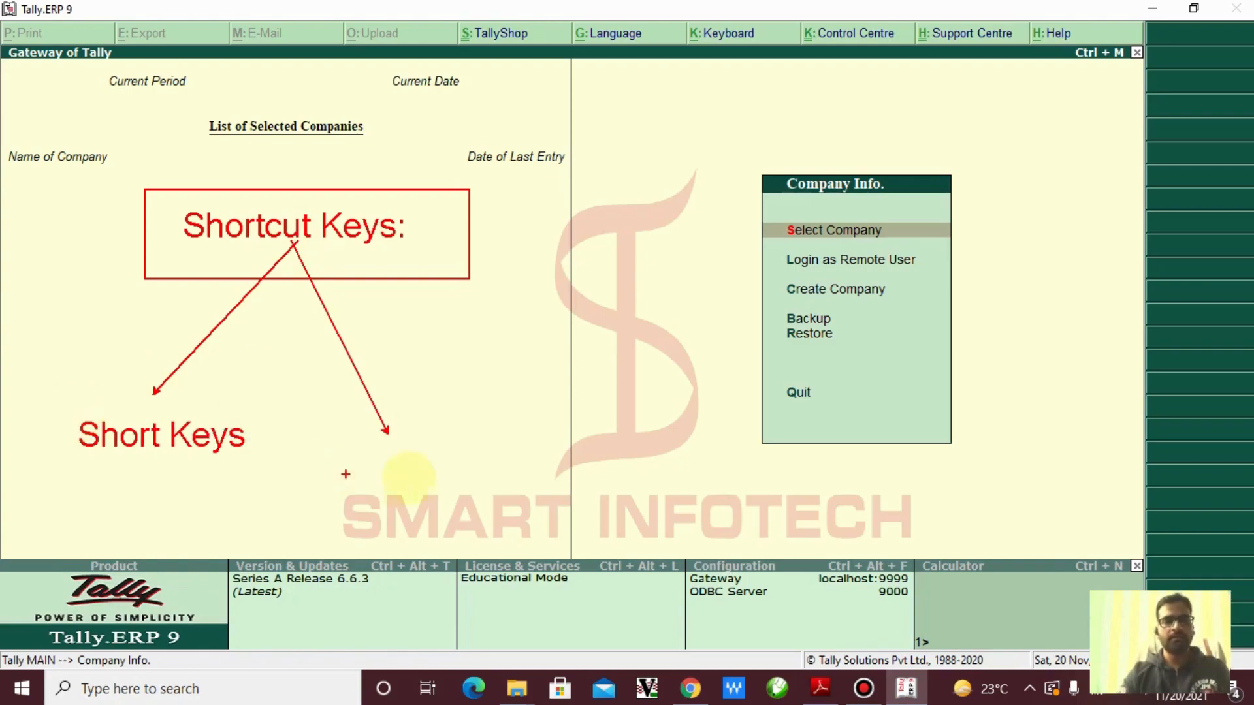
{"action": "key", "text": "t"}
{"action": "left_click", "coordinate": [371, 441]}
{"action": "type", "text": "H"}
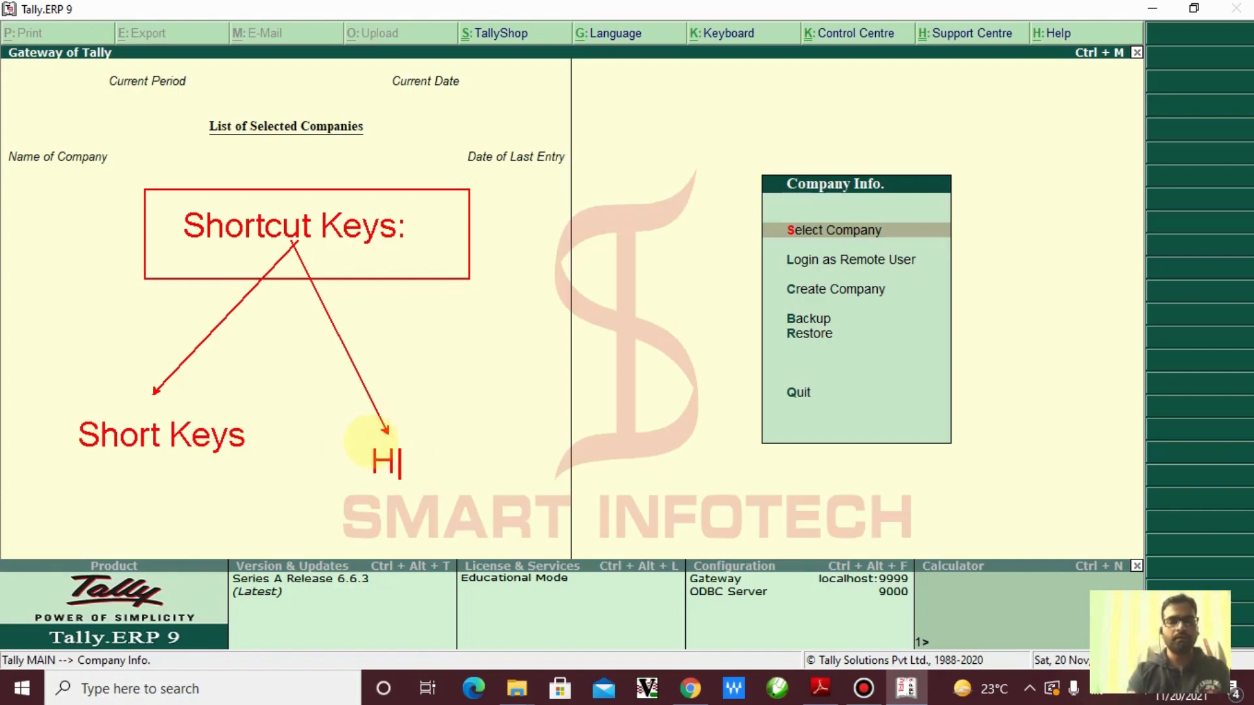
{"action": "type", "text": "ot Keys"}
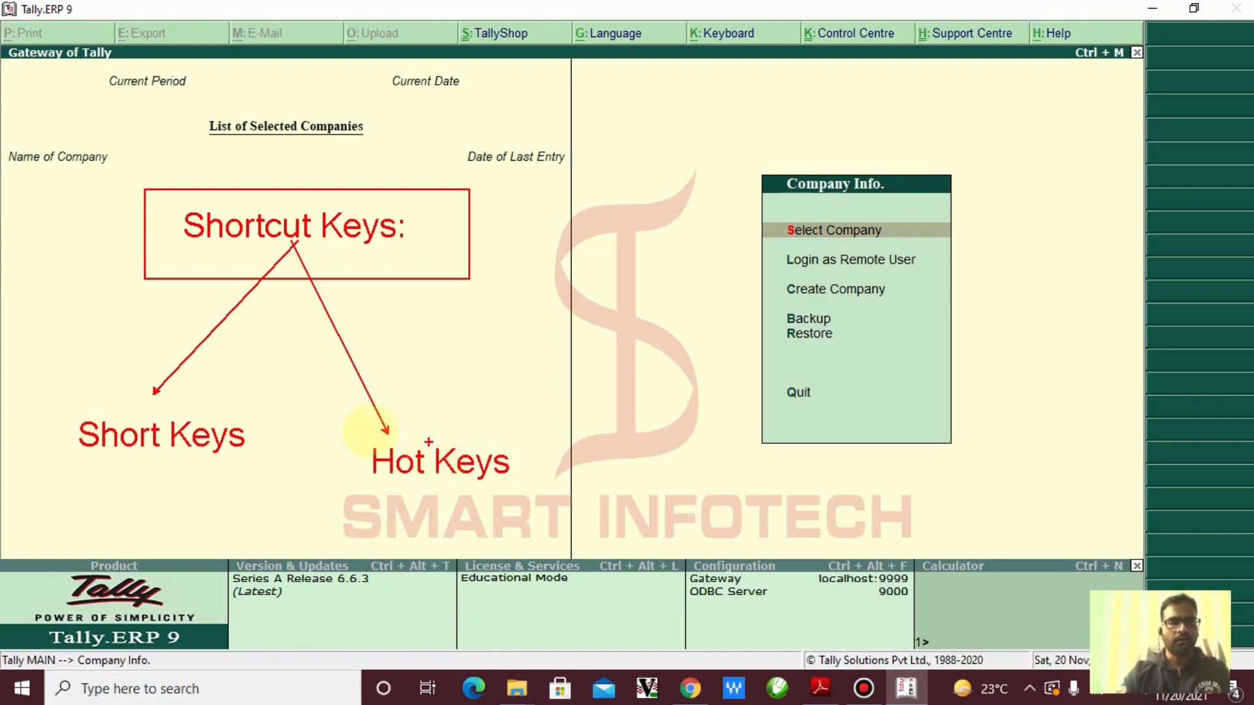
{"action": "left_click_drag", "start_coordinate": [355, 430], "coordinate": [540, 501]}
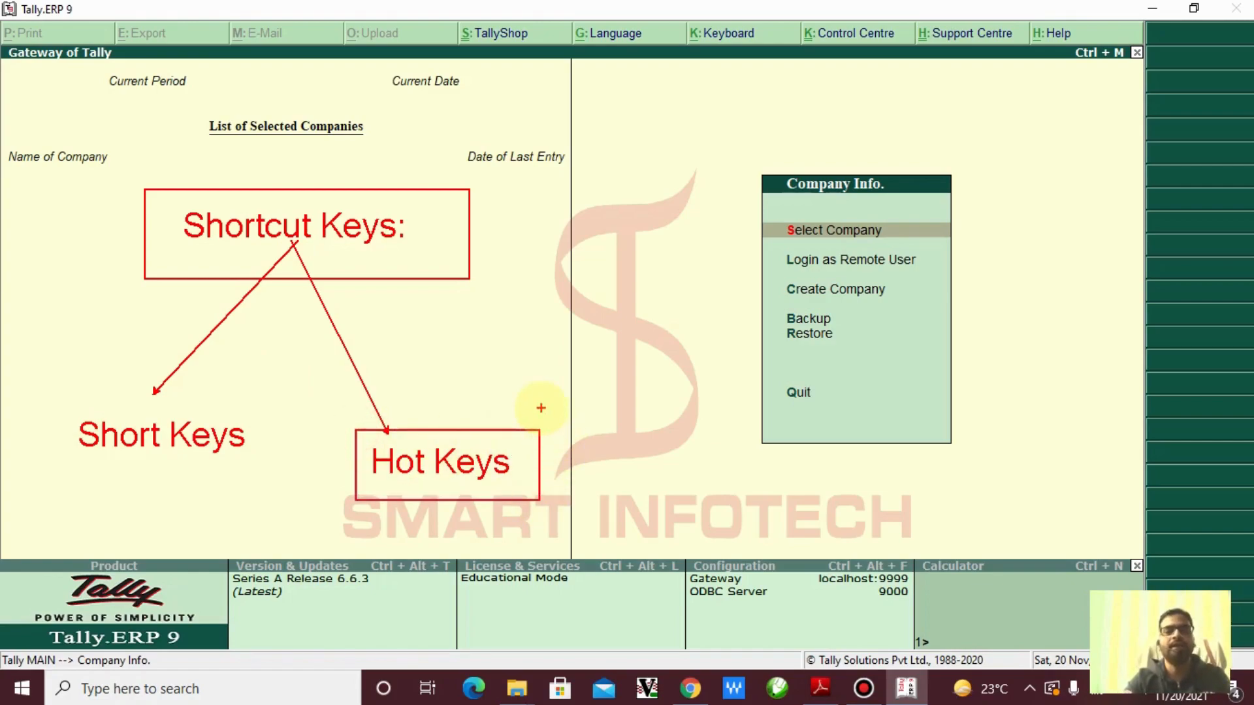
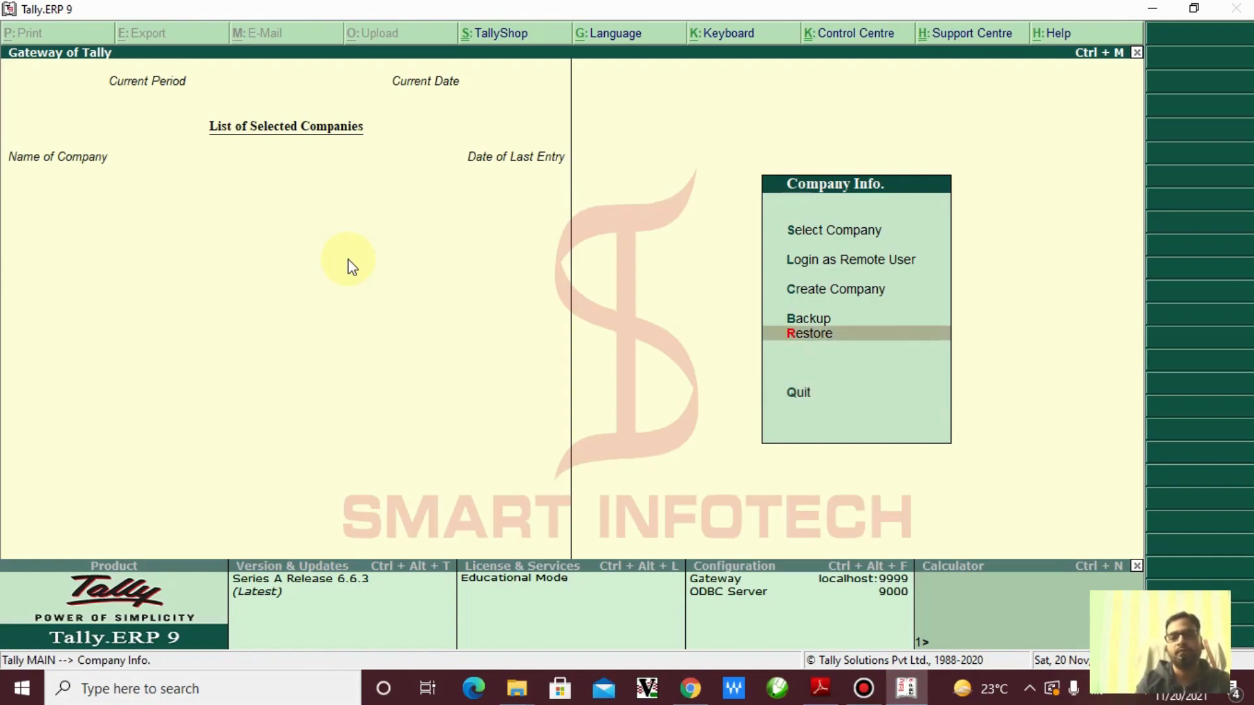
{"action": "key", "text": "Up"}
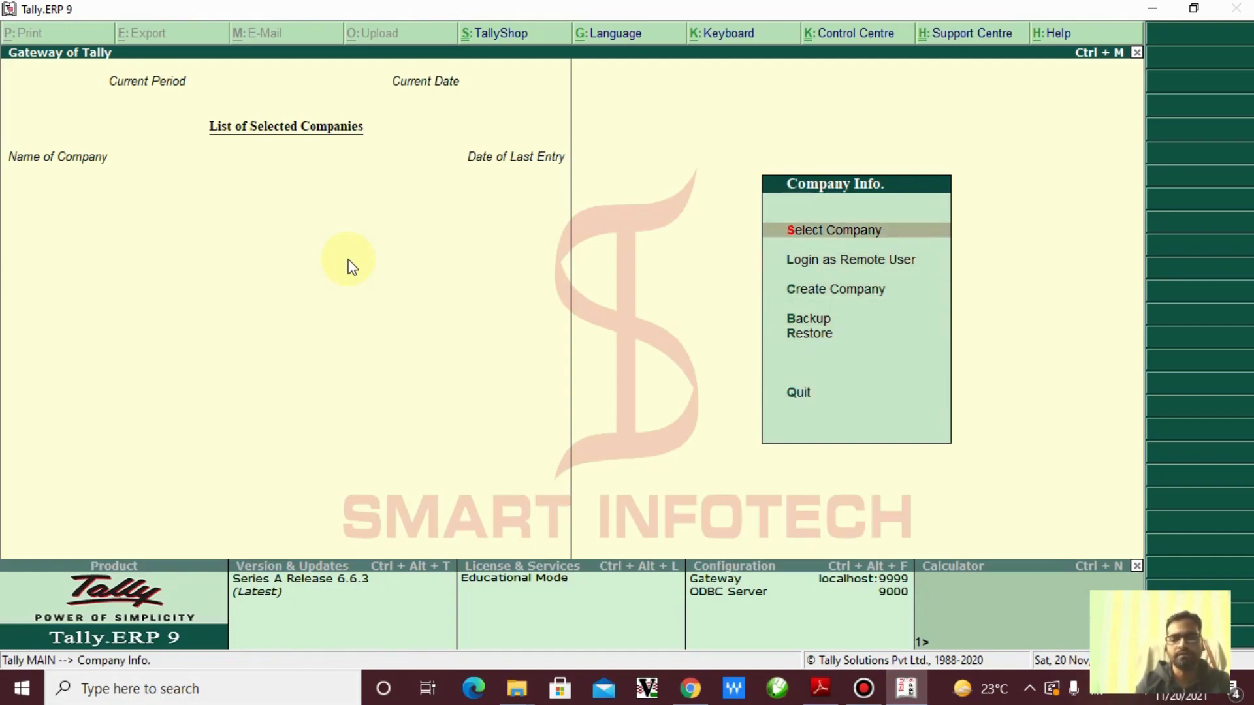
Open Select Company from the Company Info menu to list the existing companies
{"action": "key", "text": "Up"}
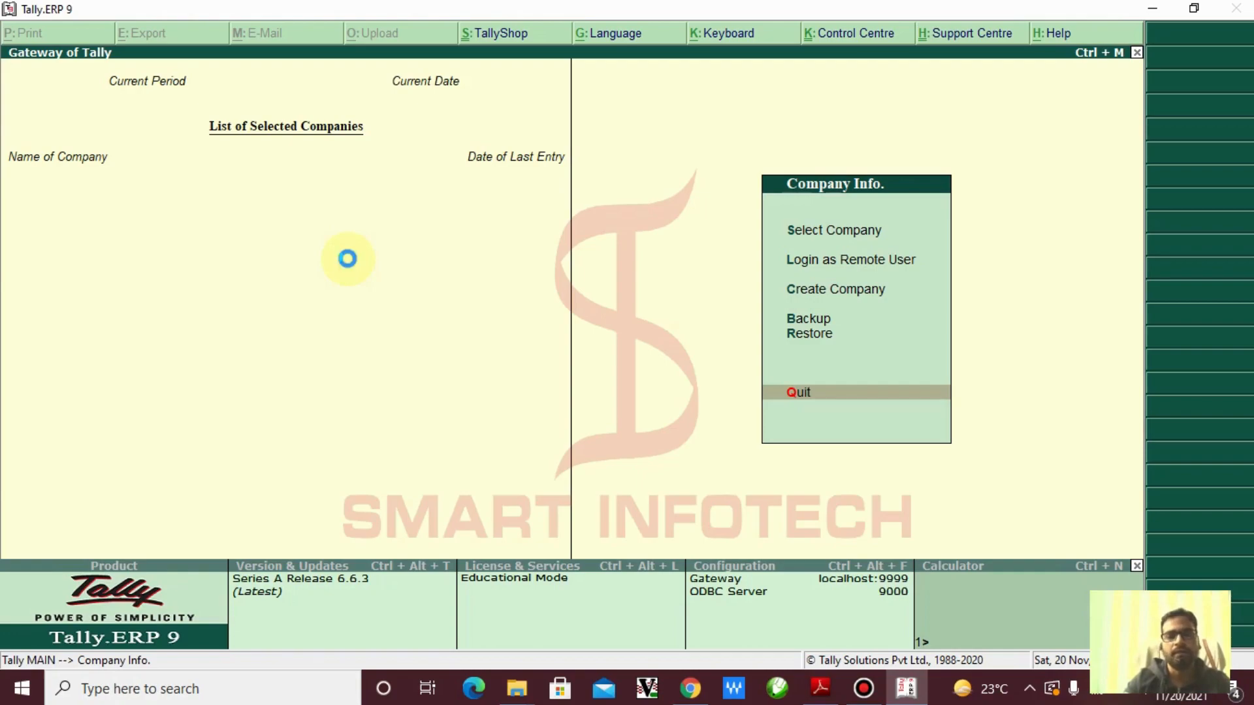
{"action": "key", "text": "s"}
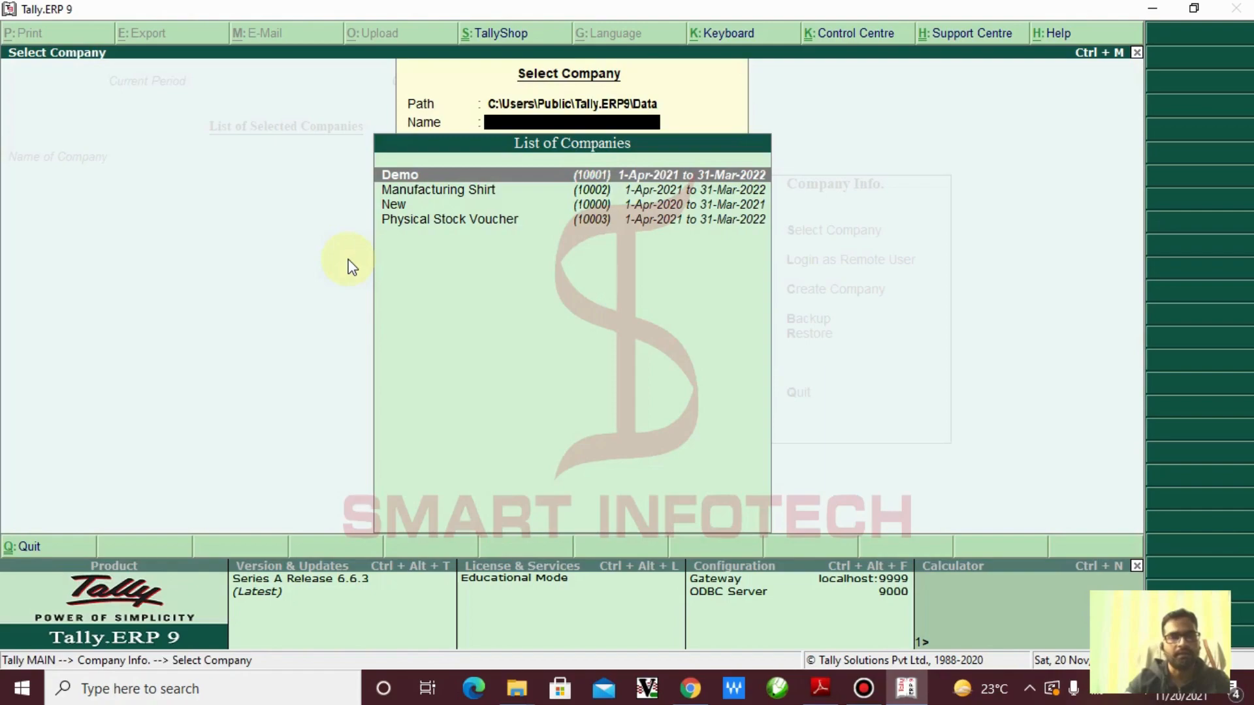
{"action": "key", "text": "Escape"}
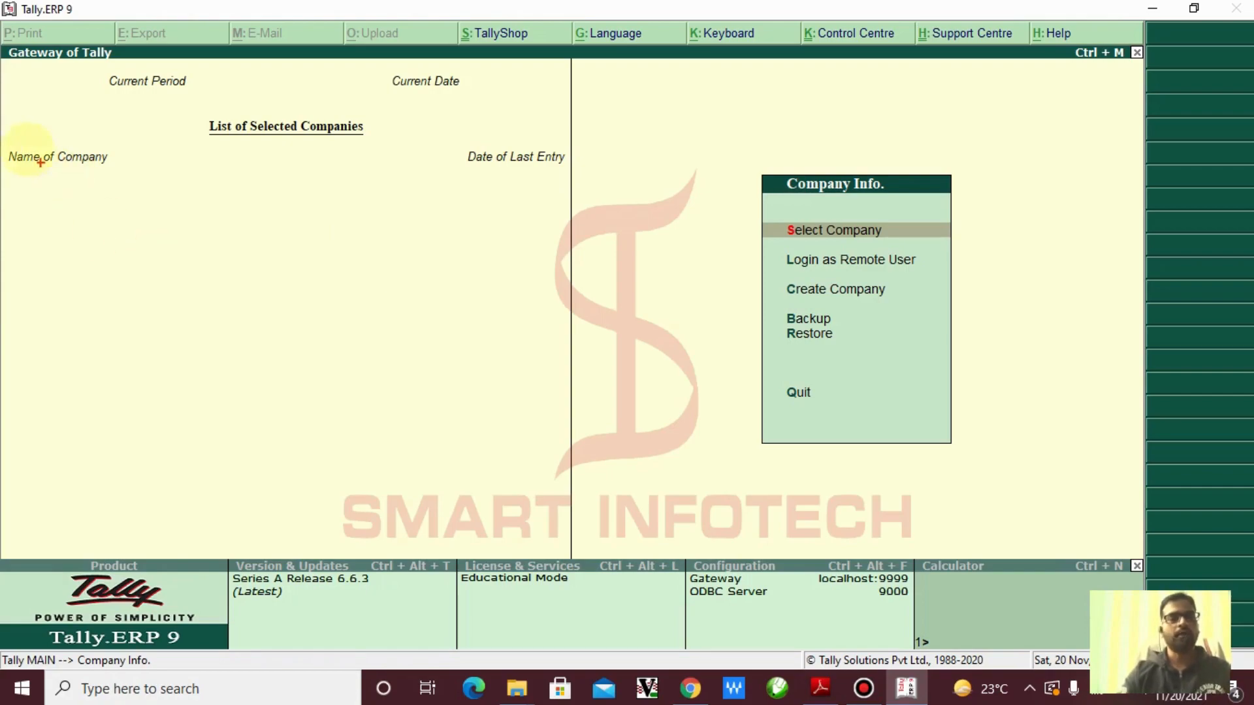
{"action": "left_click_drag", "start_coordinate": [4, 160], "coordinate": [137, 315]}
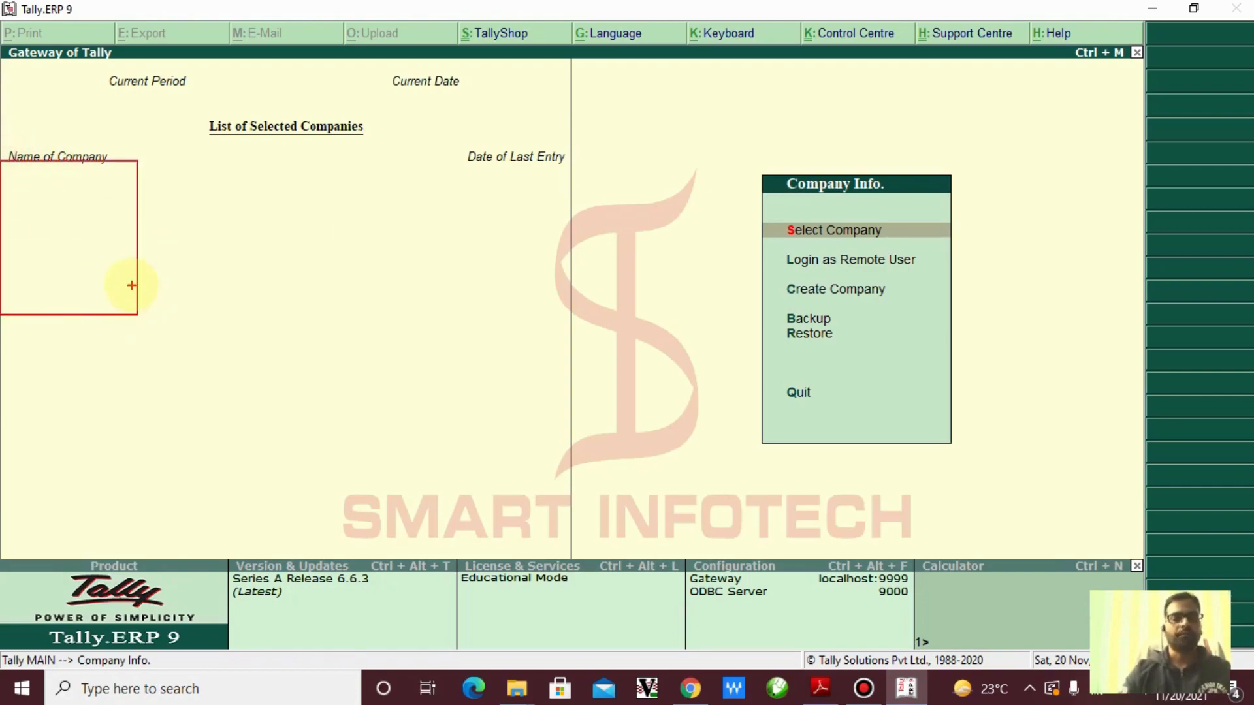
{"action": "left_click_drag", "start_coordinate": [101, 247], "coordinate": [202, 353]}
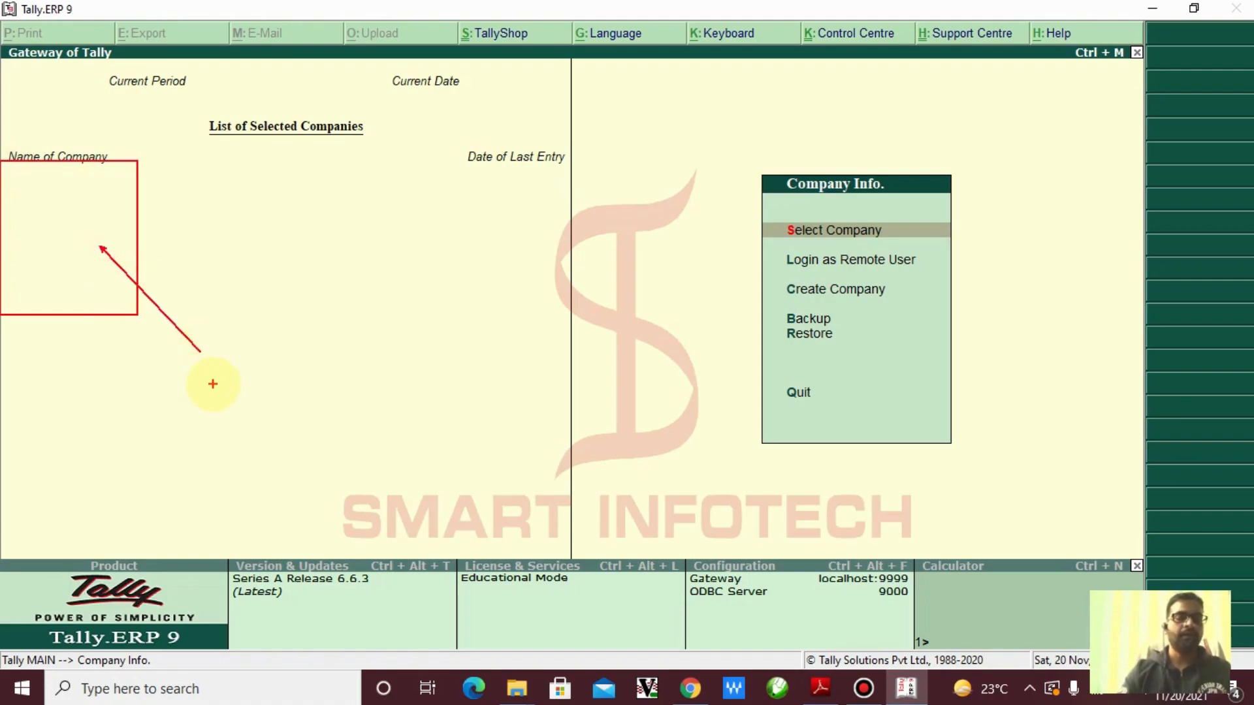
{"action": "key", "text": "Escape"}
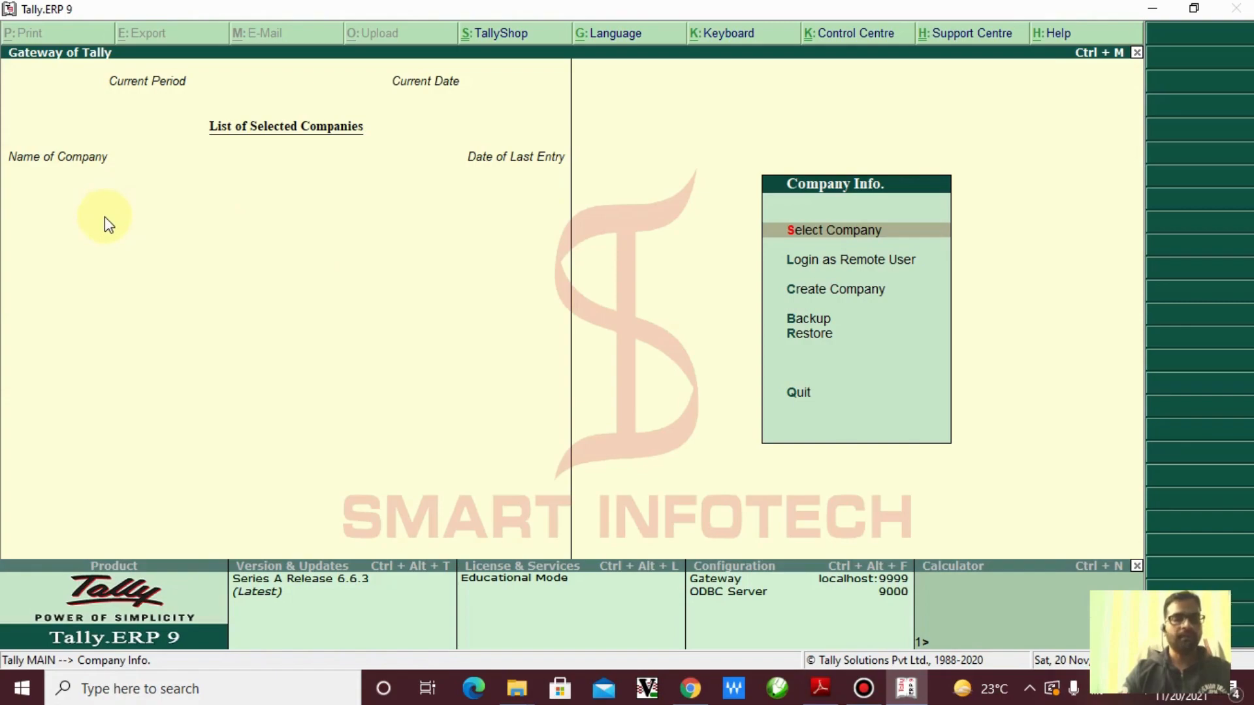
{"action": "mouse_move", "coordinate": [7, 171]}
{"action": "left_mouse_down"}
{"action": "mouse_move", "coordinate": [84, 266]}
{"action": "mouse_move", "coordinate": [153, 384]}
{"action": "left_mouse_up"}
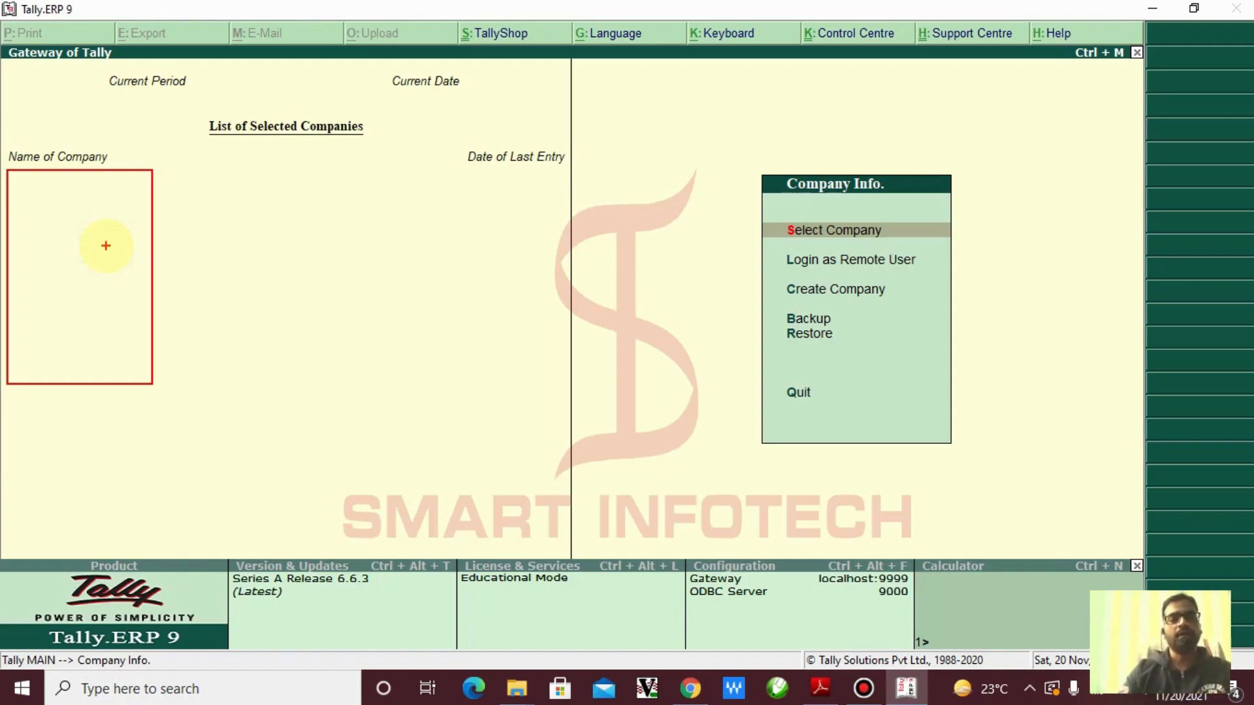
{"action": "key", "text": "Escape"}
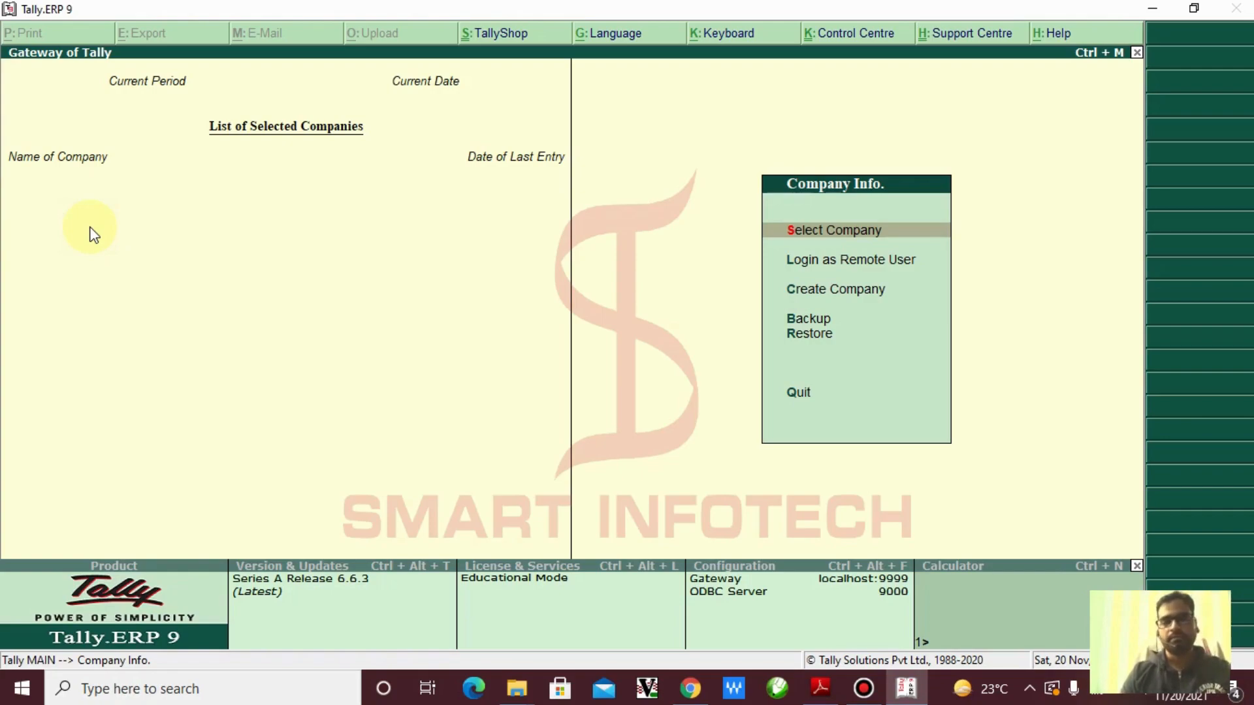
{"action": "key", "text": "Down"}
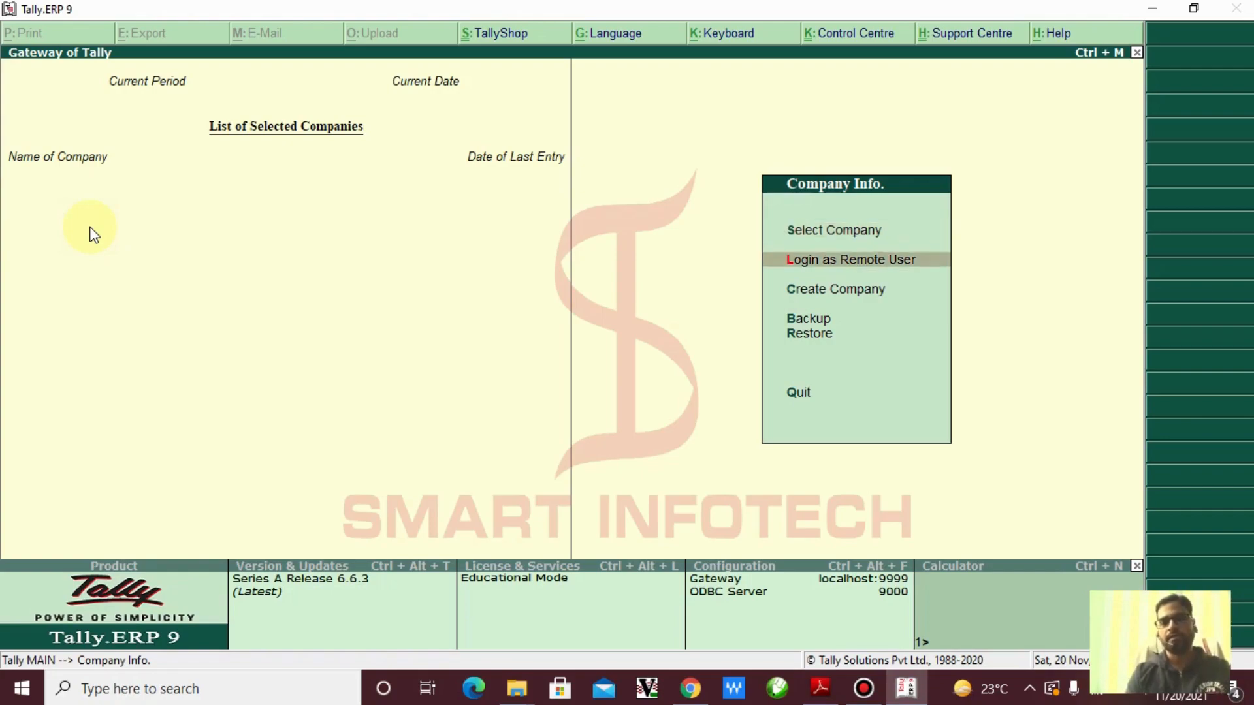
{"action": "key", "text": "Up"}
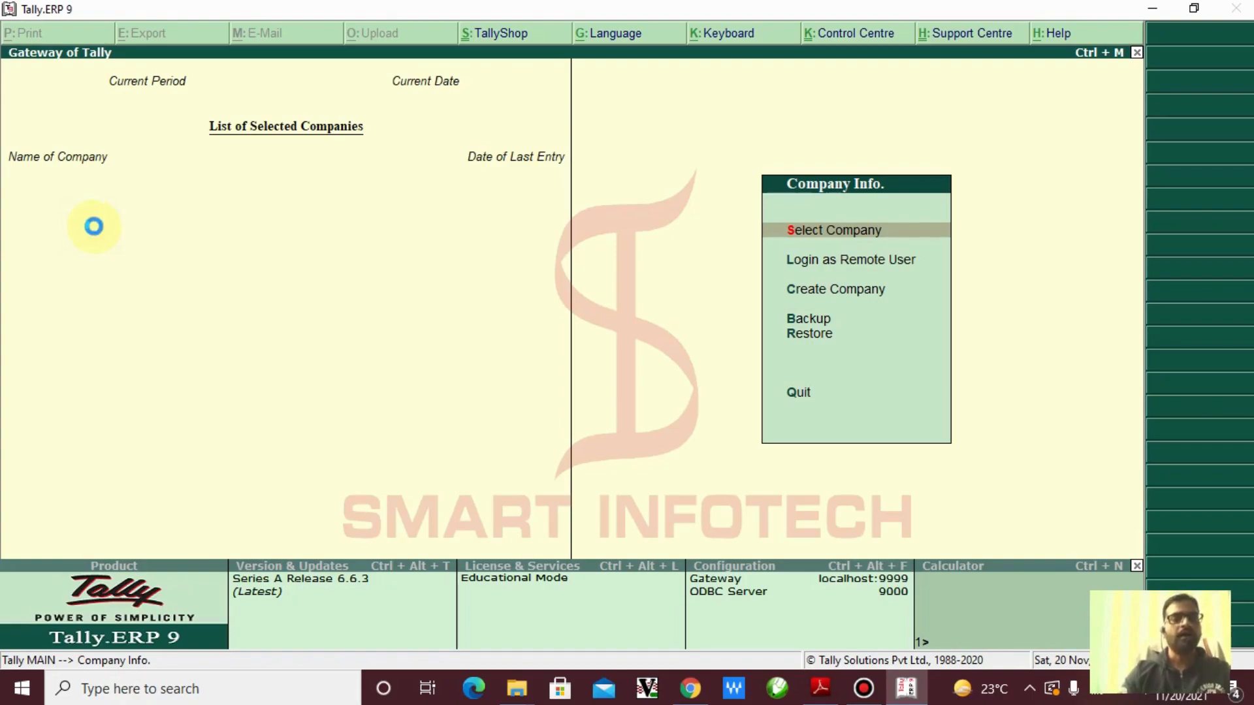
{"action": "key", "text": "Return"}
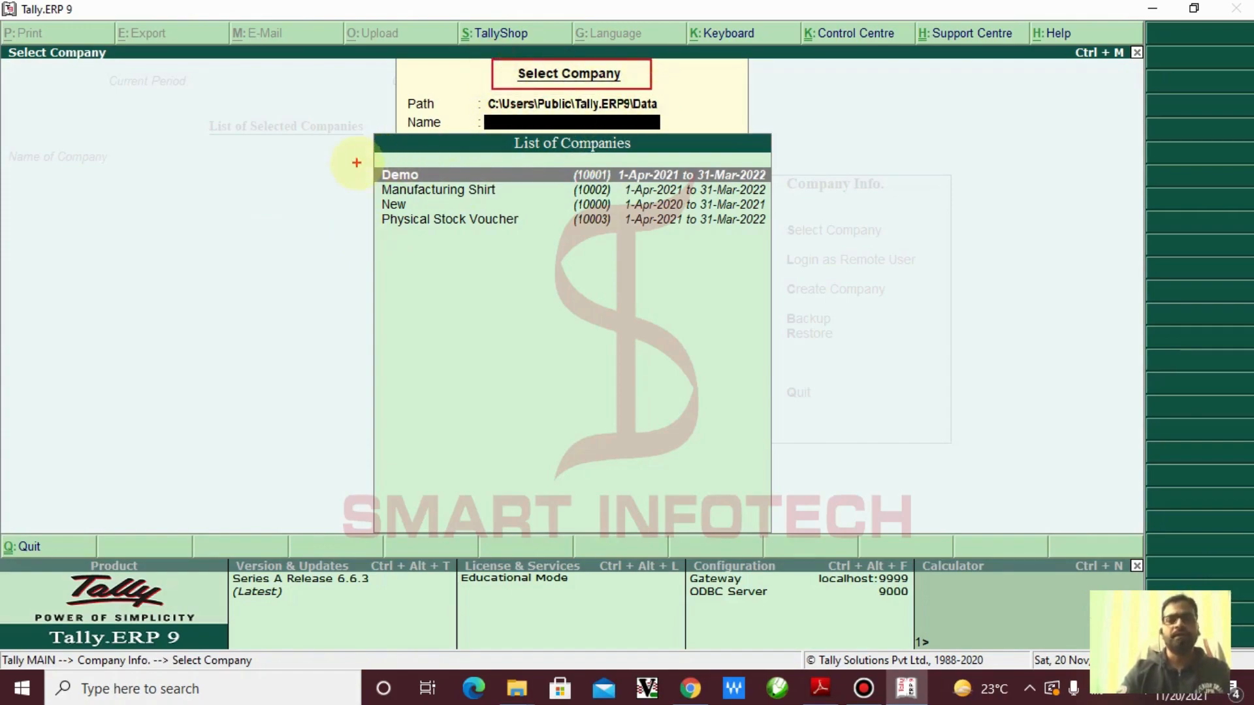
Box and cross out the existing companies list, then close the list
{"action": "mouse_move", "coordinate": [356, 155]}
{"action": "left_mouse_down"}
{"action": "mouse_move", "coordinate": [521, 207]}
{"action": "mouse_move", "coordinate": [799, 246]}
{"action": "mouse_move", "coordinate": [900, 230]}
{"action": "left_mouse_up"}
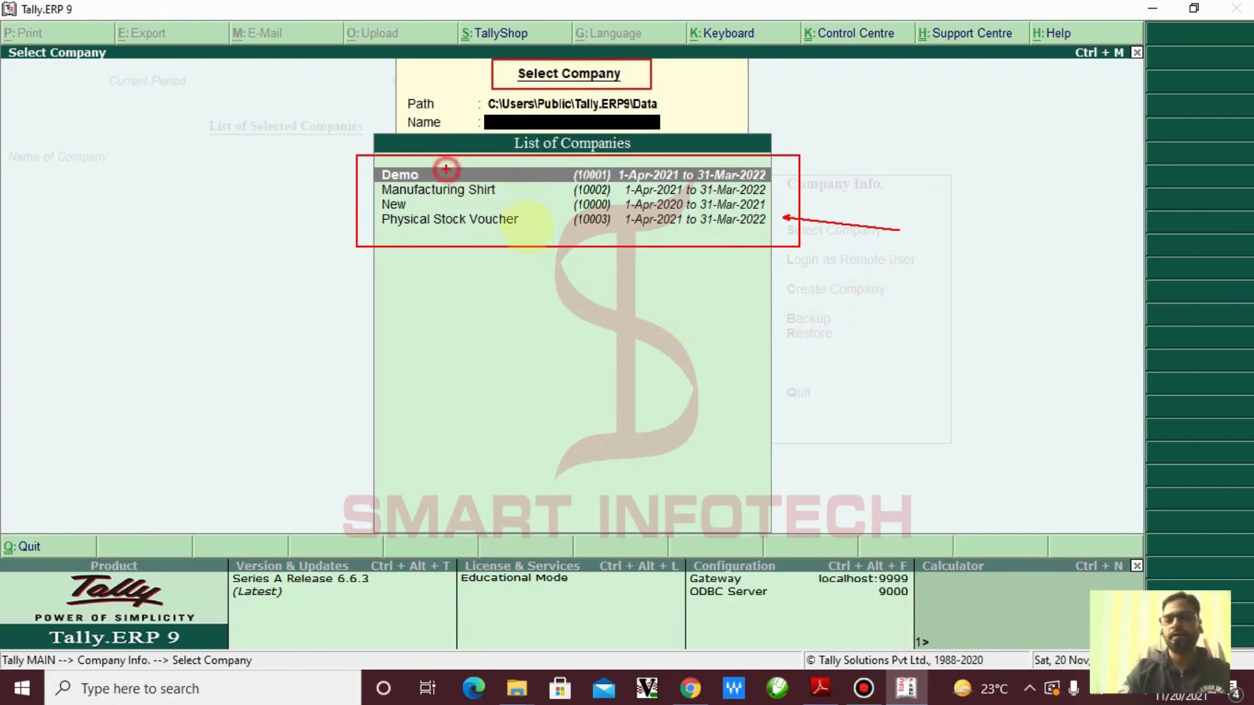
{"action": "left_click_drag", "start_coordinate": [447, 171], "coordinate": [543, 237]}
{"action": "left_click_drag", "start_coordinate": [544, 173], "coordinate": [444, 235]}
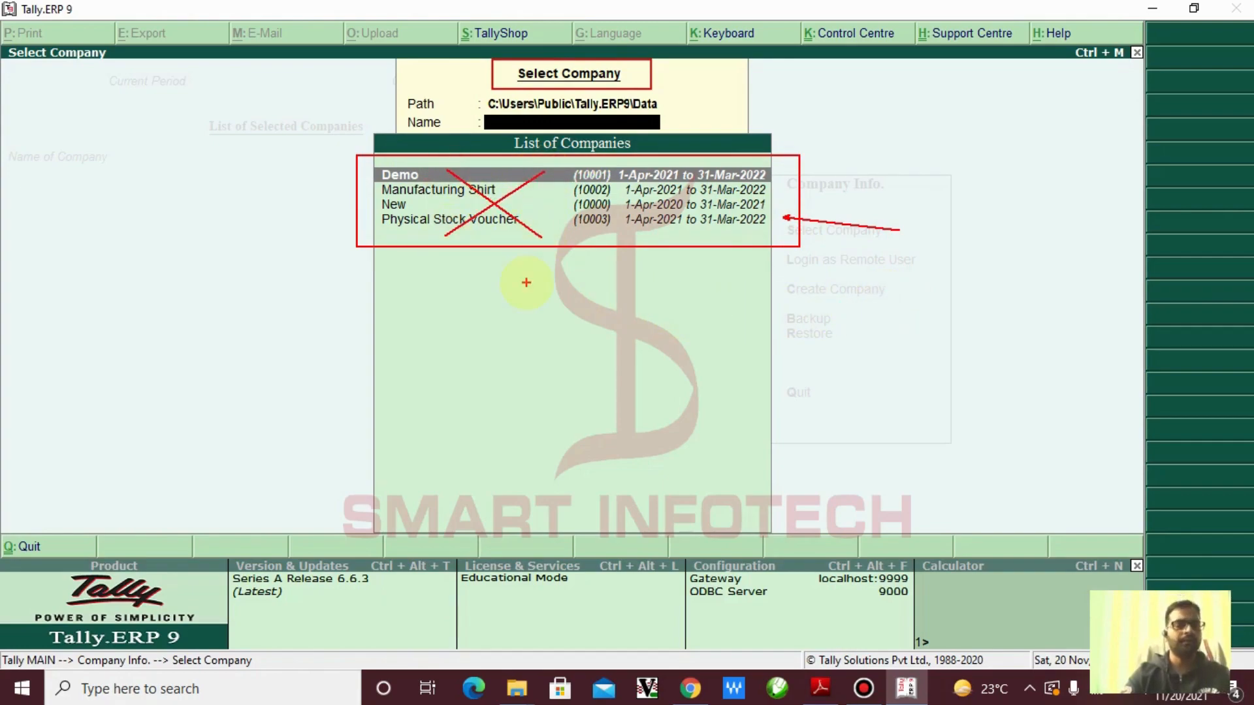
{"action": "key", "text": "Escape"}
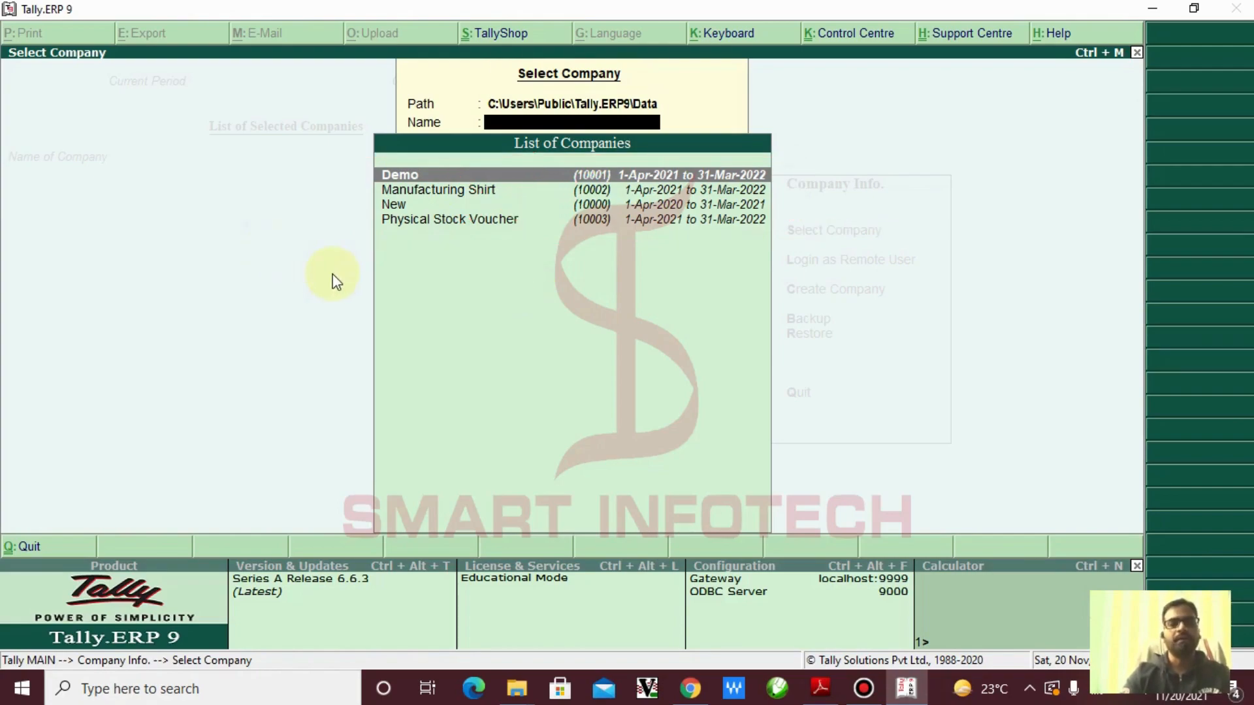
{"action": "key", "text": "Escape"}
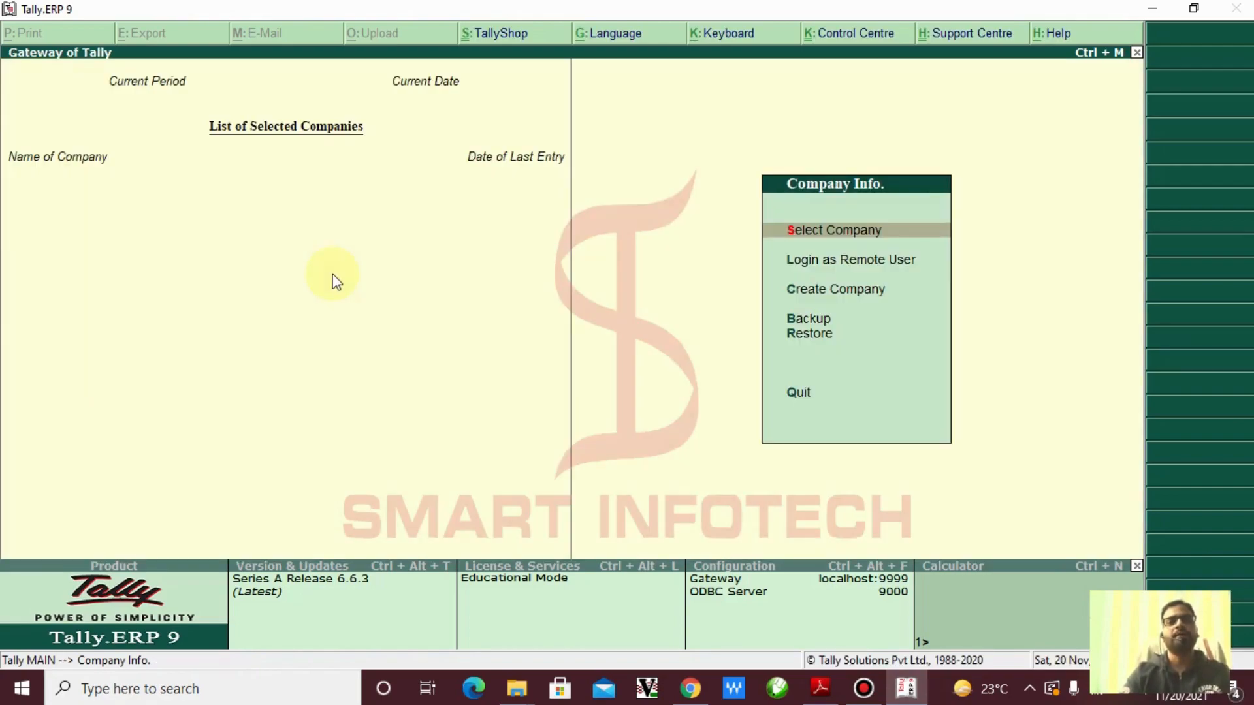
Highlight Create Company in the Company Info menu and start creating a new company
{"action": "key", "text": "ctrl+2"}
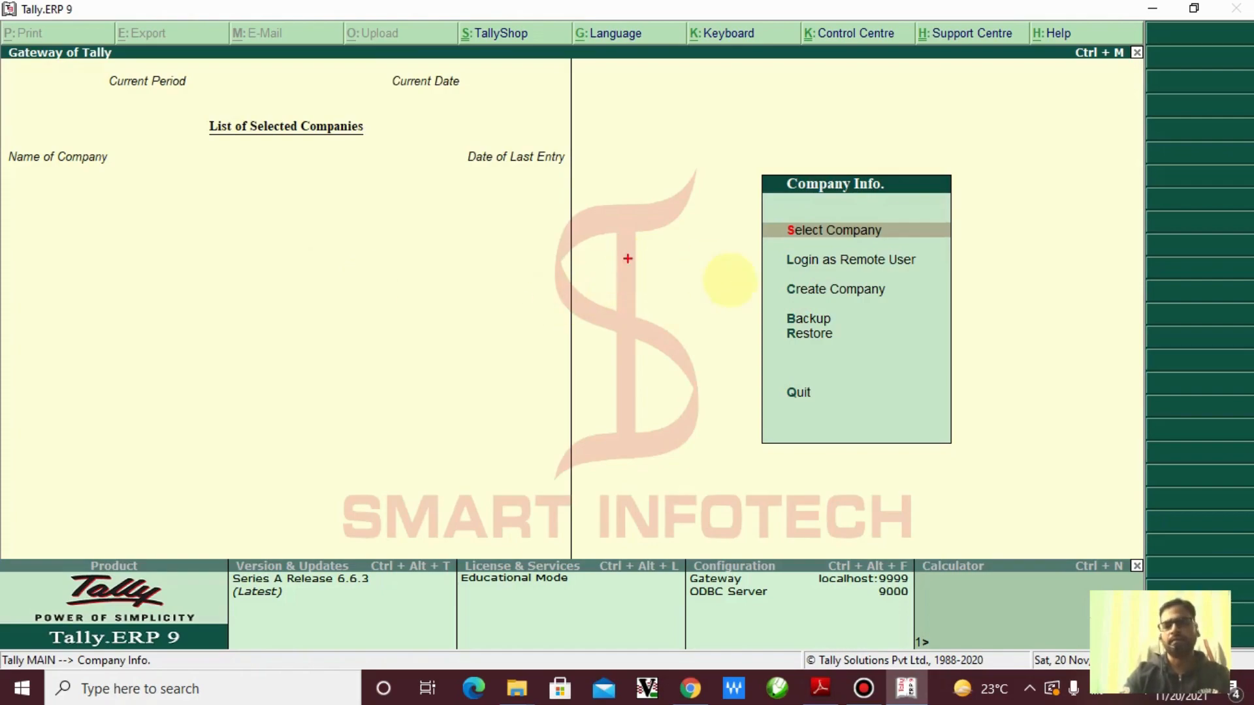
{"action": "left_click_drag", "start_coordinate": [731, 272], "coordinate": [927, 303]}
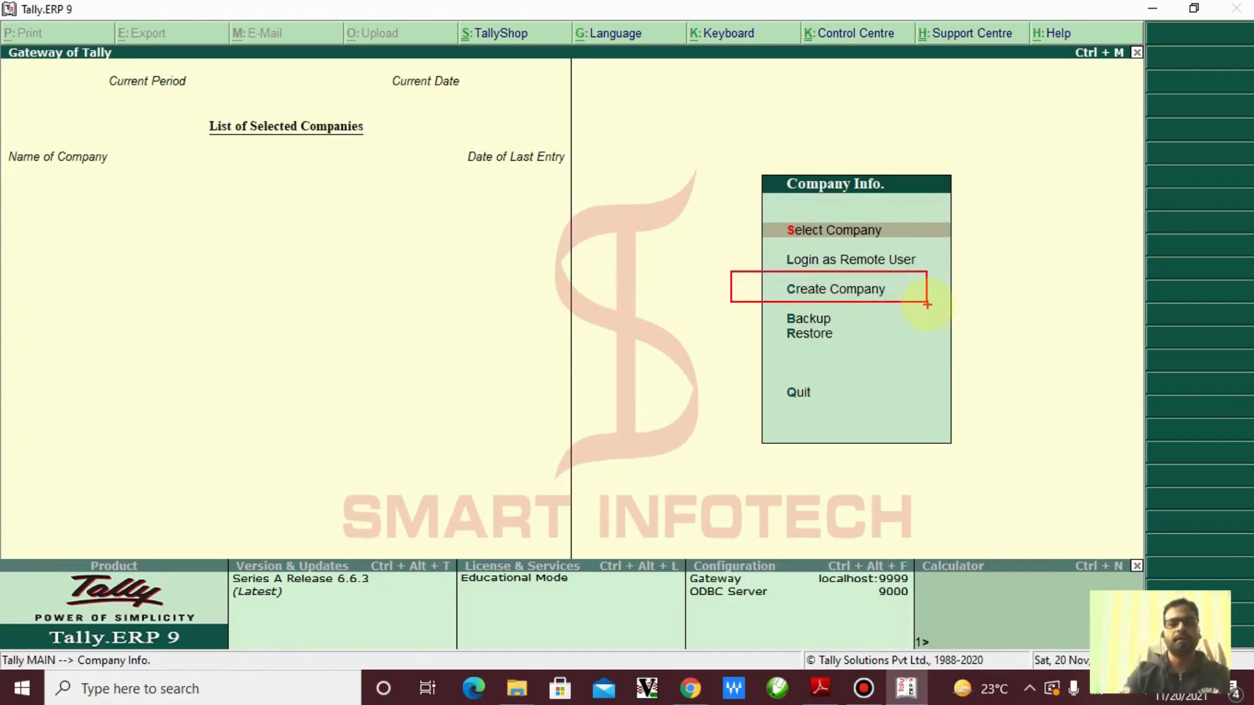
{"action": "key", "text": "Escape"}
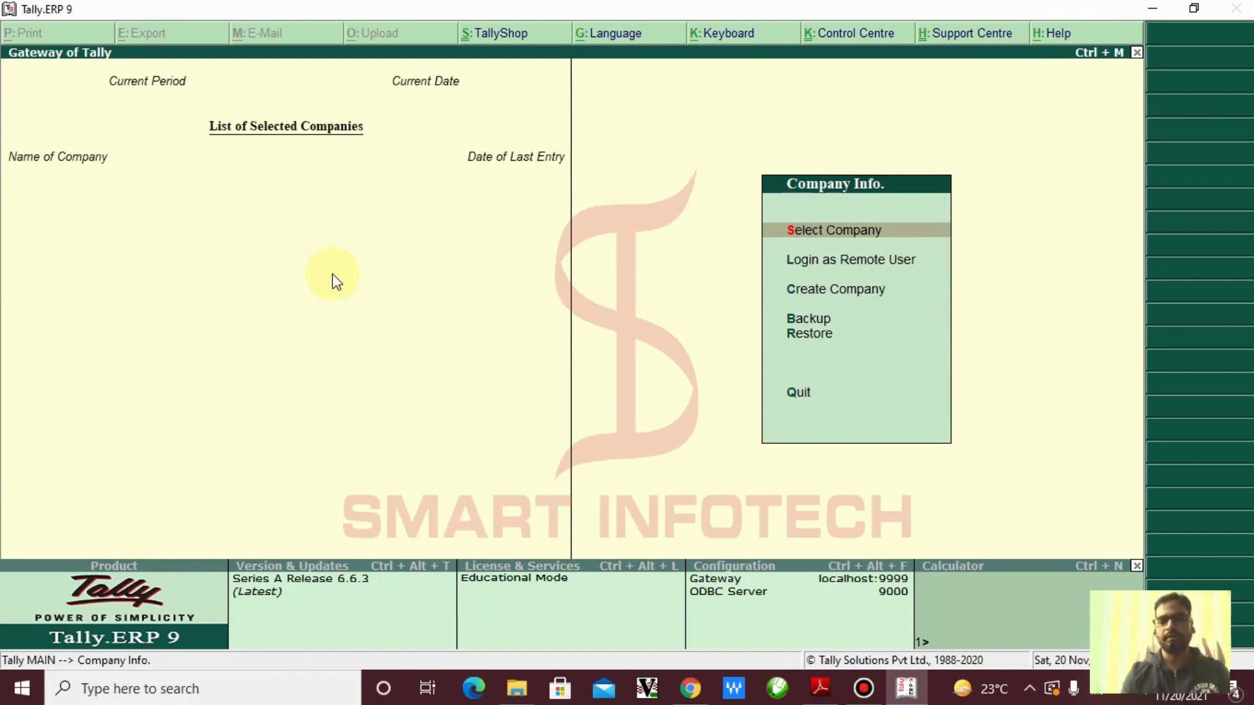
{"action": "key", "text": "Down"}
{"action": "key", "text": "Down"}
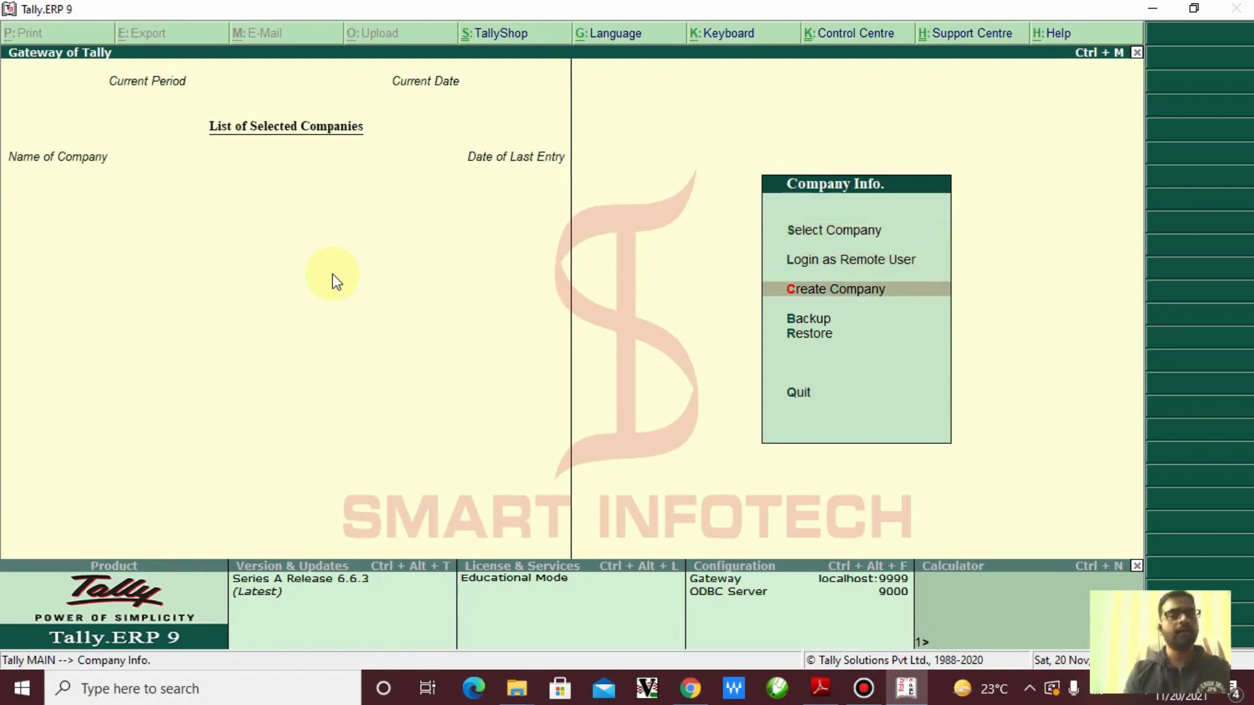
{"action": "key", "text": "Return"}
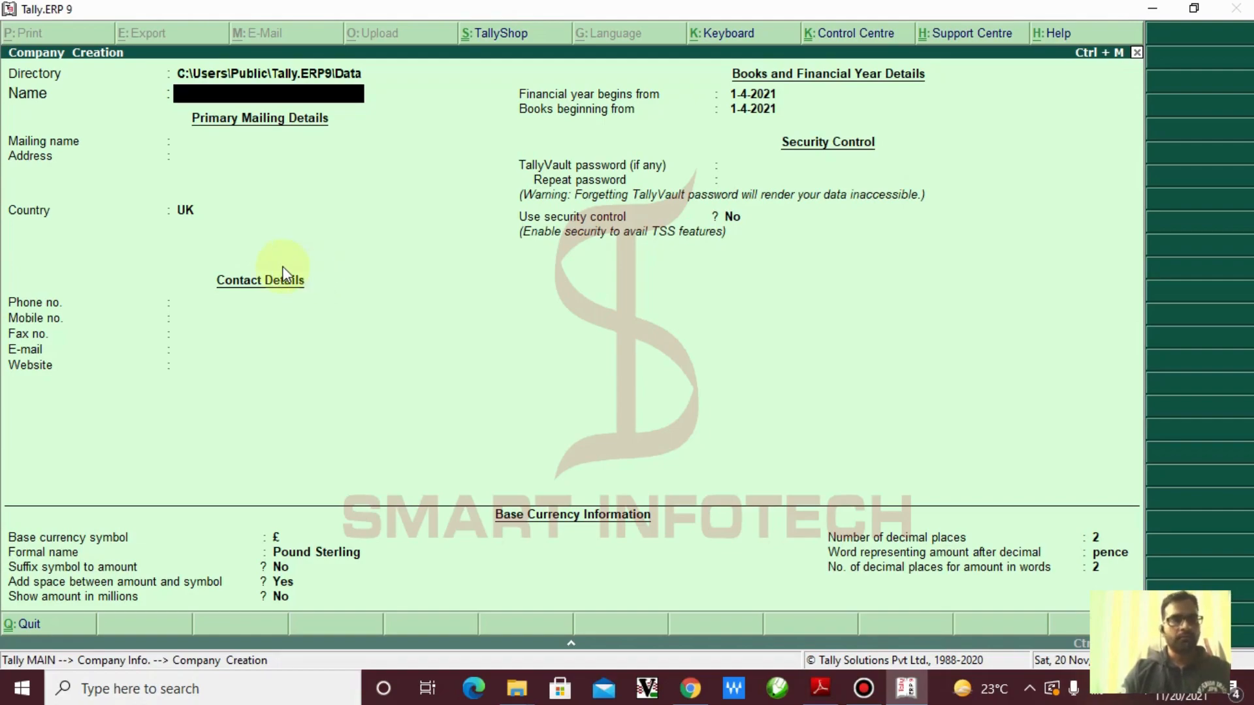
{"action": "key", "text": "ctrl+2"}
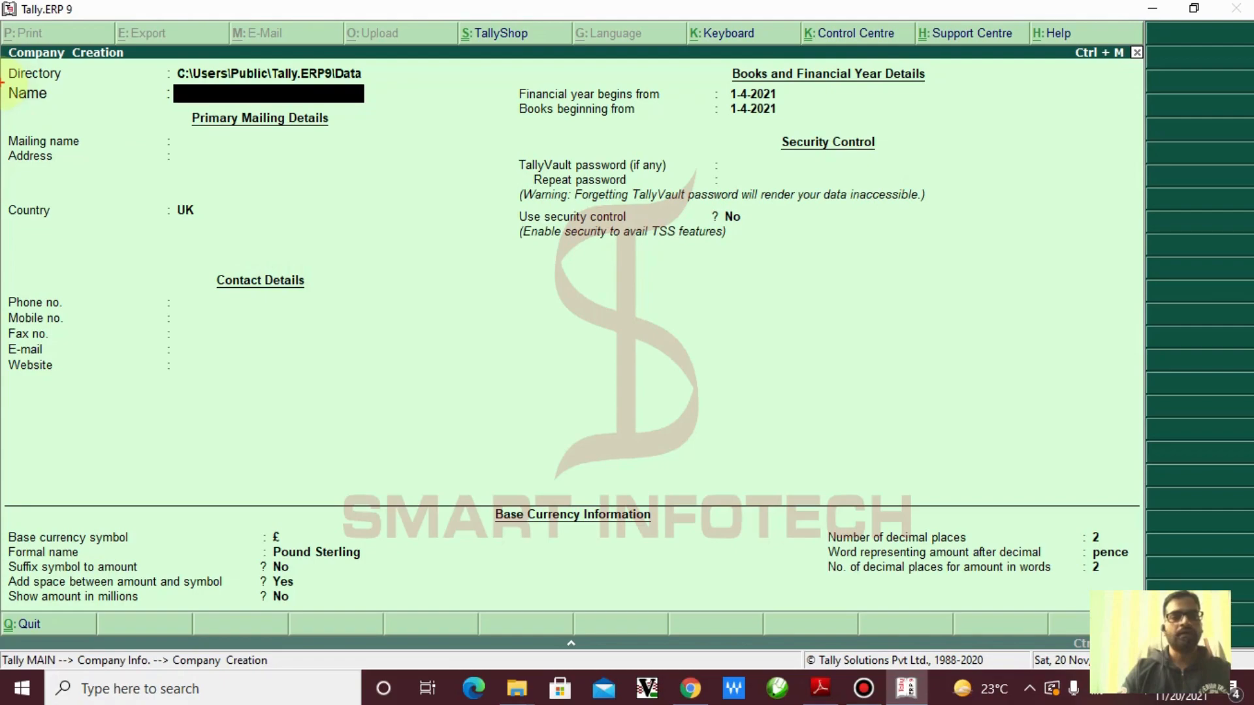
{"action": "mouse_move", "coordinate": [2, 82]}
{"action": "left_mouse_down"}
{"action": "mouse_move", "coordinate": [137, 112]}
{"action": "mouse_move", "coordinate": [390, 109]}
{"action": "left_mouse_up"}
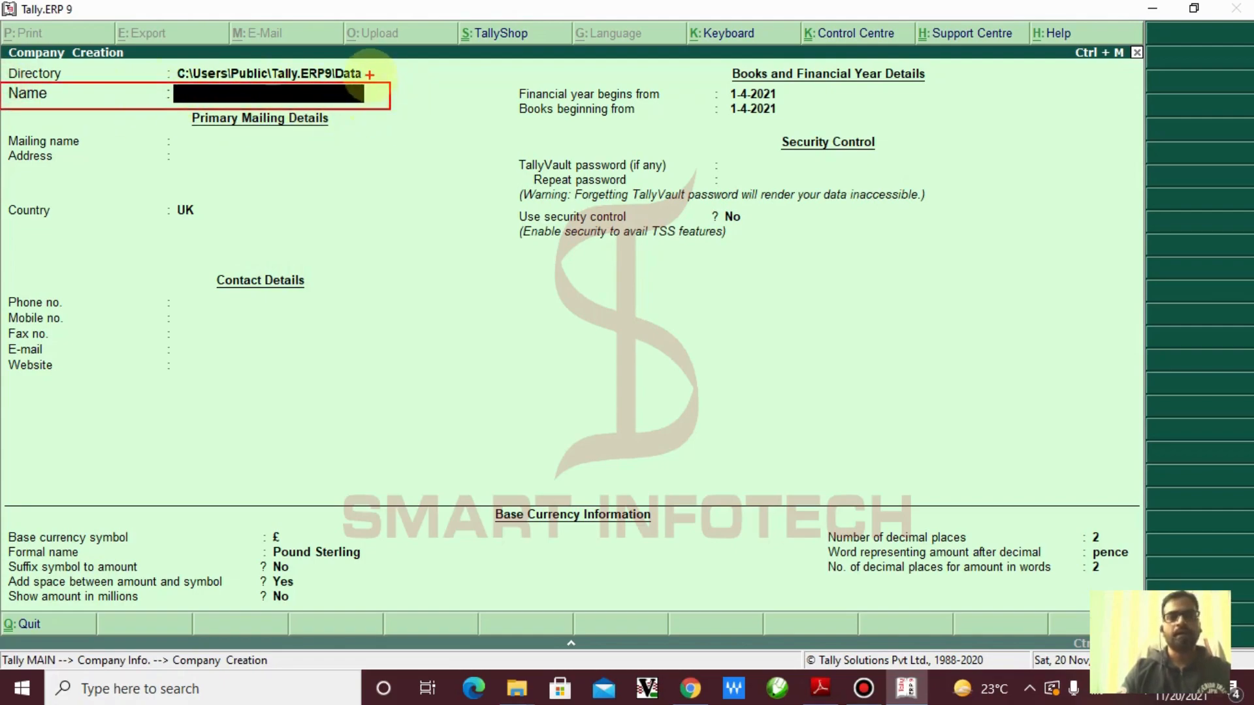
{"action": "left_click_drag", "start_coordinate": [371, 71], "coordinate": [475, 70]}
{"action": "key", "text": "Escape"}
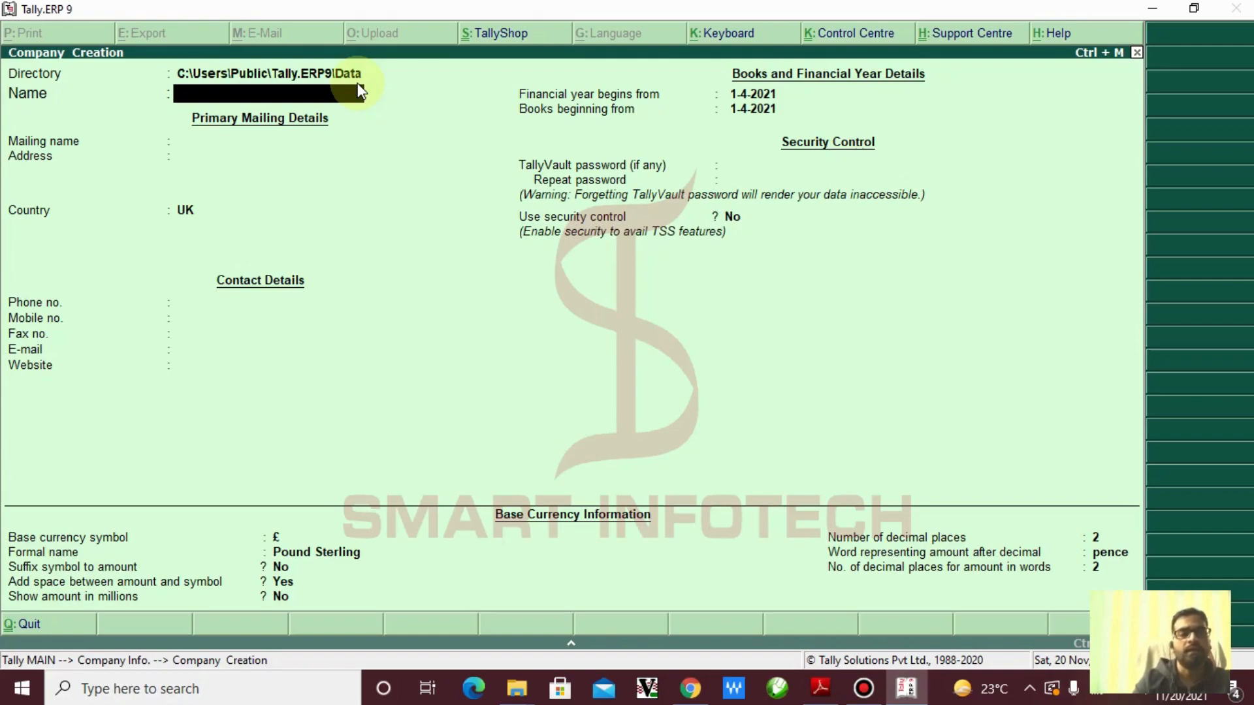
Enter D:\Smart\Data as the company's Directory path
{"action": "key", "text": "BackSpace"}
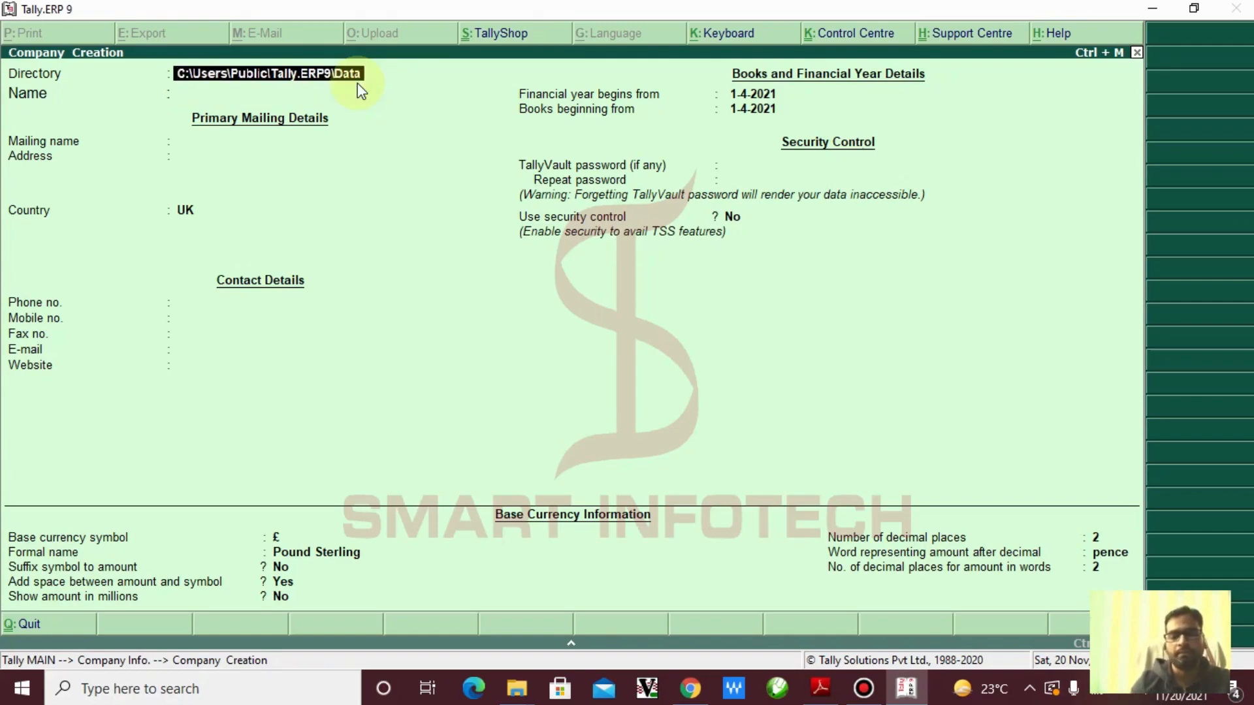
{"action": "key", "text": "Return"}
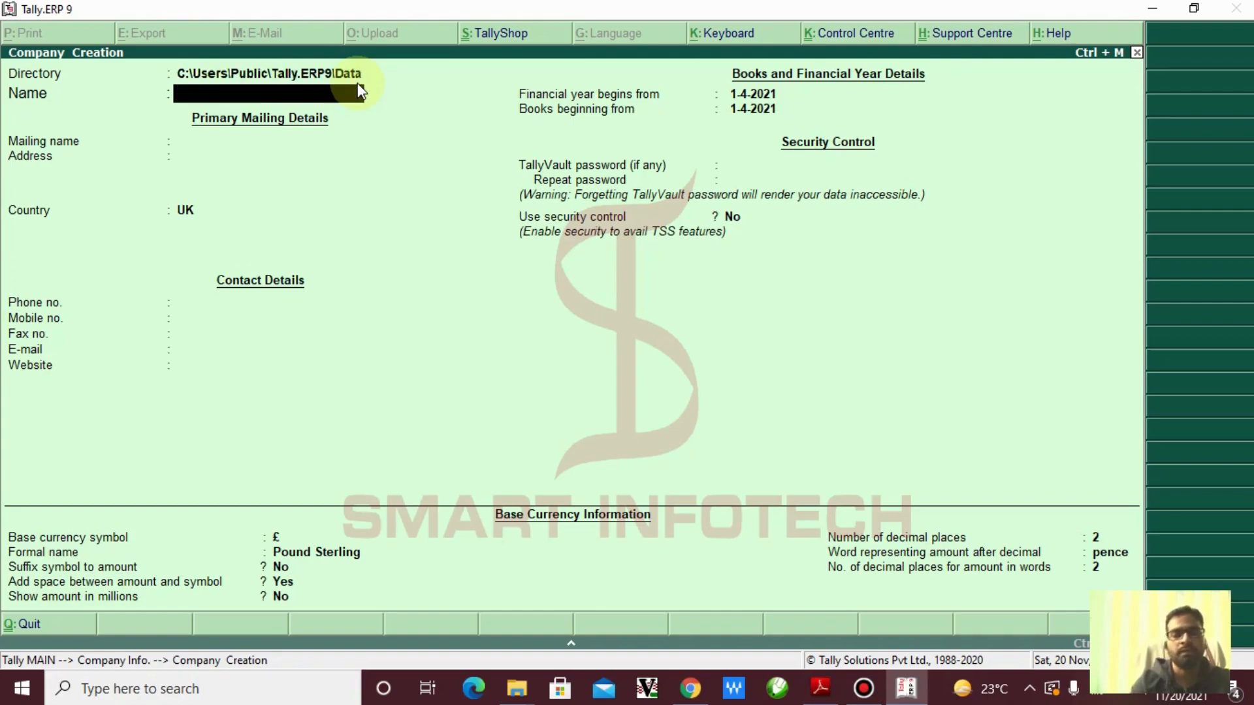
{"action": "key", "text": "BackSpace"}
{"action": "key", "text": "Return"}
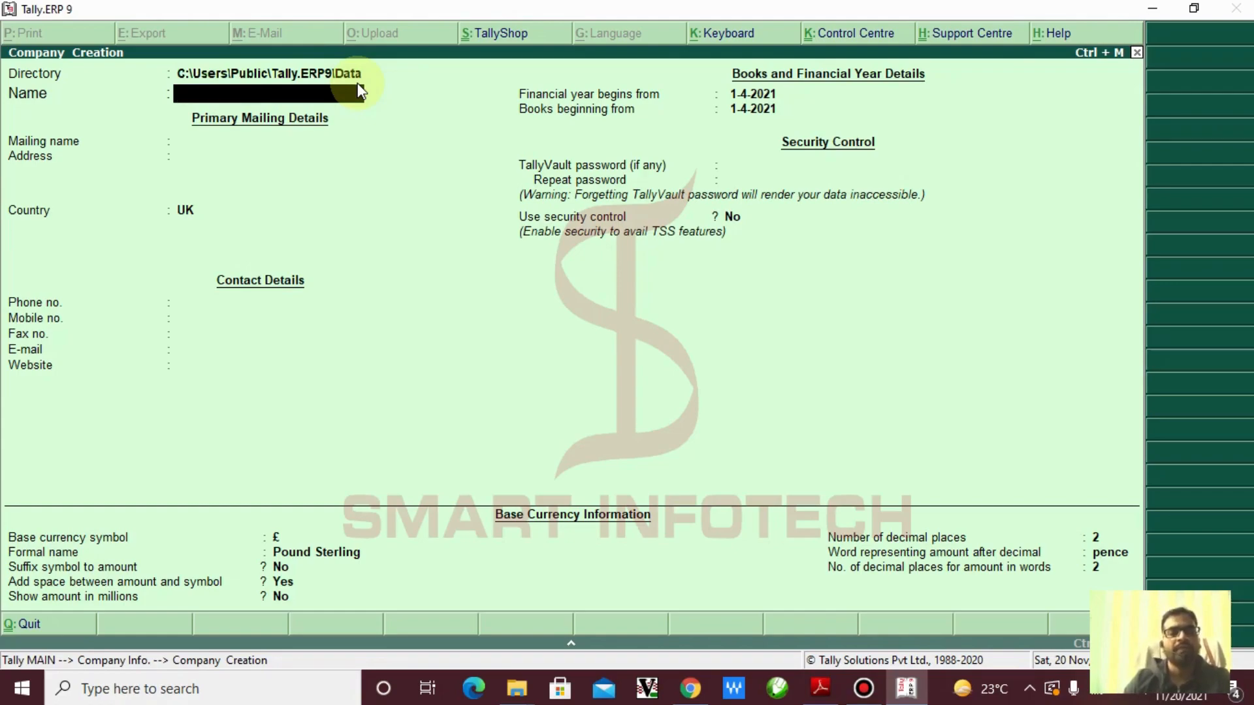
{"action": "key", "text": "BackSpace"}
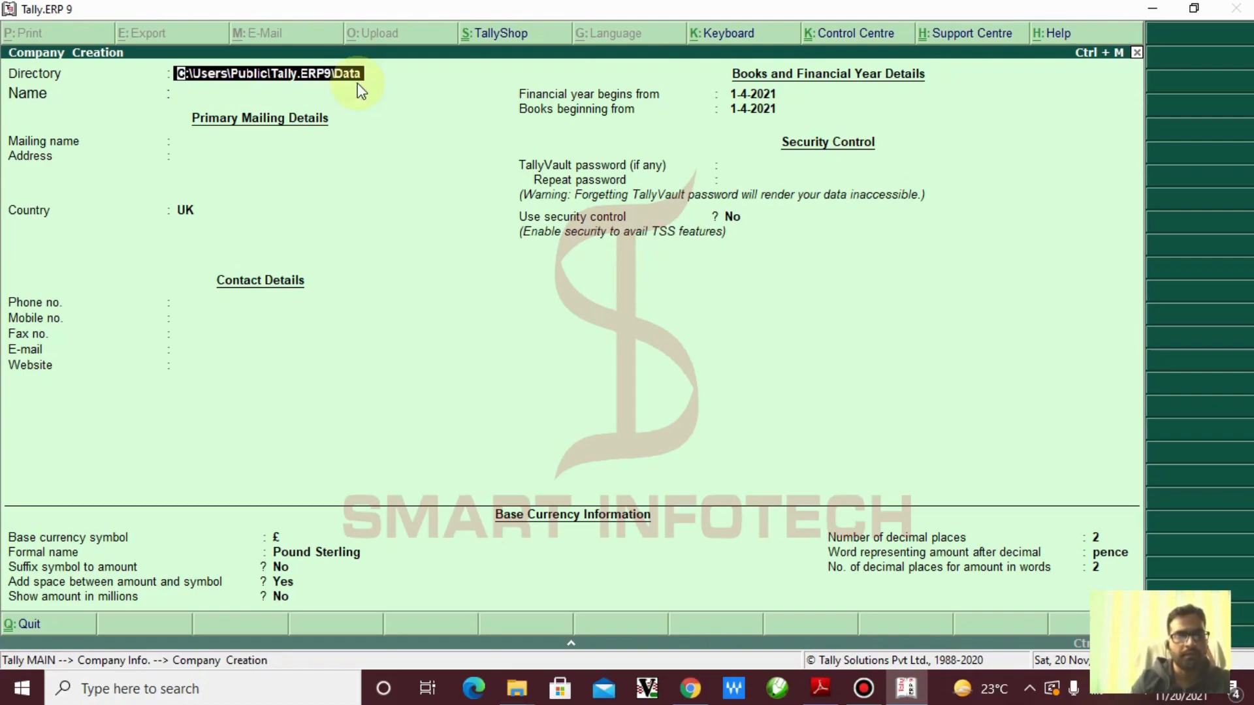
{"action": "type", "text": "D"}
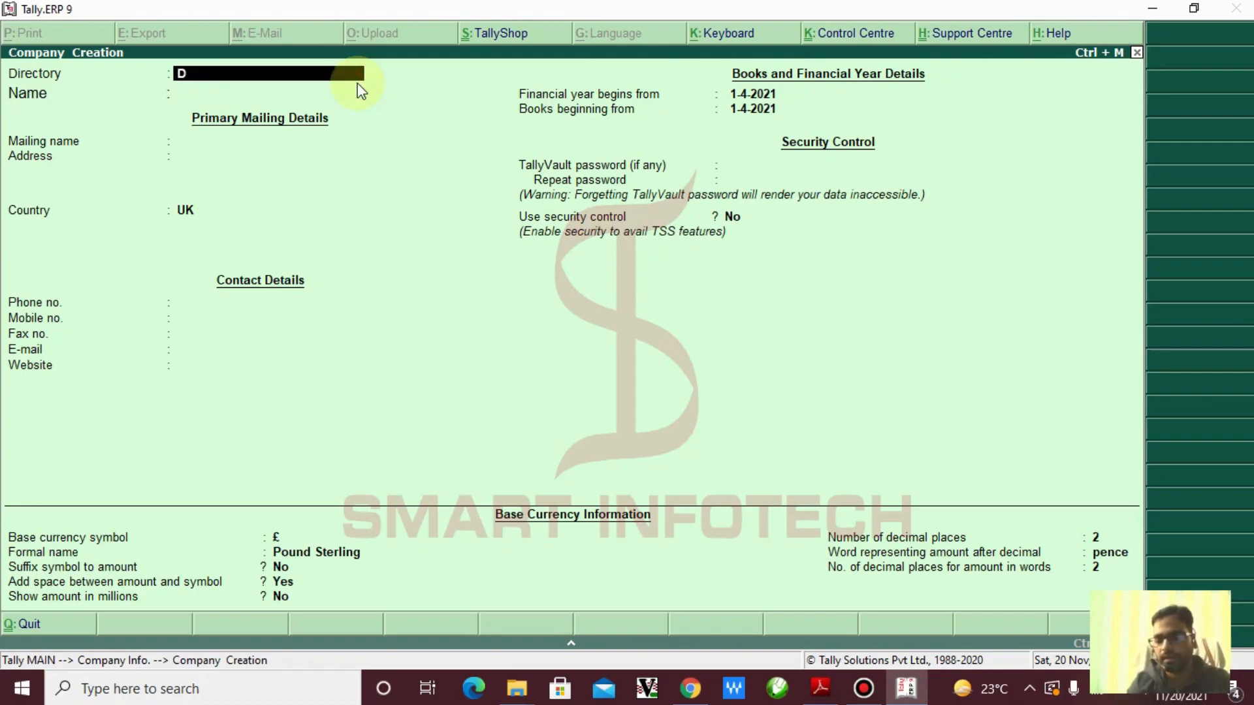
{"action": "type", "text": ":"}
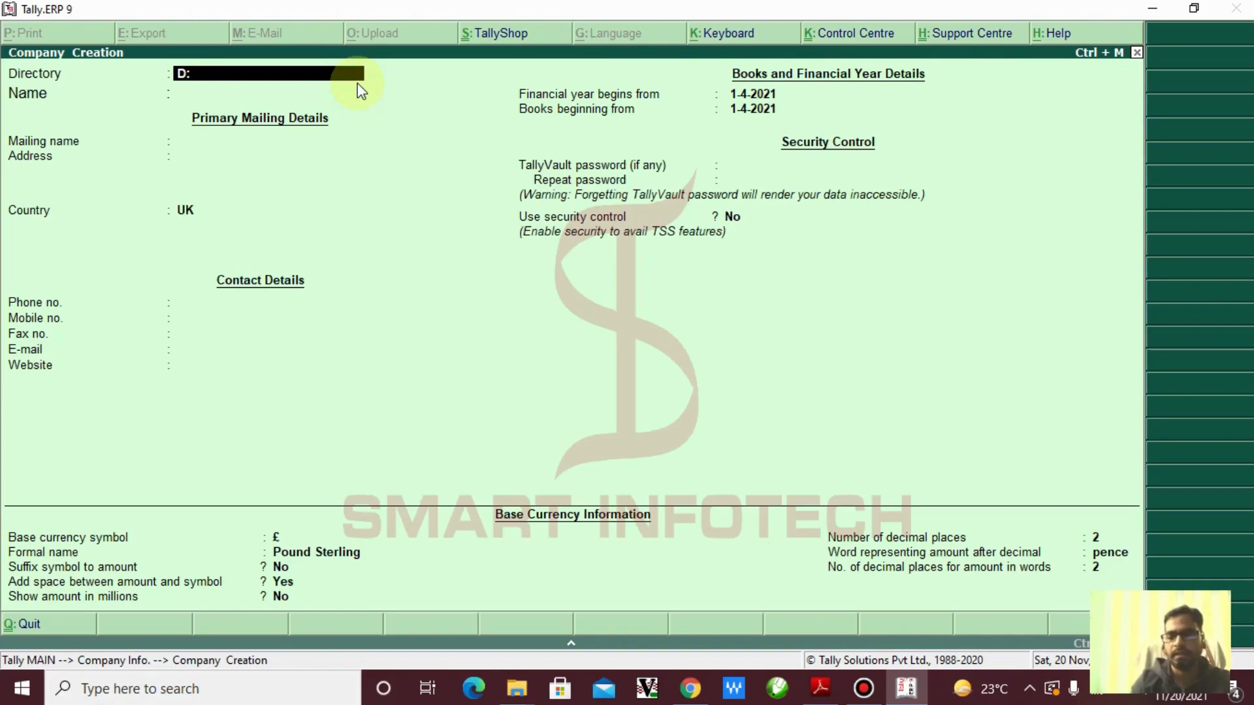
{"action": "type", "text": "\\"}
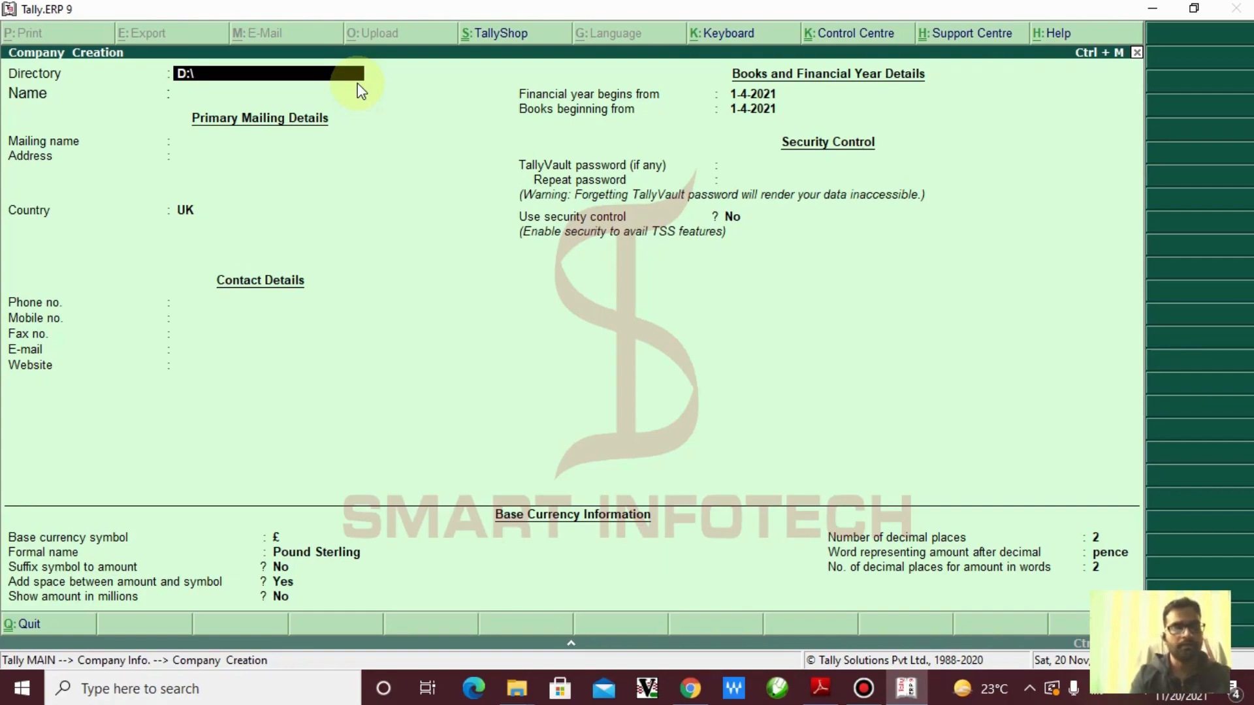
{"action": "type", "text": "Smart"}
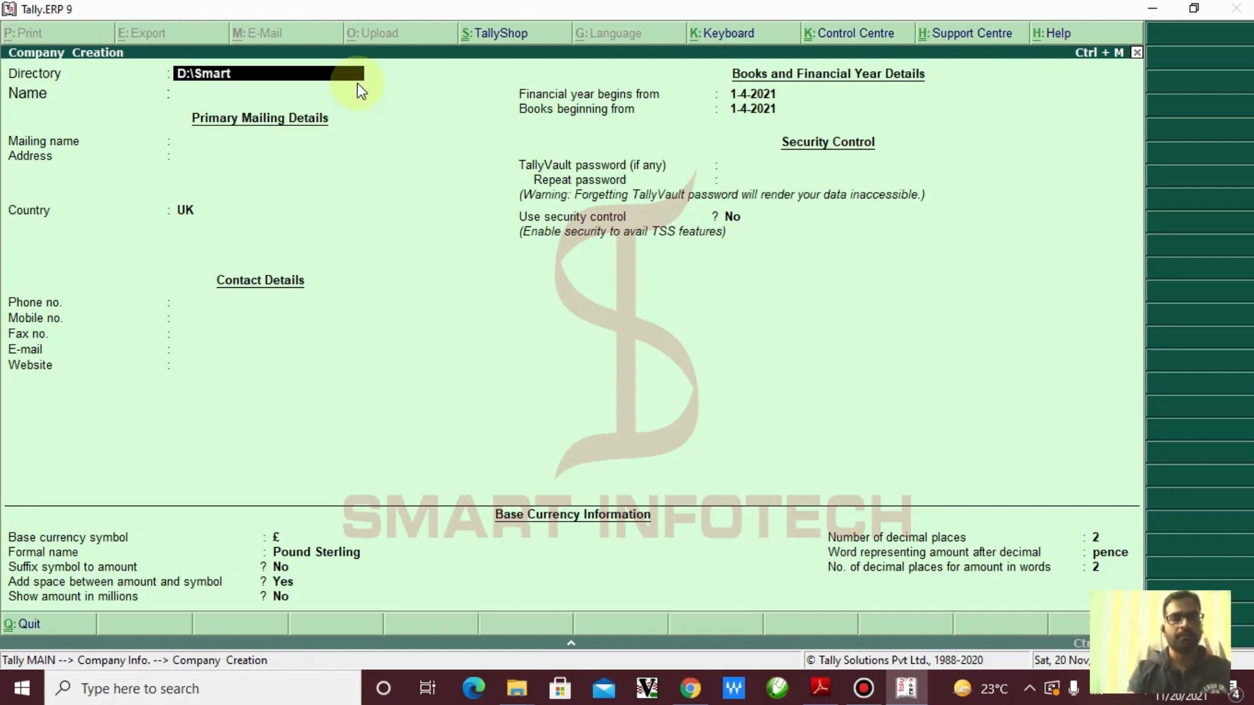
{"action": "type", "text": "\\"}
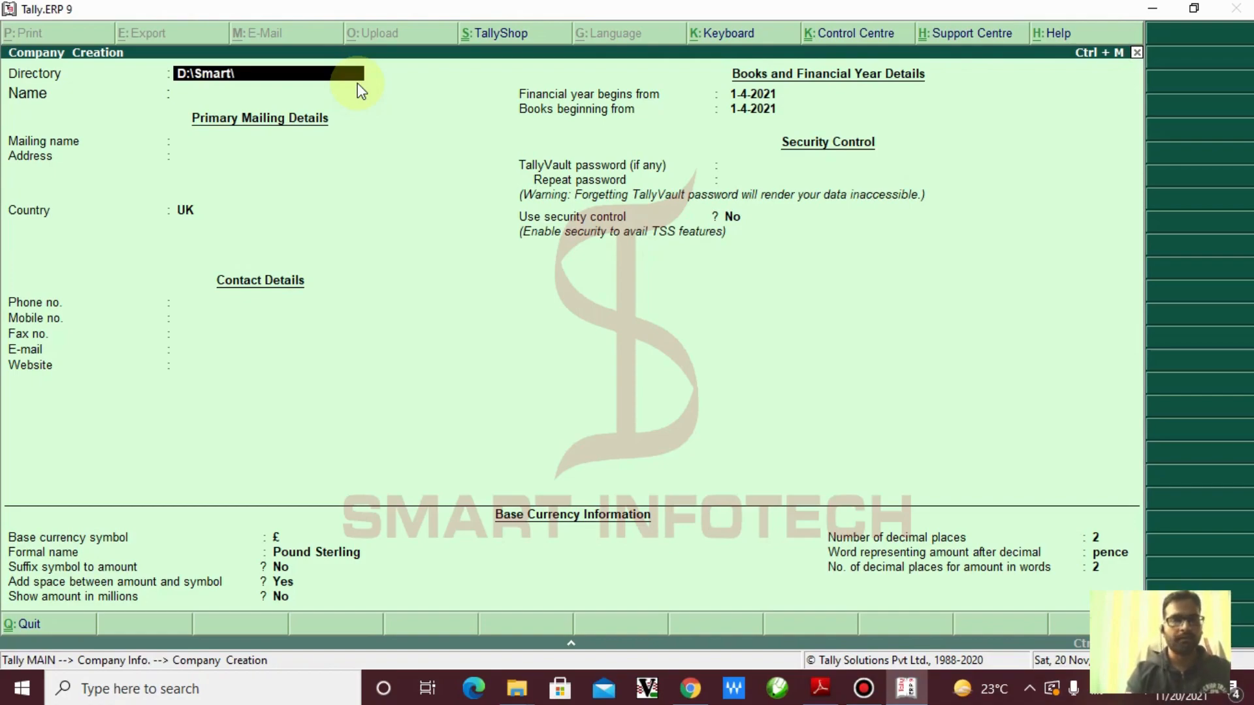
{"action": "type", "text": "Data"}
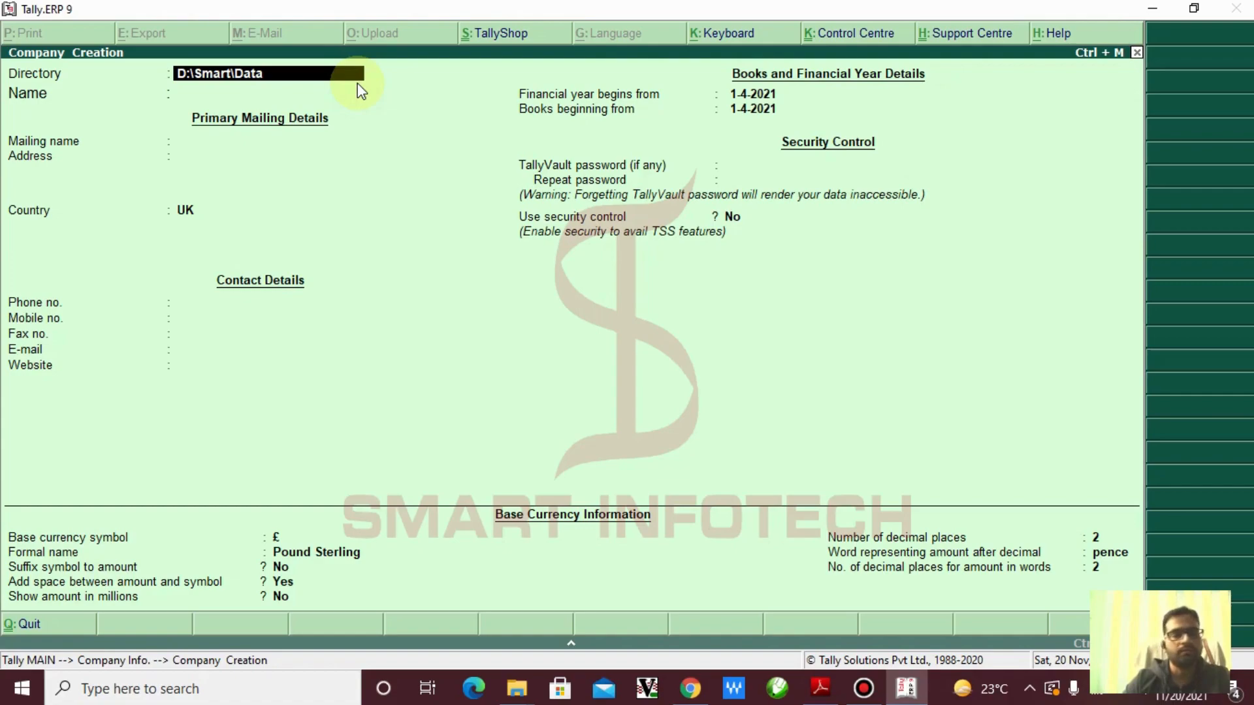
Clear the directory entry and quit Company Creation
{"action": "key", "text": "BackSpace"}
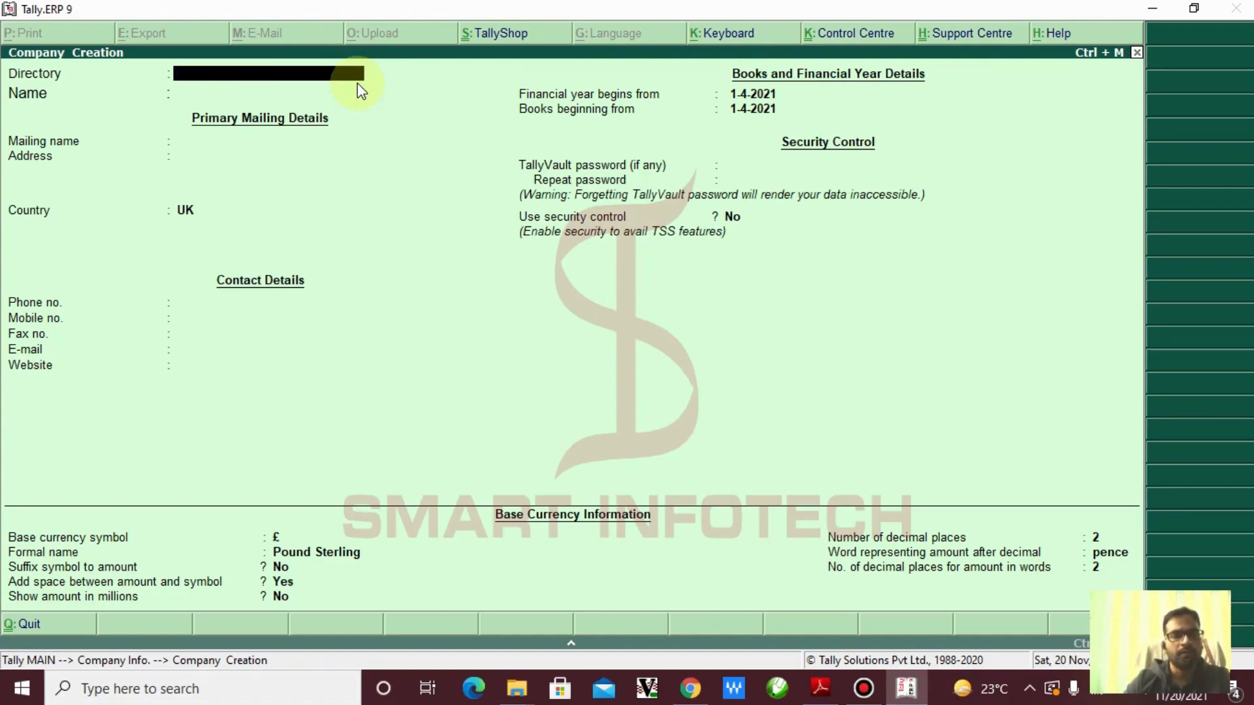
{"action": "key", "text": "Escape"}
{"action": "key", "text": "Return"}
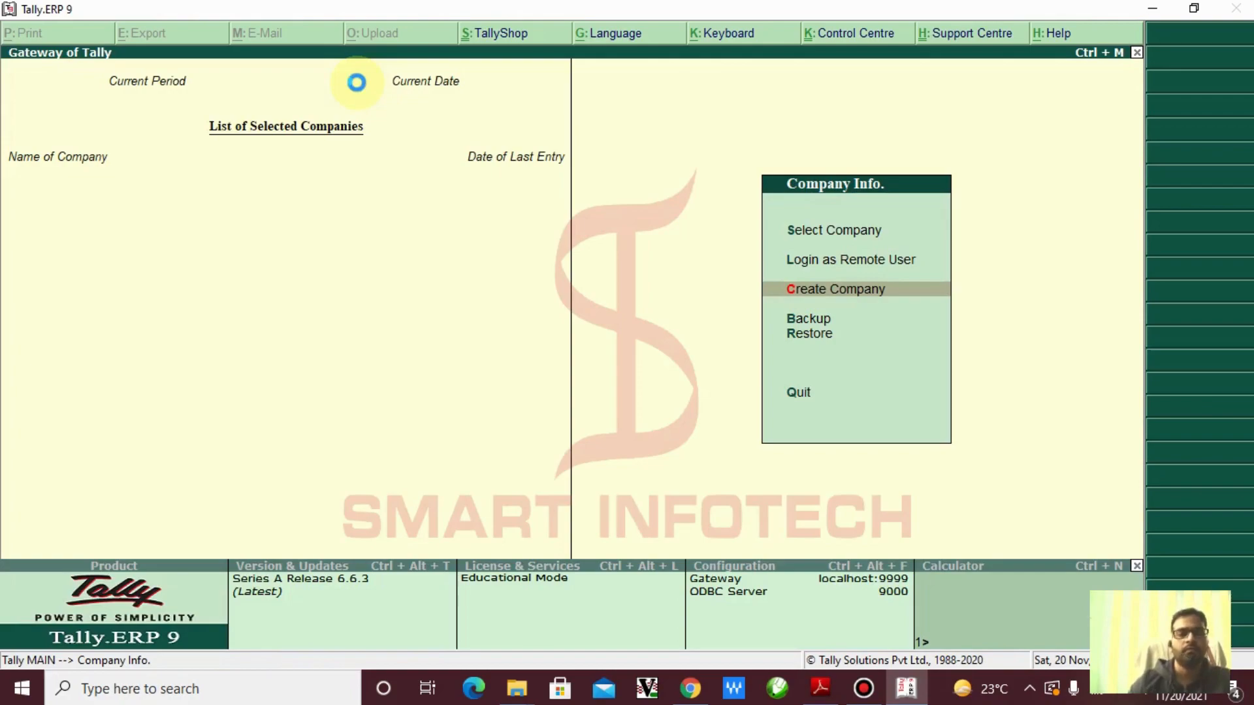
Start Create Company again and launch File Explorer with Windows+E
{"action": "key", "text": "Return"}
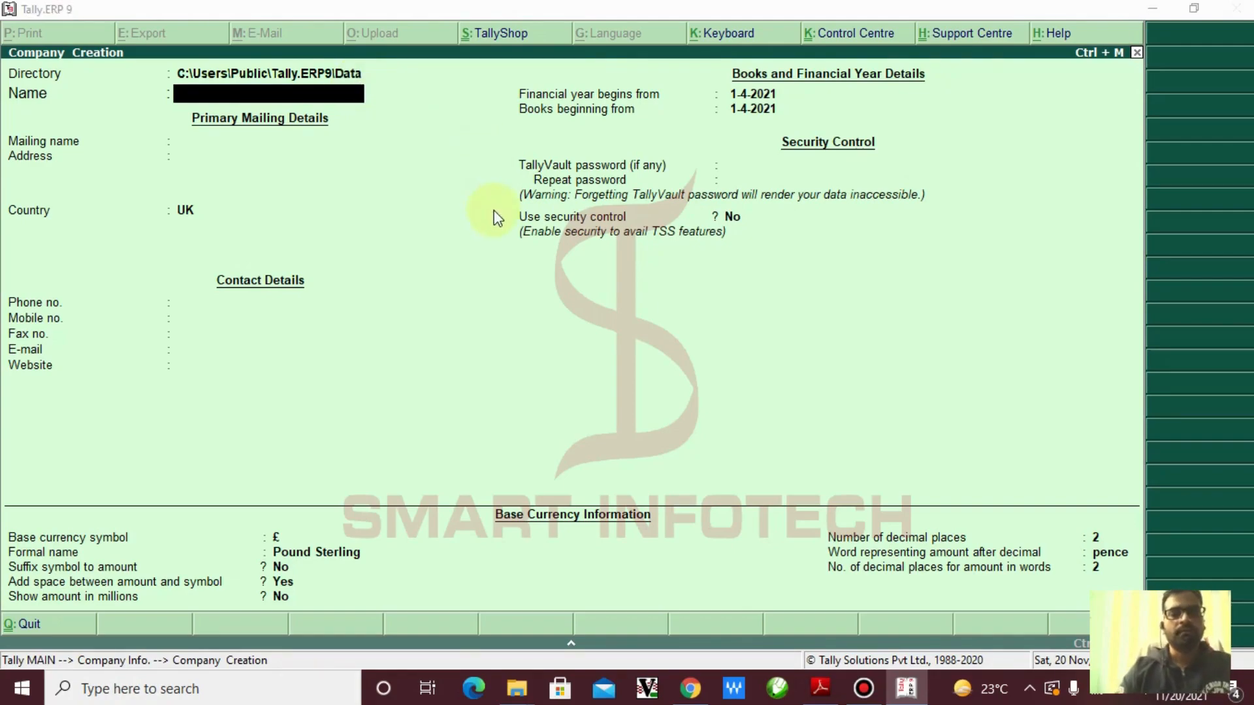
{"action": "key", "text": "super+e"}
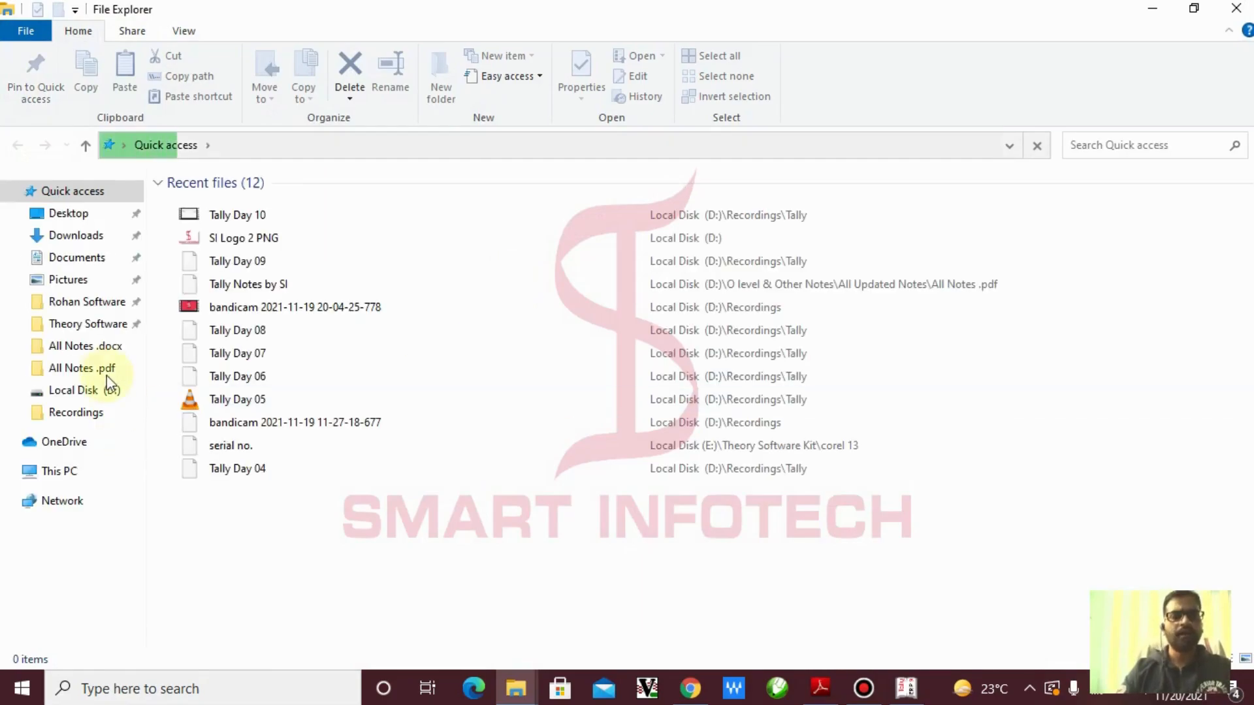
Browse This PC to C:\Users\Public\Tally.ERP9\Data
{"action": "left_click", "coordinate": [77, 471]}
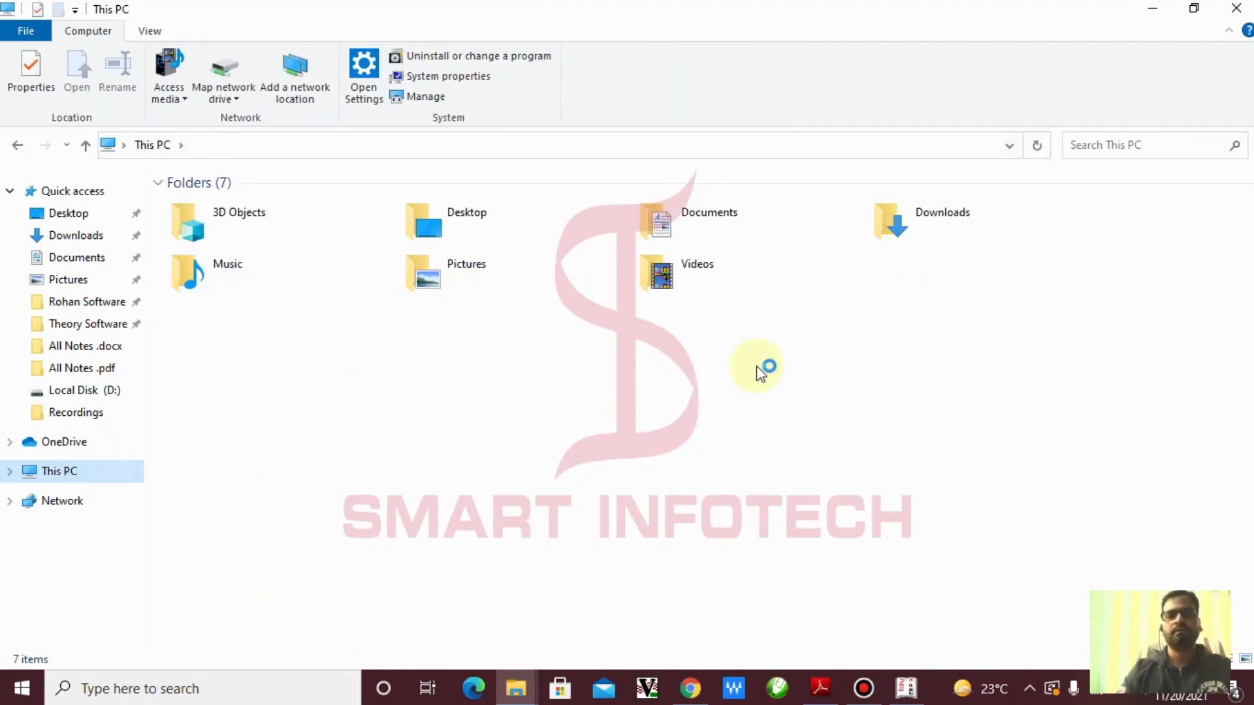
{"action": "left_click", "coordinate": [288, 342]}
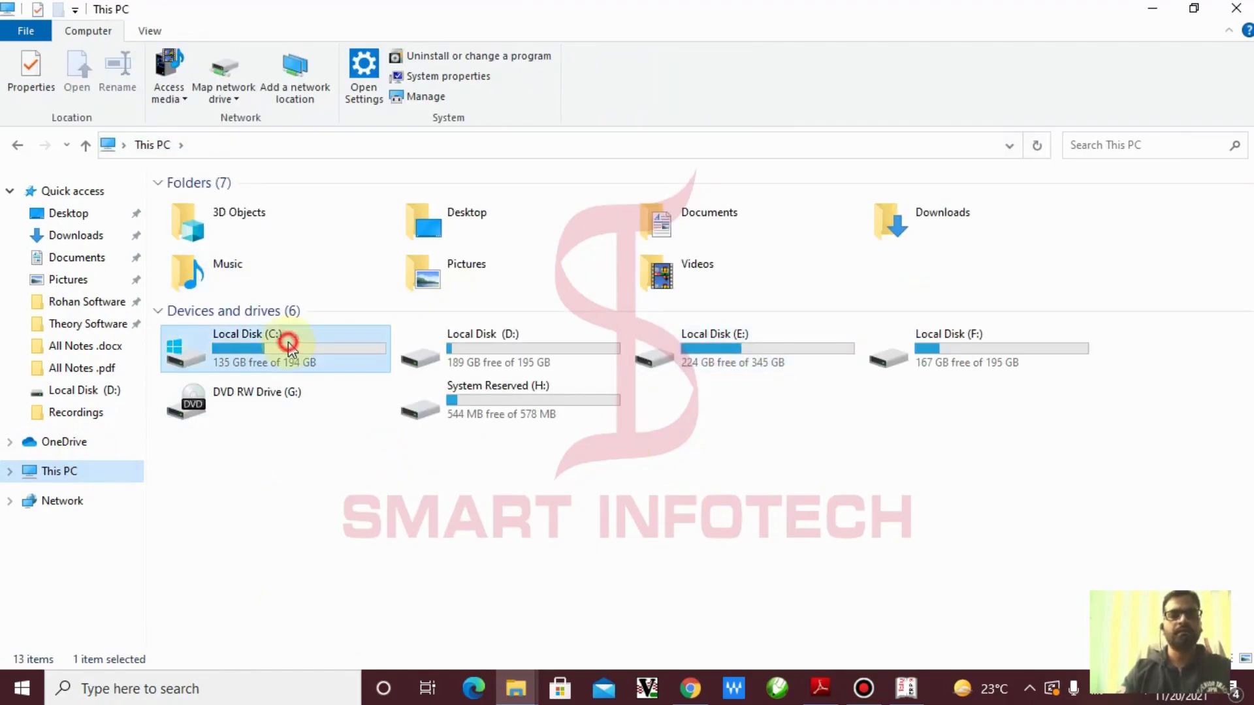
{"action": "double_click", "coordinate": [288, 342]}
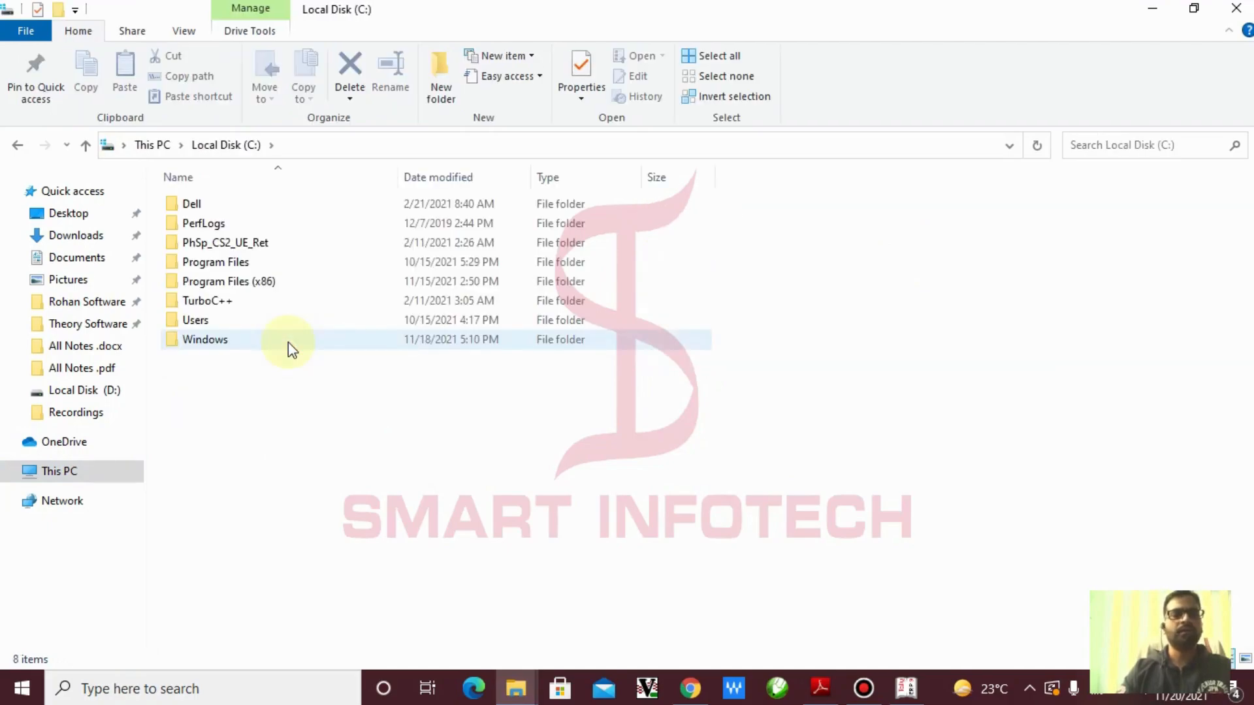
{"action": "left_click", "coordinate": [199, 320]}
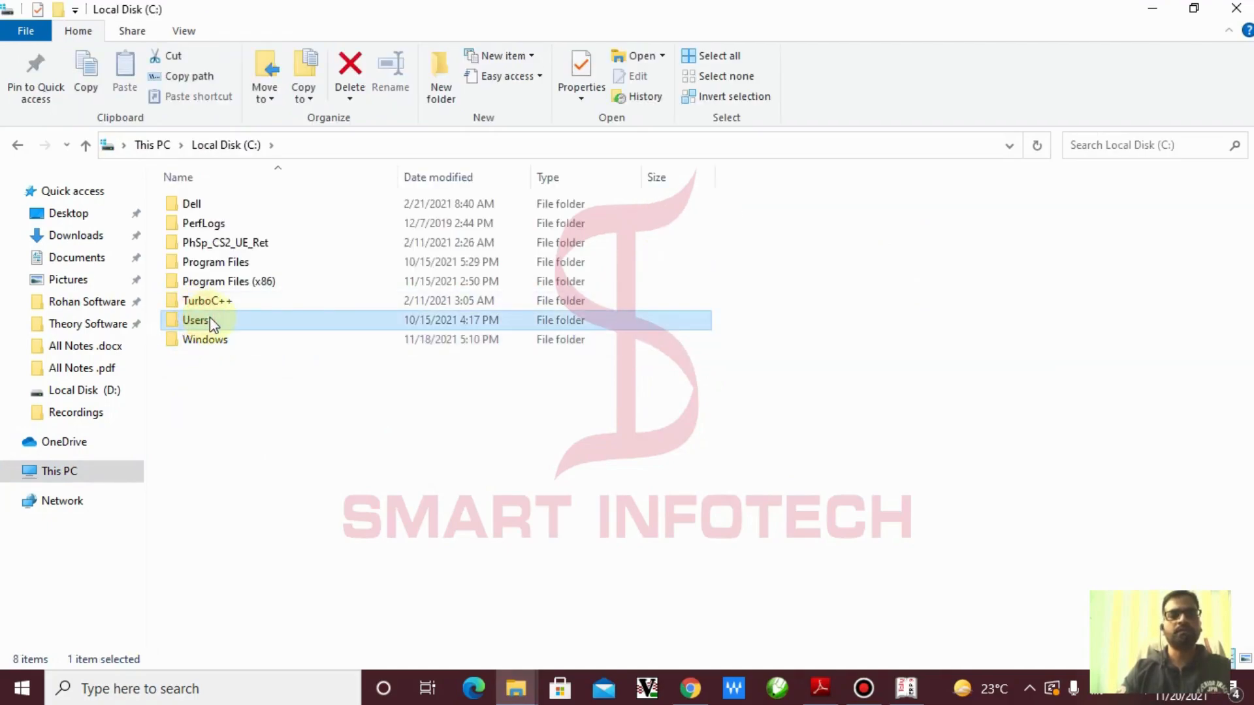
{"action": "double_click", "coordinate": [210, 318]}
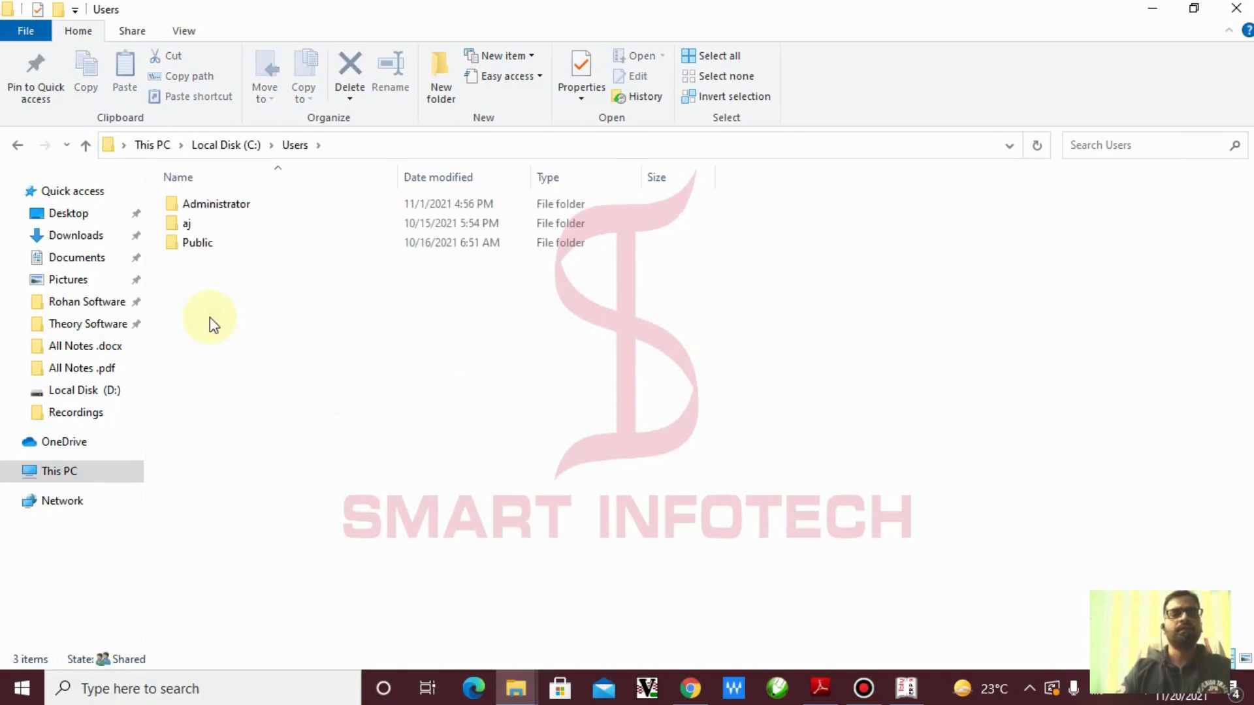
{"action": "left_click", "coordinate": [210, 254]}
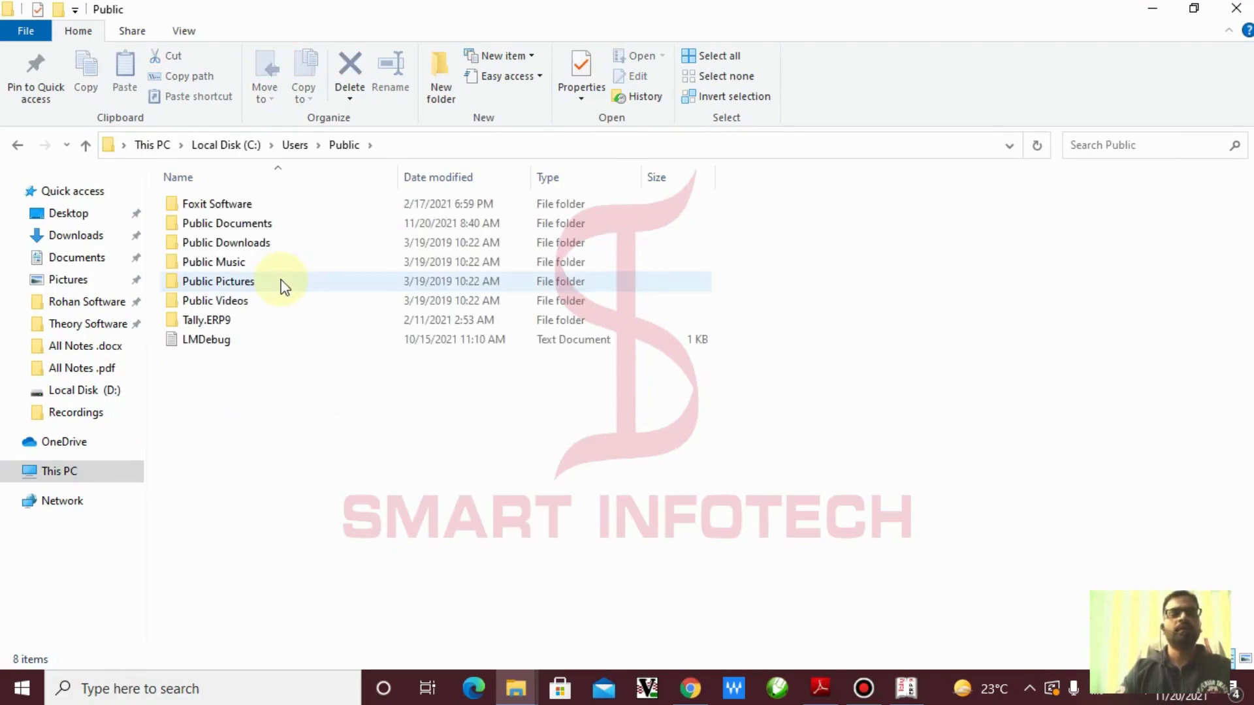
{"action": "left_click", "coordinate": [235, 321]}
{"action": "double_click", "coordinate": [235, 321]}
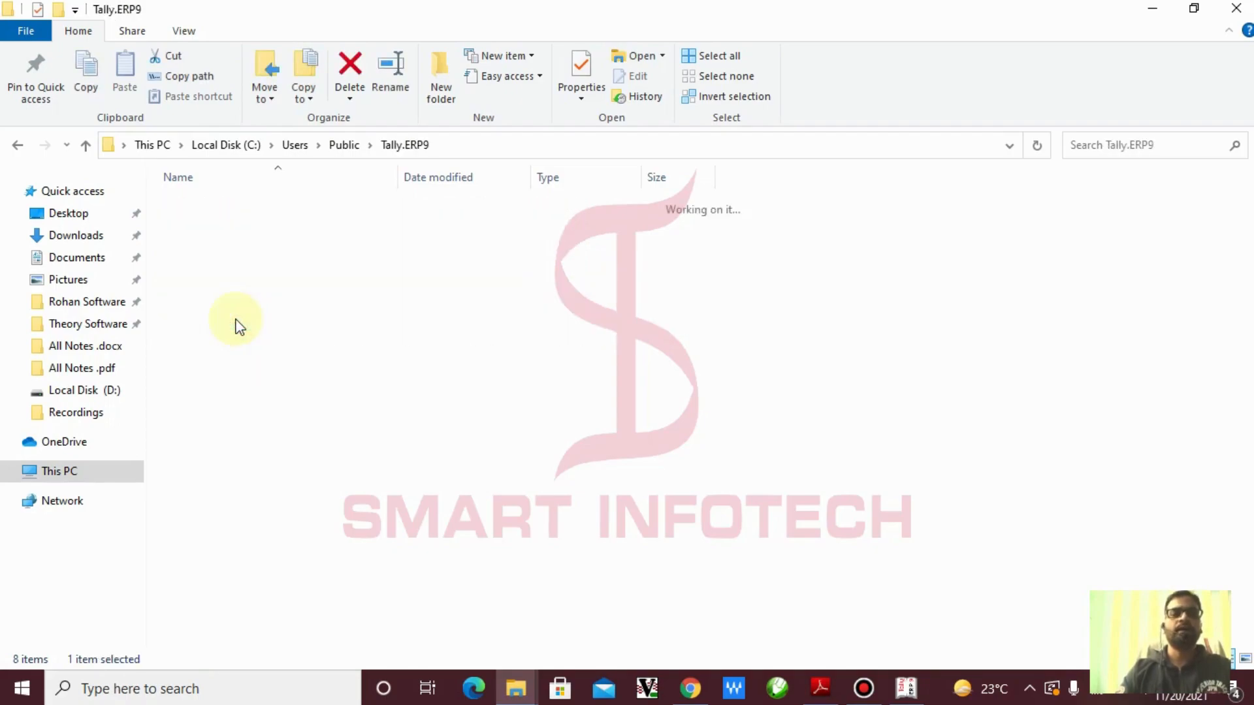
{"action": "double_click", "coordinate": [199, 204]}
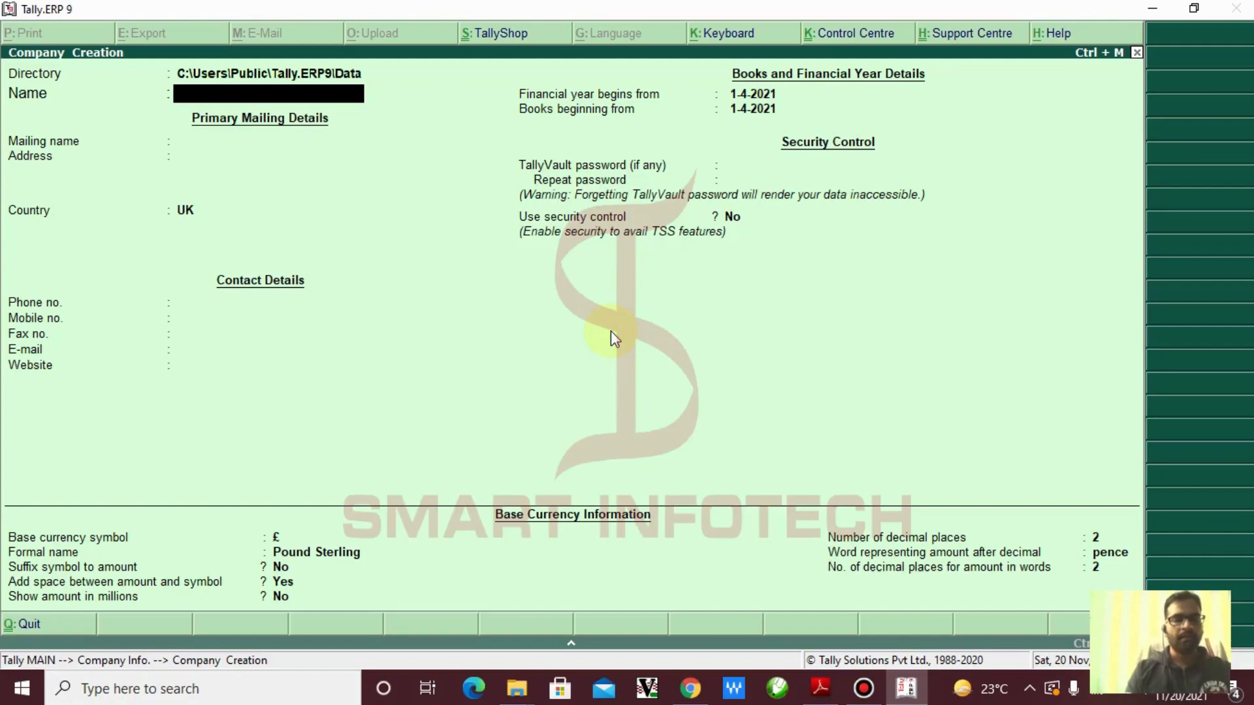
Name the company 'Smart Infotech' with mailing name 'DSI'
{"action": "type", "text": "Smart"}
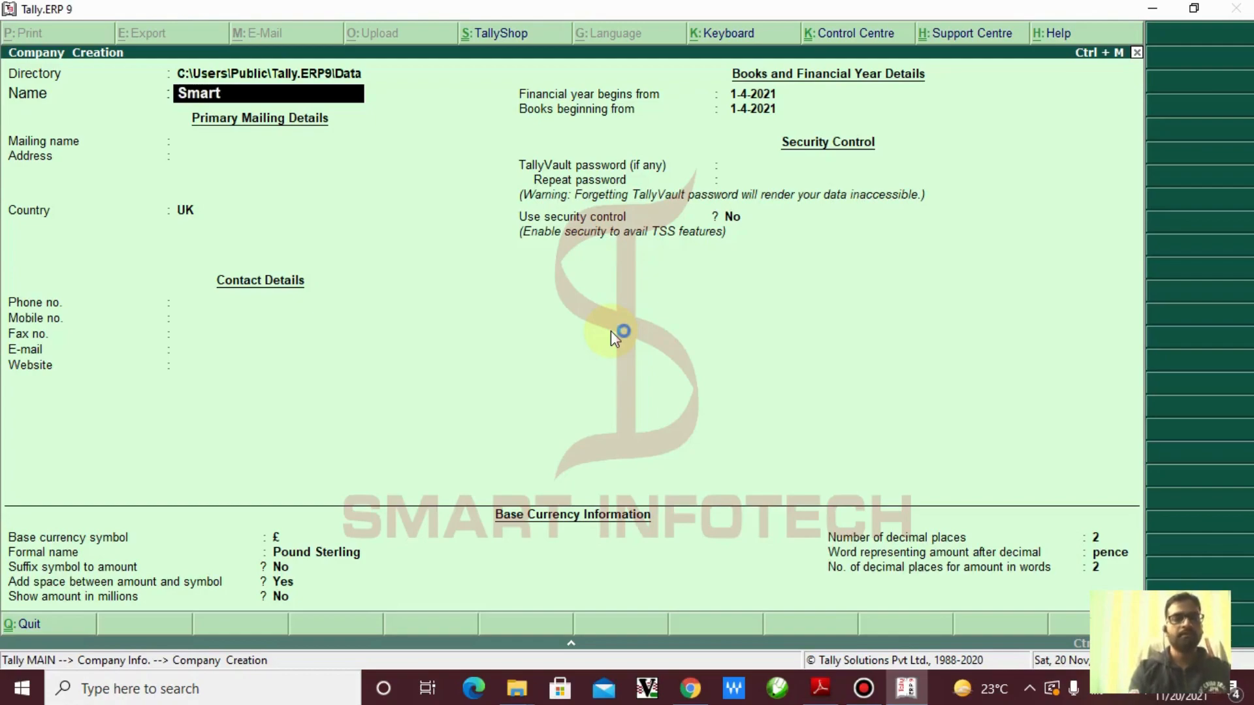
{"action": "type", "text": " Info"}
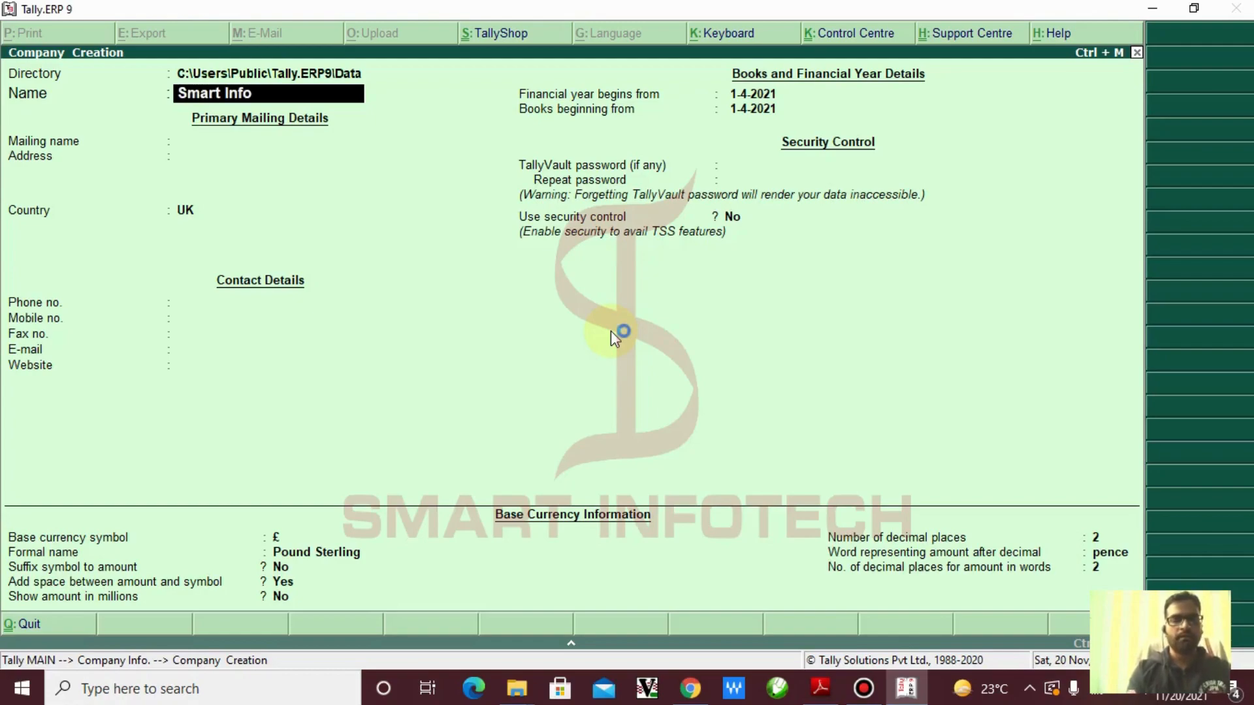
{"action": "type", "text": "tech"}
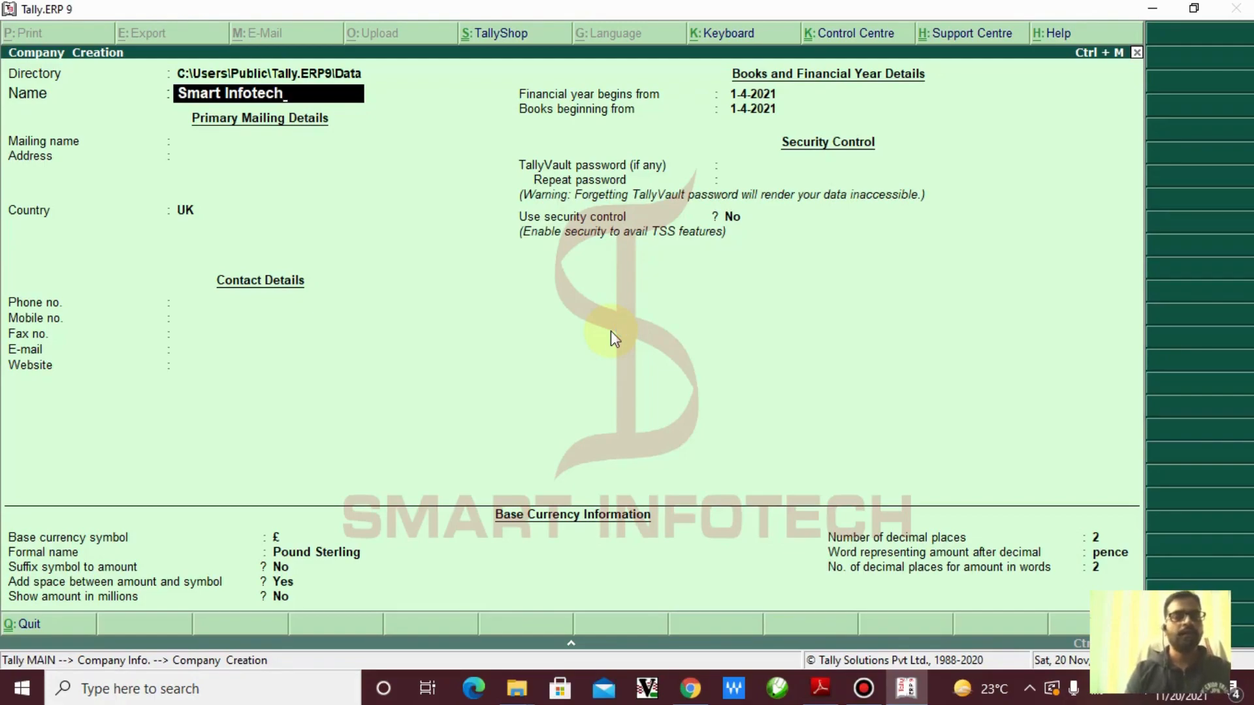
{"action": "key", "text": "Return"}
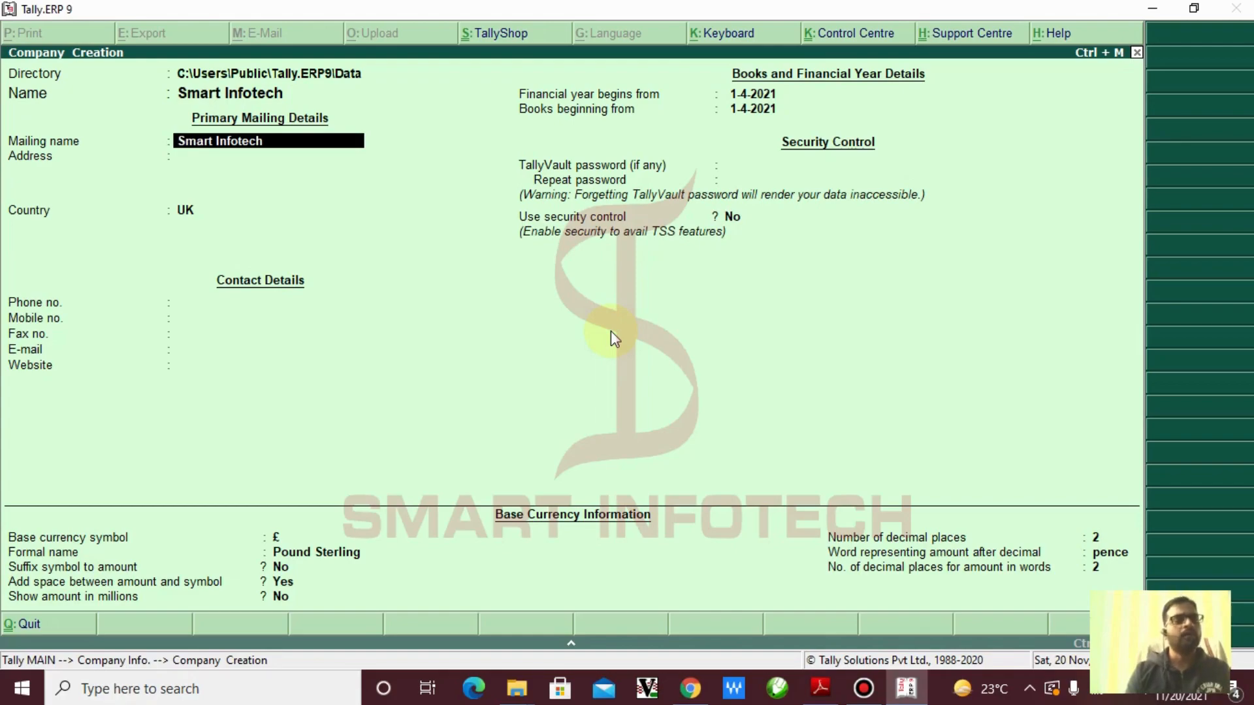
{"action": "type", "text": "DSI"}
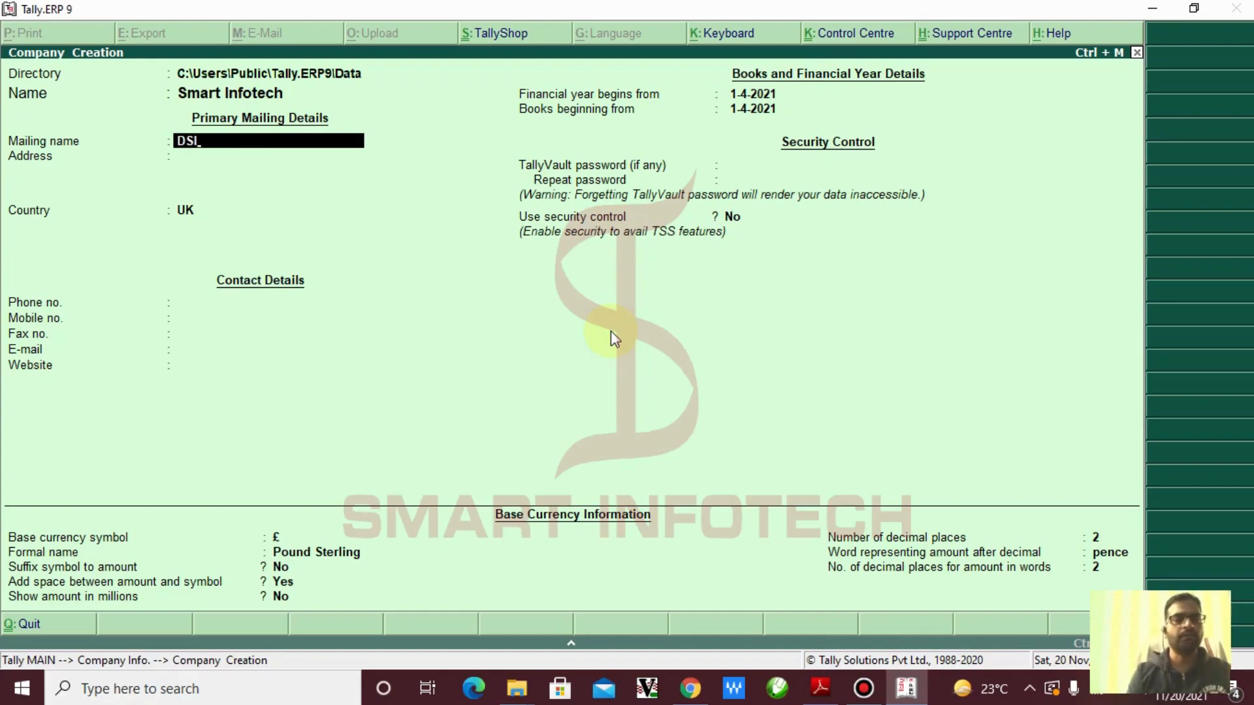
{"action": "key", "text": "Return"}
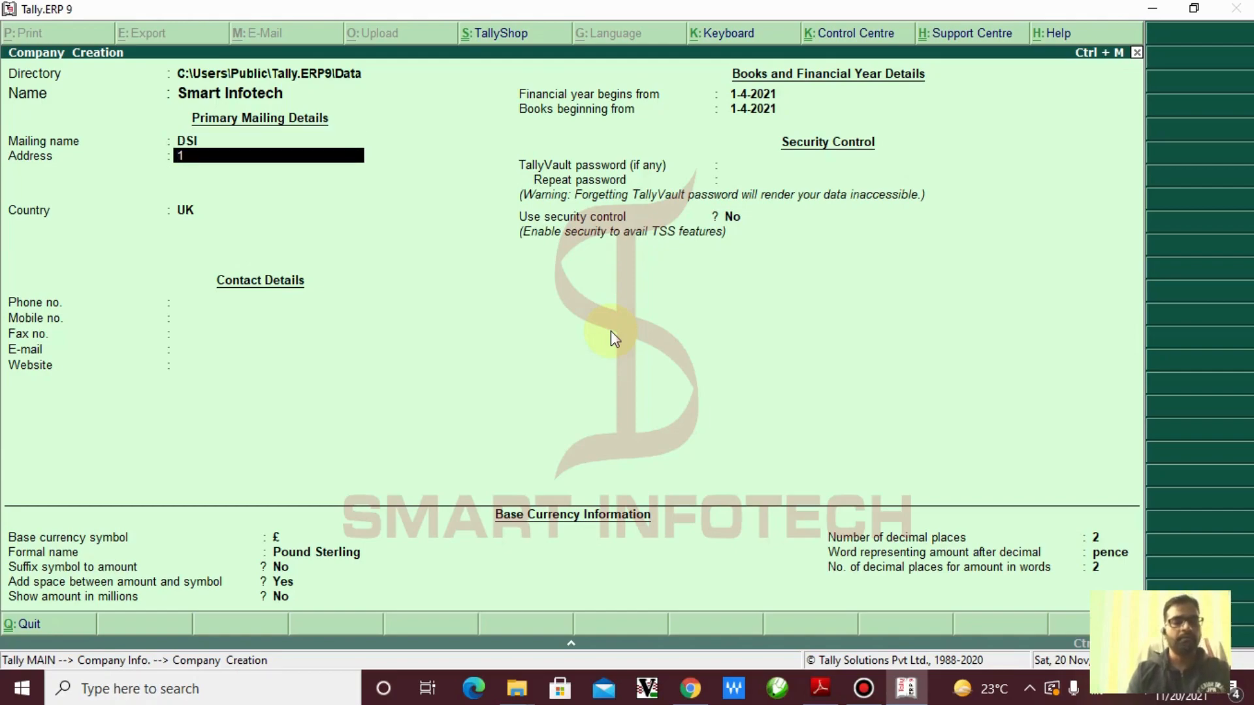
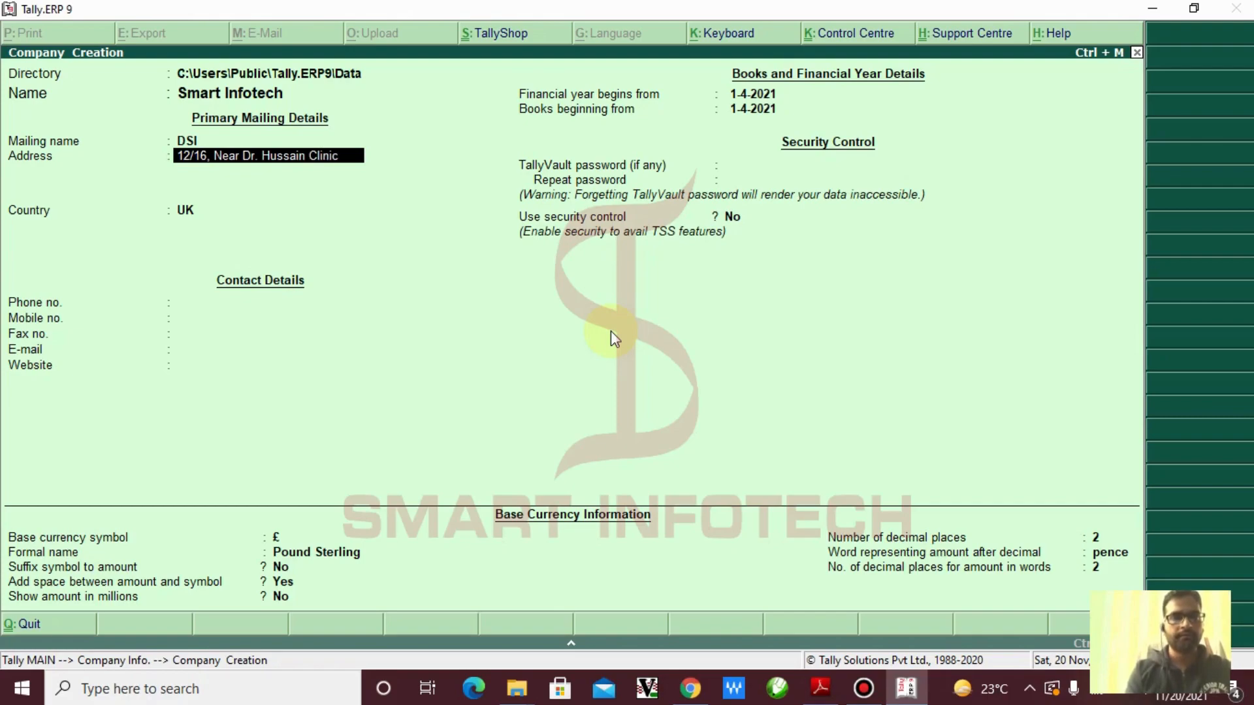
Fill in the company's three-line street address and move on to Country
{"action": "key", "text": "Return"}
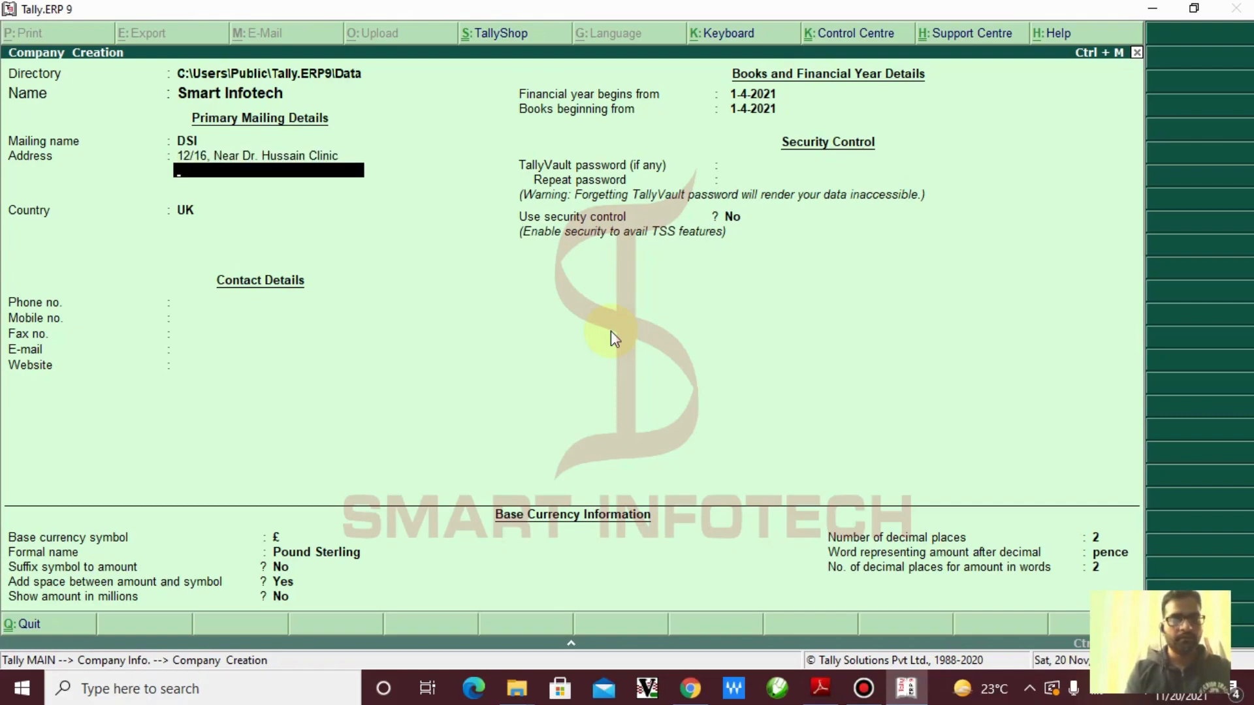
{"action": "type", "text": "Gwaltoli"}
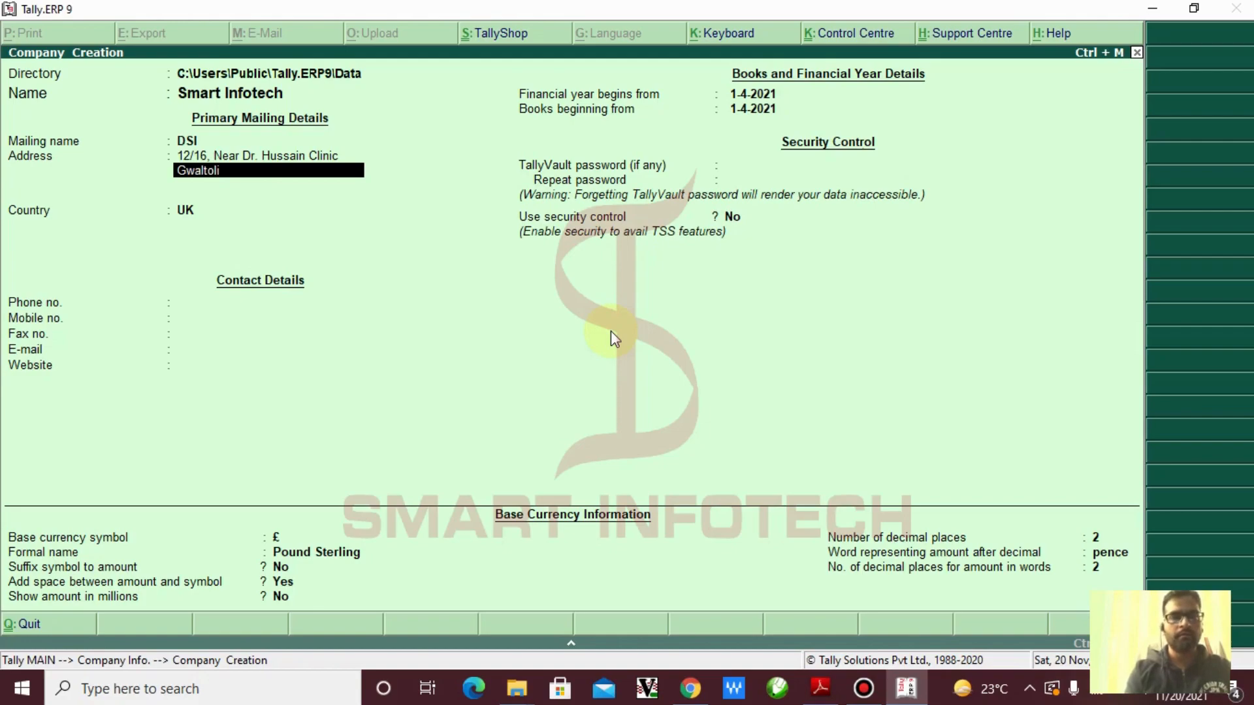
{"action": "key", "text": "Return"}
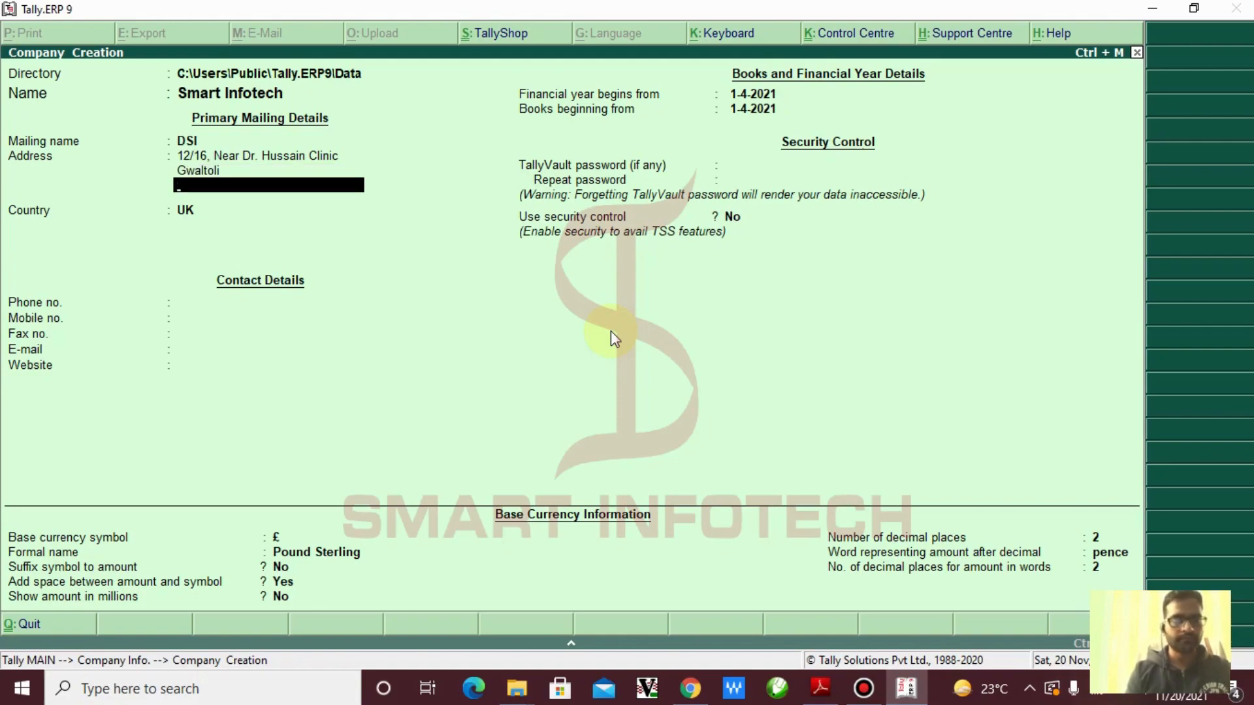
{"action": "type", "text": "Kanpur"}
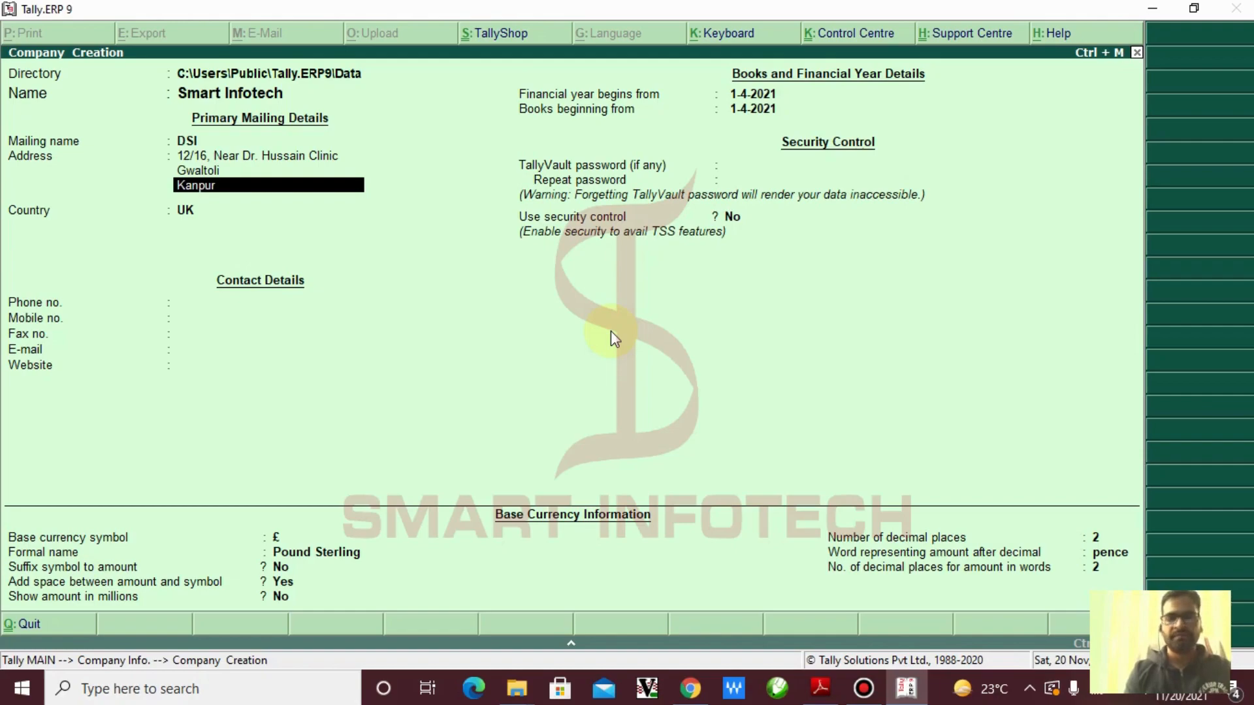
{"action": "key", "text": "Return"}
{"action": "key", "text": "Return"}
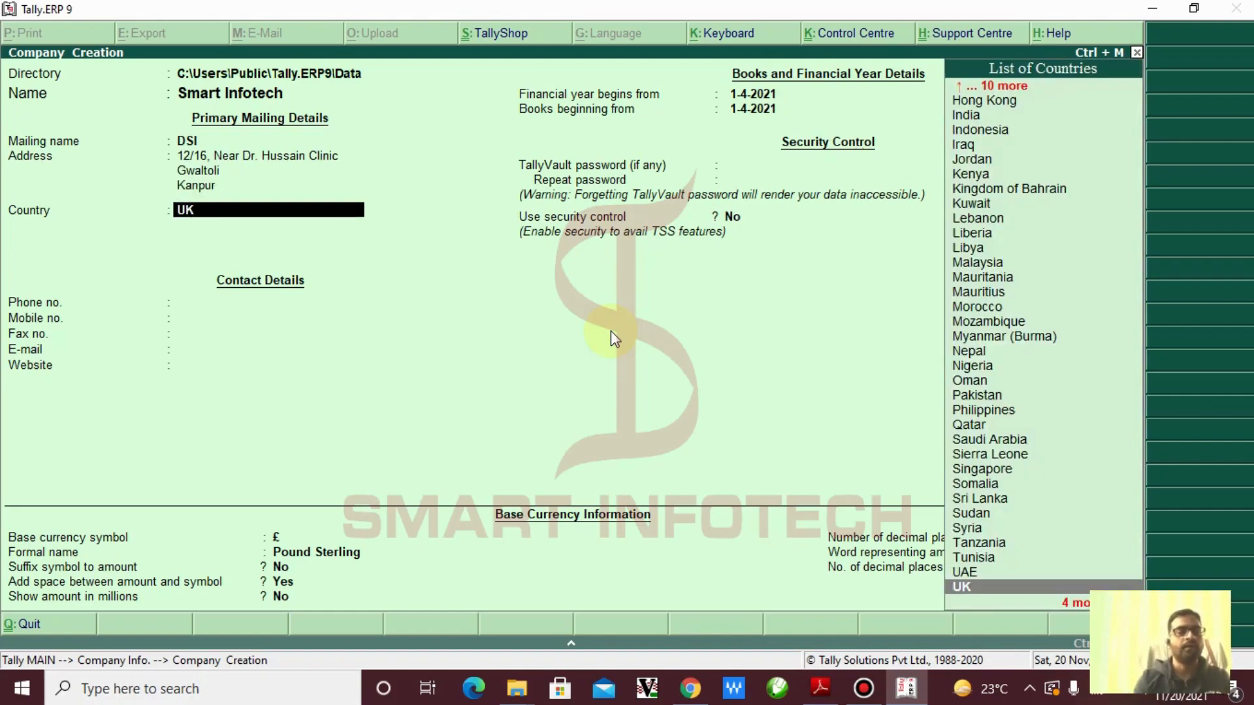
Set the country to India and the state to Uttar Pradesh
{"action": "type", "text": "I"}
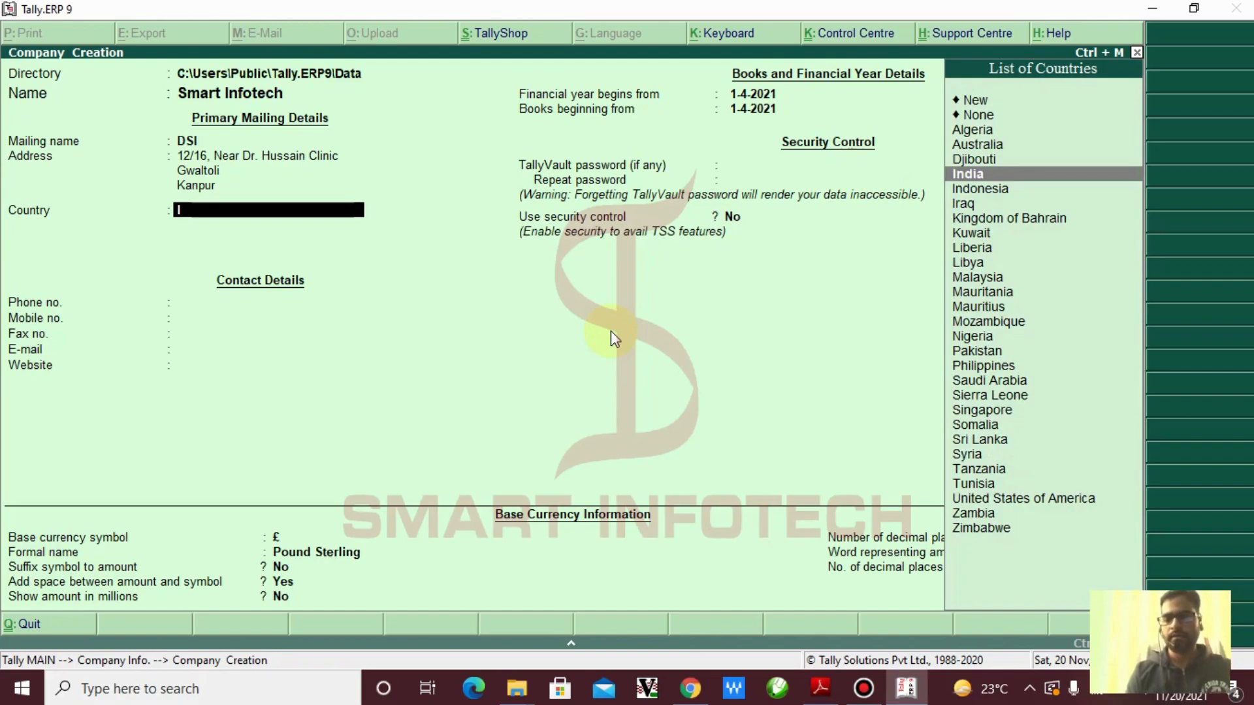
{"action": "key", "text": "Return"}
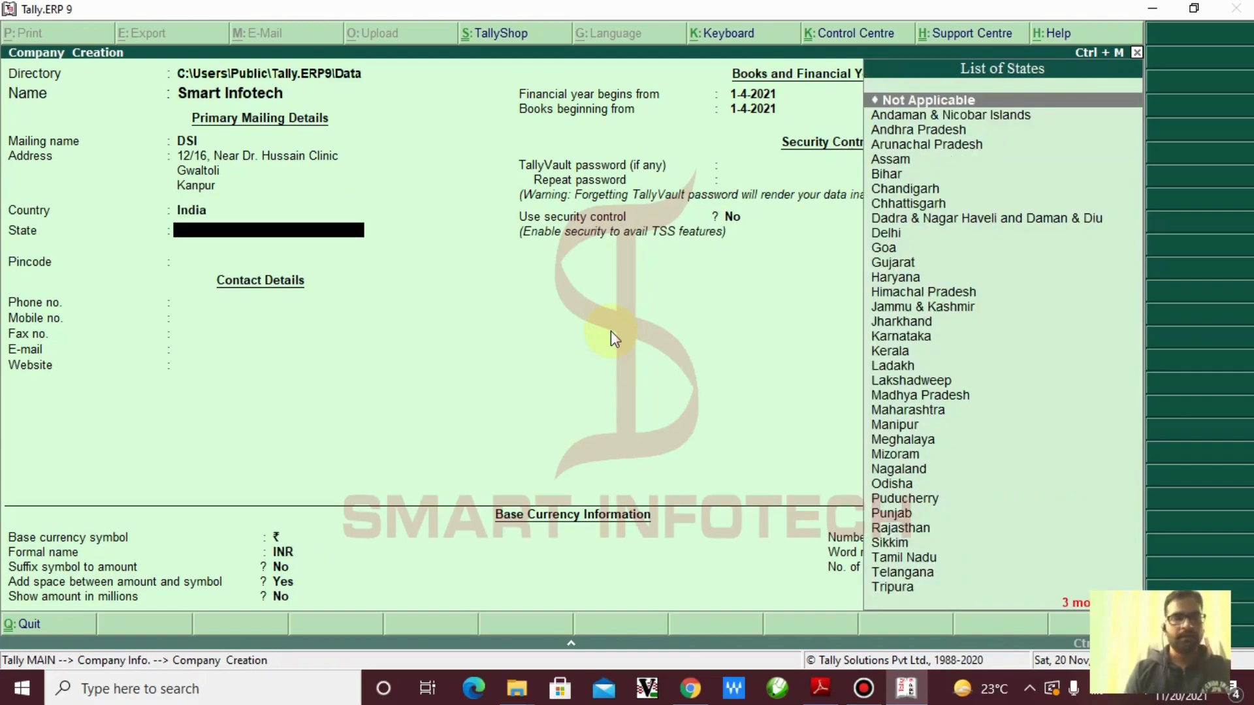
{"action": "type", "text": "U"}
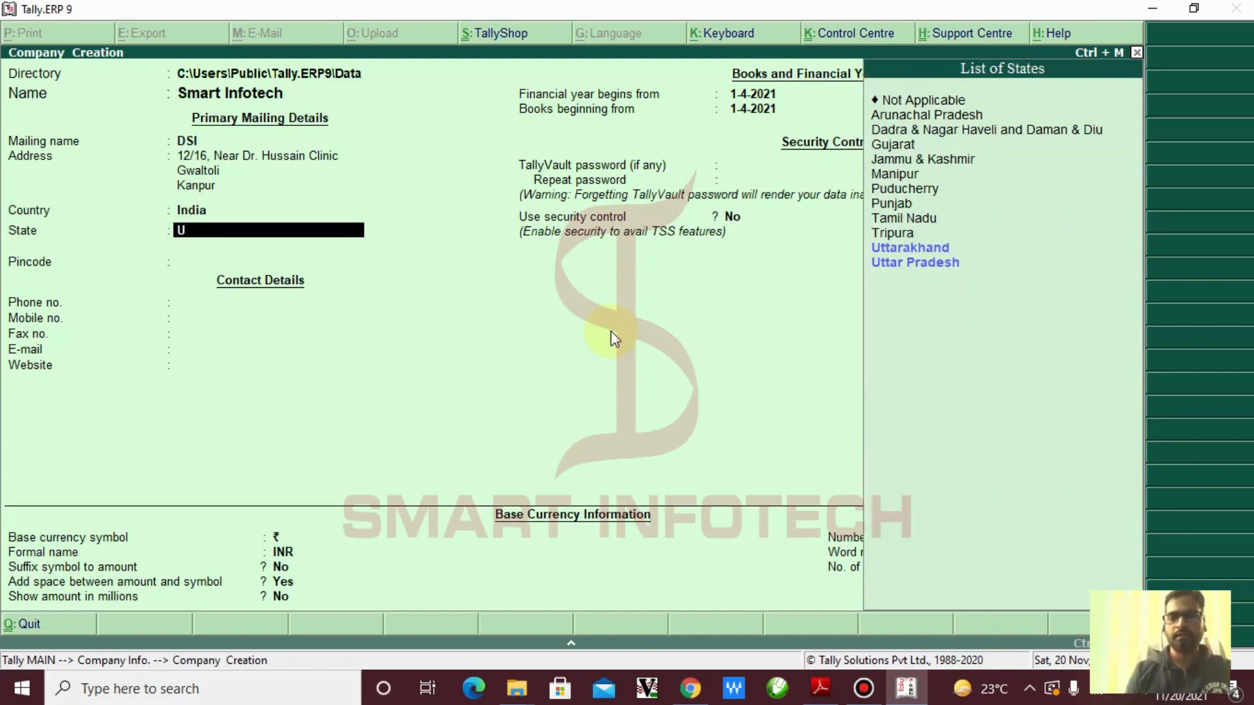
{"action": "key", "text": "Down"}
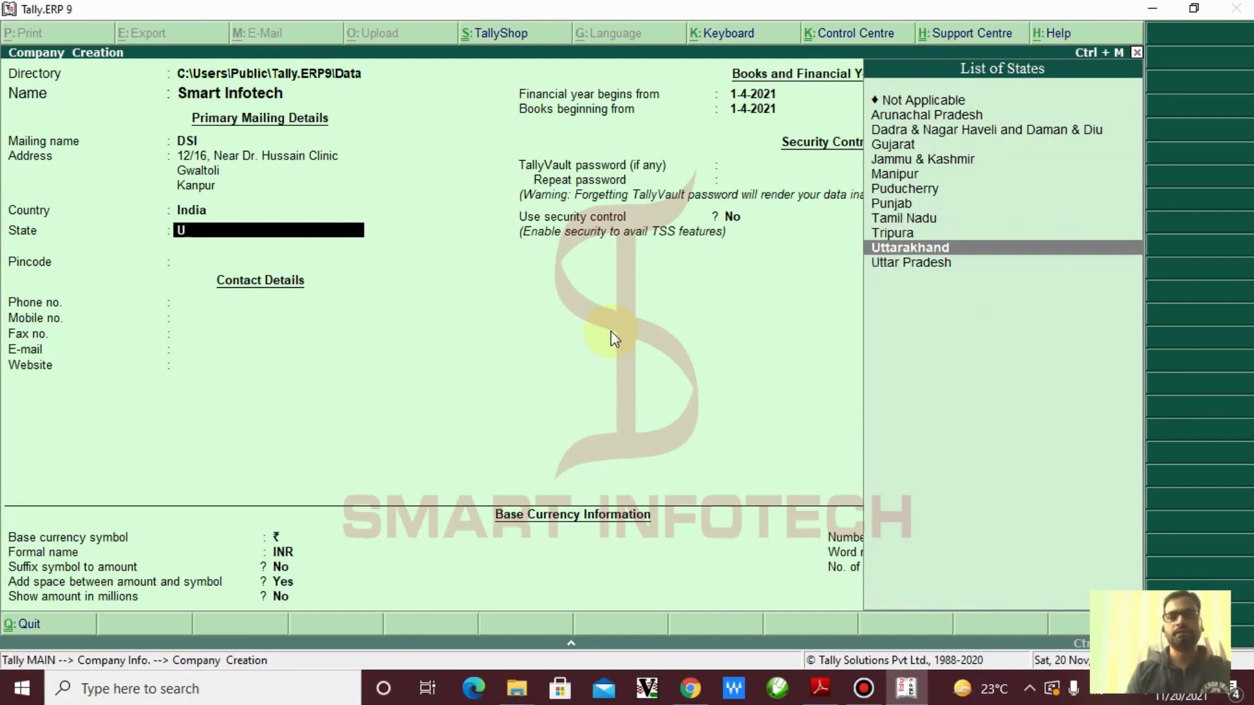
{"action": "key", "text": "Down"}
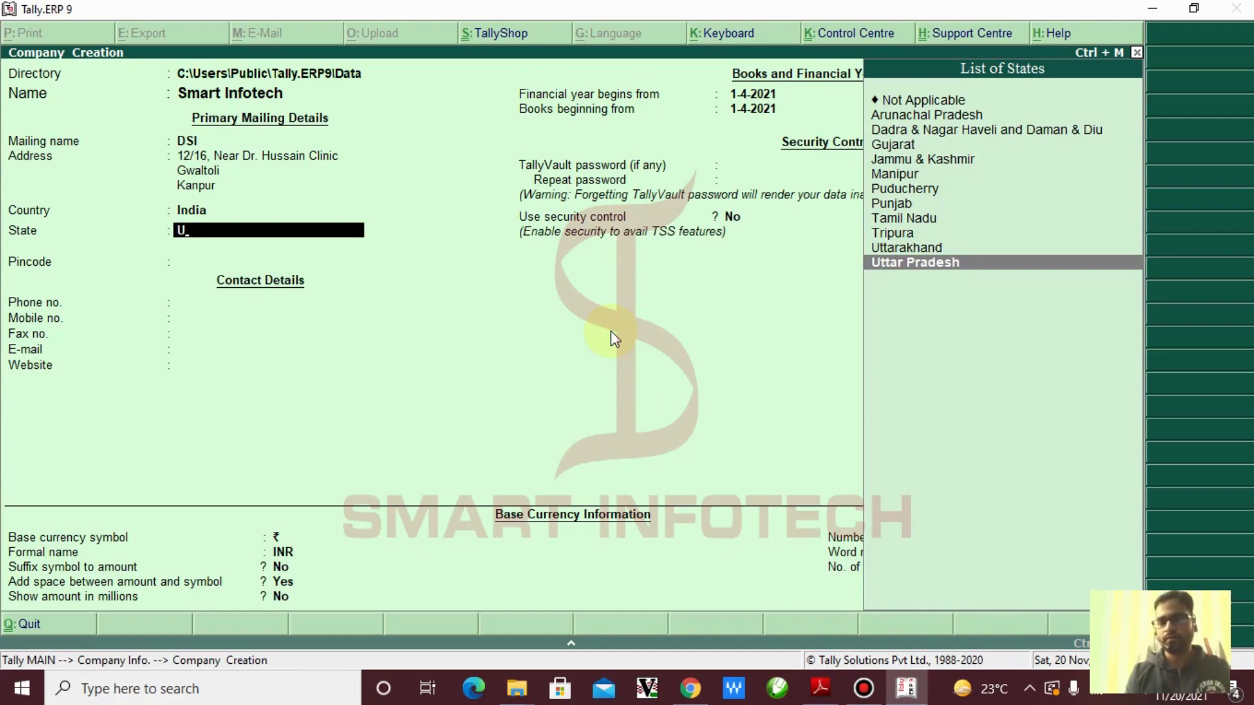
{"action": "key", "text": "Return"}
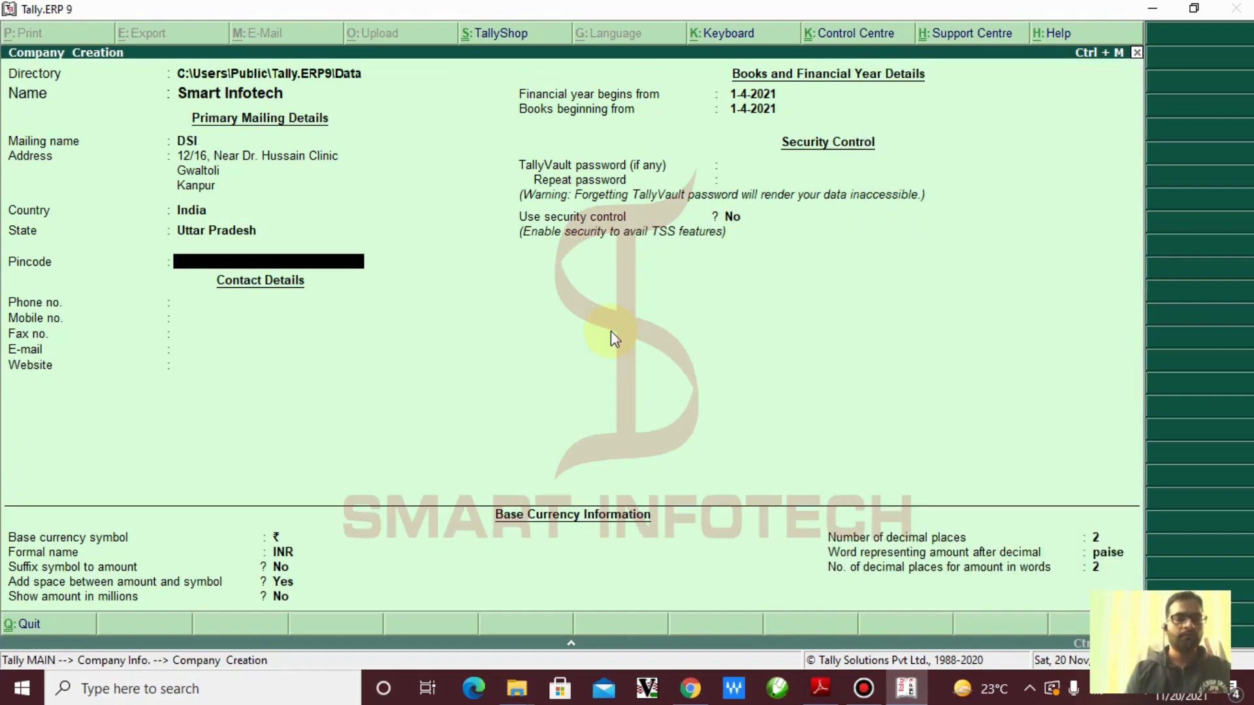
Enter the pincode and mobile number, leaving phone and fax blank
{"action": "type", "text": "208"}
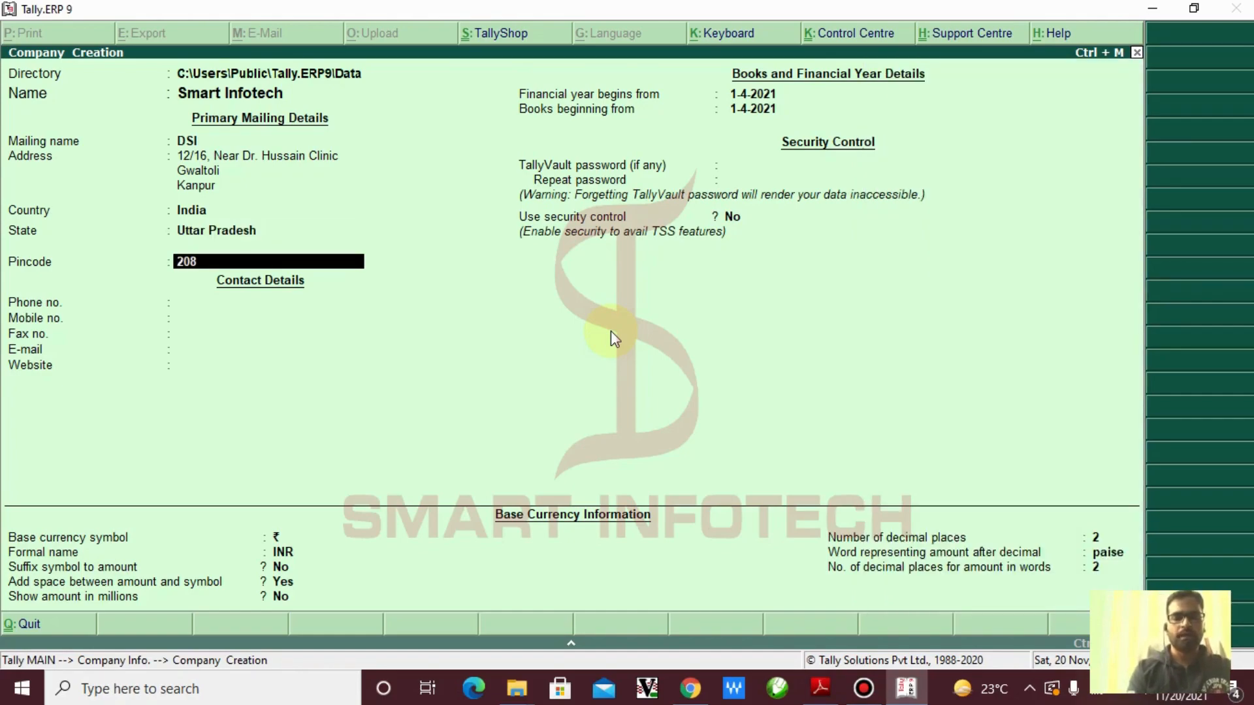
{"action": "type", "text": "001"}
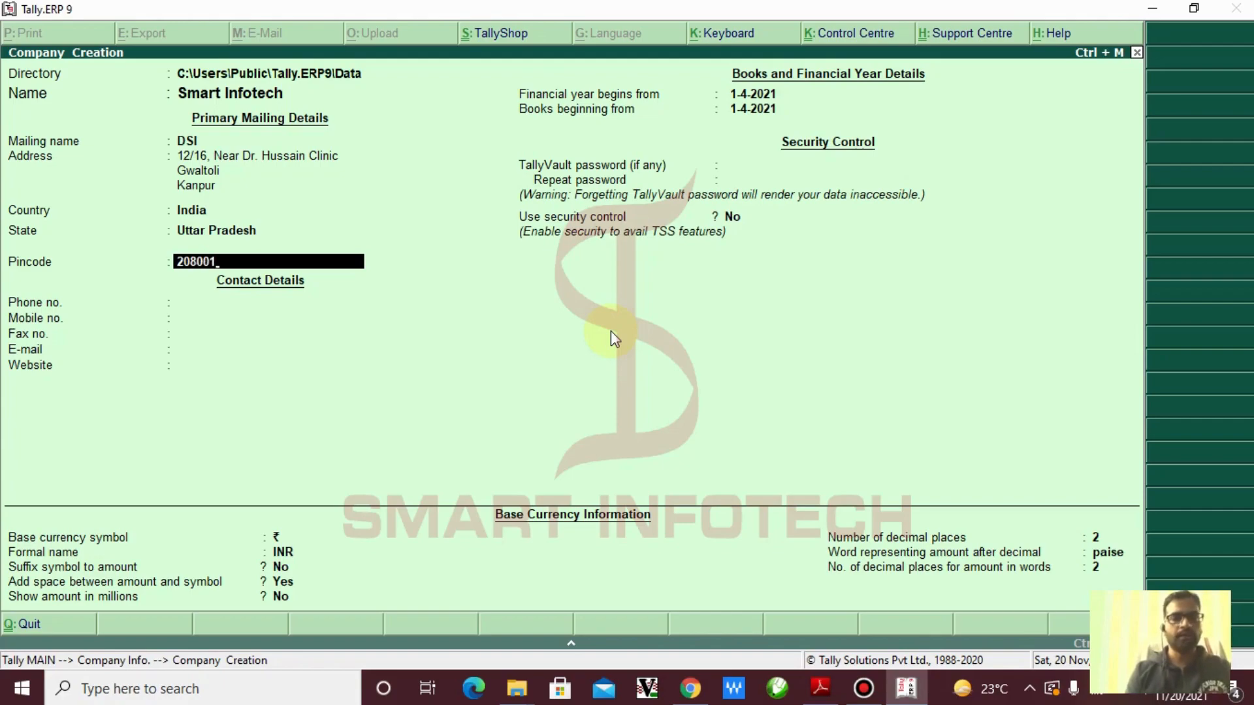
{"action": "key", "text": "Return"}
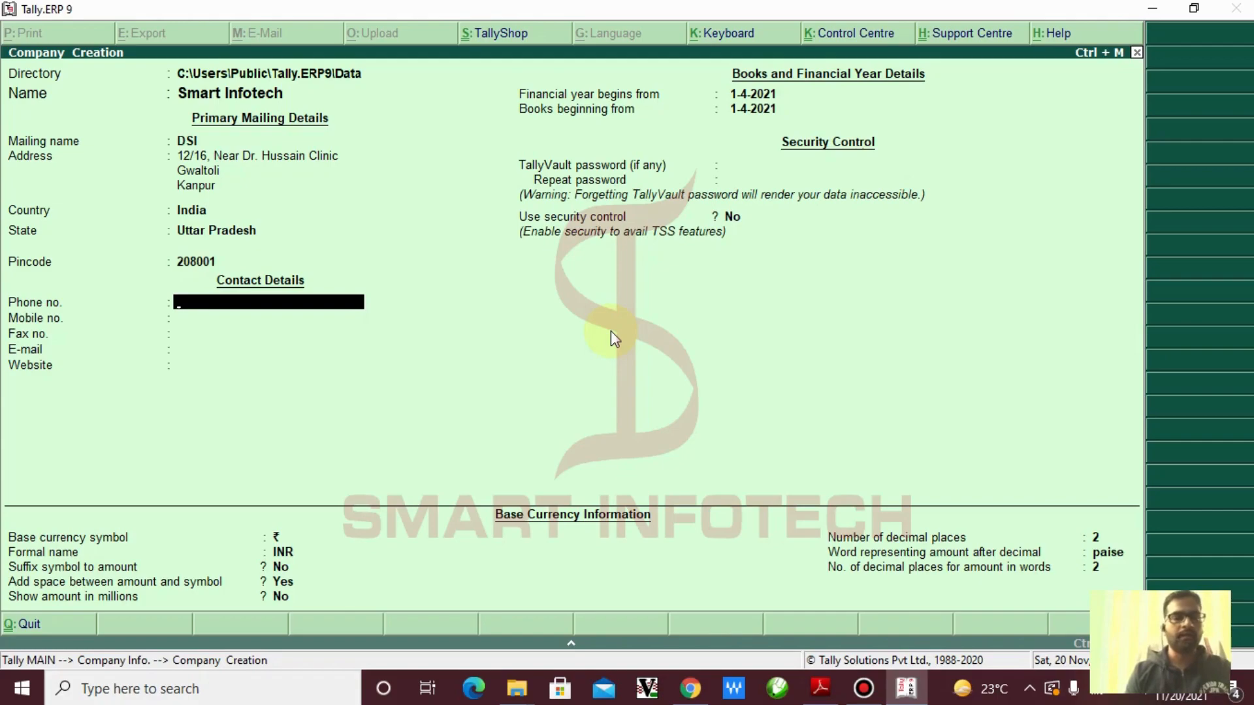
{"action": "key", "text": "Return"}
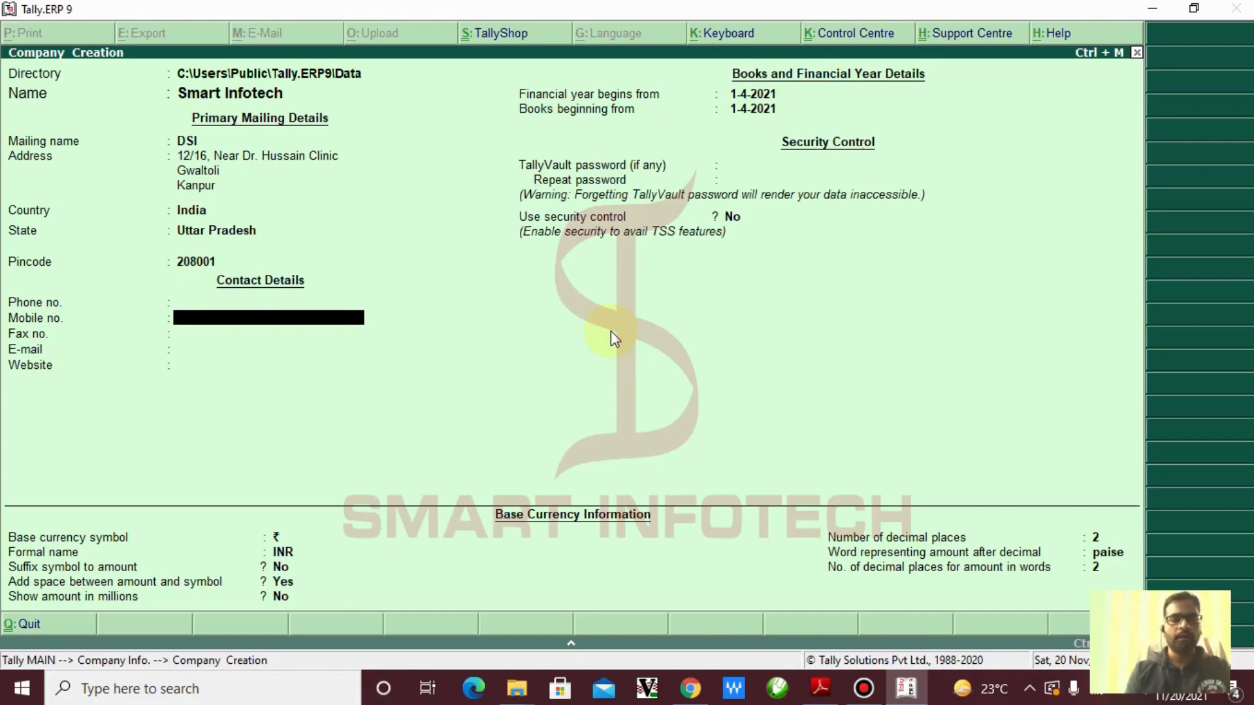
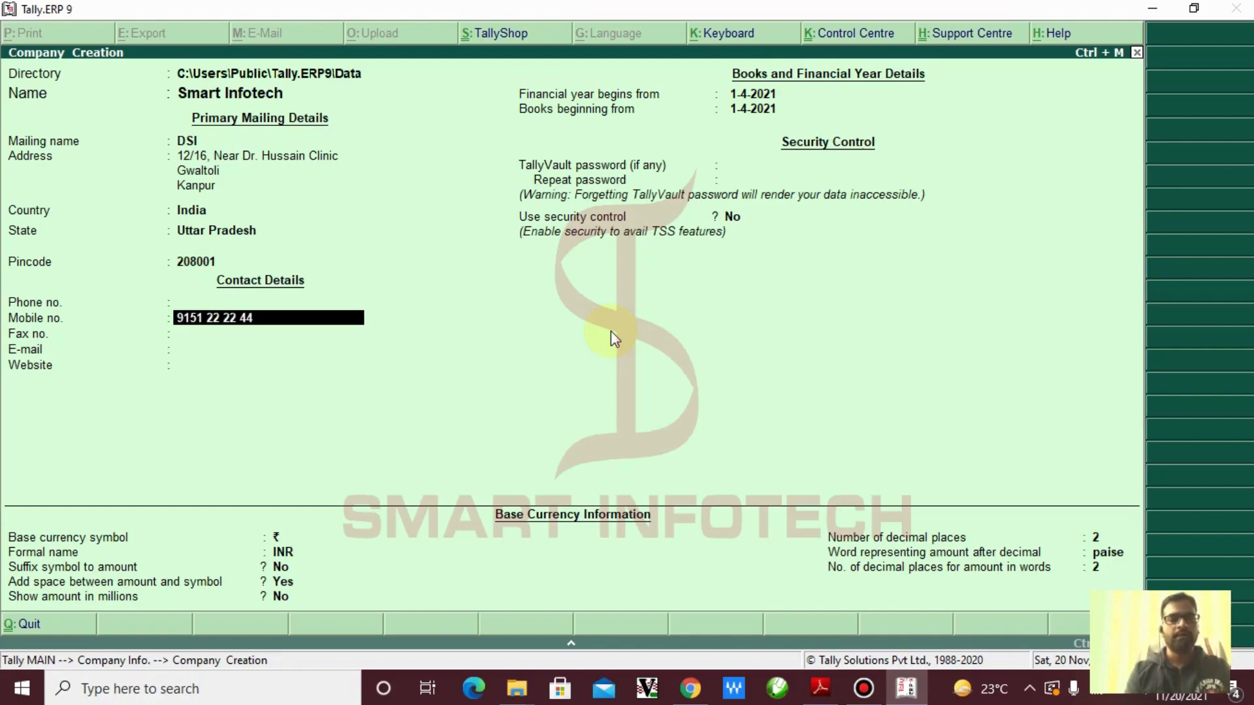
{"action": "key", "text": "Return"}
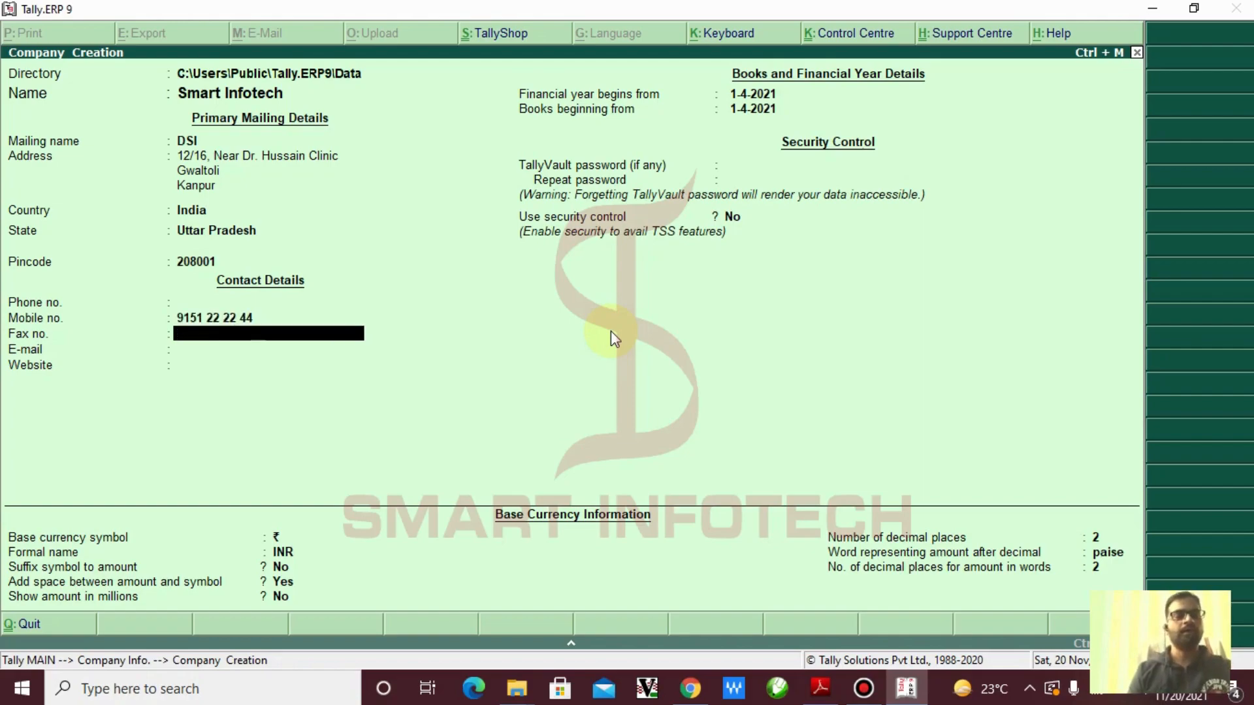
{"action": "key", "text": "Return"}
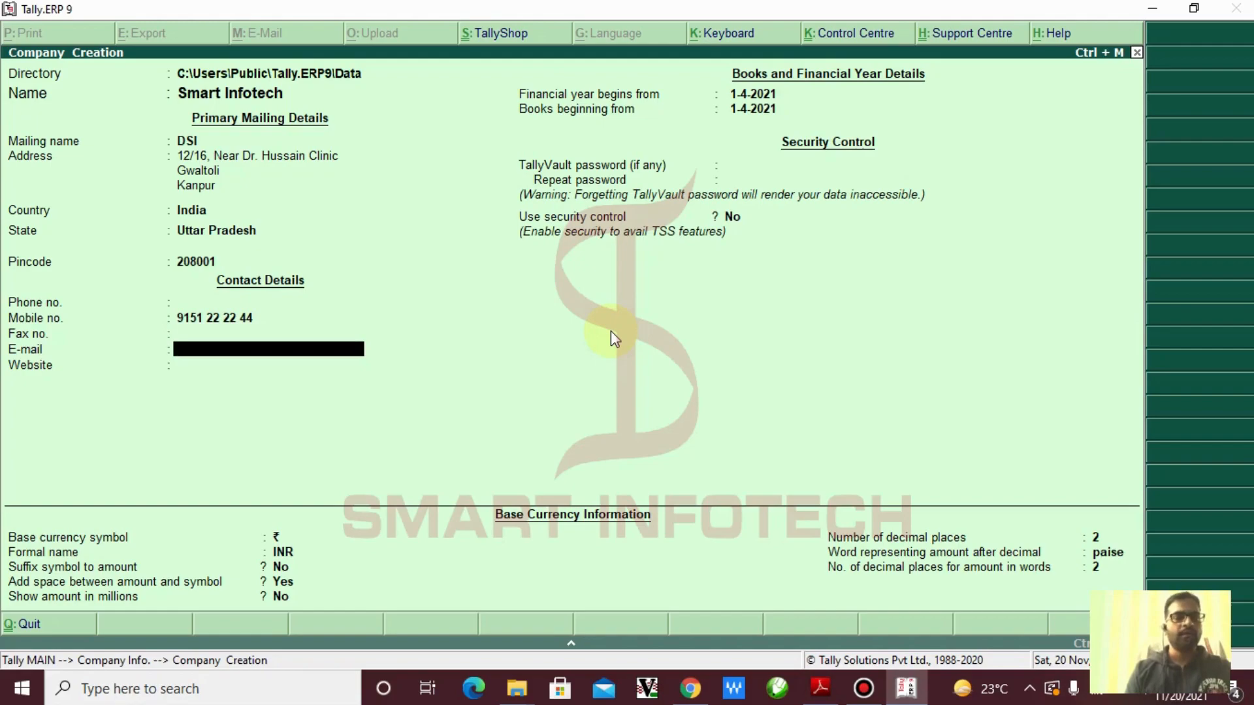
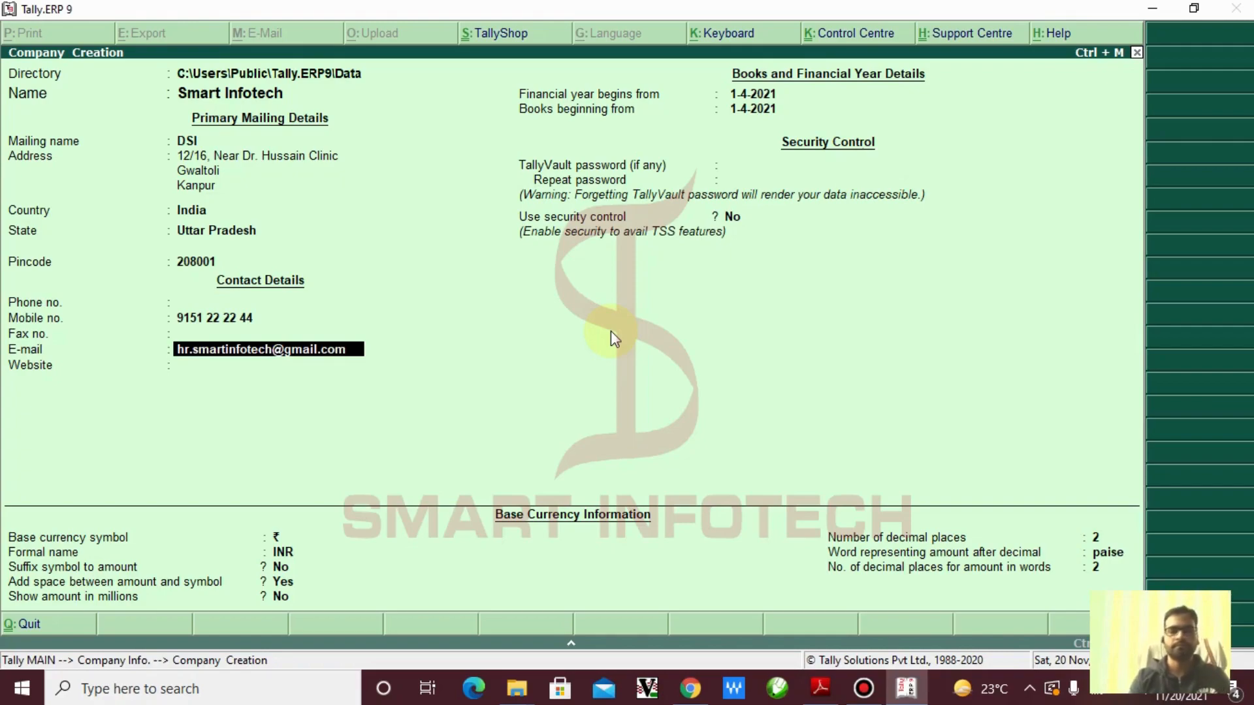
{"action": "key", "text": "Return"}
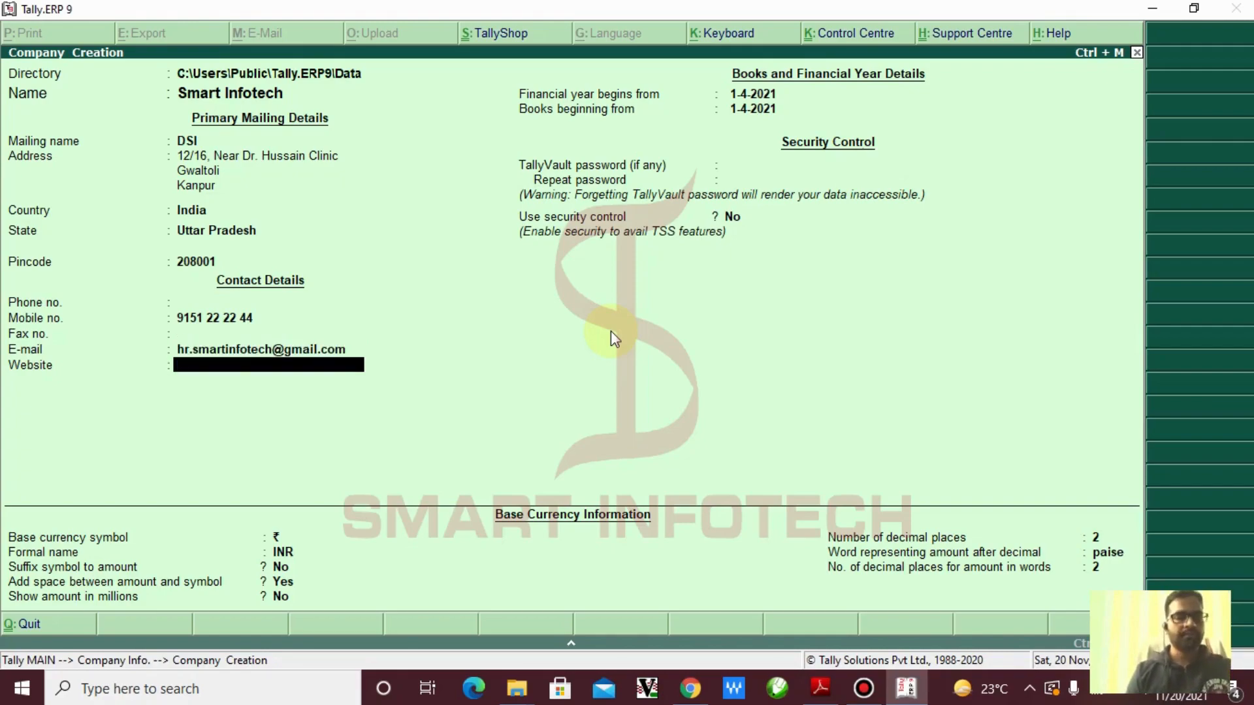
{"action": "type", "text": "www"}
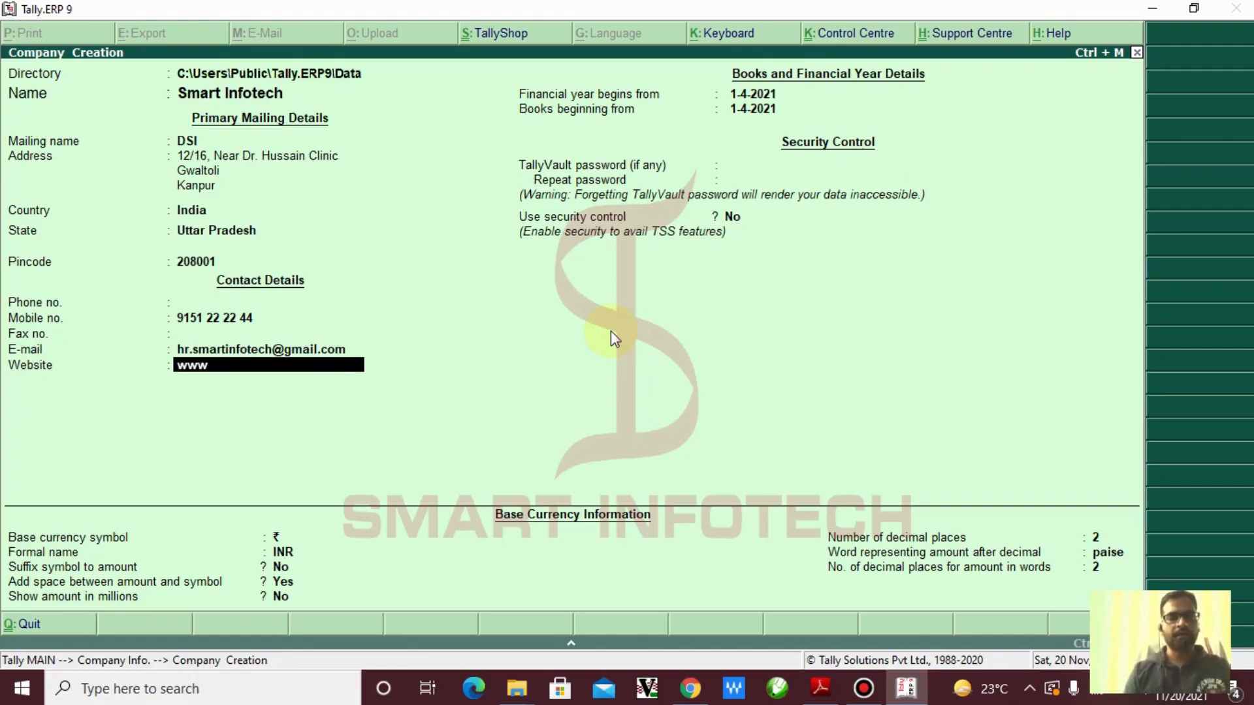
{"action": "type", "text": ".smar"}
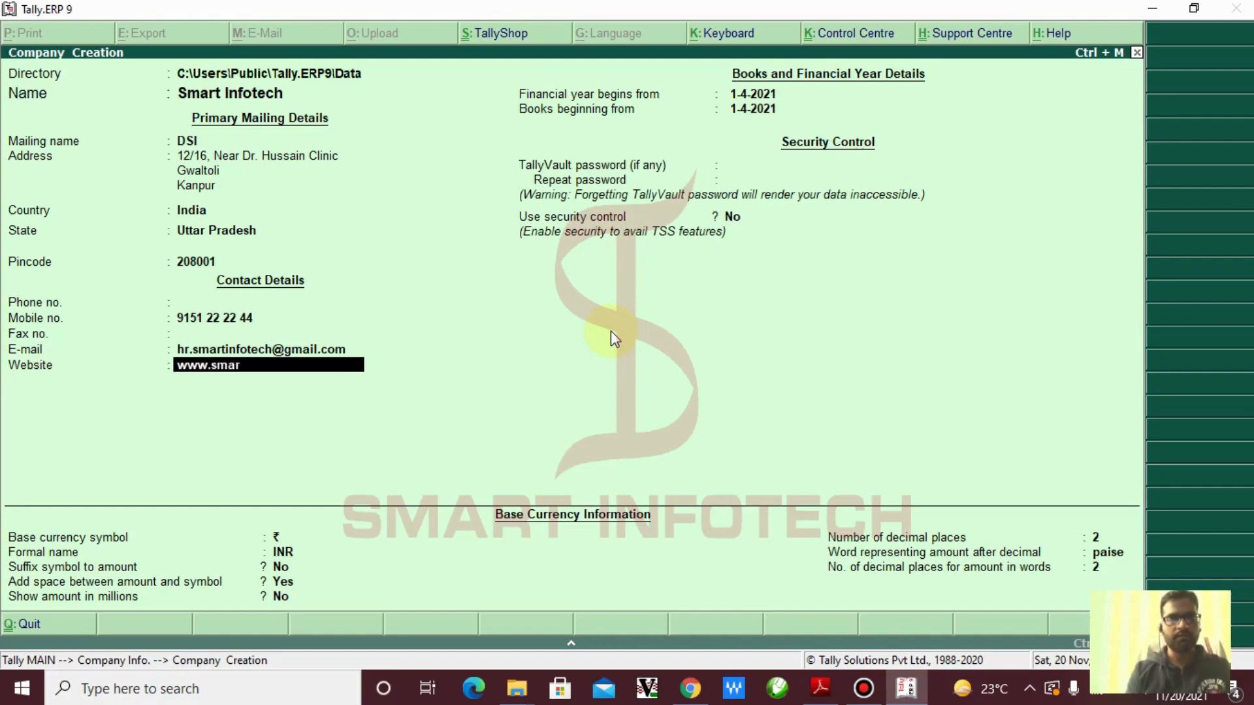
{"action": "type", "text": "tinfo"}
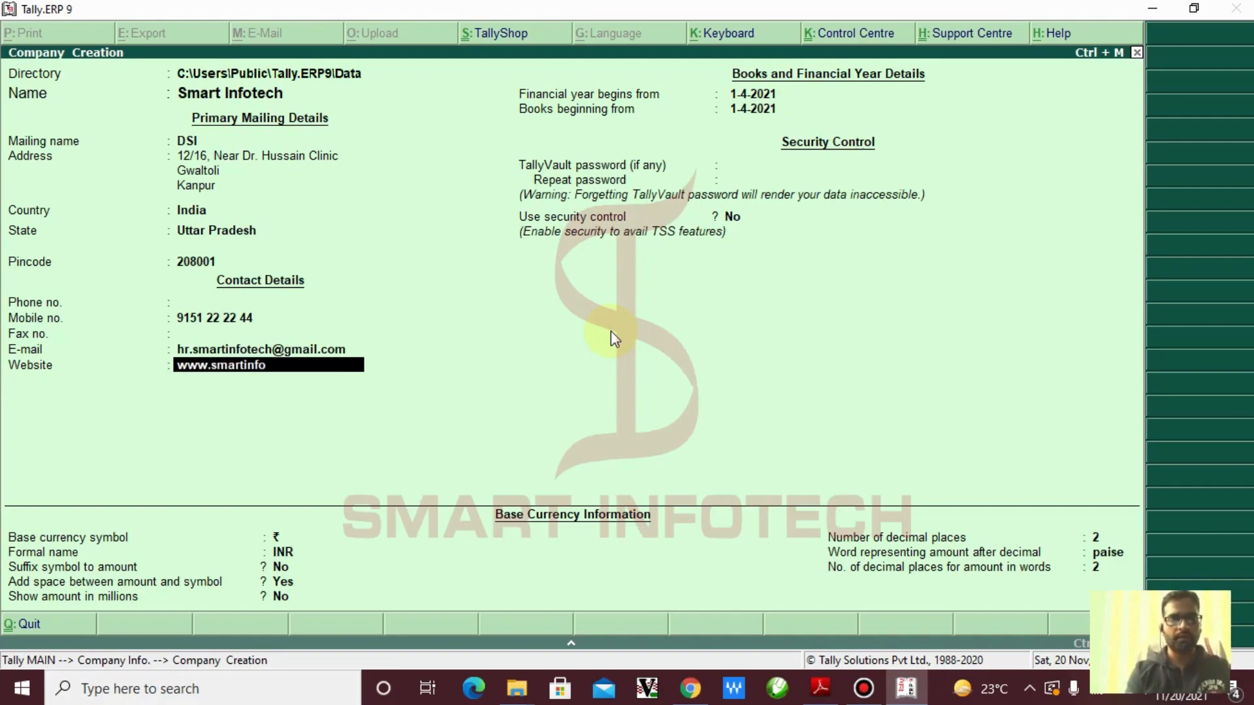
{"action": "type", "text": "tech."}
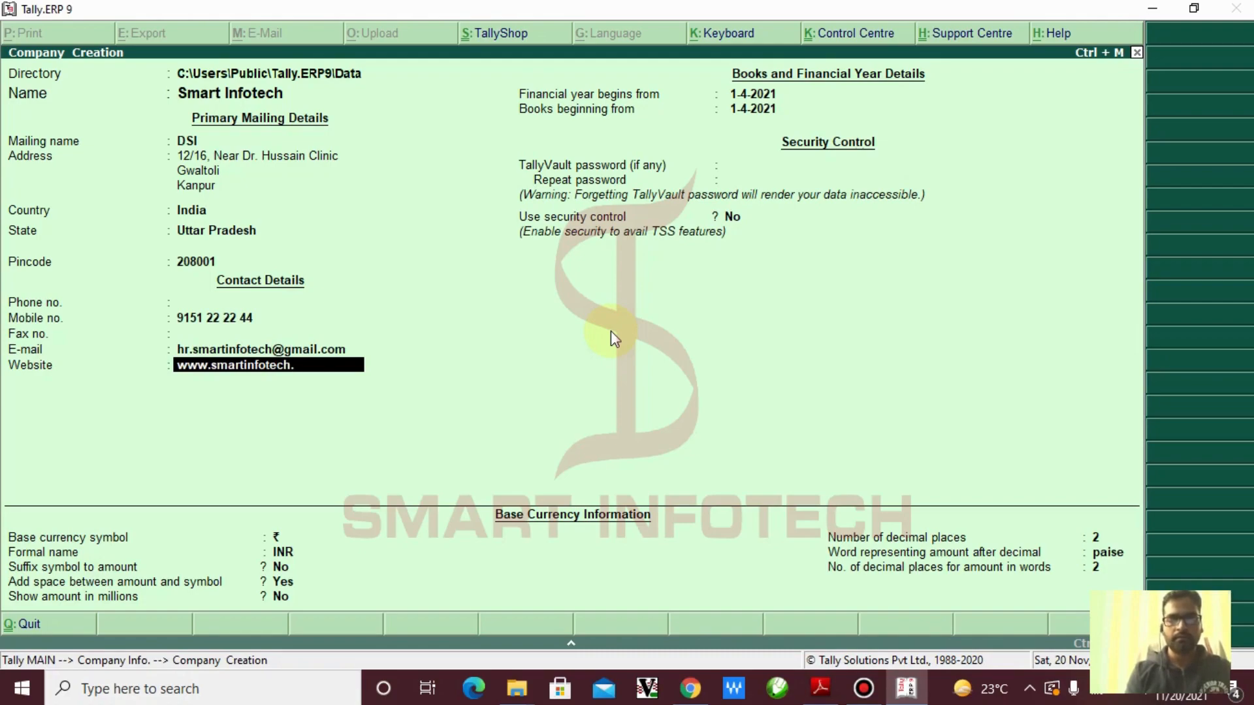
{"action": "type", "text": "org"}
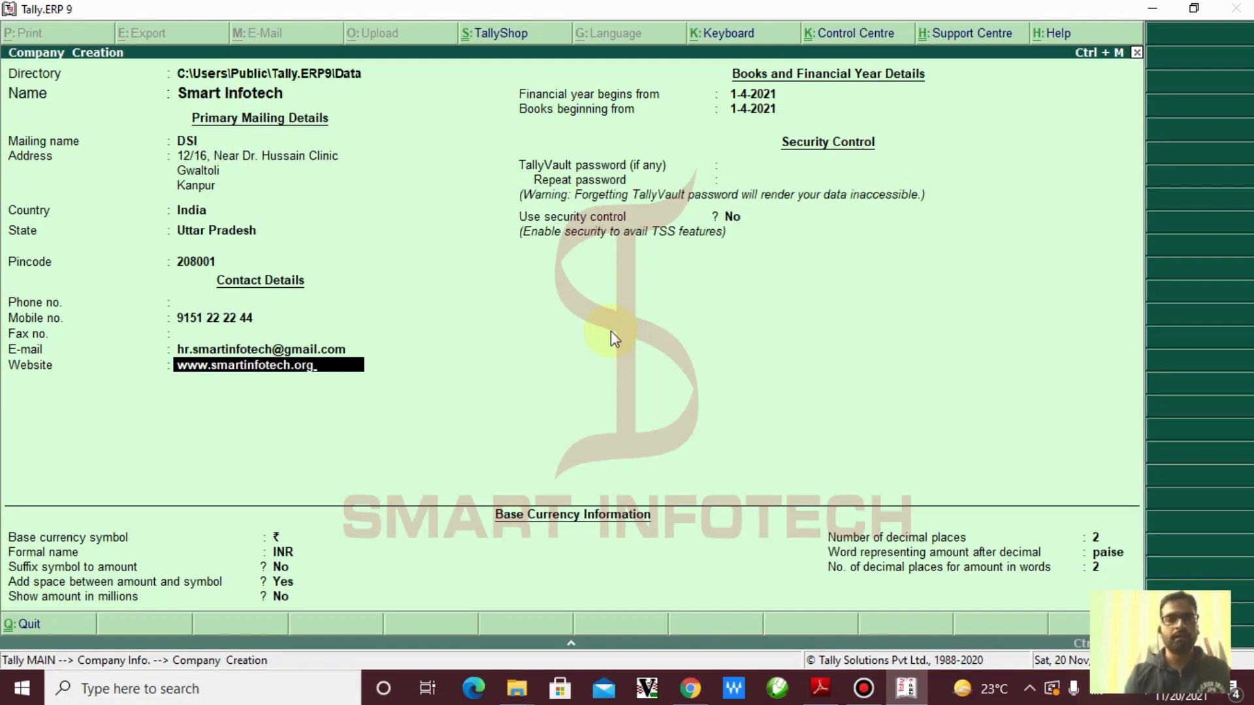
{"action": "key", "text": "Return"}
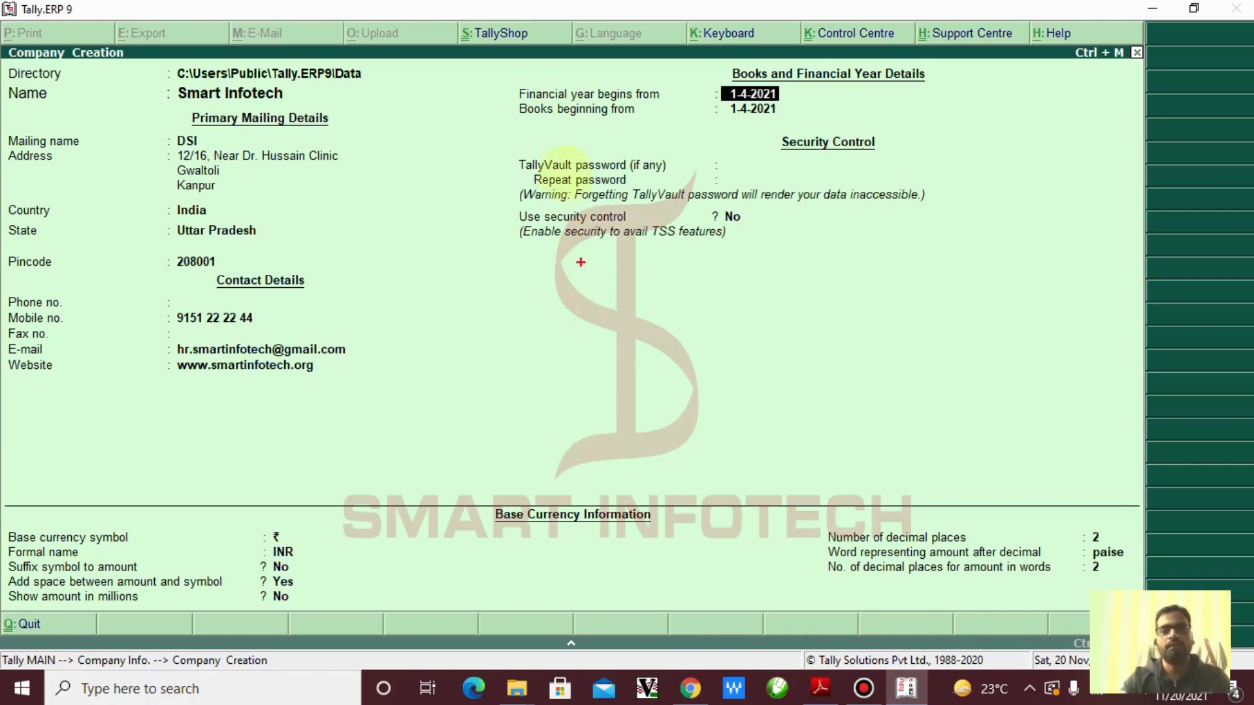
Highlight the financial year dates and enter 1.4.21 as the year start
{"action": "left_click_drag", "start_coordinate": [504, 76], "coordinate": [819, 127]}
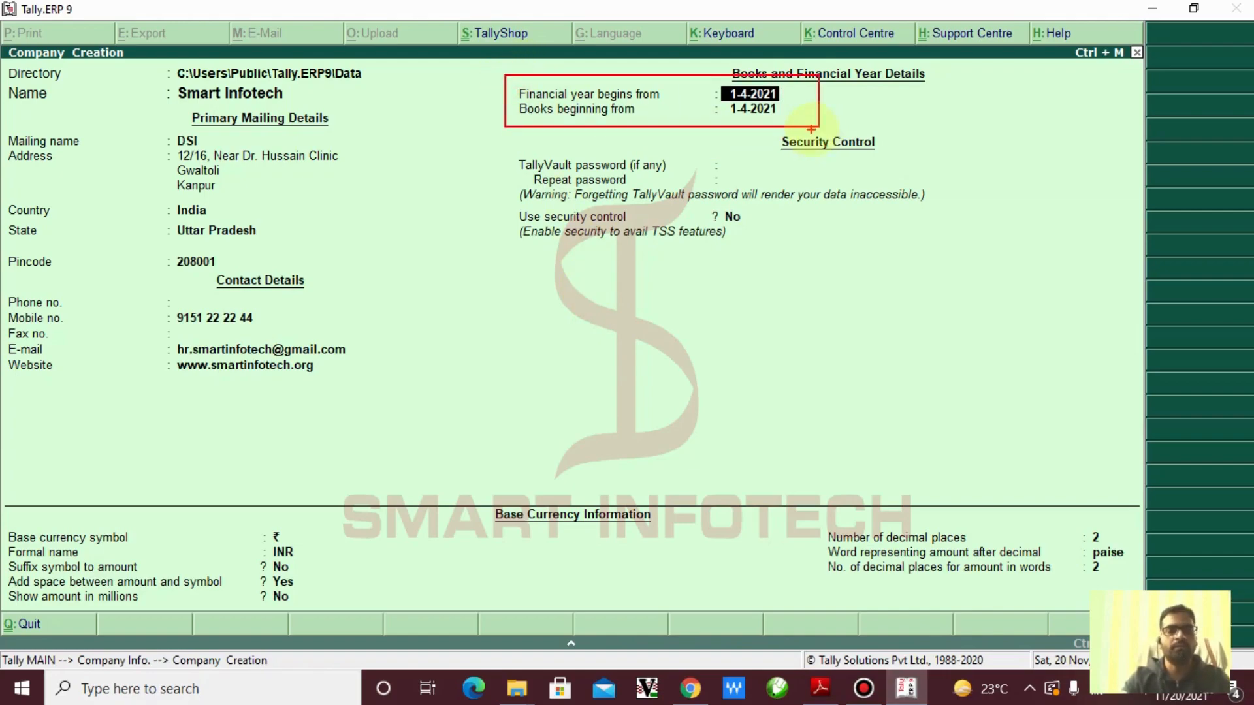
{"action": "key", "text": "Escape"}
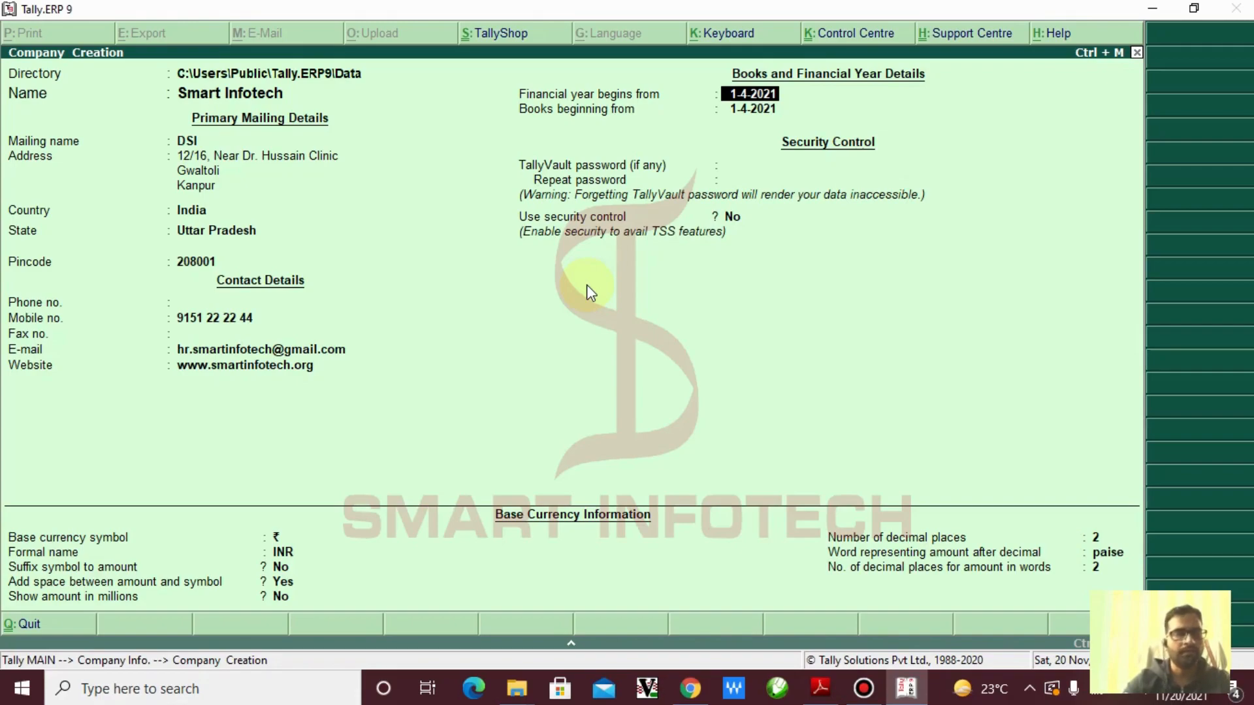
{"action": "type", "text": "1"}
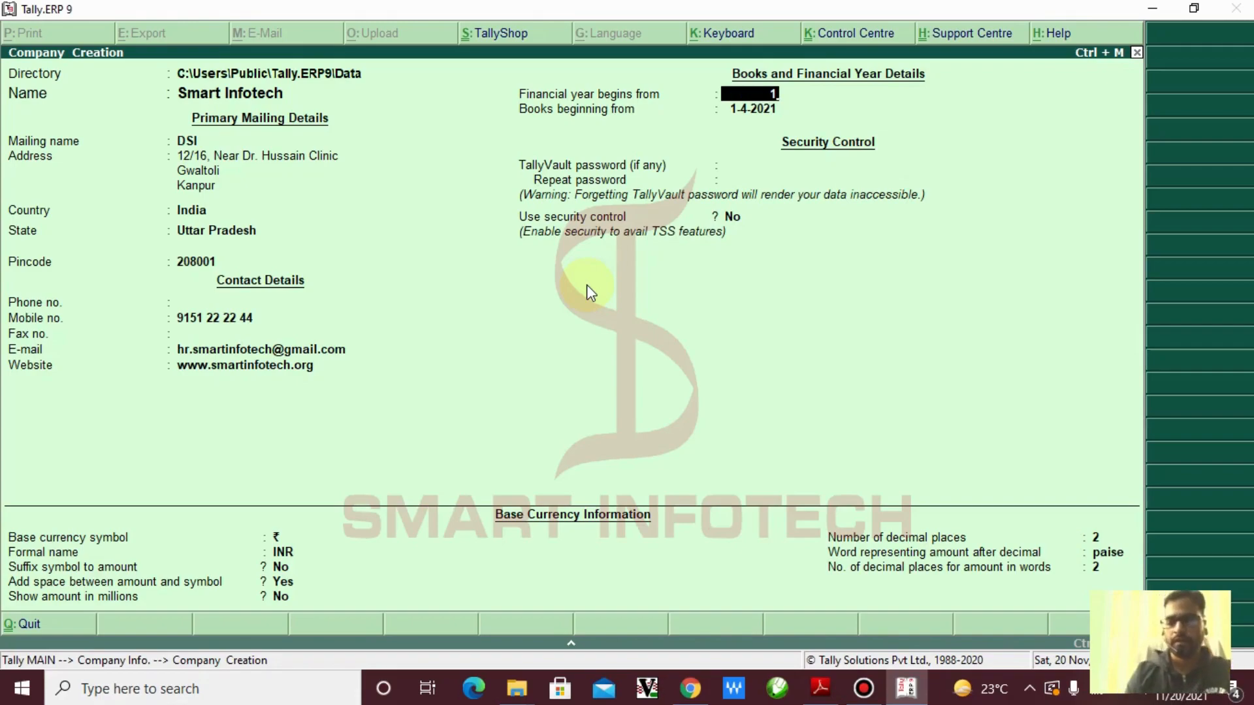
{"action": "type", "text": ".4"}
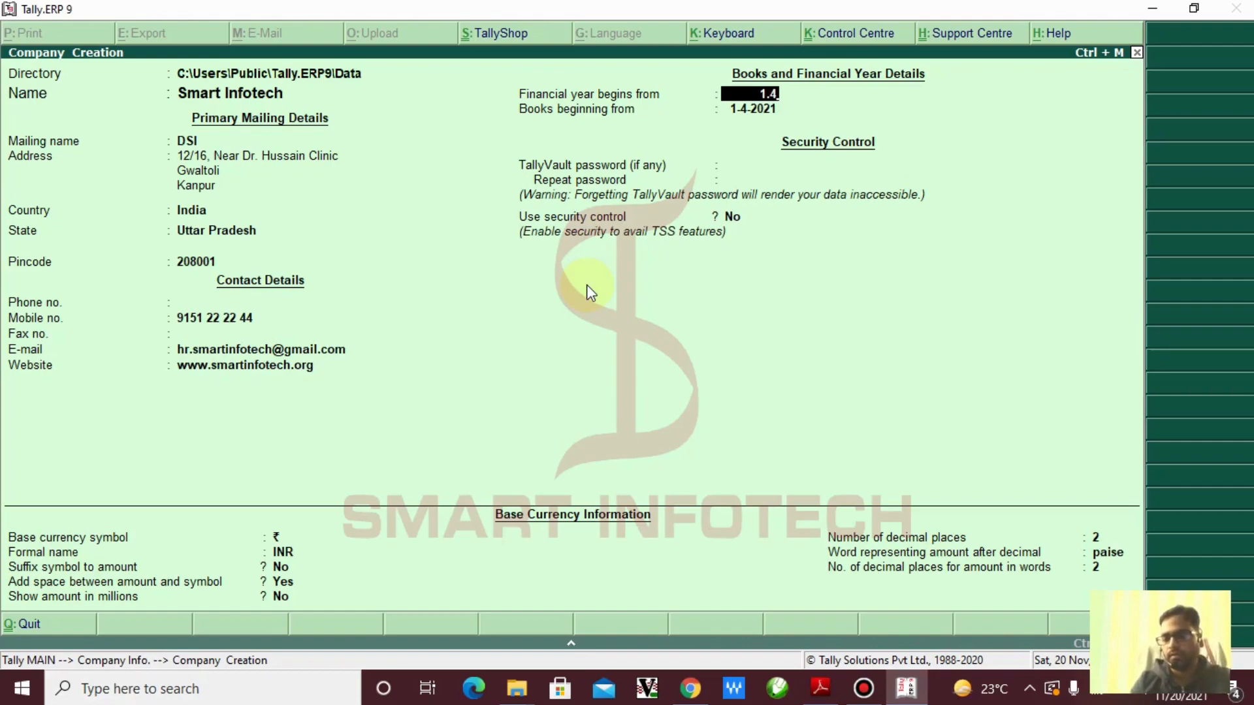
{"action": "type", "text": ".21"}
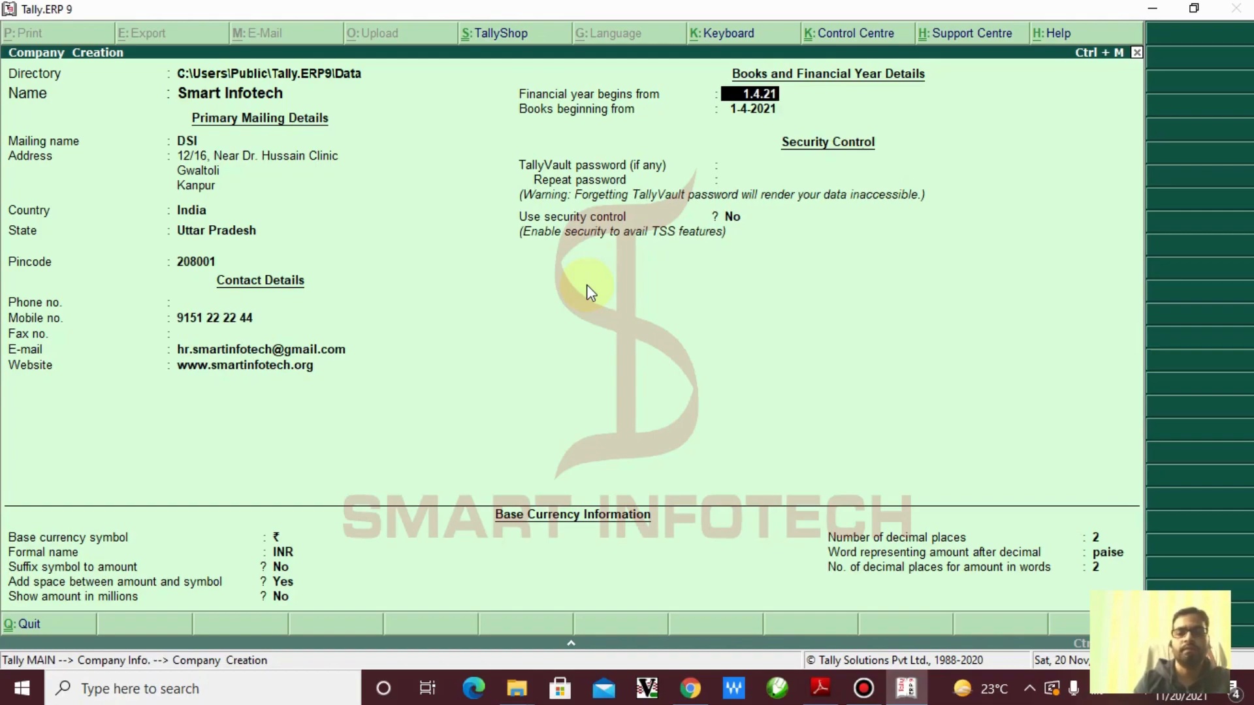
{"action": "key", "text": "Return"}
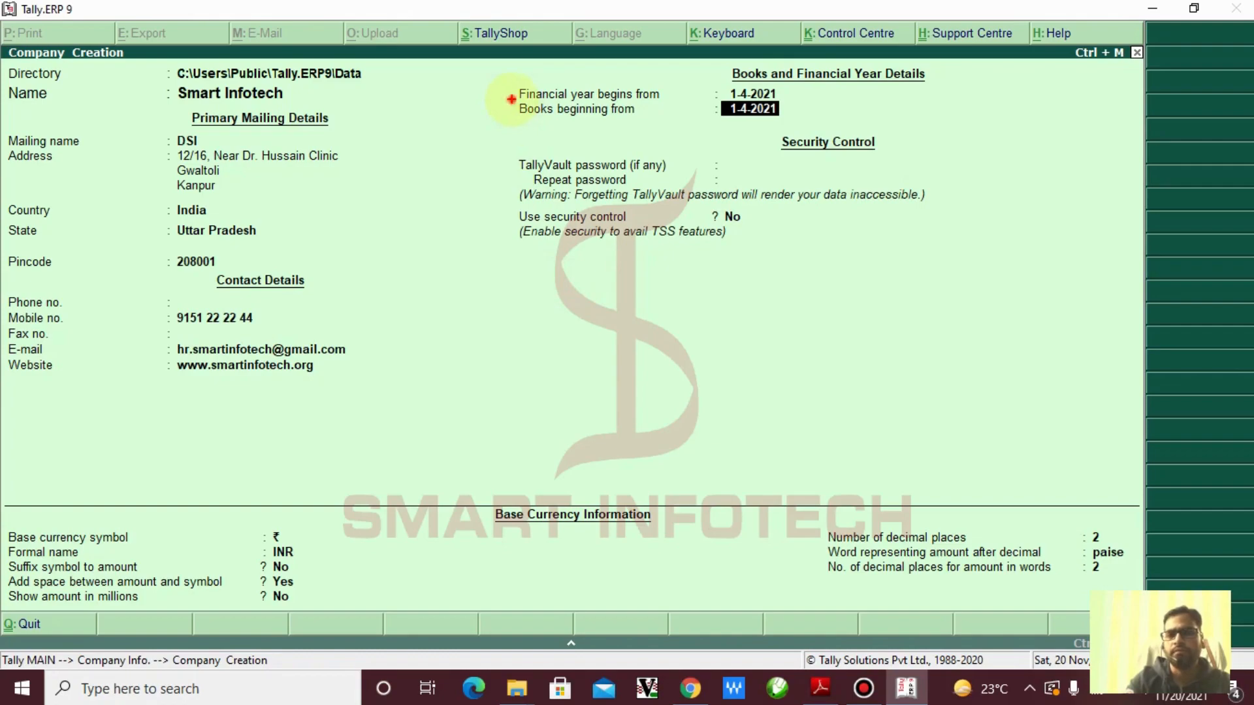
Highlight and accept 1-4-2021 as the books beginning date
{"action": "mouse_move", "coordinate": [511, 100]}
{"action": "left_mouse_down"}
{"action": "mouse_move", "coordinate": [566, 118]}
{"action": "mouse_move", "coordinate": [809, 127]}
{"action": "left_mouse_up"}
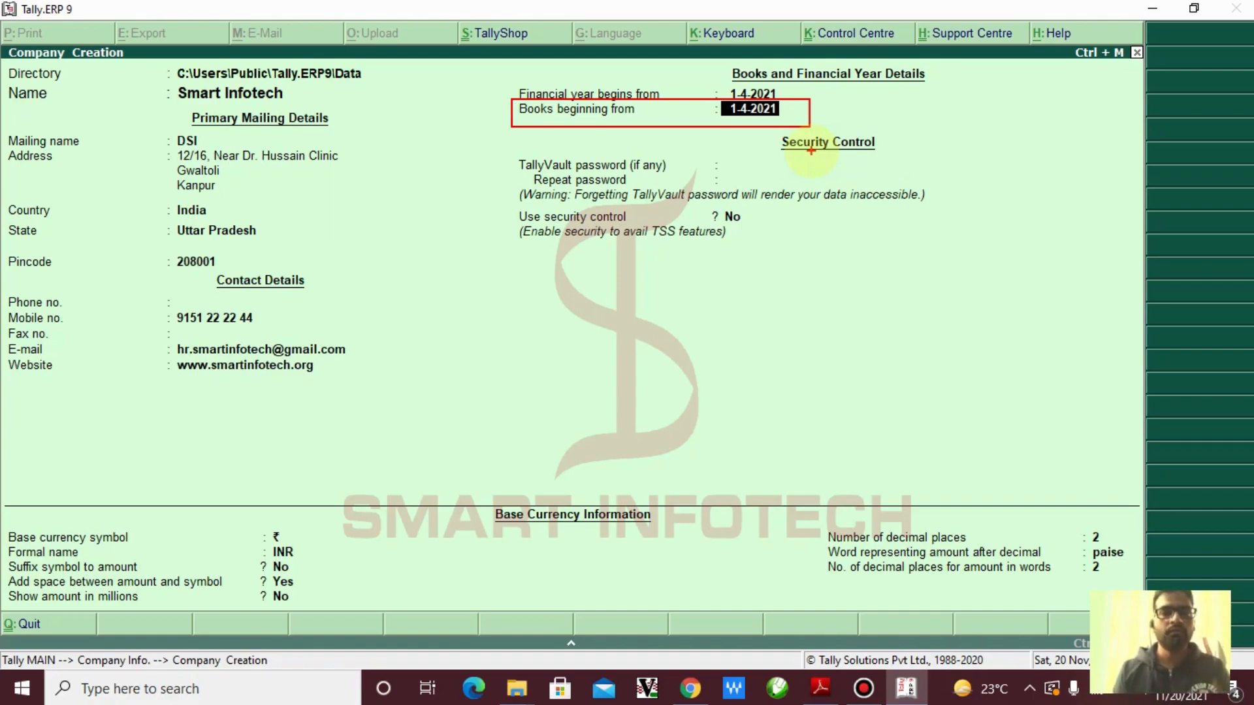
{"action": "key", "text": "Escape"}
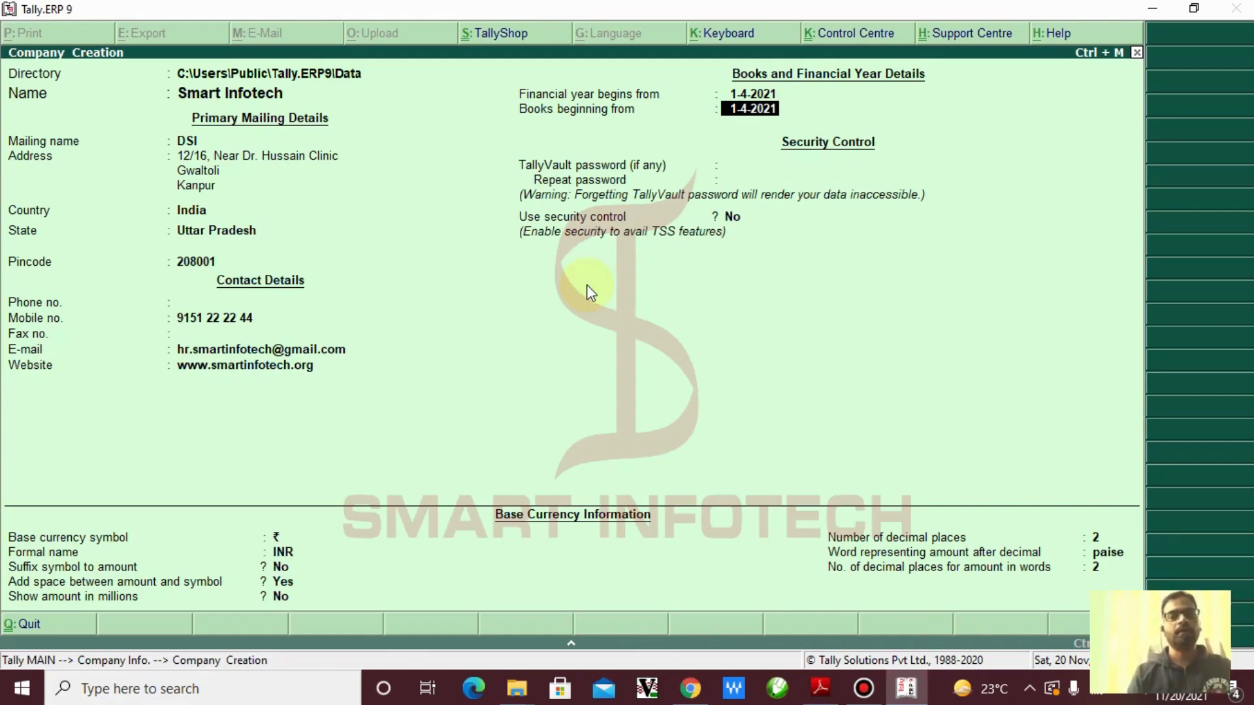
{"action": "key", "text": "Return"}
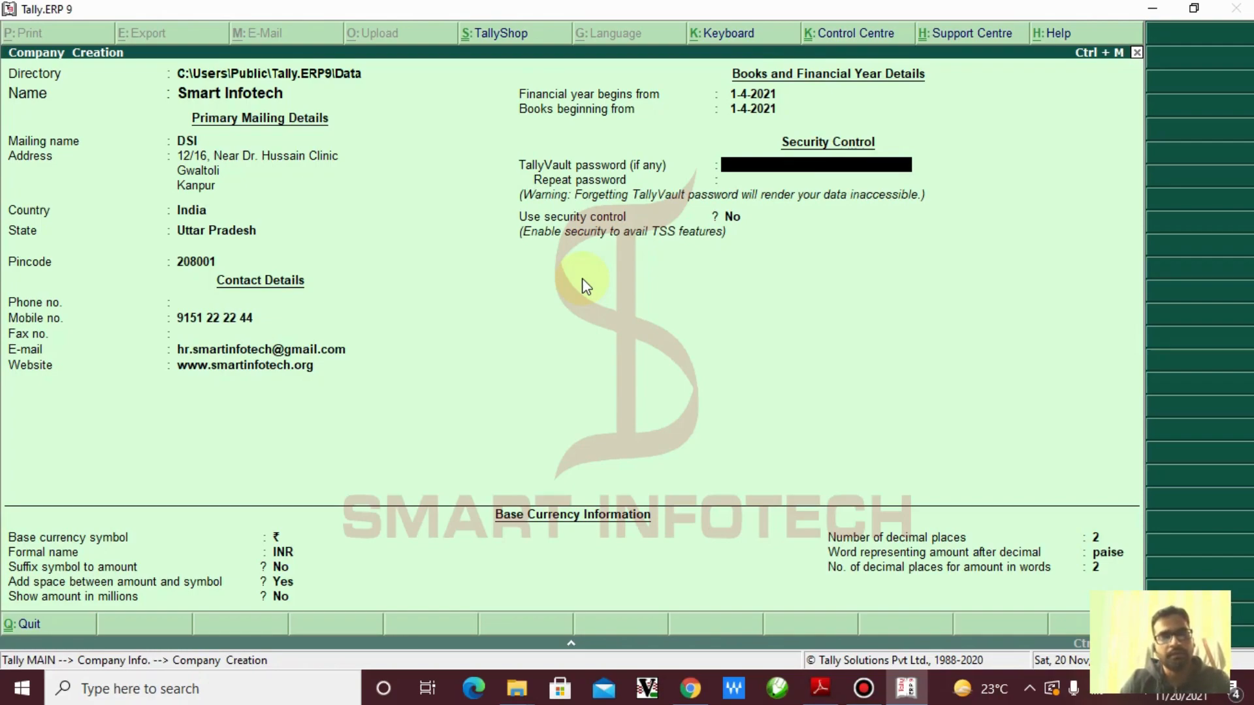
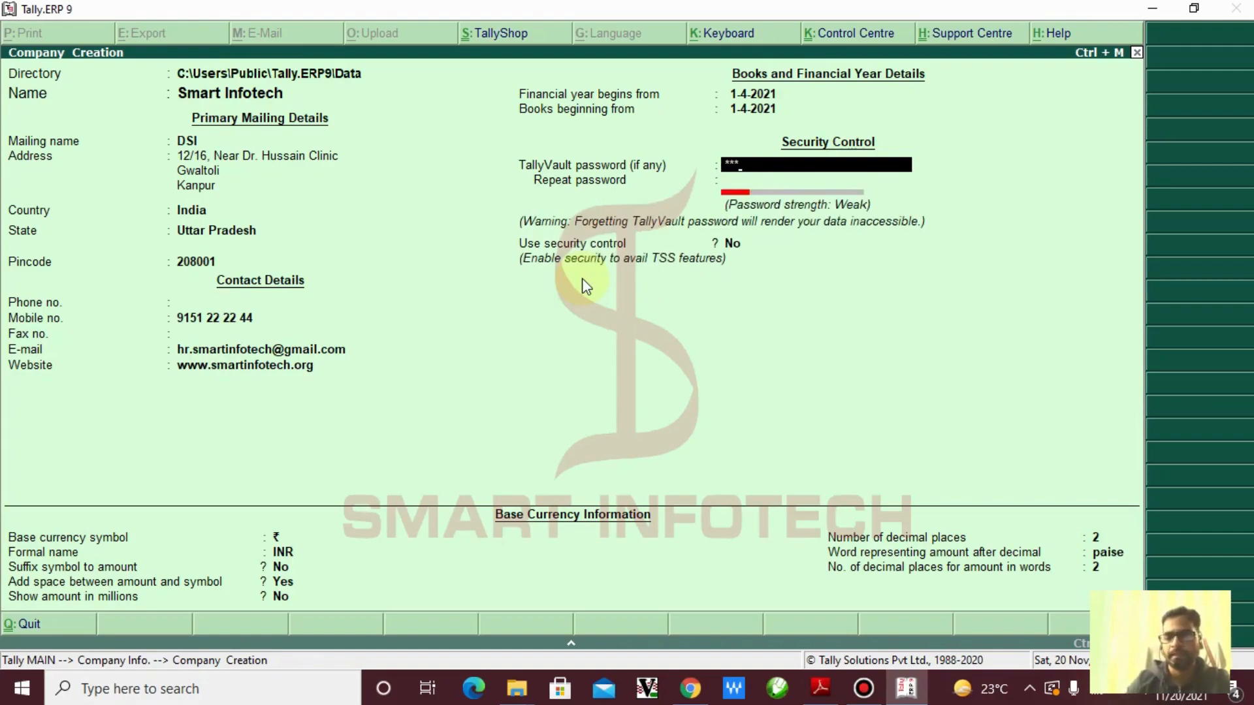
Enter a TallyVault password for Smart Infotech, correcting the first attempt, and repeat it to confirm
{"action": "key", "text": "Return"}
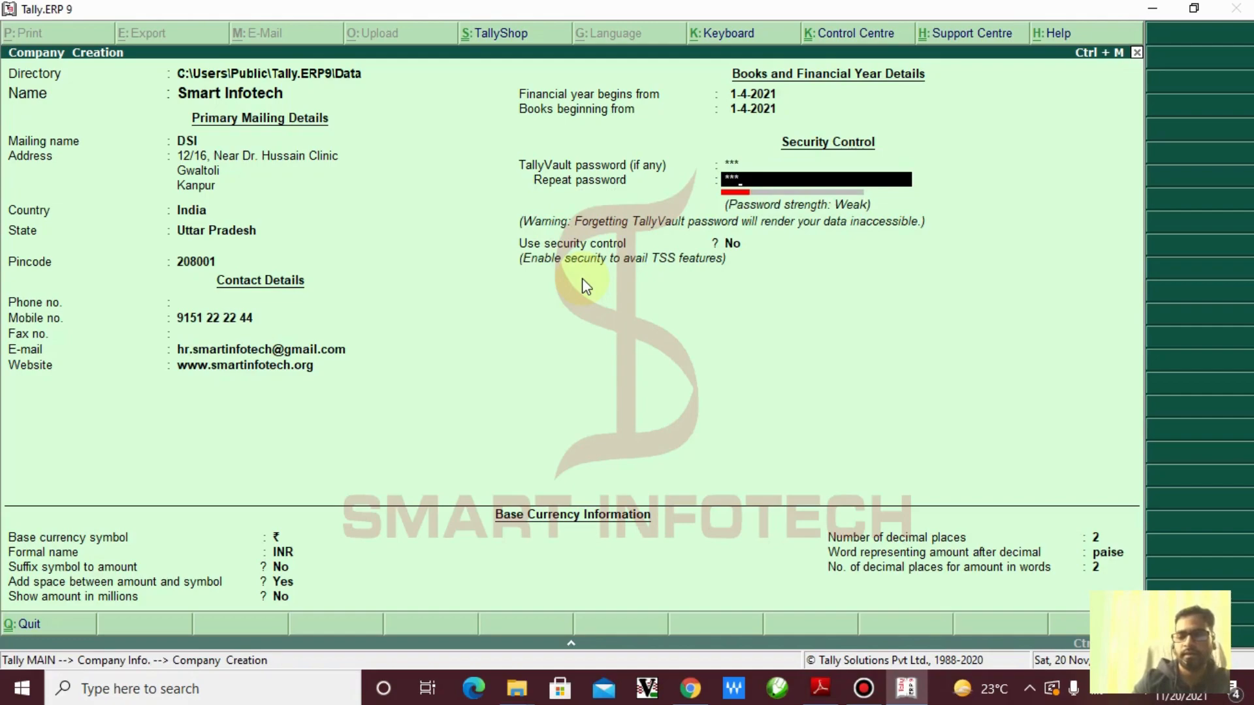
{"action": "key", "text": "Return"}
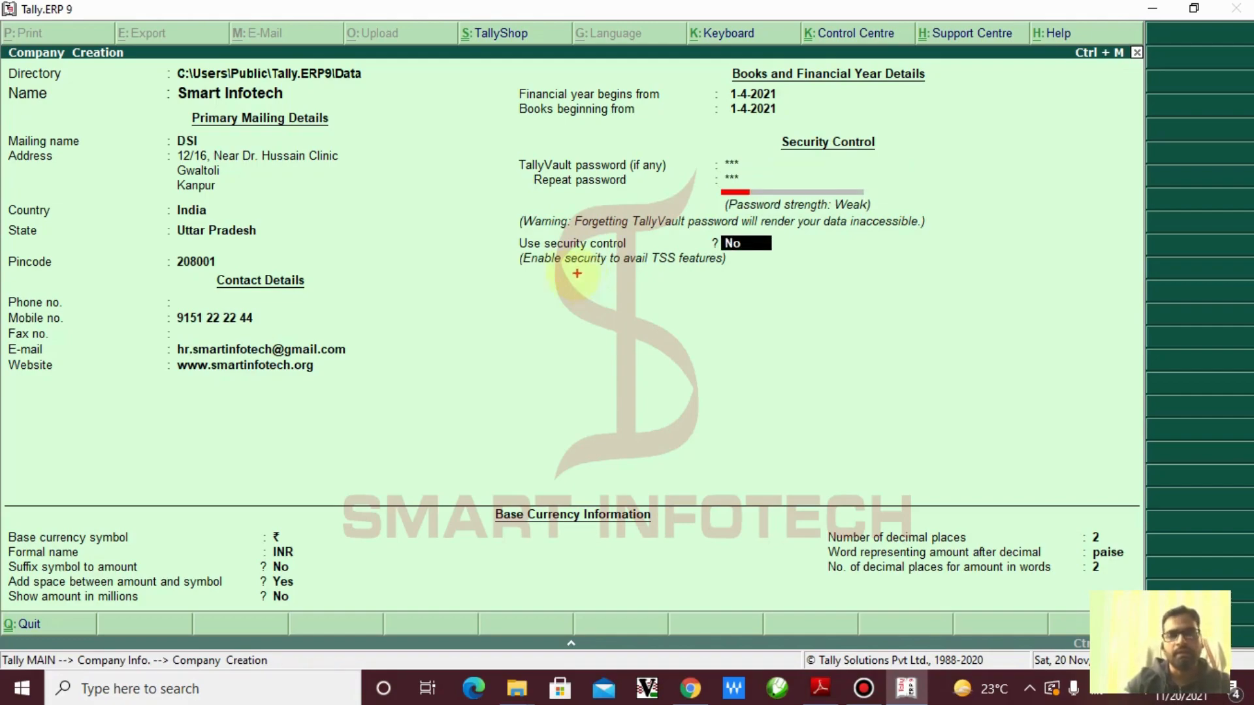
Leave Use security control at No and continue to the base currency fields
{"action": "mouse_move", "coordinate": [507, 229]}
{"action": "left_mouse_down"}
{"action": "mouse_move", "coordinate": [735, 284]}
{"action": "mouse_move", "coordinate": [809, 284]}
{"action": "left_mouse_up"}
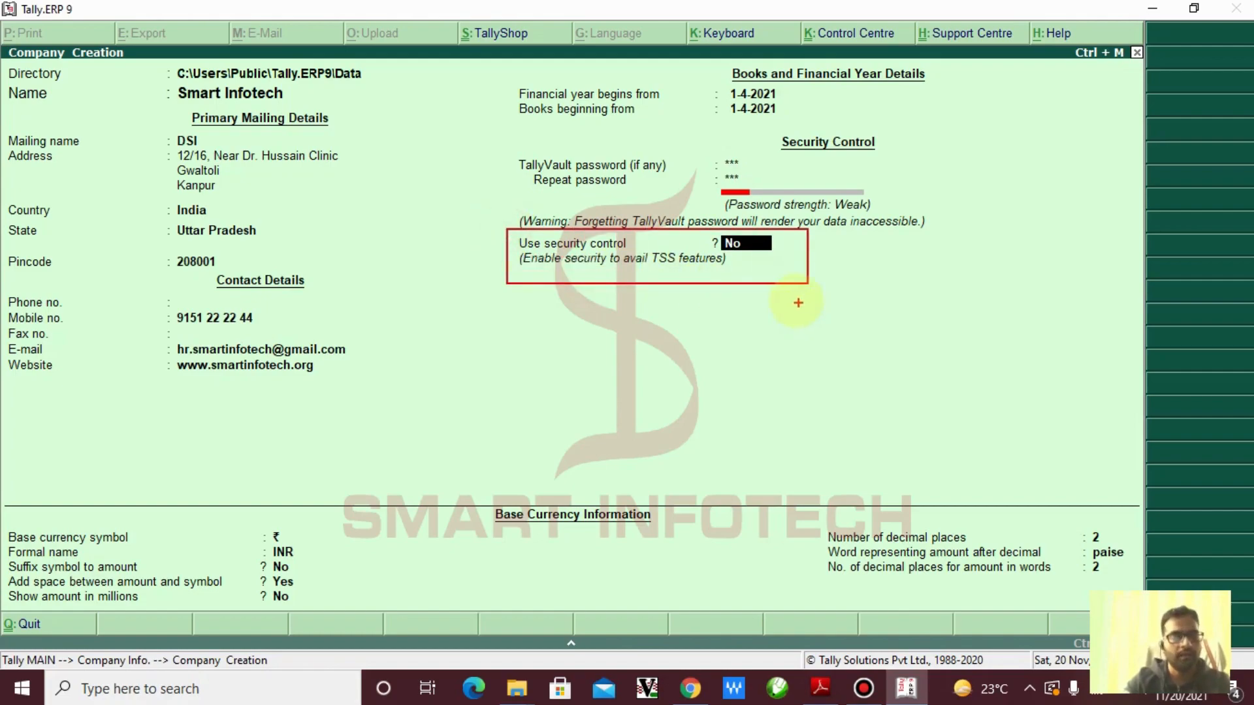
{"action": "left_click_drag", "start_coordinate": [775, 273], "coordinate": [870, 339]}
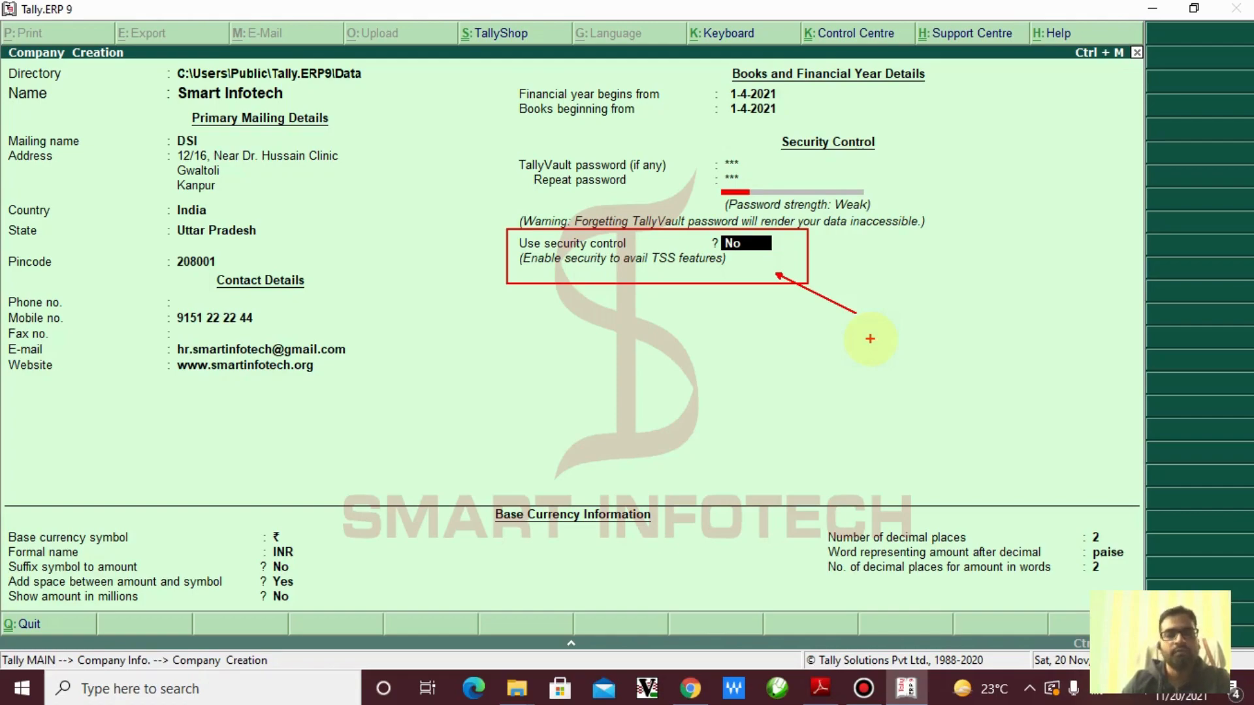
{"action": "key", "text": "Escape"}
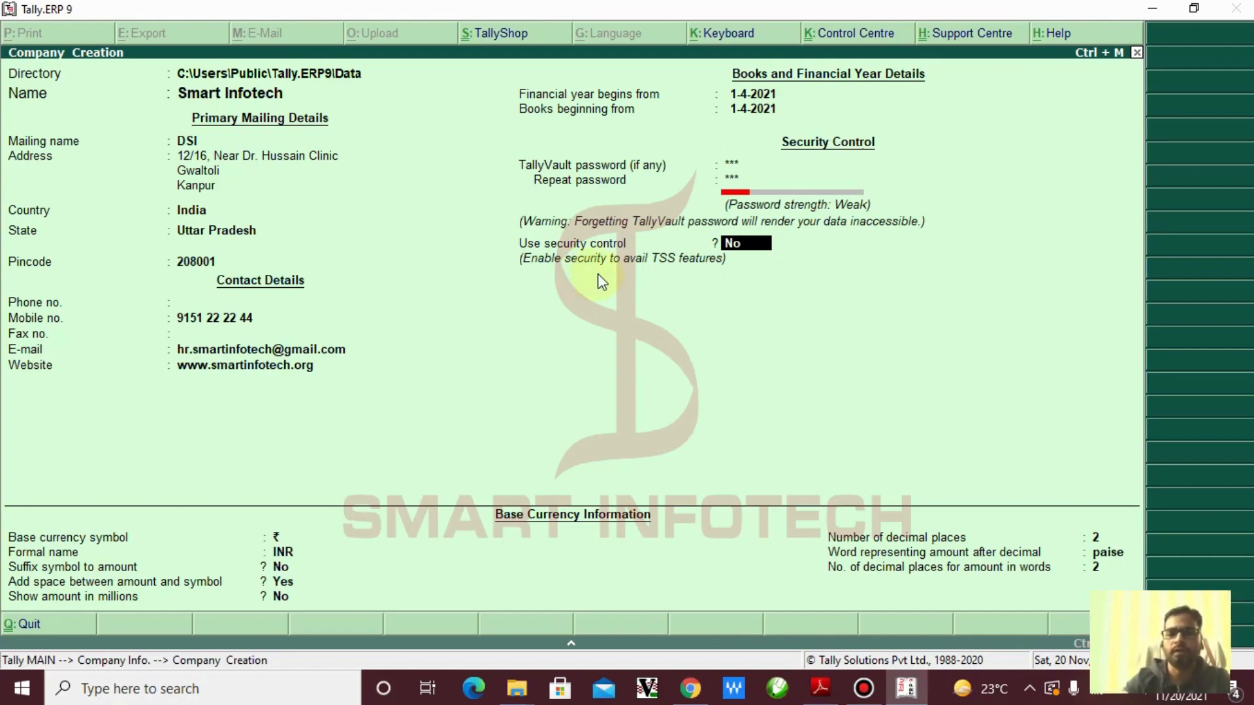
{"action": "key", "text": "Return"}
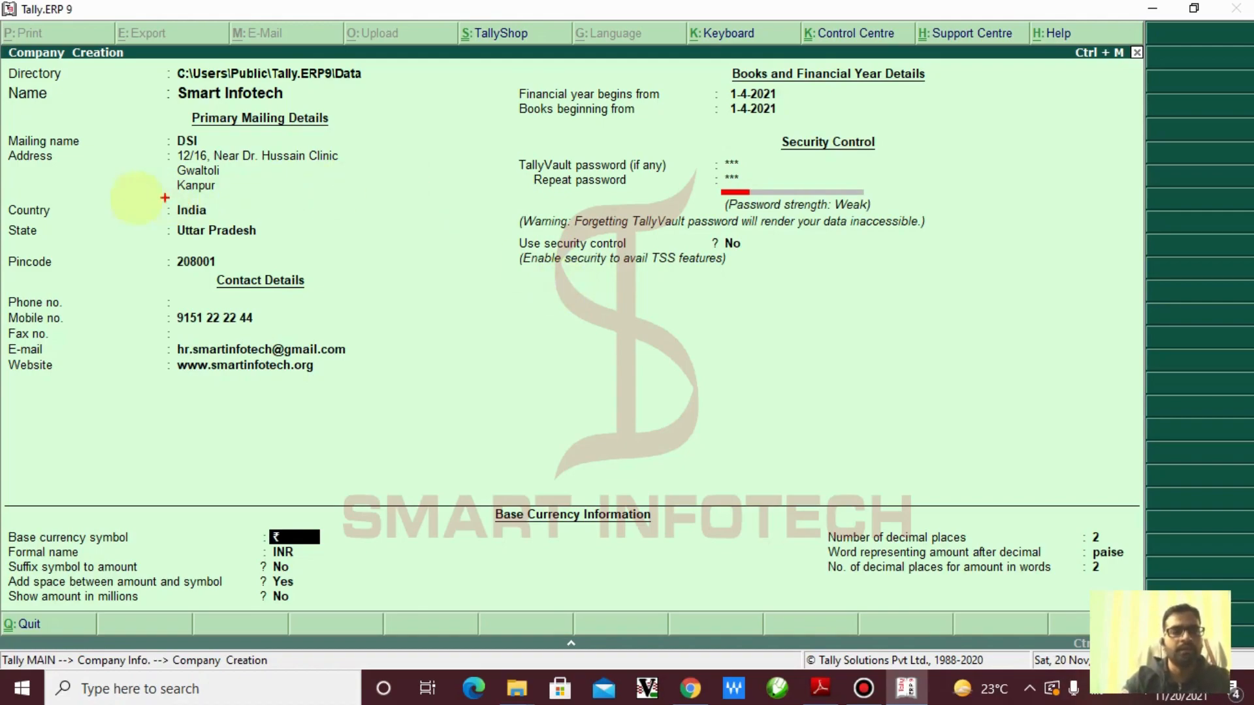
Accept the default base currency: ₹ symbol, INR, no suffix, space before amounts, millions off
{"action": "left_click", "coordinate": [7, 189]}
{"action": "mouse_move", "coordinate": [275, 233]}
{"action": "left_mouse_down"}
{"action": "mouse_move", "coordinate": [316, 224]}
{"action": "mouse_move", "coordinate": [431, 460]}
{"action": "mouse_move", "coordinate": [268, 597]}
{"action": "mouse_move", "coordinate": [344, 462]}
{"action": "mouse_move", "coordinate": [369, 484]}
{"action": "left_mouse_up"}
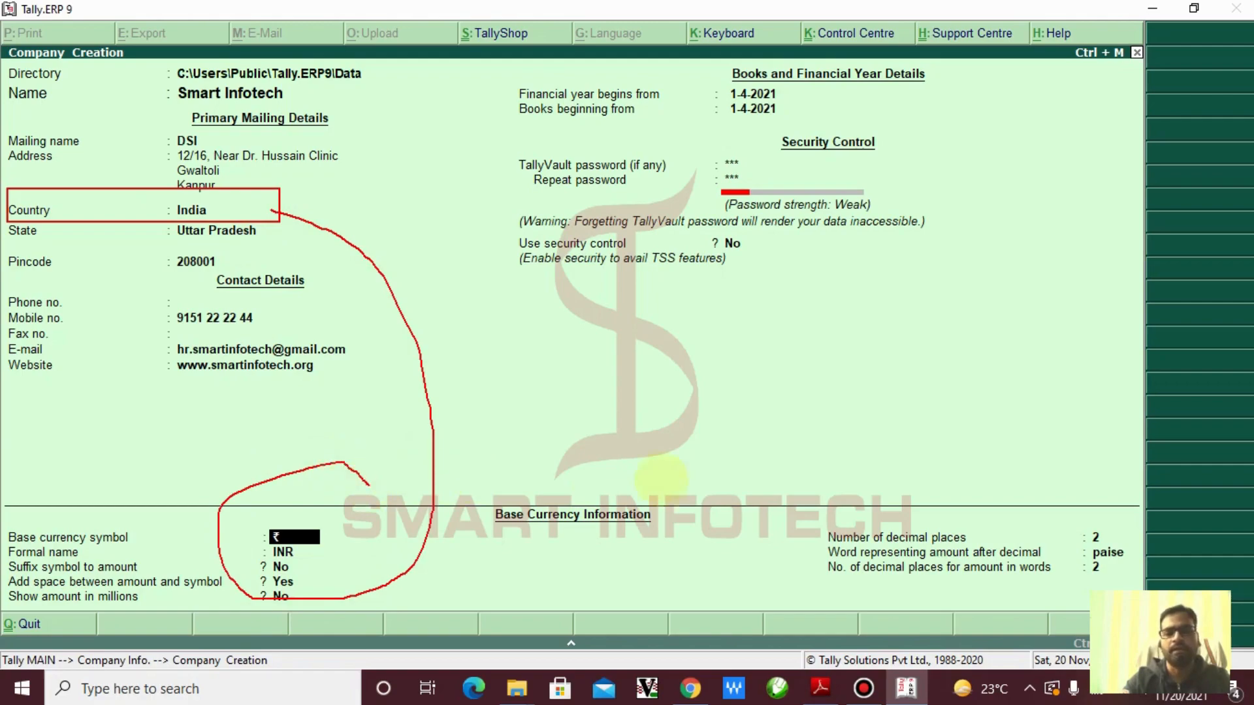
{"action": "mouse_move", "coordinate": [761, 501]}
{"action": "left_mouse_down"}
{"action": "mouse_move", "coordinate": [1199, 556]}
{"action": "mouse_move", "coordinate": [843, 614]}
{"action": "mouse_move", "coordinate": [861, 487]}
{"action": "mouse_move", "coordinate": [912, 464]}
{"action": "left_mouse_up"}
{"action": "key", "text": "Escape"}
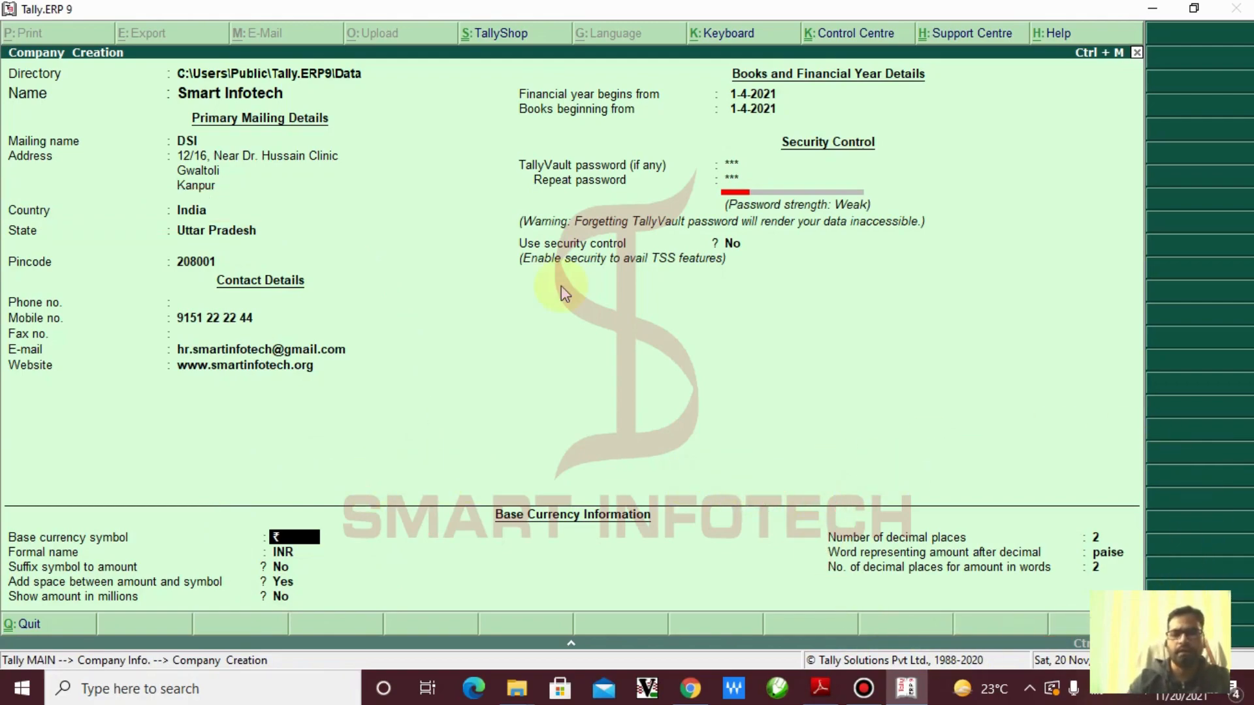
{"action": "key", "text": "Return"}
{"action": "key", "text": "Return"}
{"action": "key", "text": "Return"}
{"action": "key", "text": "Return"}
{"action": "key", "text": "Return"}
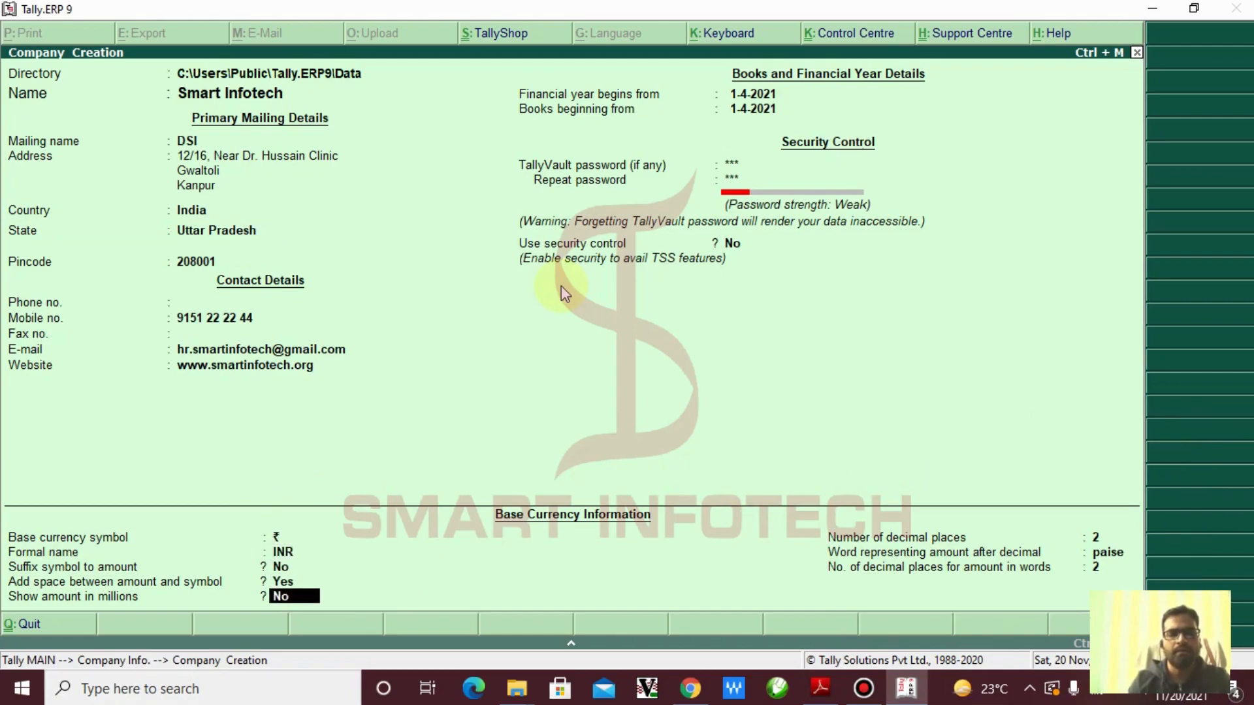
Accept and save Smart Infotech, then unlock it with its TallyVault password
{"action": "key", "text": "Return"}
{"action": "key", "text": "Return"}
{"action": "key", "text": "Return"}
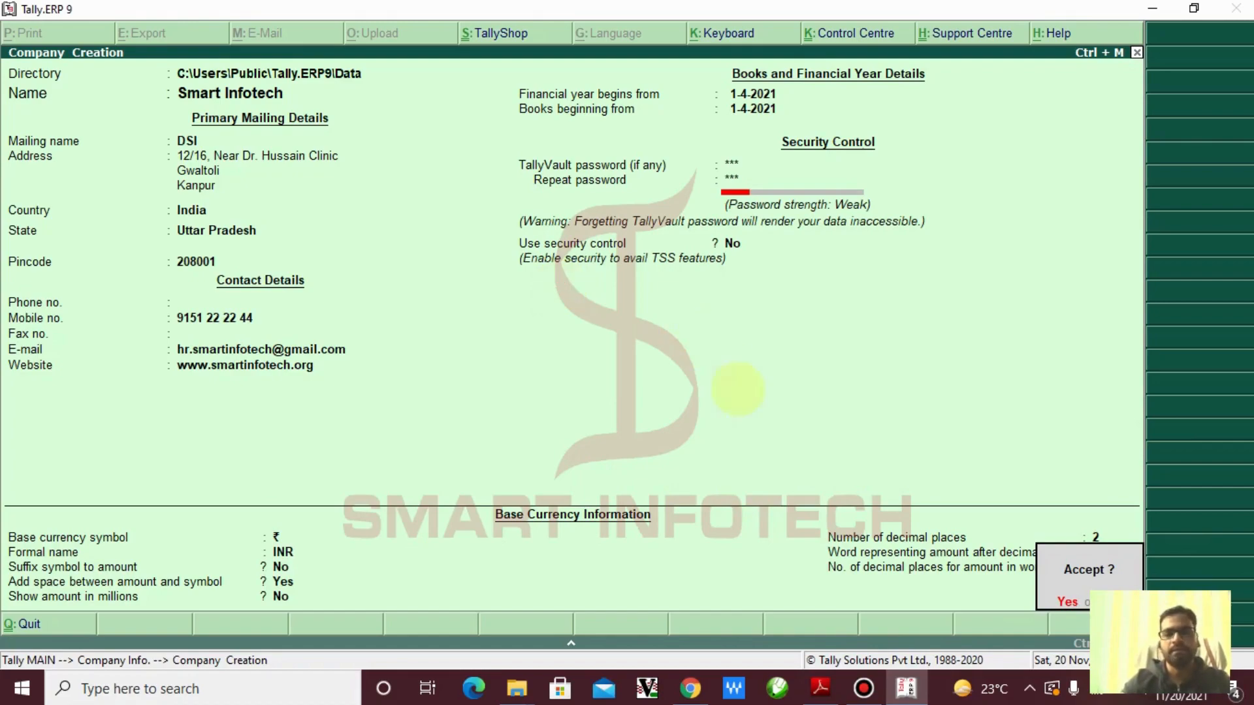
{"action": "left_click", "coordinate": [1052, 581]}
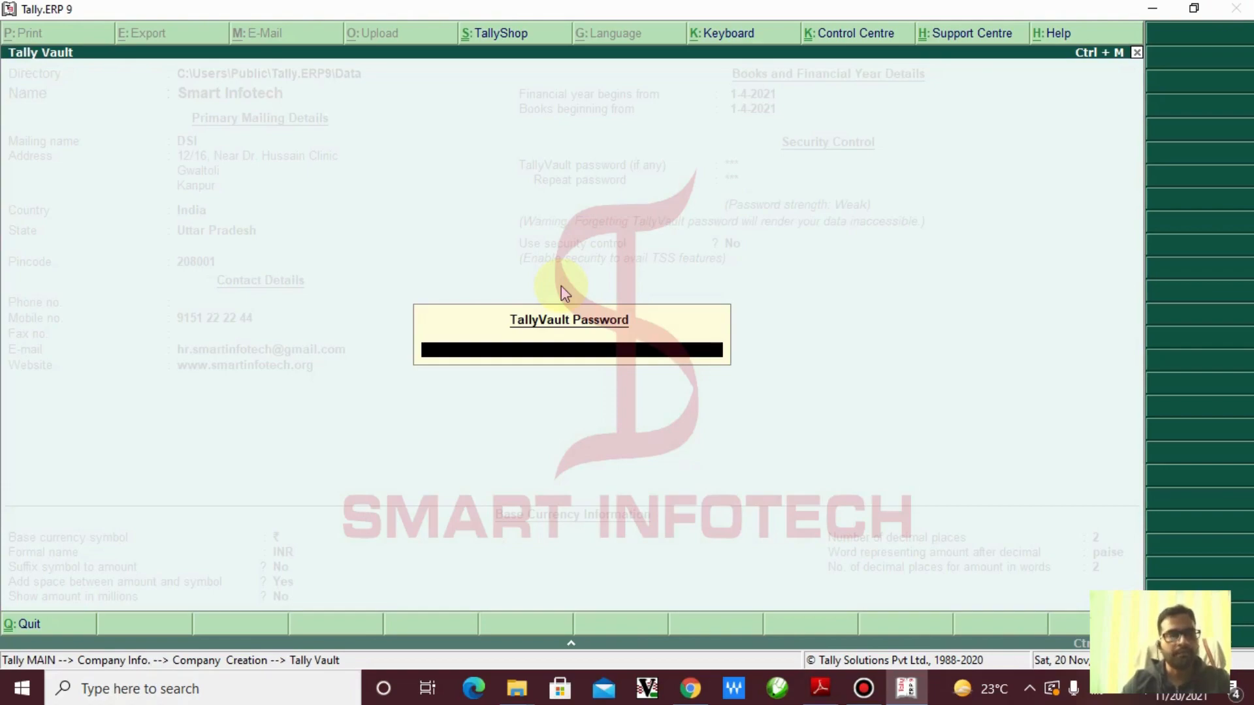
{"action": "type", "text": "*"}
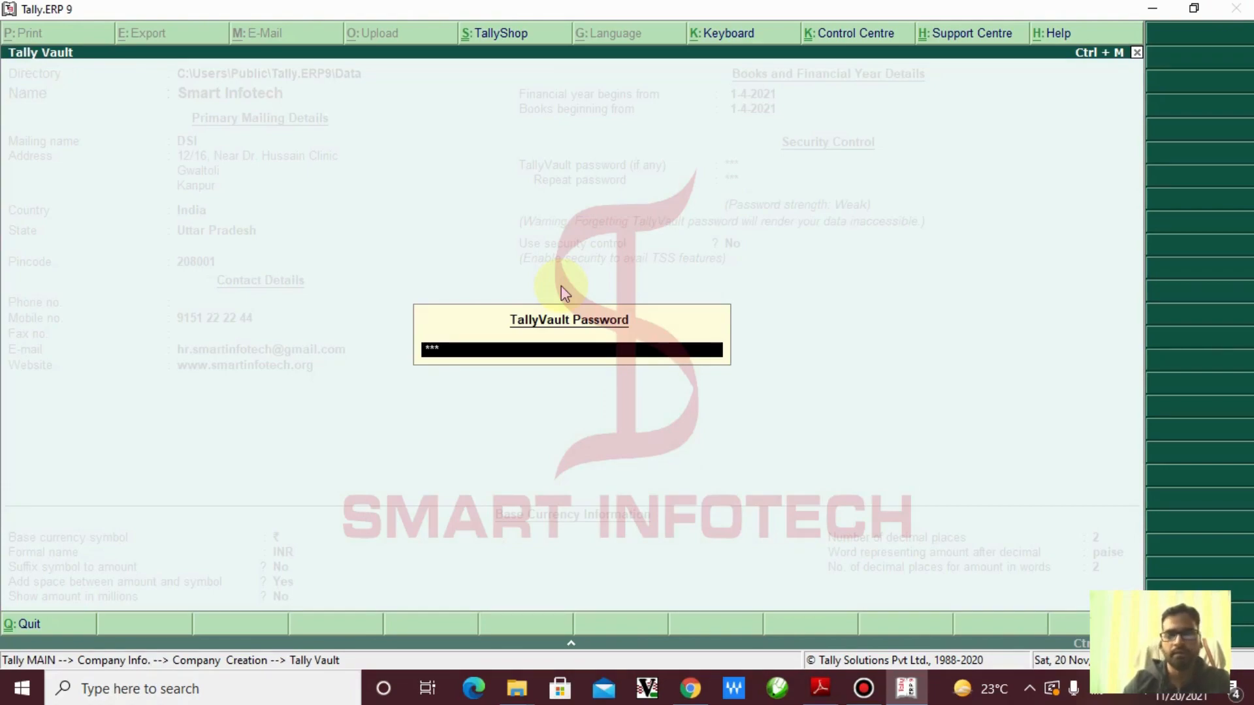
{"action": "key", "text": "Return"}
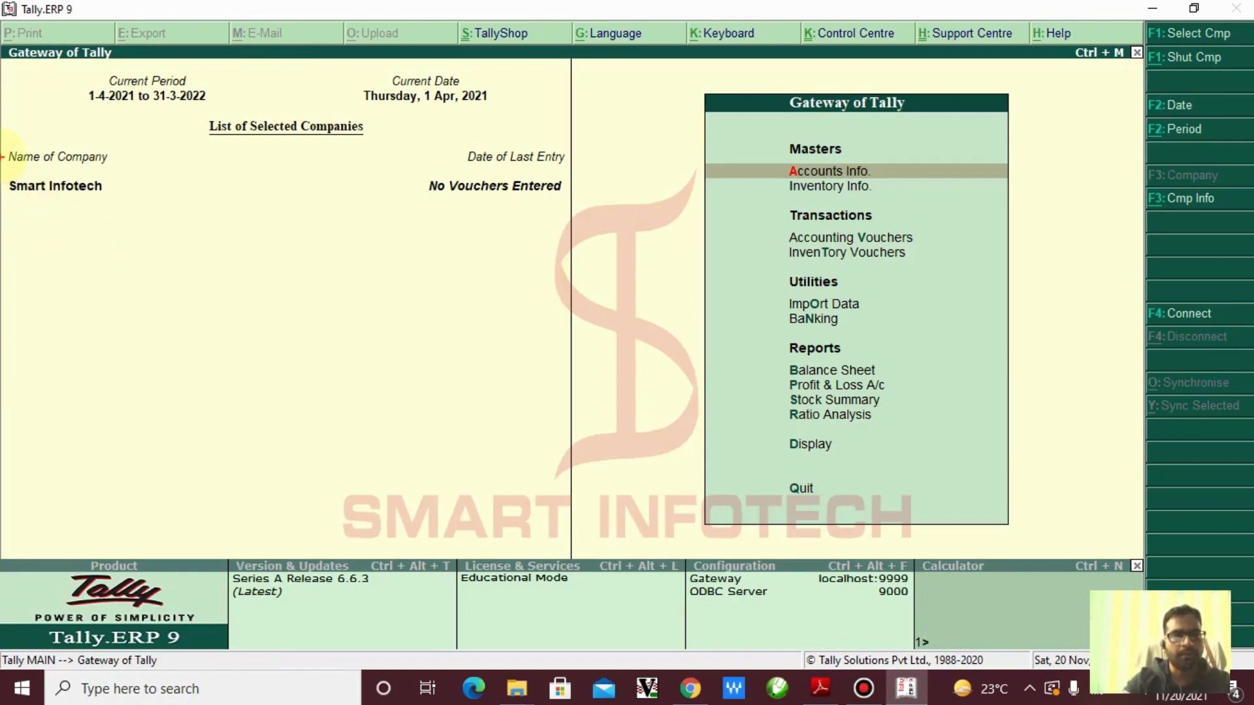
{"action": "left_click_drag", "start_coordinate": [100, 213], "coordinate": [172, 228]}
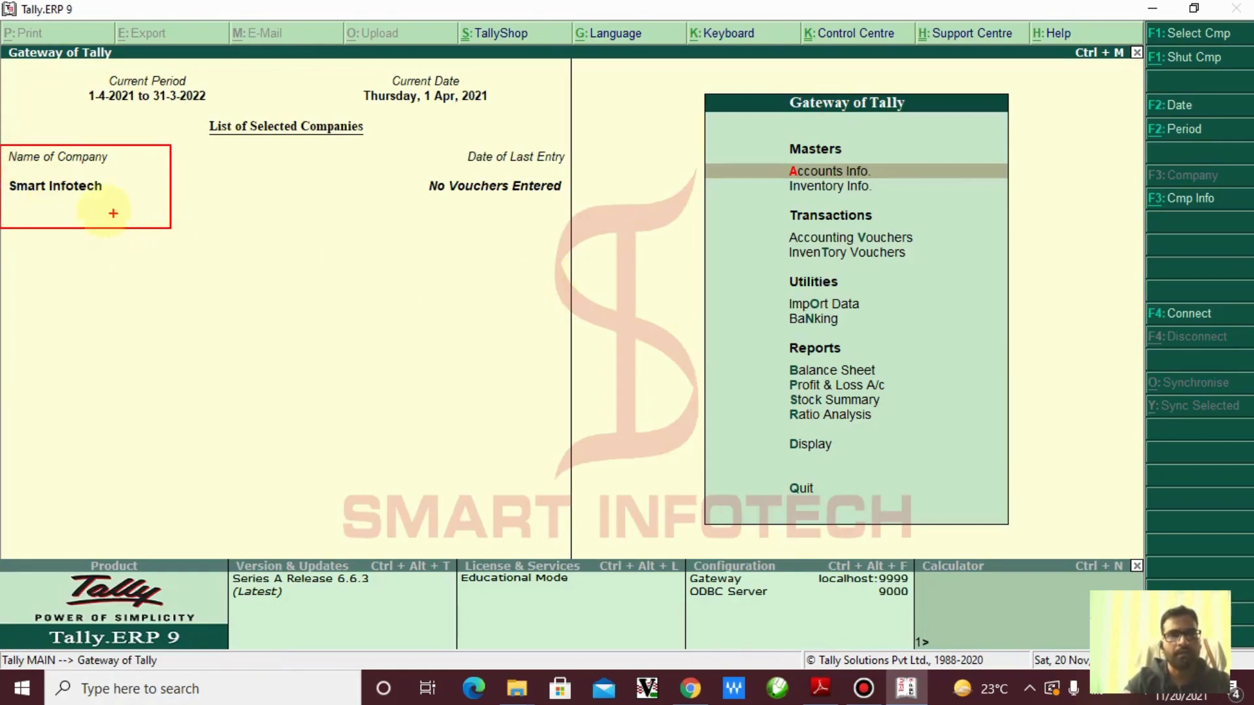
{"action": "left_click_drag", "start_coordinate": [96, 205], "coordinate": [152, 263]}
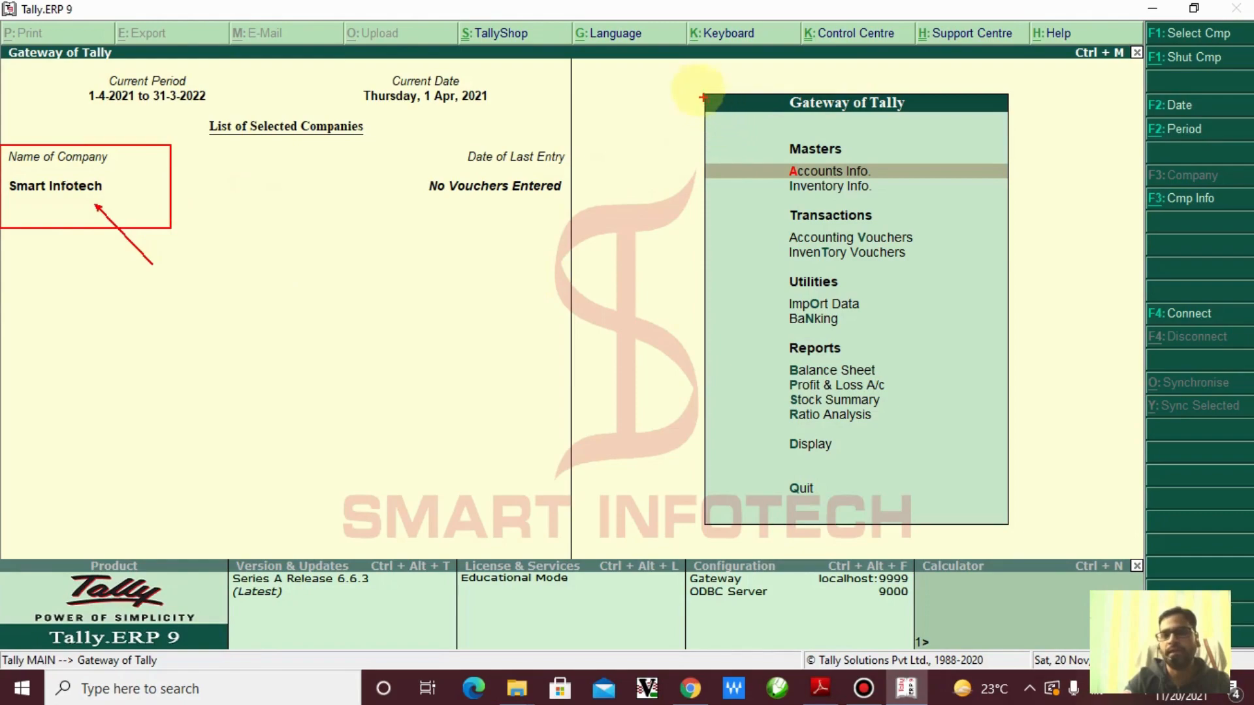
{"action": "left_click_drag", "start_coordinate": [694, 79], "coordinate": [742, 112]}
{"action": "mouse_move", "coordinate": [889, 203]}
{"action": "left_mouse_down"}
{"action": "mouse_move", "coordinate": [1016, 366]}
{"action": "mouse_move", "coordinate": [1026, 561]}
{"action": "mouse_move", "coordinate": [1025, 544]}
{"action": "left_mouse_up"}
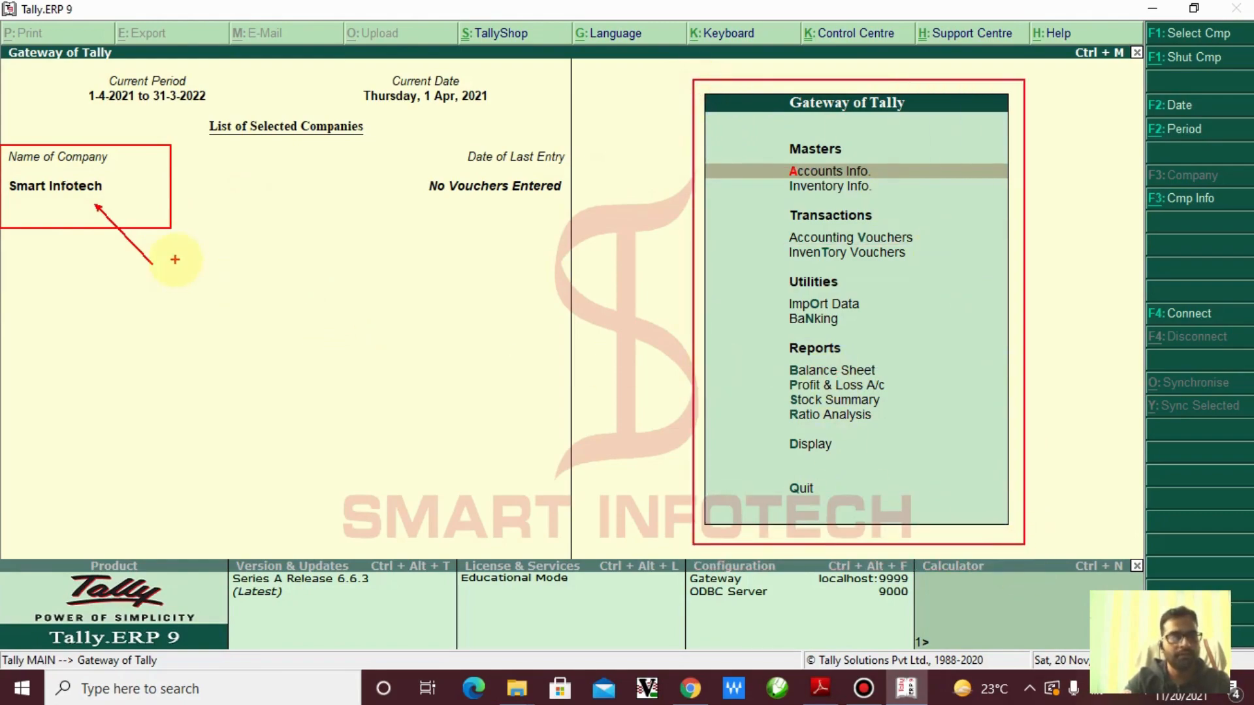
{"action": "left_click_drag", "start_coordinate": [142, 191], "coordinate": [772, 194]}
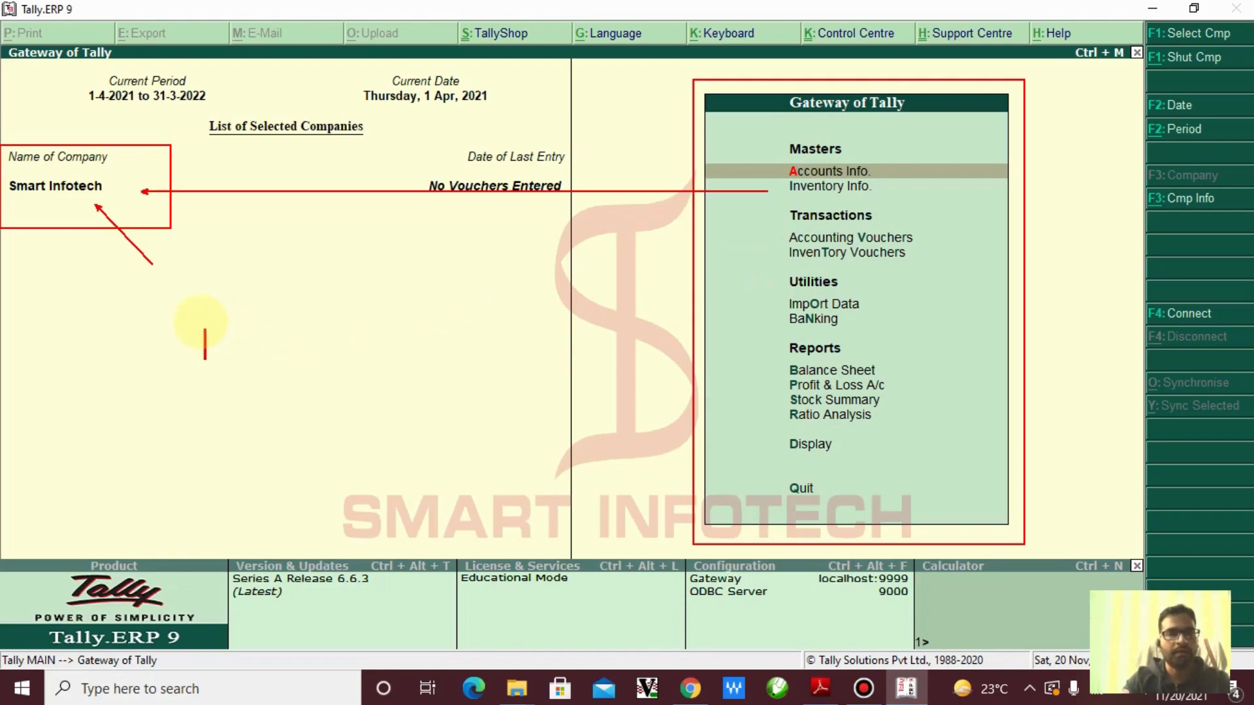
{"action": "left_click", "coordinate": [205, 343]}
{"action": "type", "text": "Co"}
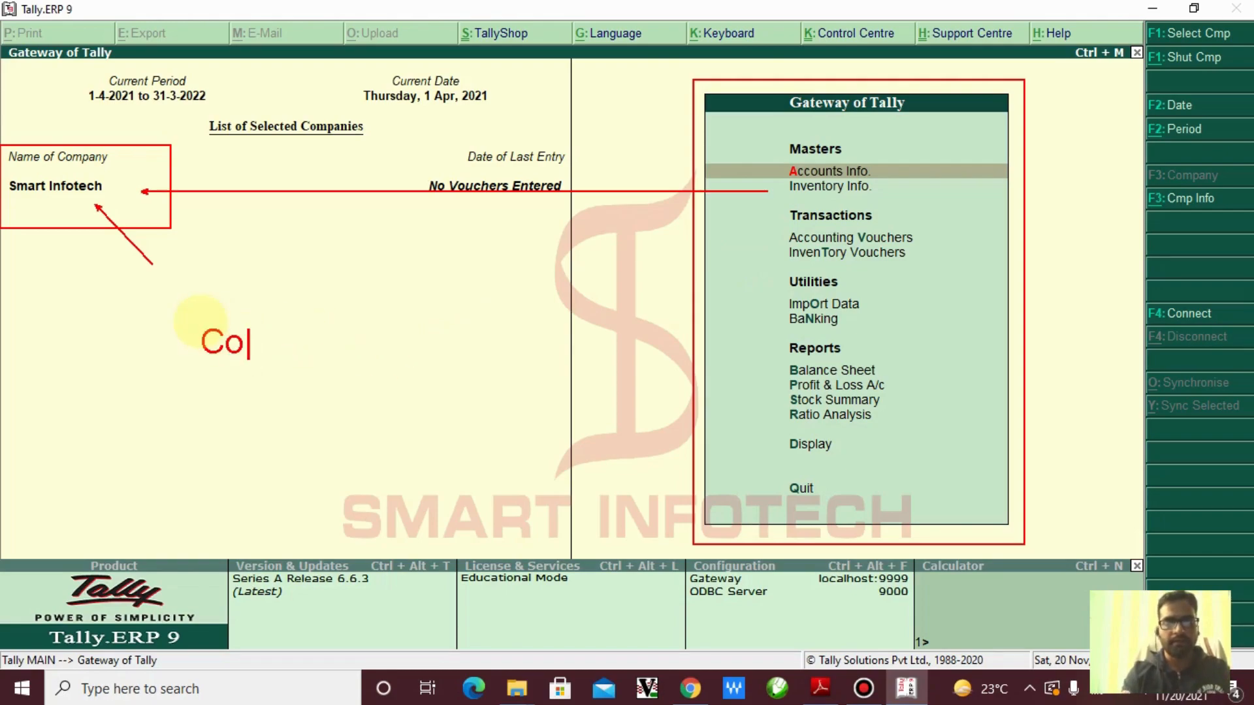
{"action": "type", "text": "mp"}
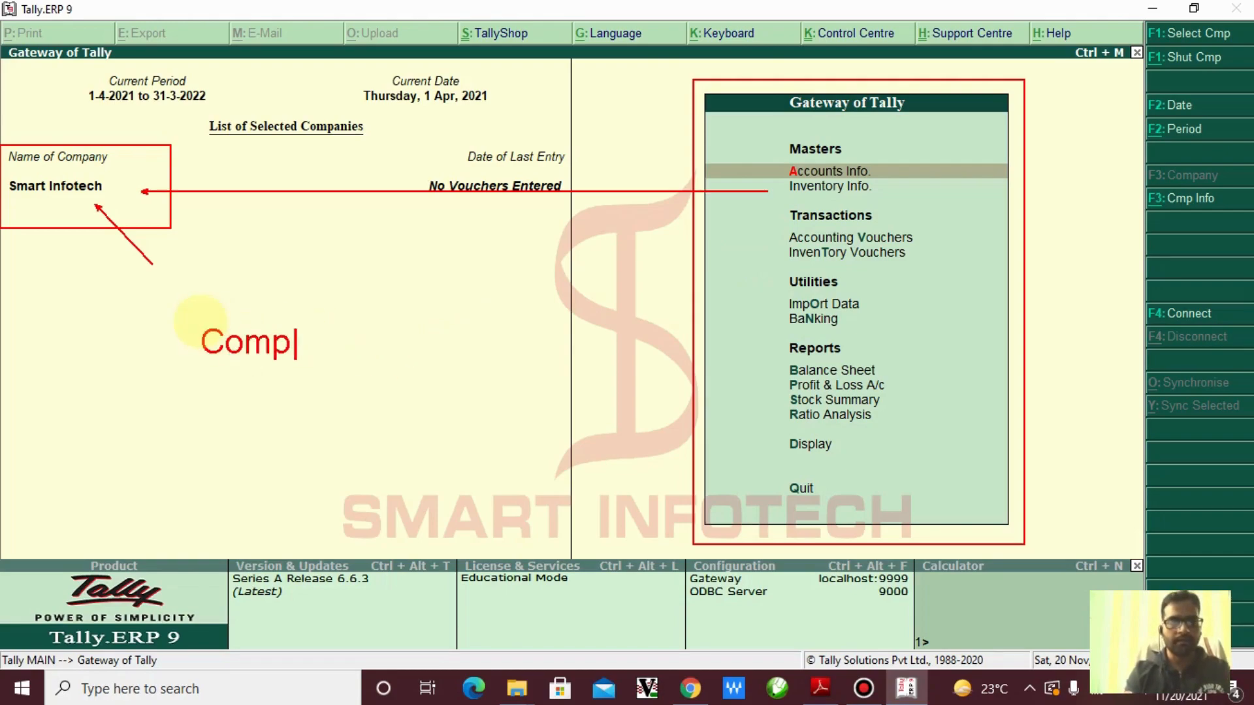
{"action": "type", "text": "any In"}
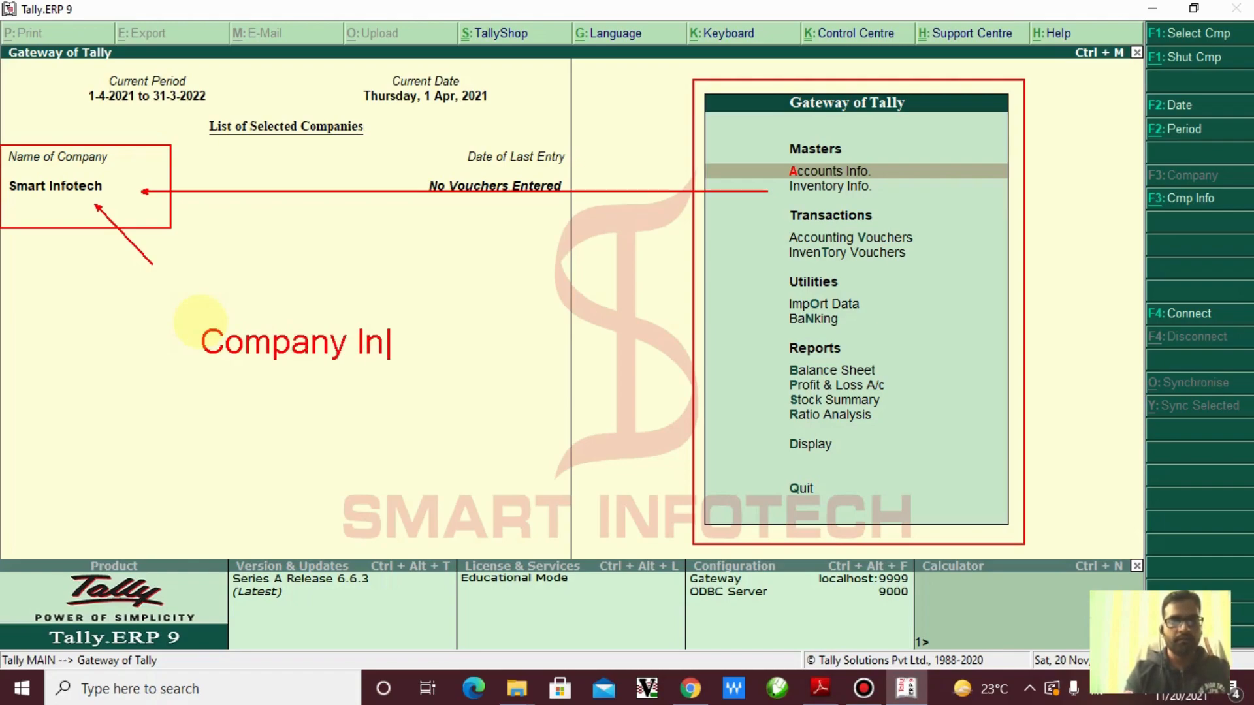
{"action": "type", "text": "fo Menu"}
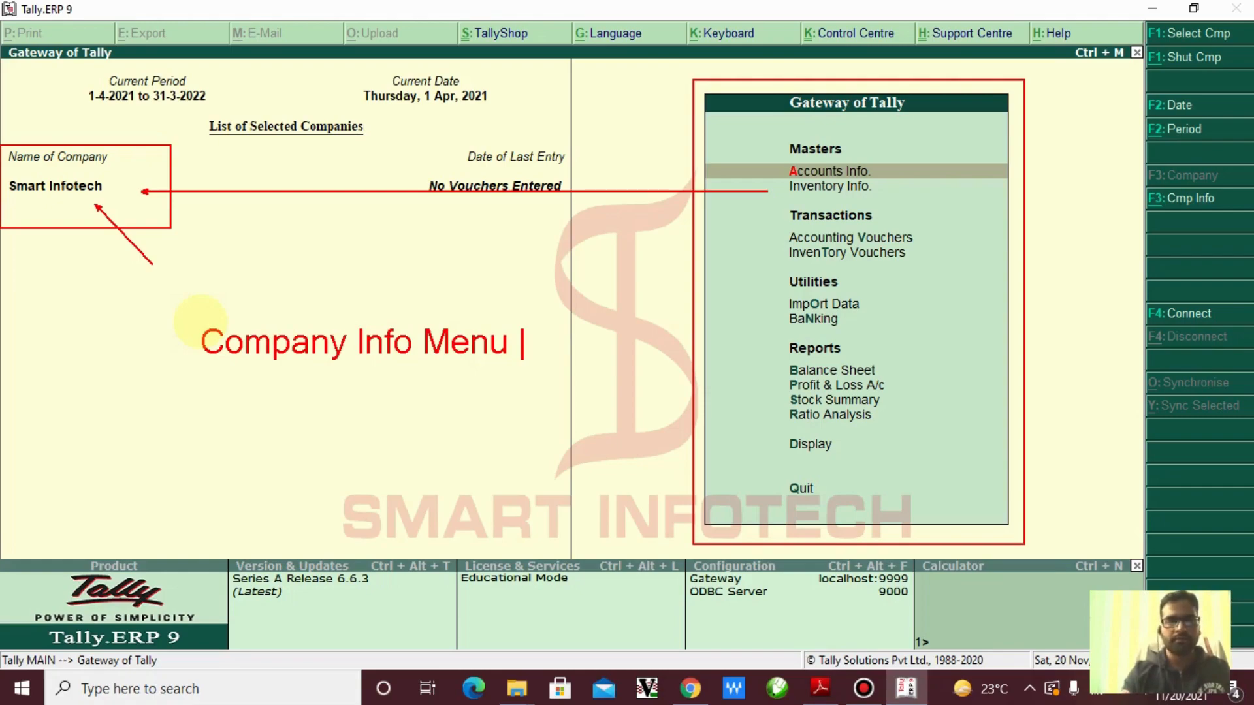
{"action": "type", "text": " : ALT"}
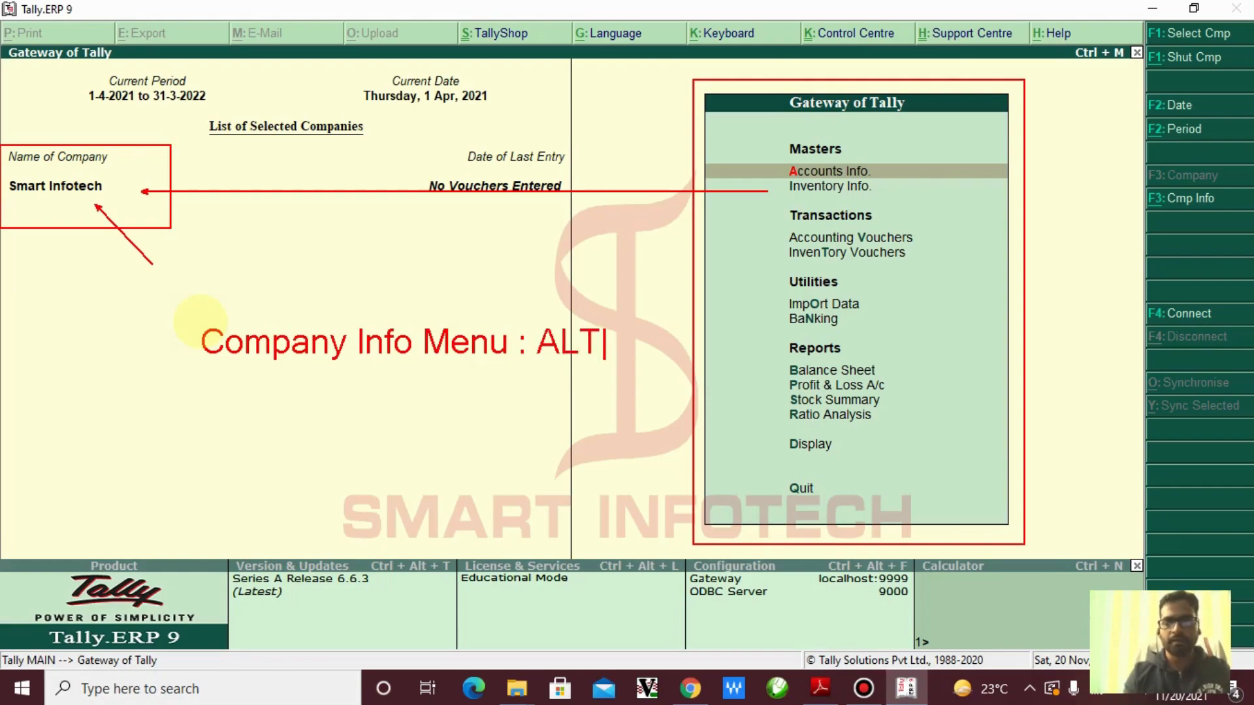
{"action": "type", "text": " + "}
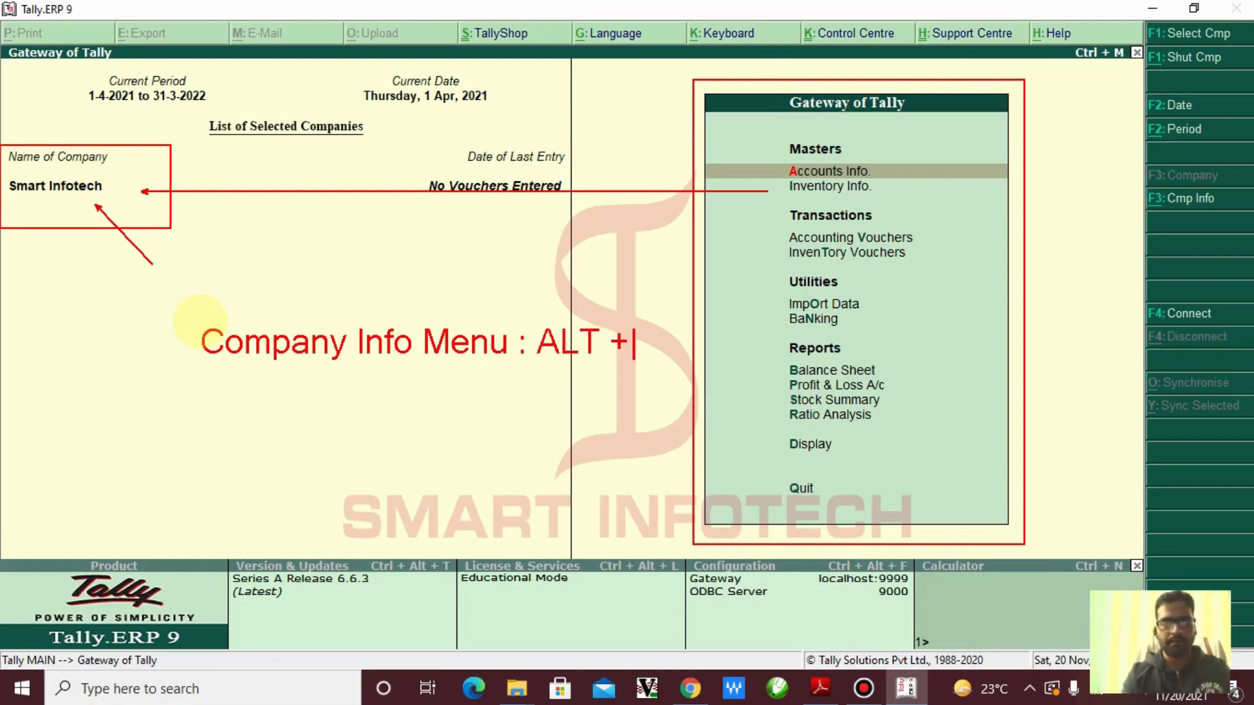
{"action": "type", "text": "F"}
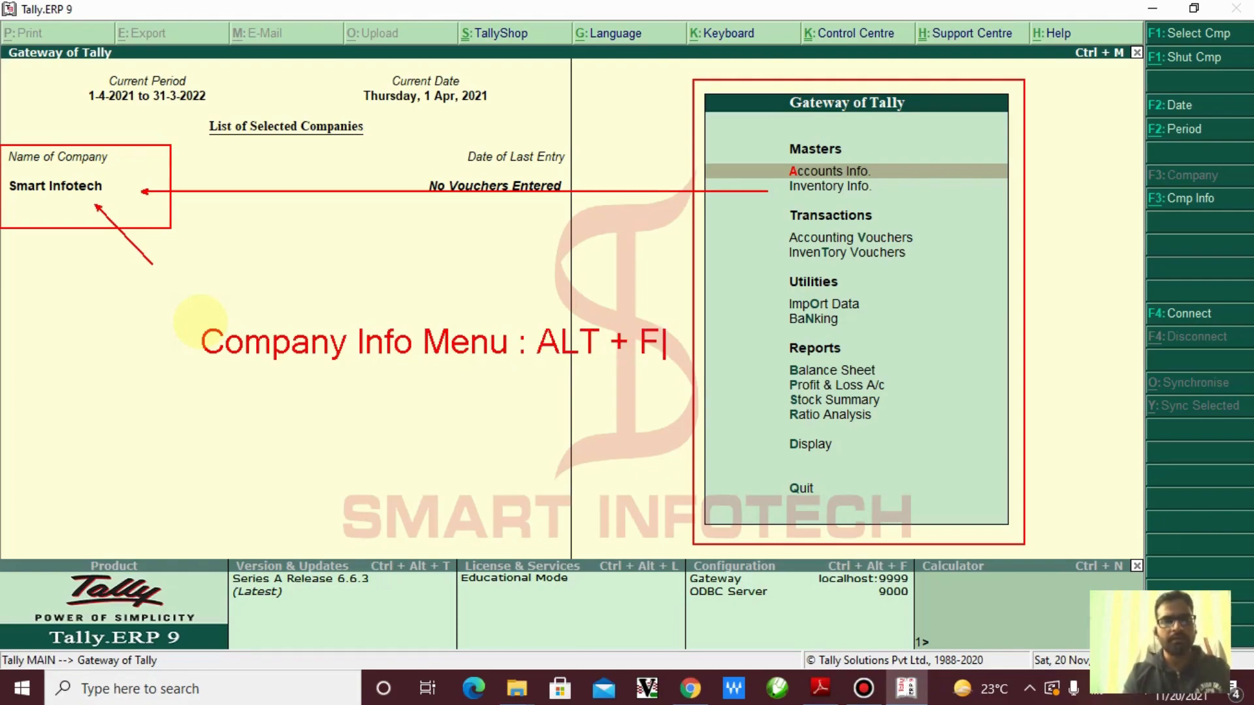
{"action": "type", "text": "3"}
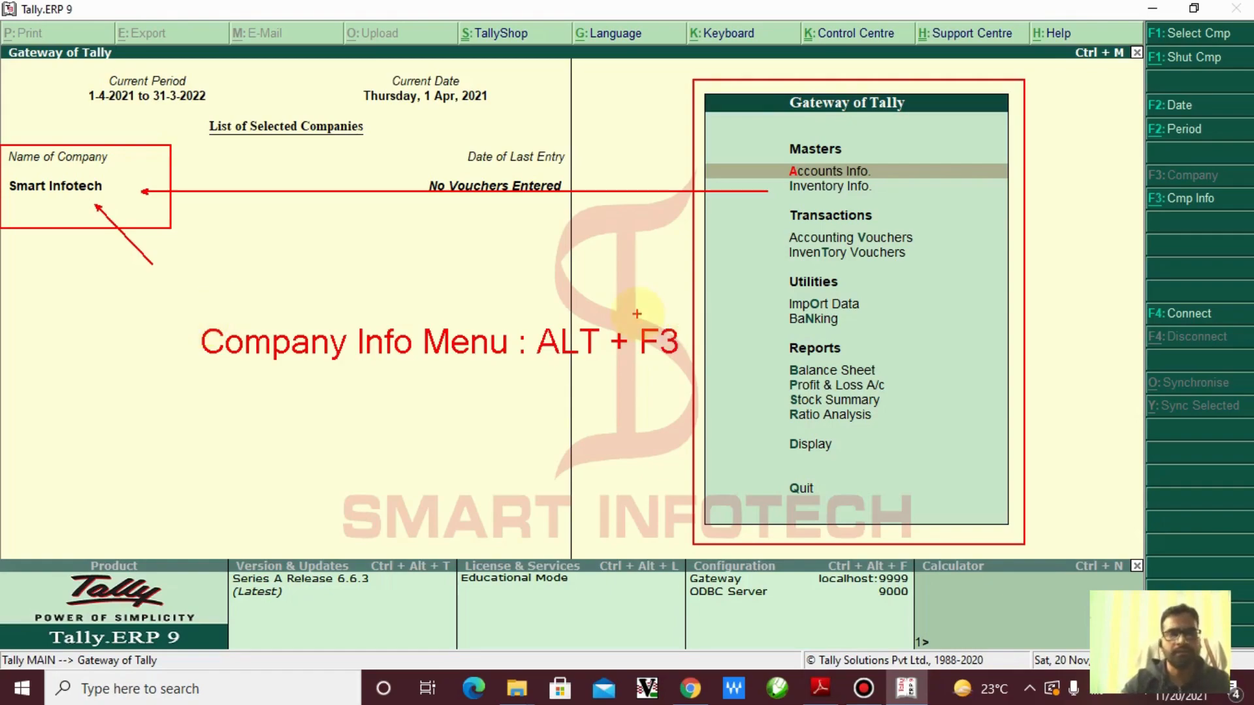
{"action": "left_click_drag", "start_coordinate": [1122, 177], "coordinate": [1247, 224]}
{"action": "left_click_drag", "start_coordinate": [1143, 214], "coordinate": [1057, 242]}
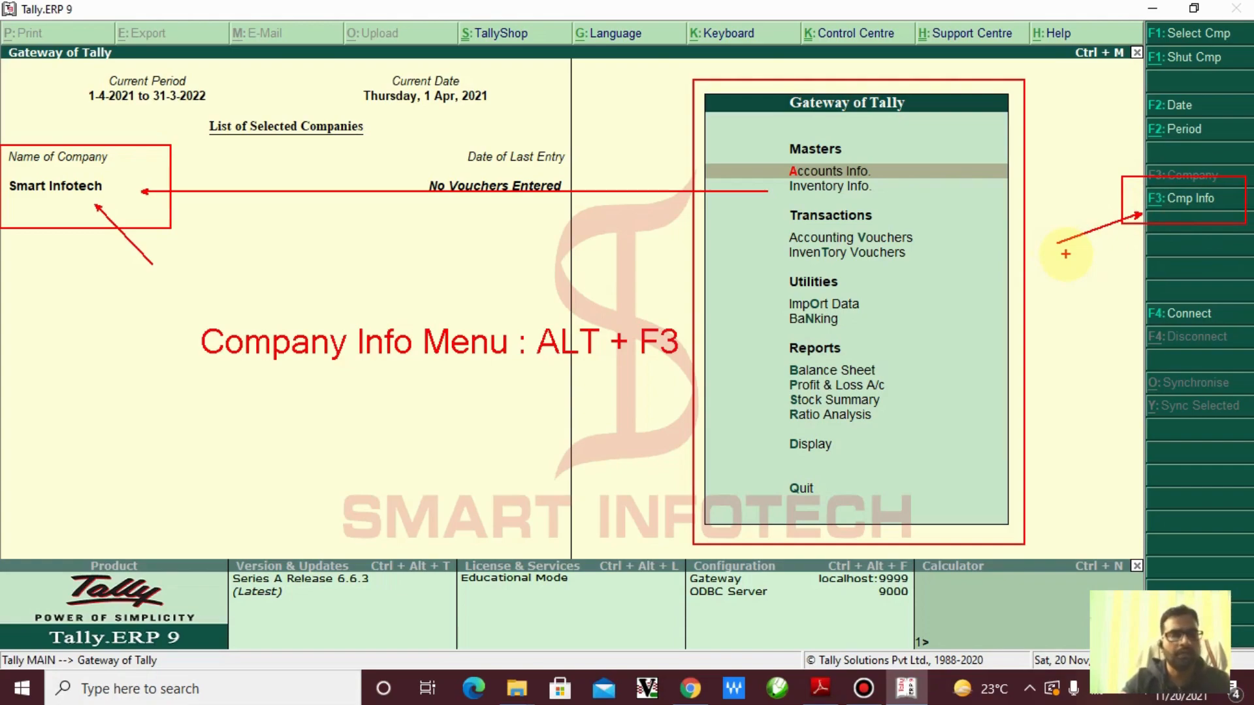
{"action": "key", "text": "Escape"}
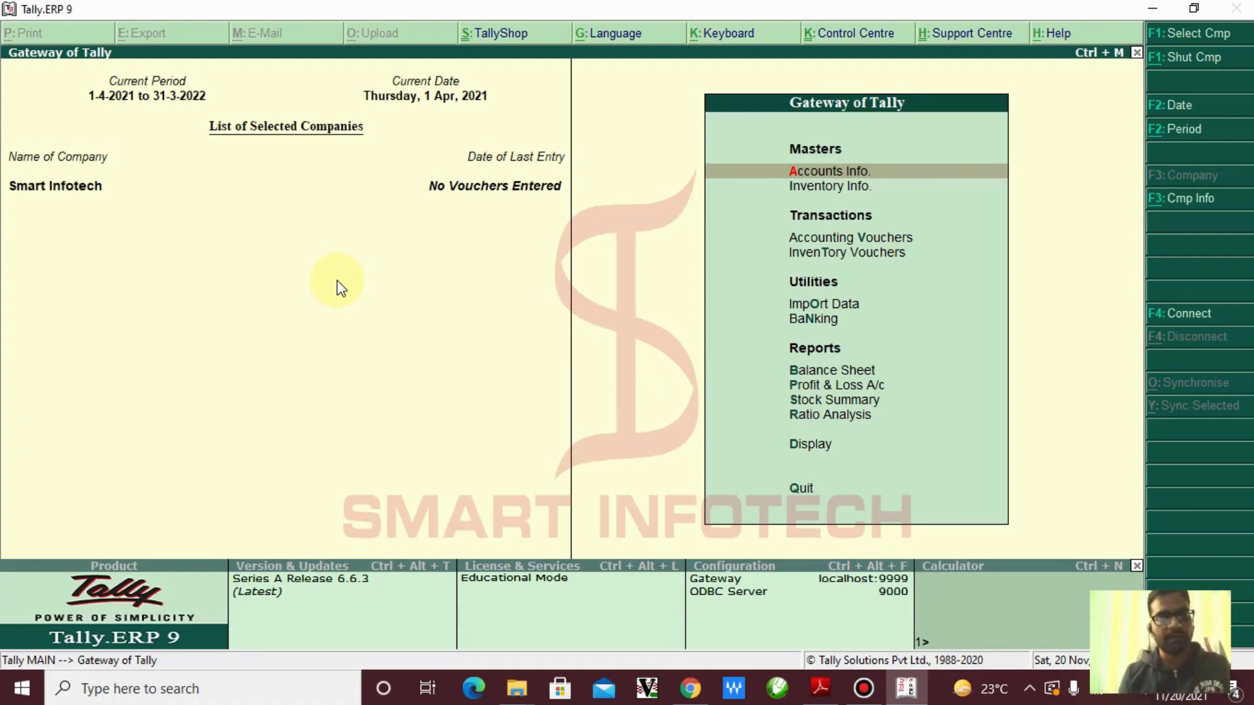
{"action": "key", "text": "alt+F3"}
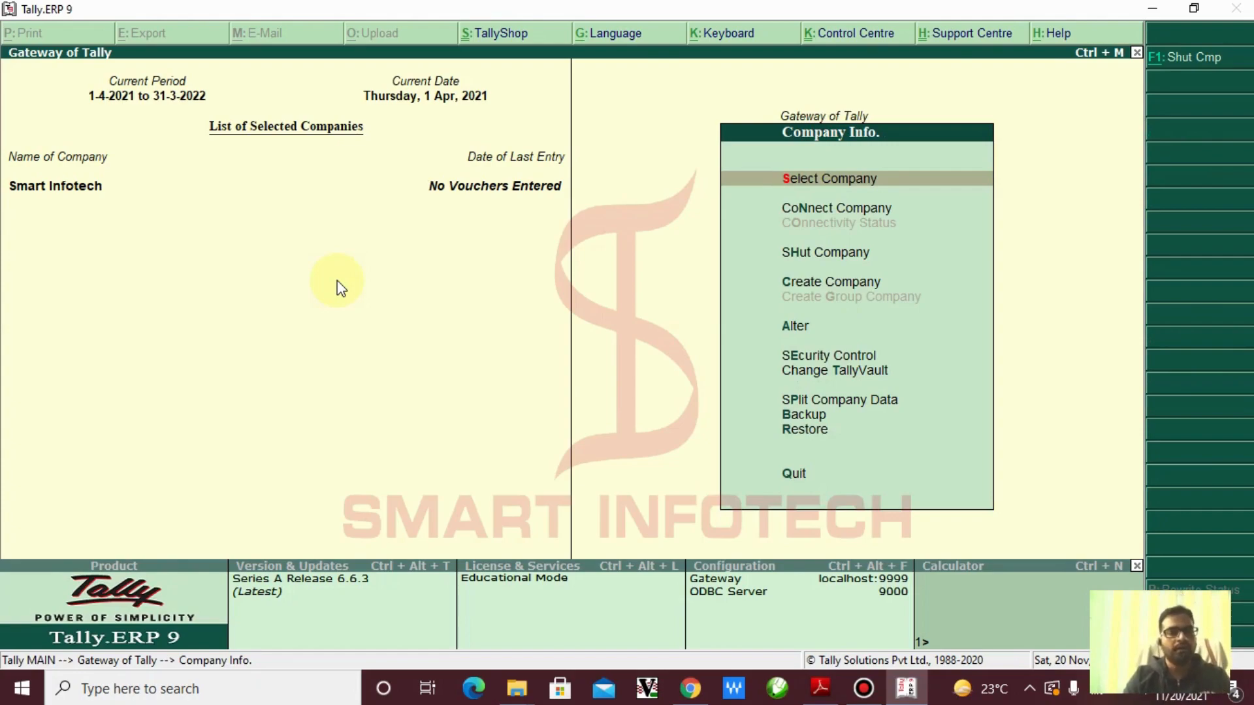
{"action": "key", "text": "Escape"}
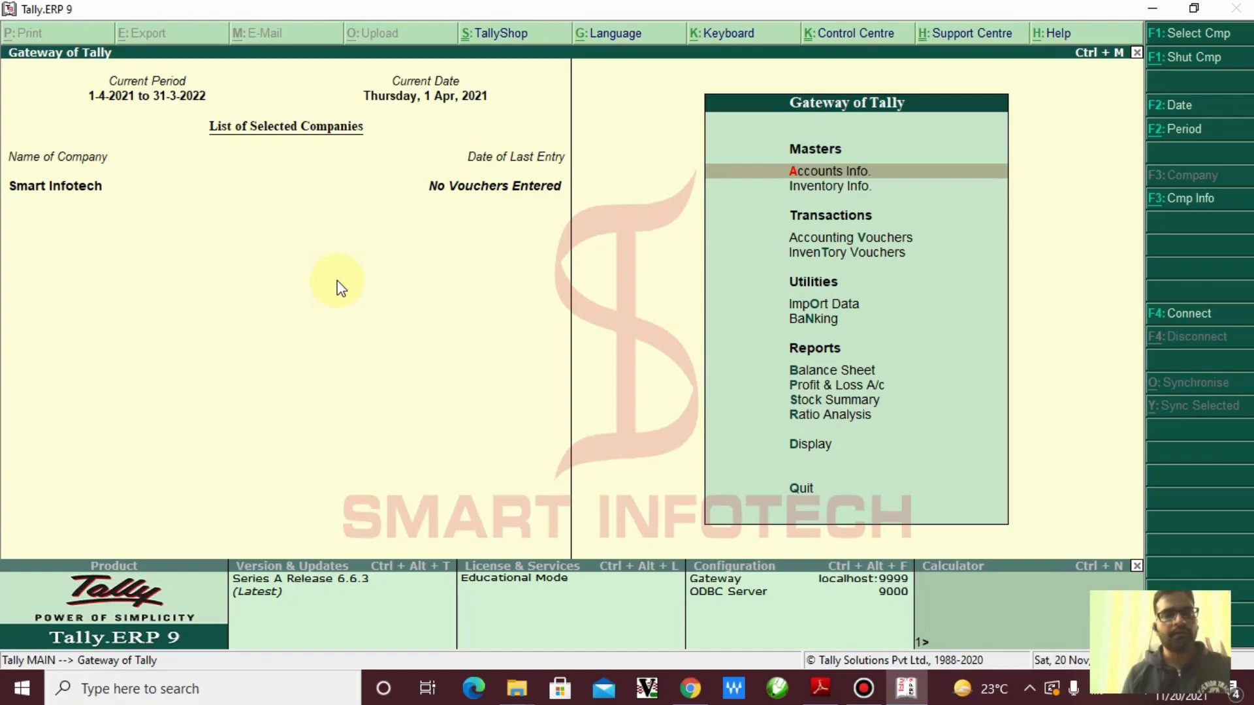
Shut Smart Infotech with Alt+F1 and bring up the Select Company list showing masked entry (10004)
{"action": "key", "text": "alt+F1"}
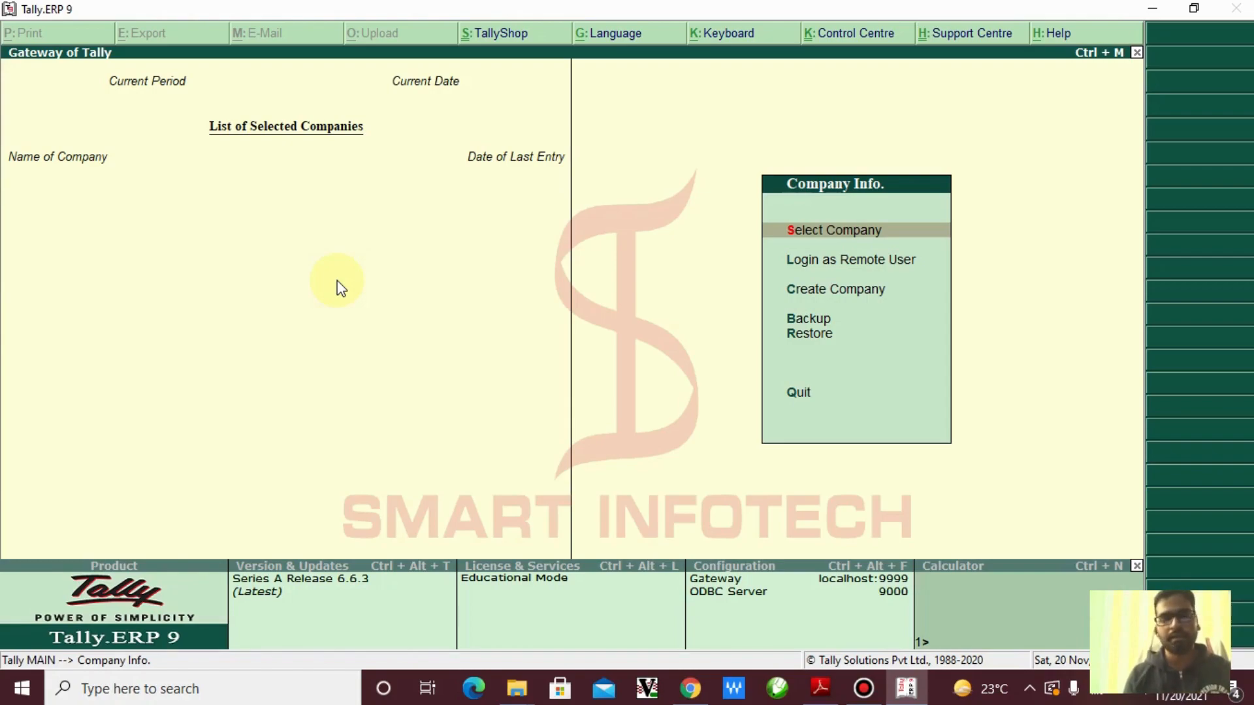
{"action": "key", "text": "Down"}
{"action": "key", "text": "Down"}
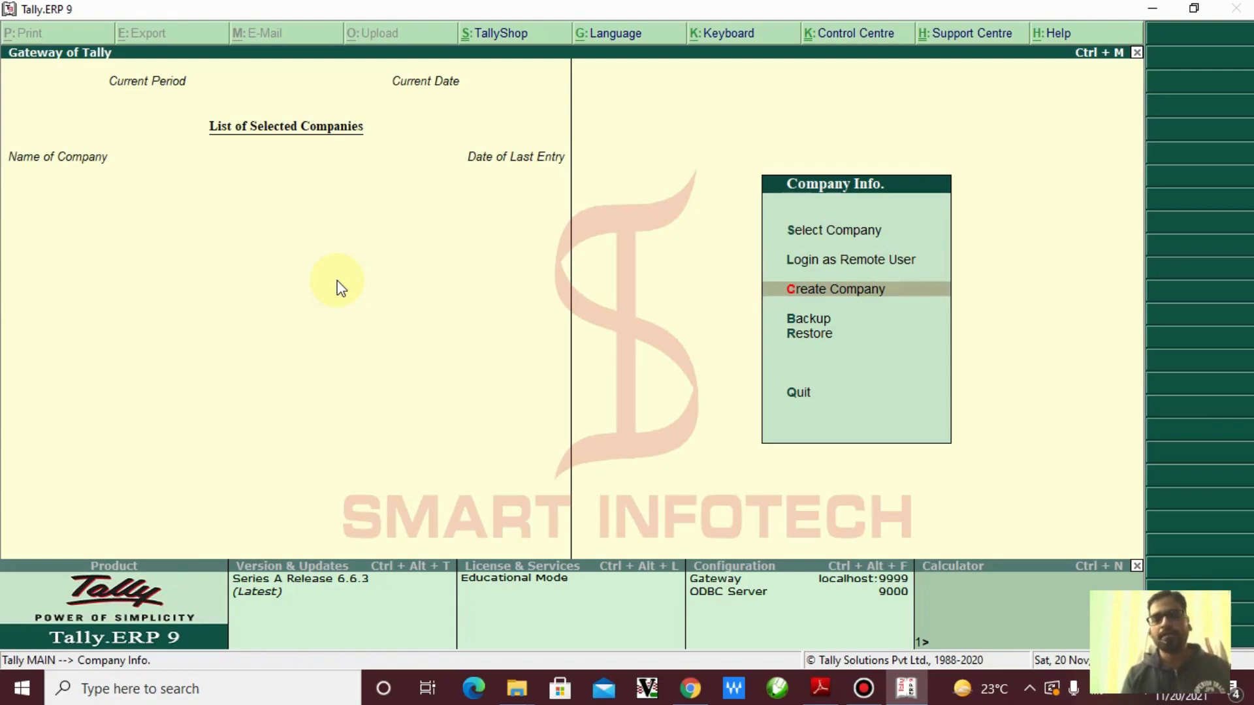
{"action": "key", "text": "Up"}
{"action": "key", "text": "Up"}
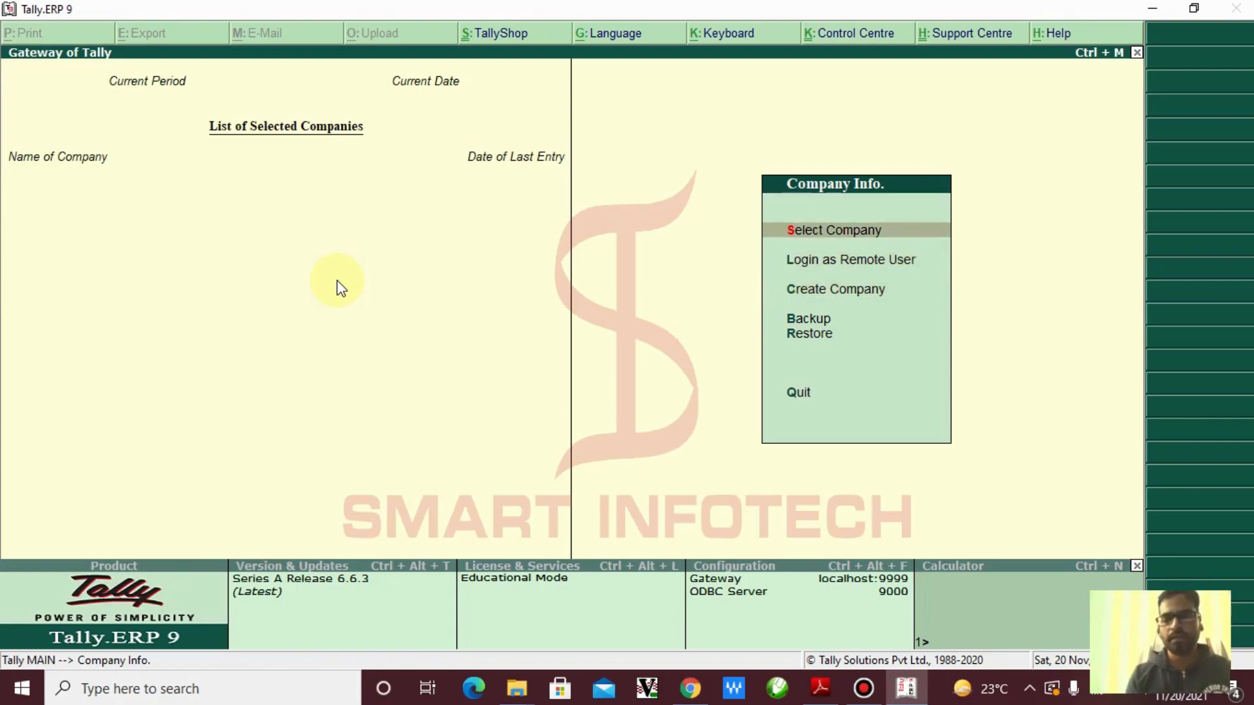
{"action": "key", "text": "Return"}
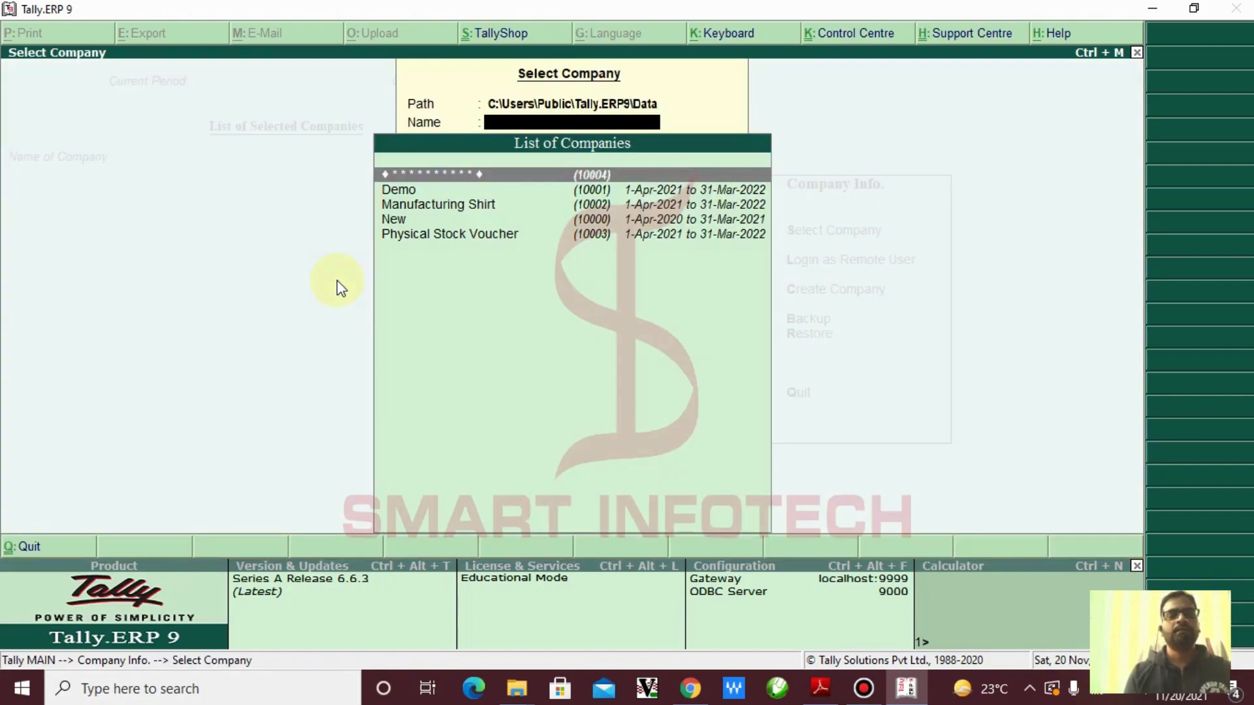
Highlight the masked (10004) entry in the List of Companies
{"action": "key", "text": "Down"}
{"action": "key", "text": "Down"}
{"action": "key", "text": "Down"}
{"action": "key", "text": "Down"}
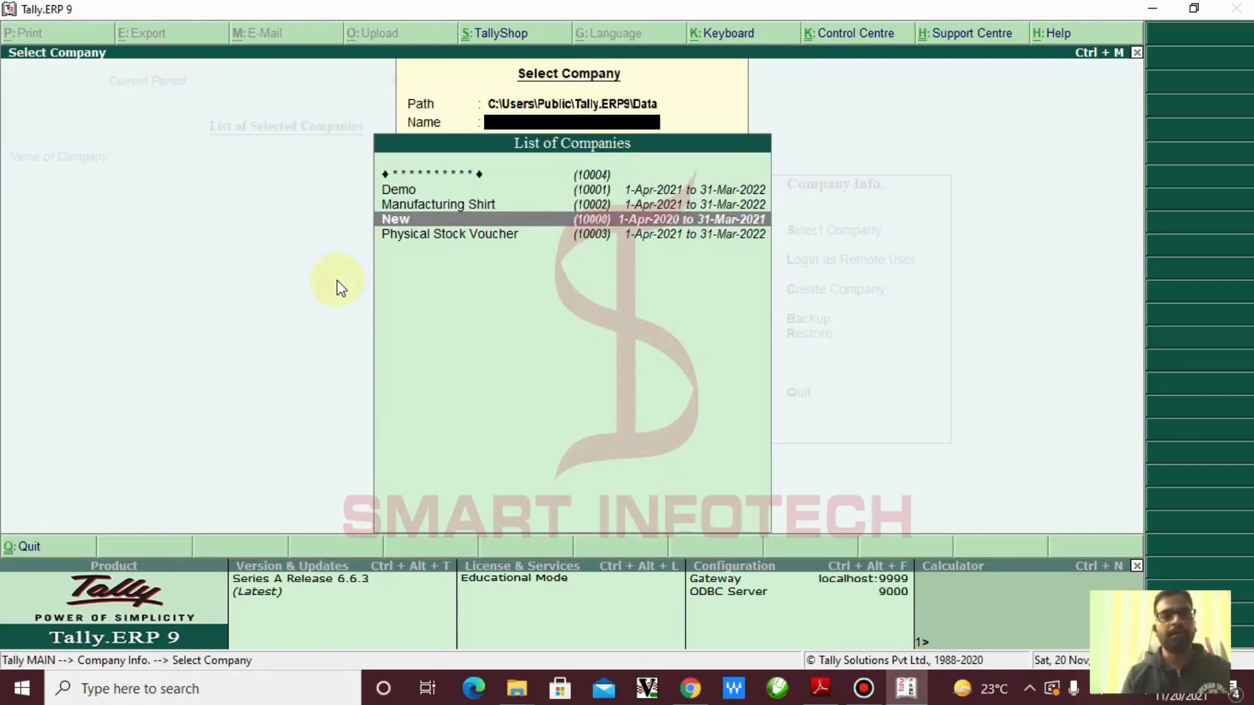
{"action": "key", "text": "Up"}
{"action": "key", "text": "Up"}
{"action": "key", "text": "Up"}
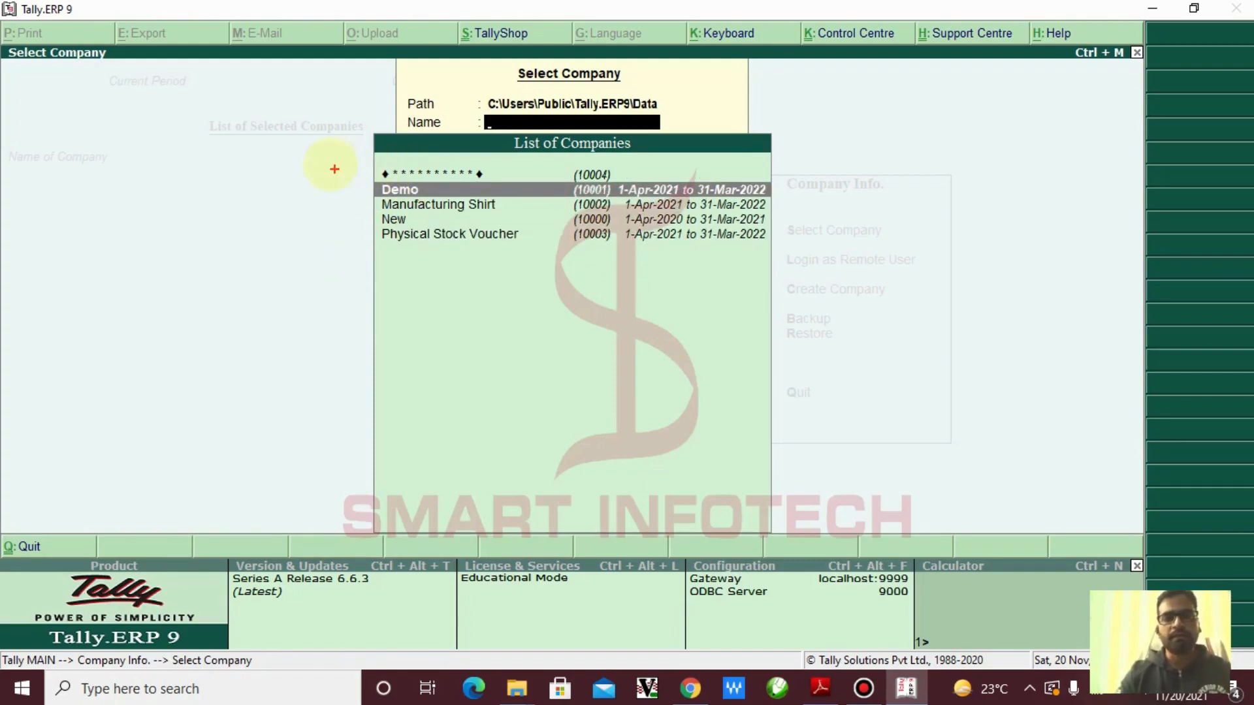
{"action": "left_click_drag", "start_coordinate": [336, 160], "coordinate": [640, 187]}
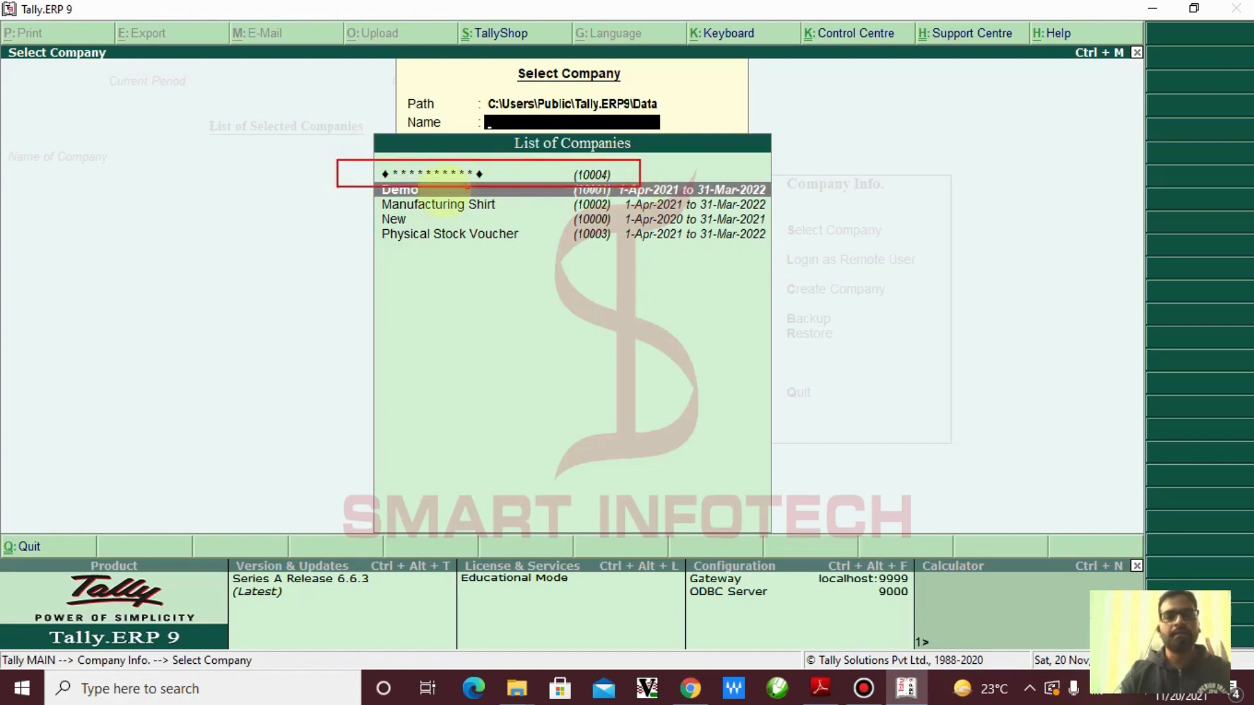
{"action": "left_click_drag", "start_coordinate": [343, 183], "coordinate": [240, 245]}
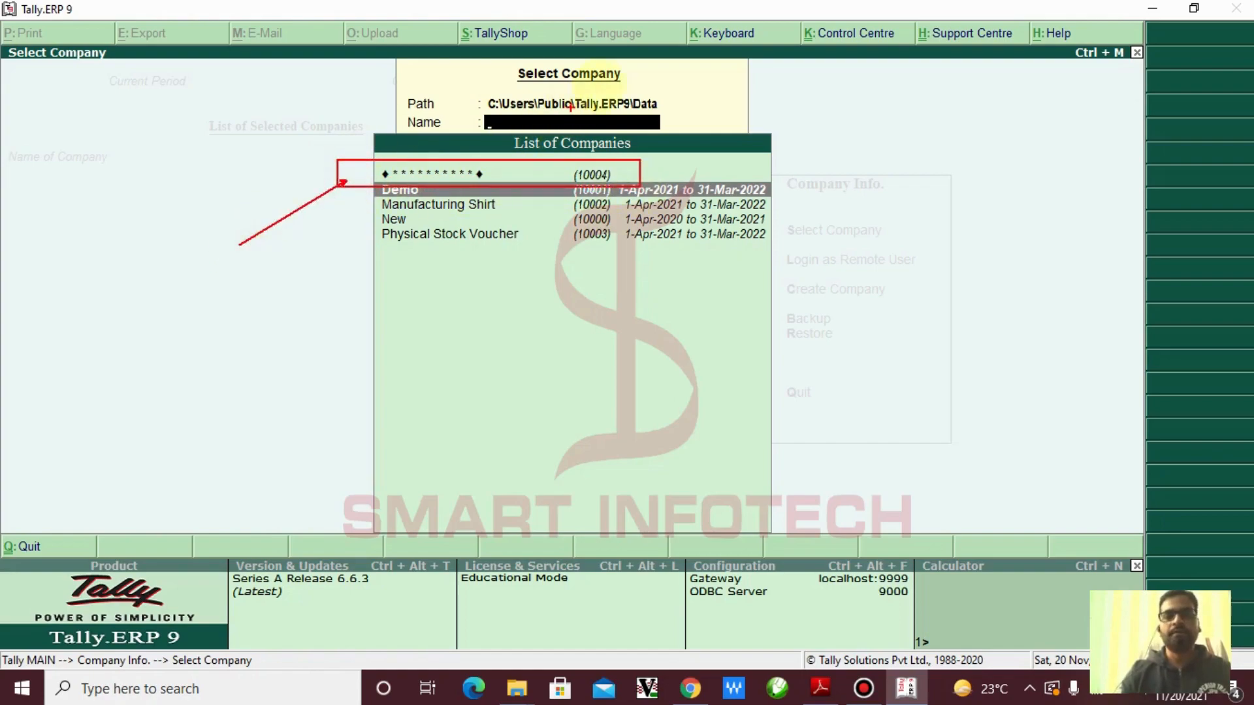
{"action": "mouse_move", "coordinate": [476, 63]}
{"action": "left_mouse_down"}
{"action": "mouse_move", "coordinate": [487, 85]}
{"action": "mouse_move", "coordinate": [645, 84]}
{"action": "mouse_move", "coordinate": [770, 128]}
{"action": "left_mouse_up"}
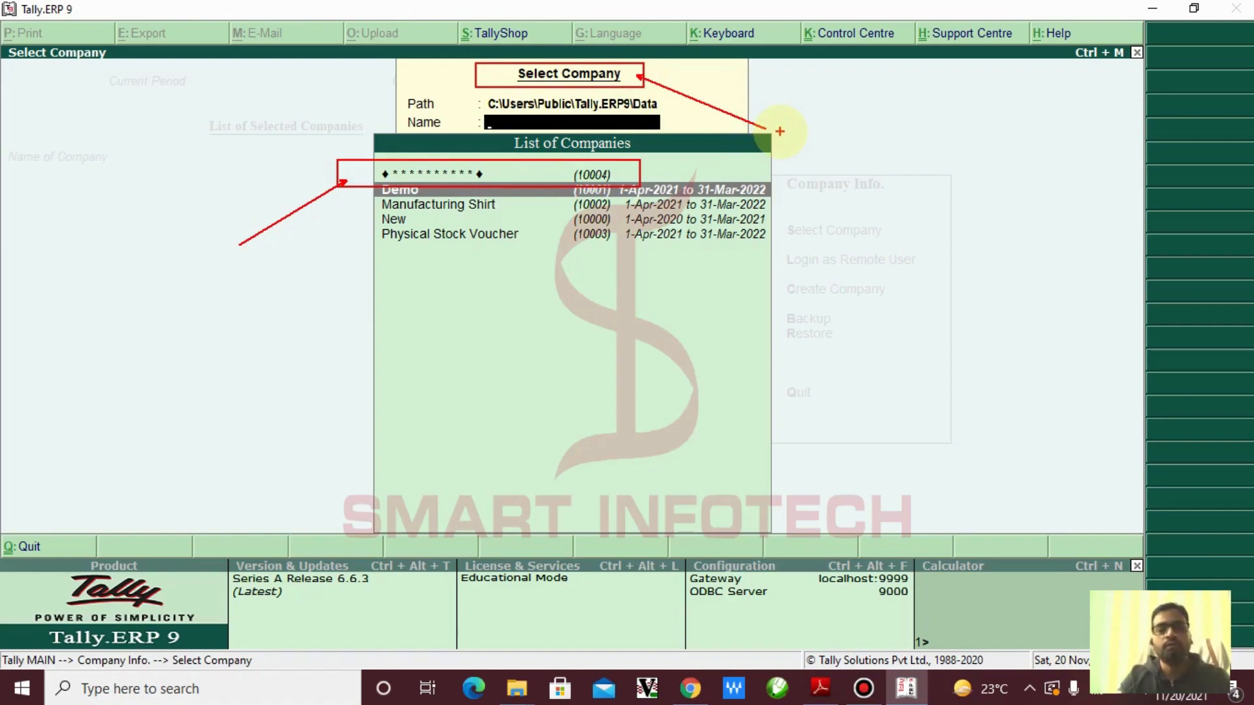
{"action": "key", "text": "Escape"}
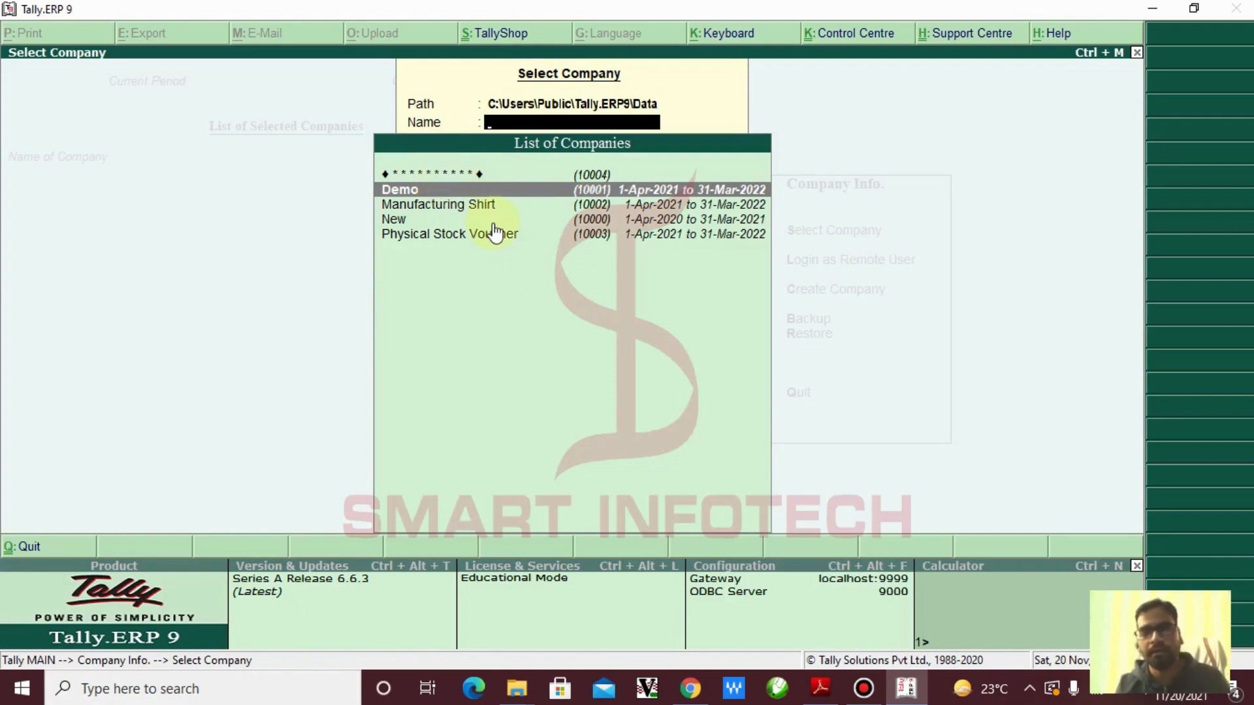
{"action": "key", "text": "Up"}
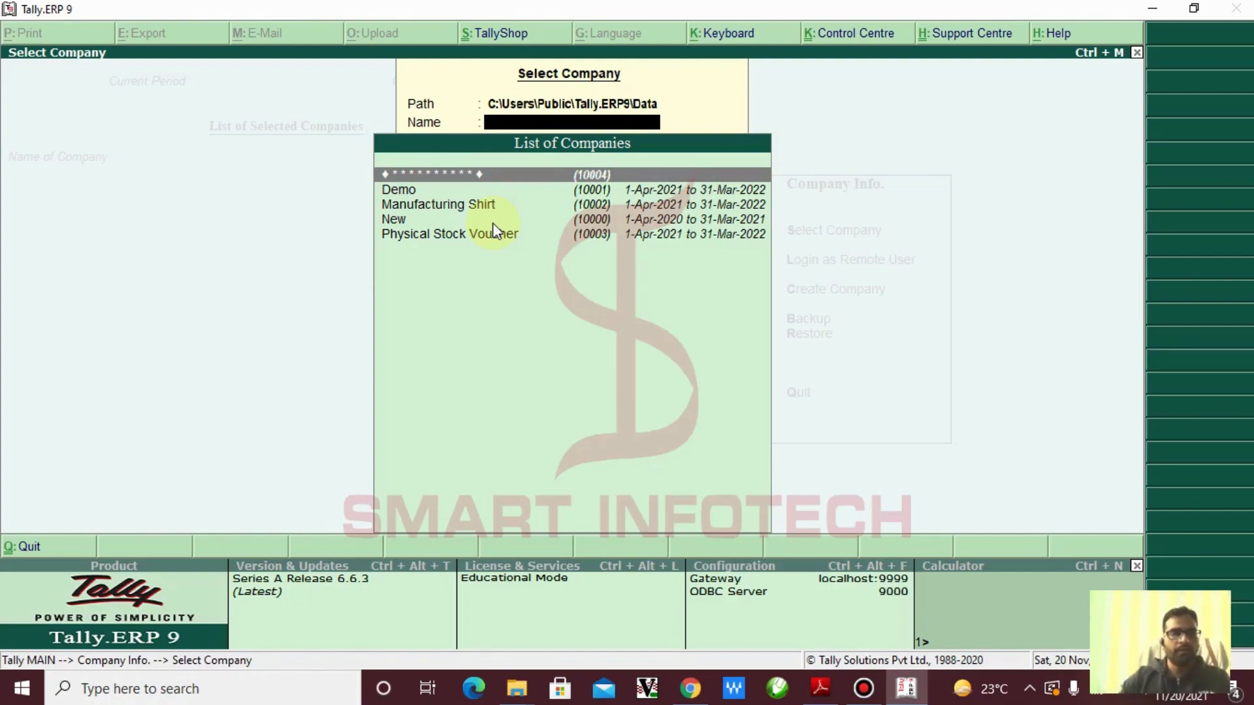
Open the masked (10004) company and unlock it with its TallyVault password
{"action": "left_click", "coordinate": [571, 162]}
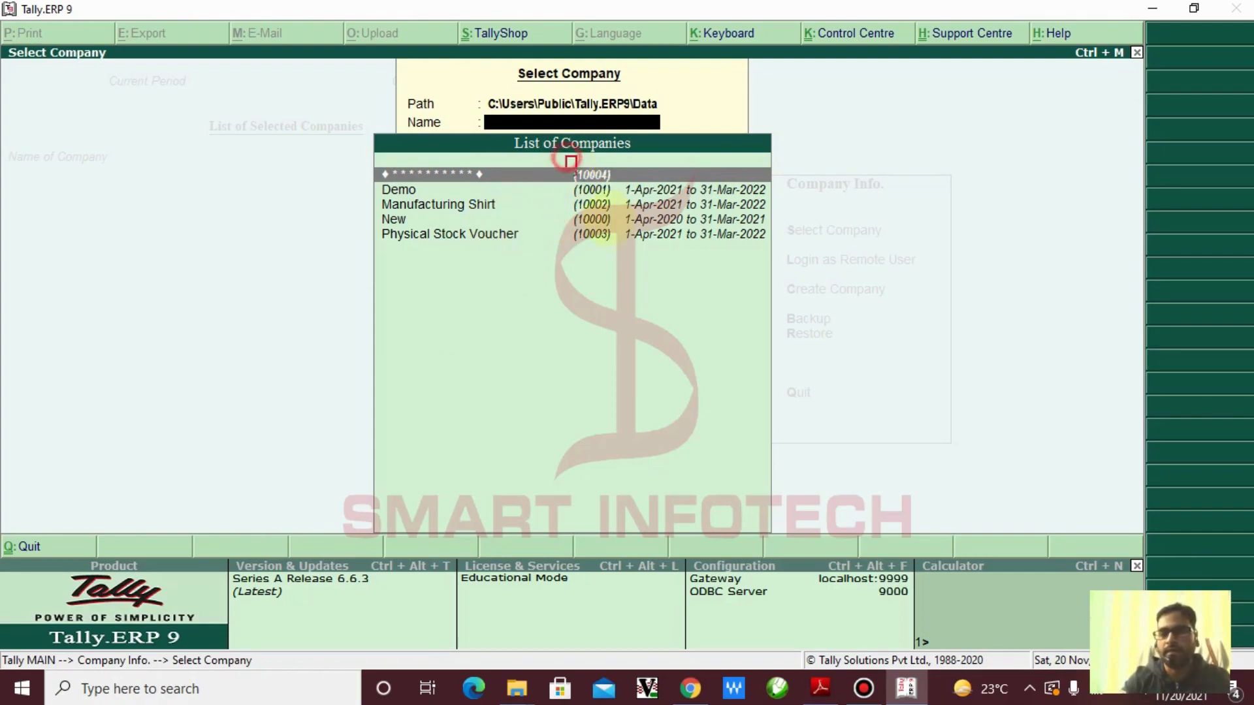
{"action": "left_click_drag", "start_coordinate": [571, 161], "coordinate": [657, 352]}
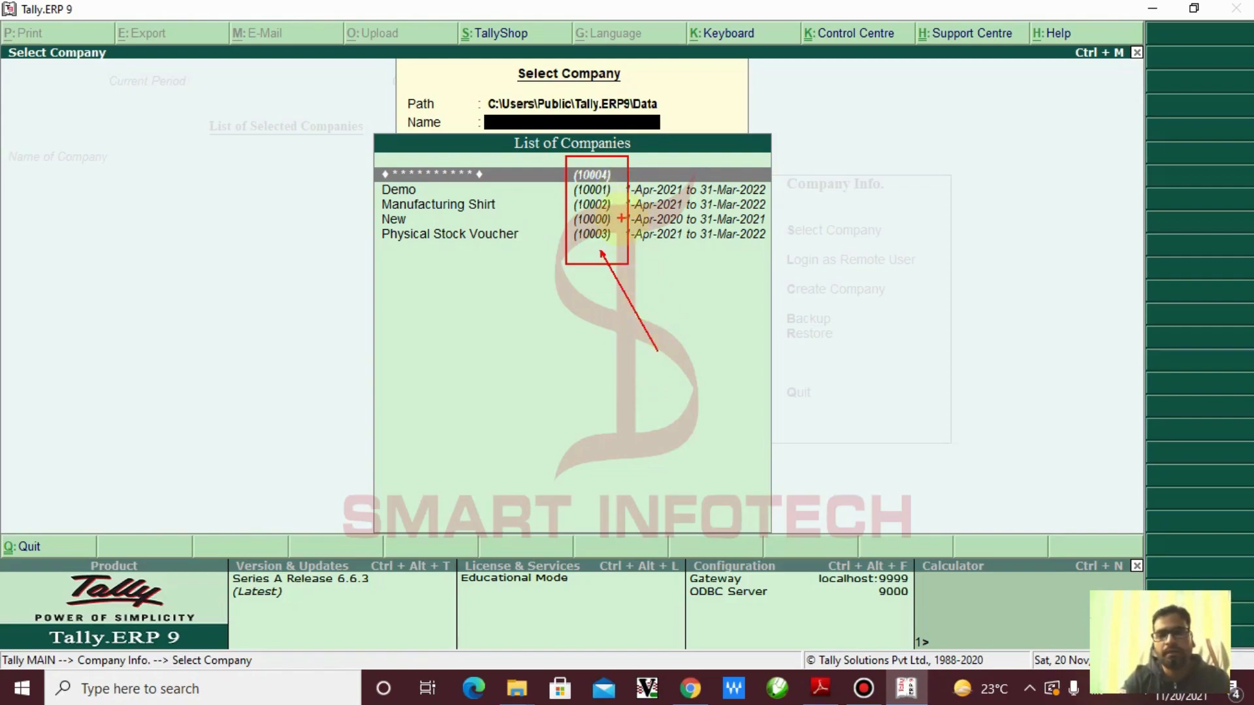
{"action": "left_click", "coordinate": [620, 219]}
{"action": "mouse_move", "coordinate": [619, 219]}
{"action": "left_mouse_down"}
{"action": "mouse_move", "coordinate": [656, 219]}
{"action": "mouse_move", "coordinate": [653, 189]}
{"action": "mouse_move", "coordinate": [655, 239]}
{"action": "left_mouse_up"}
{"action": "left_click_drag", "start_coordinate": [617, 175], "coordinate": [674, 174]}
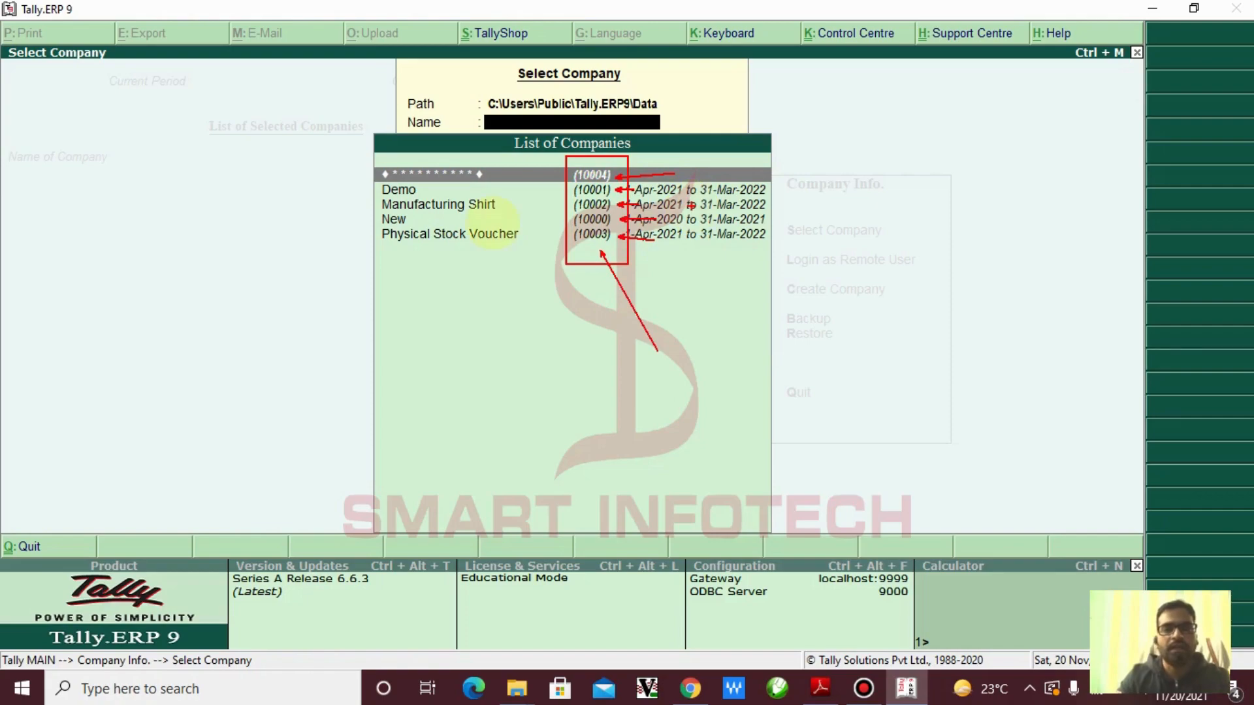
{"action": "key", "text": "Escape"}
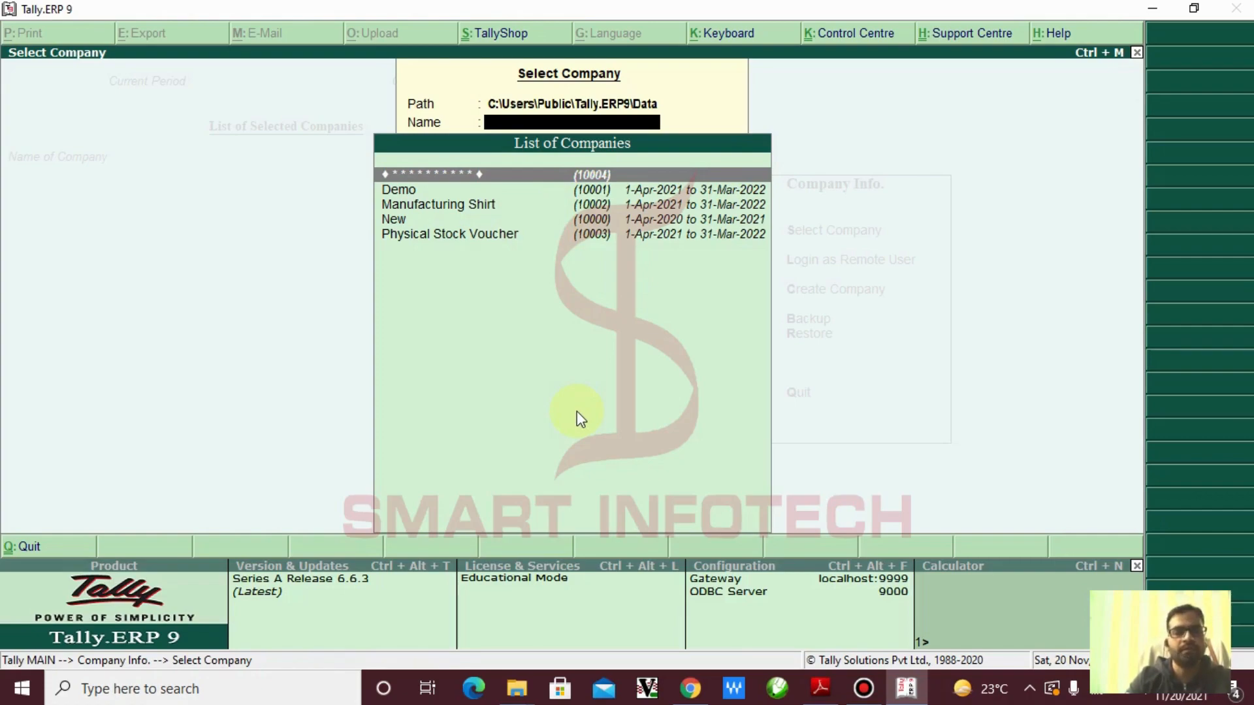
{"action": "key", "text": "Return"}
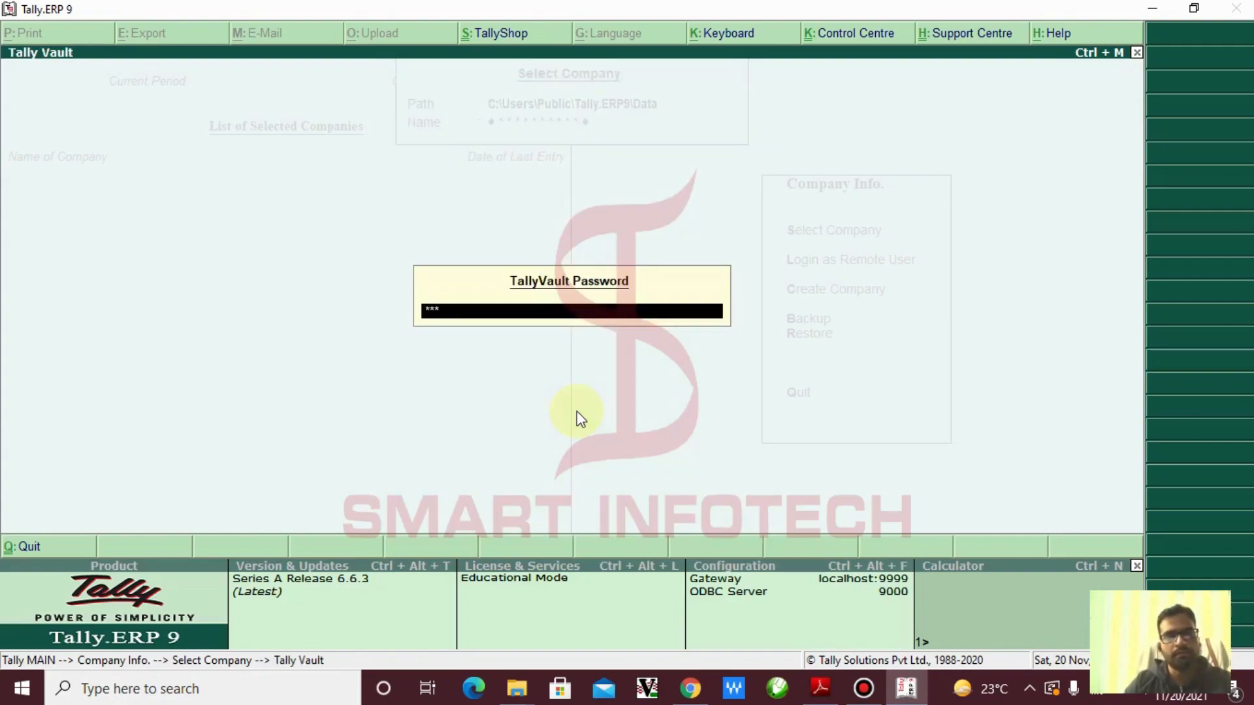
{"action": "key", "text": "Return"}
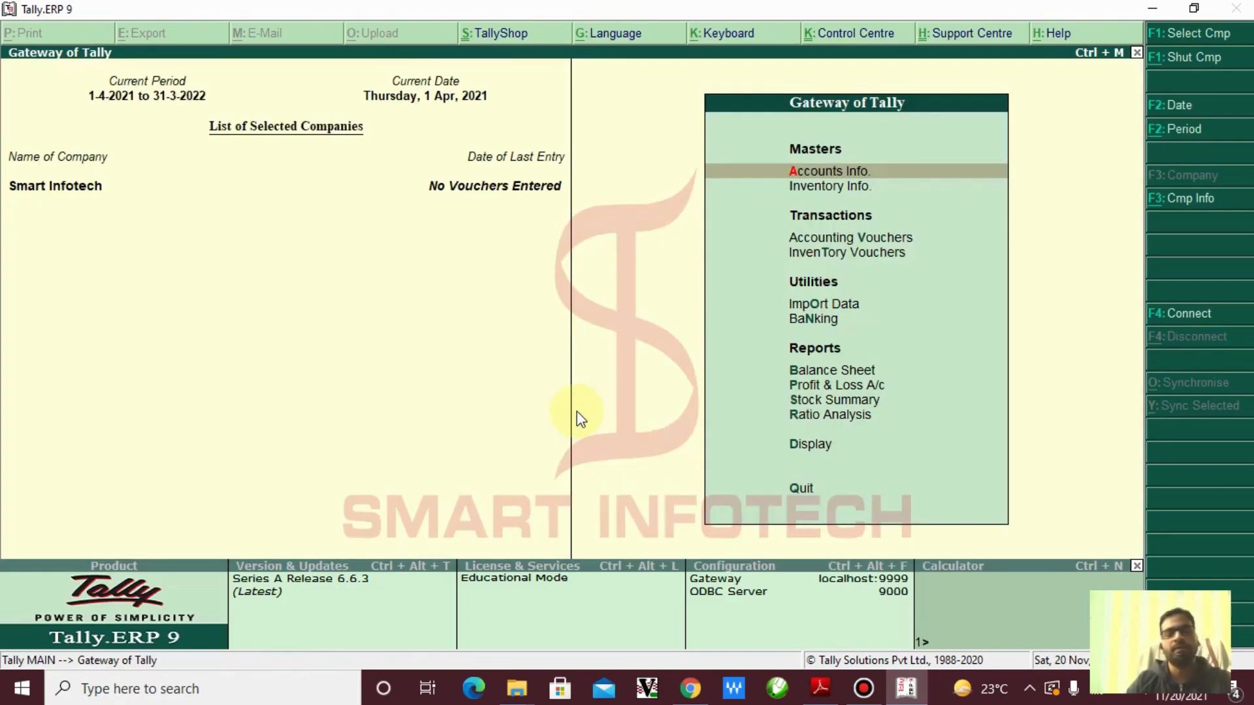